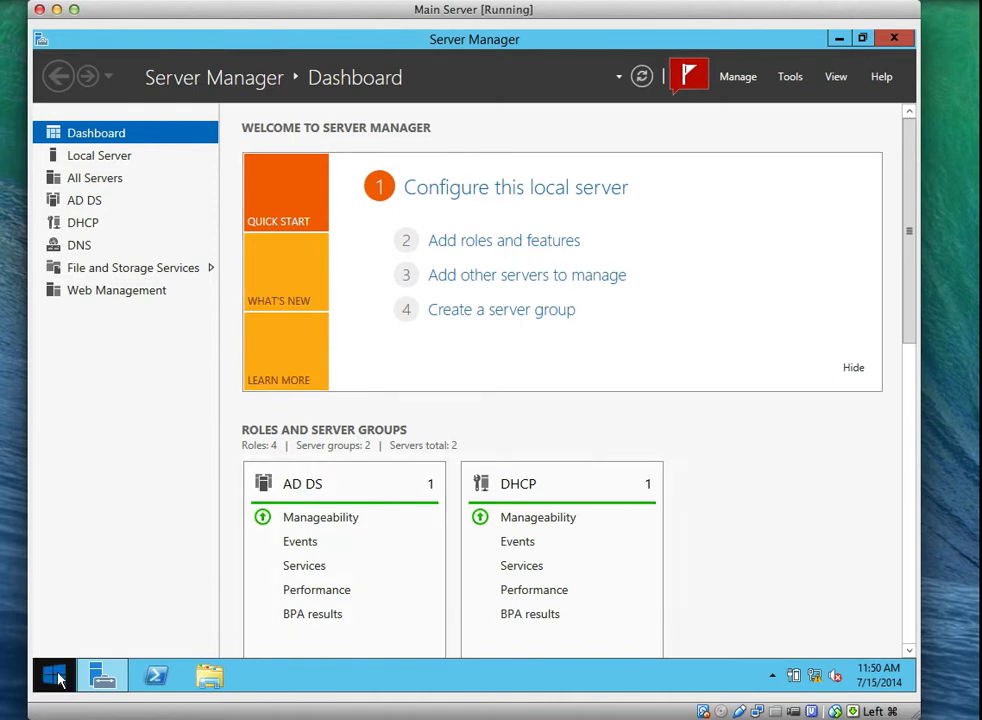
Open This PC in File Explorer and review Volume1 (F:), Volume2 (G:) and Mirrored Volume (H:).
right_click(58, 677)
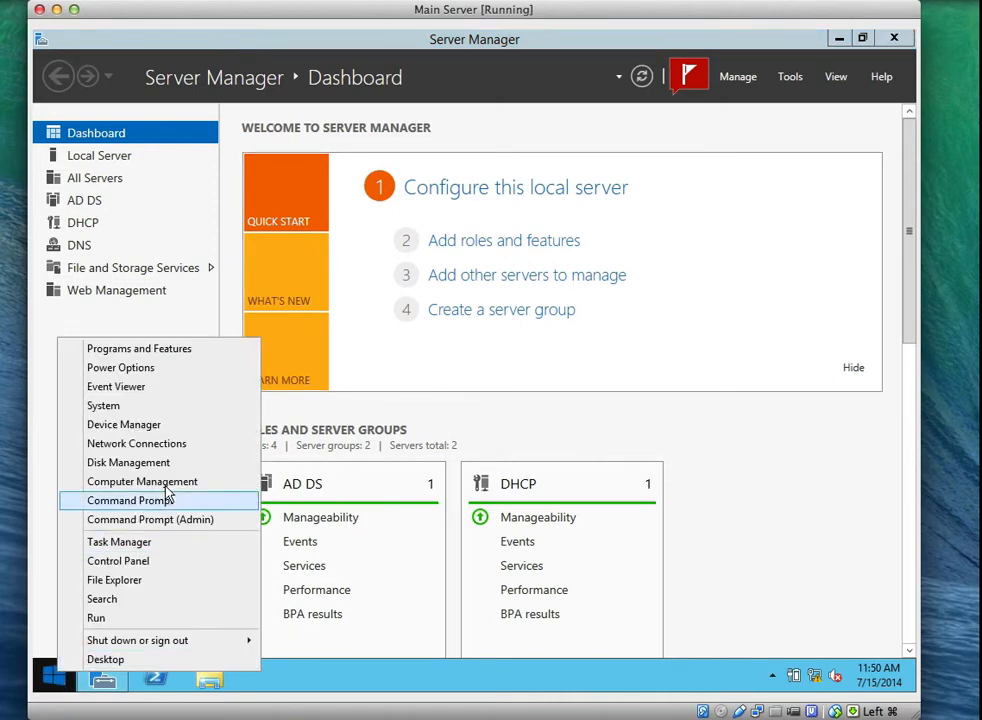
click(495, 413)
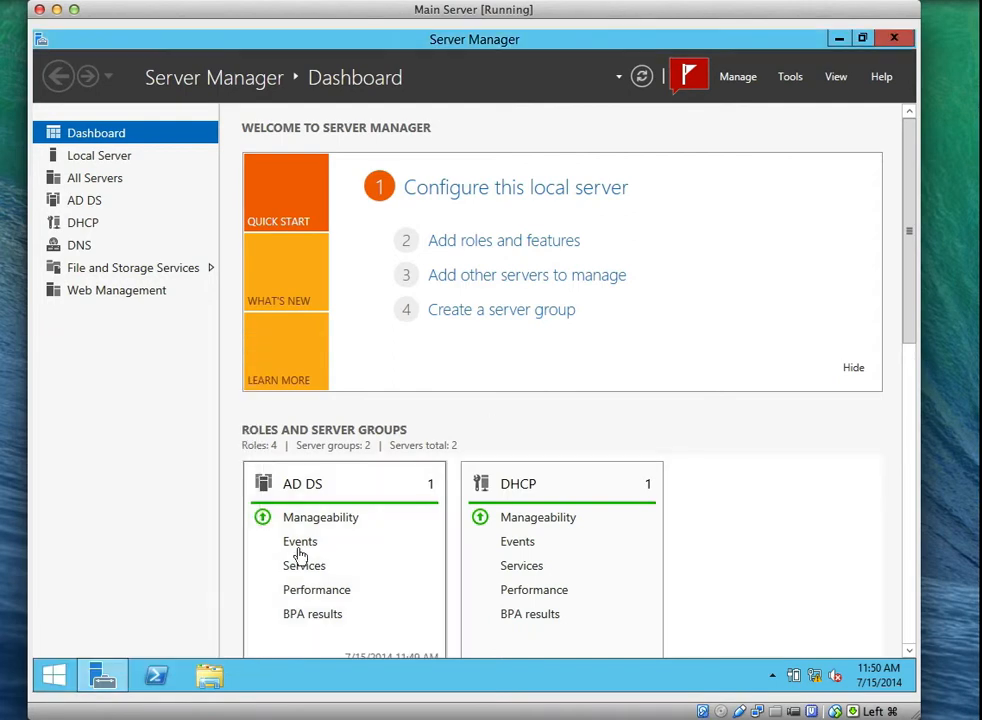
click(222, 676)
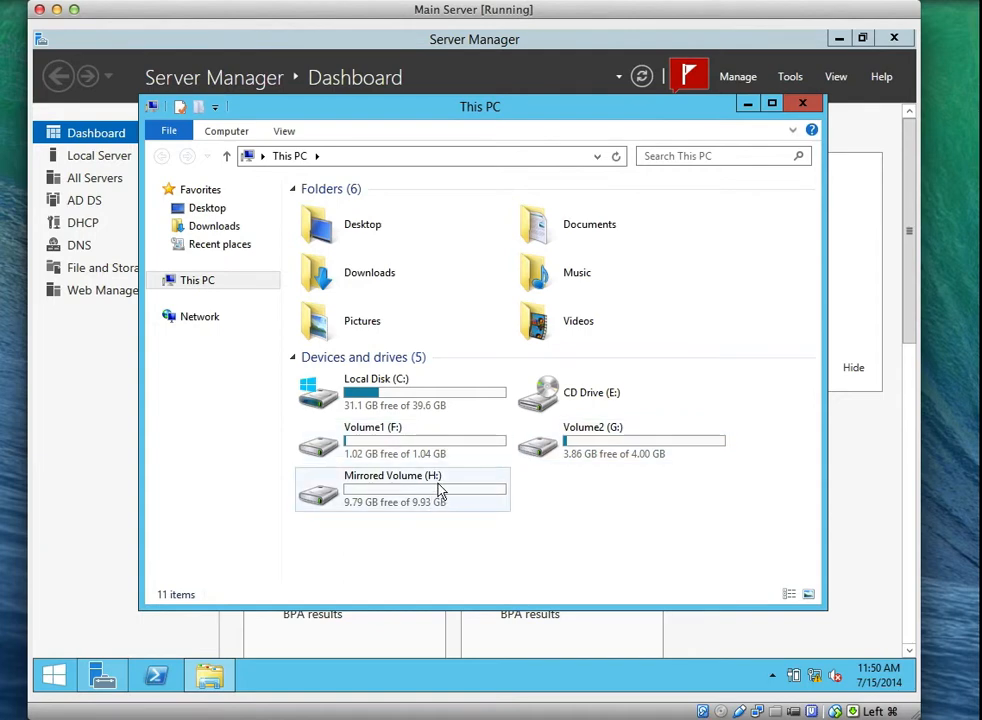
click(438, 490)
click(461, 454)
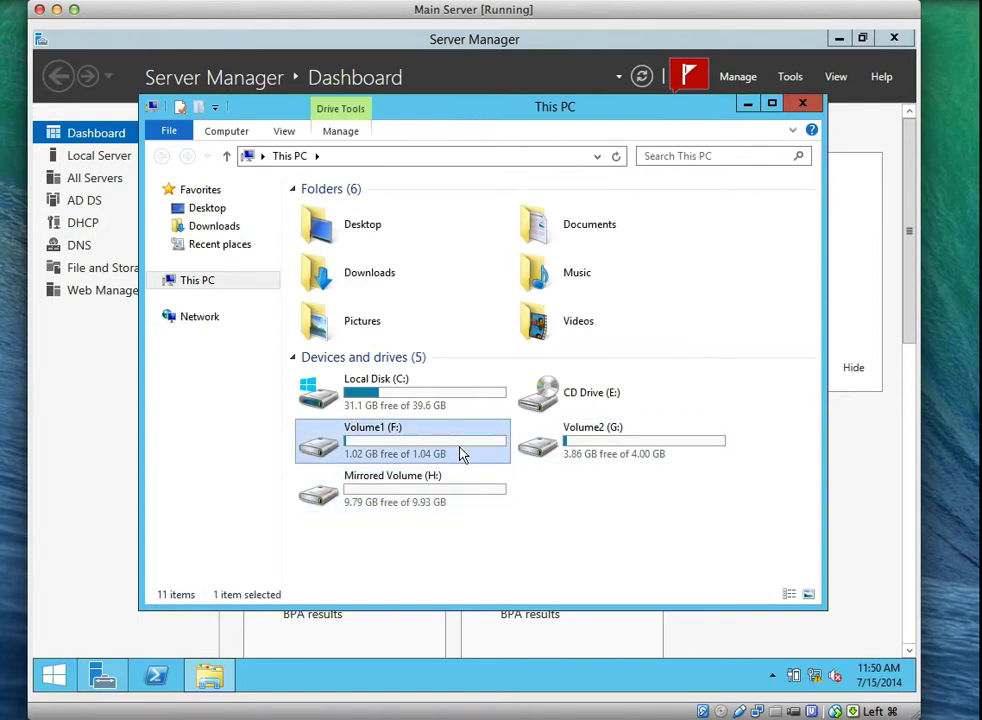
click(578, 431)
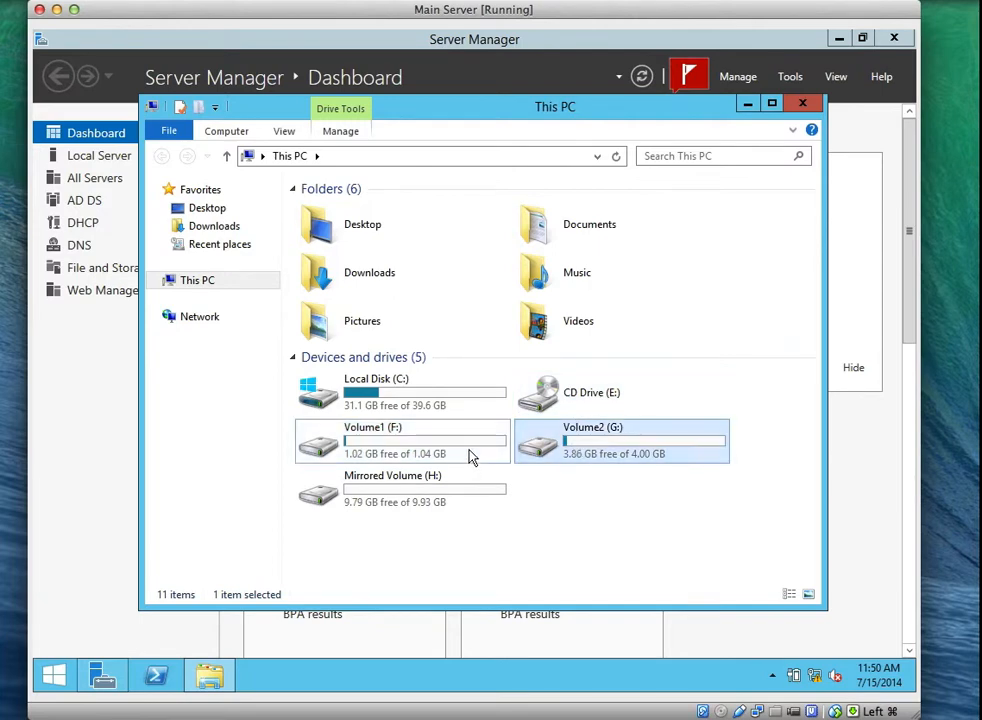
click(472, 456)
click(594, 449)
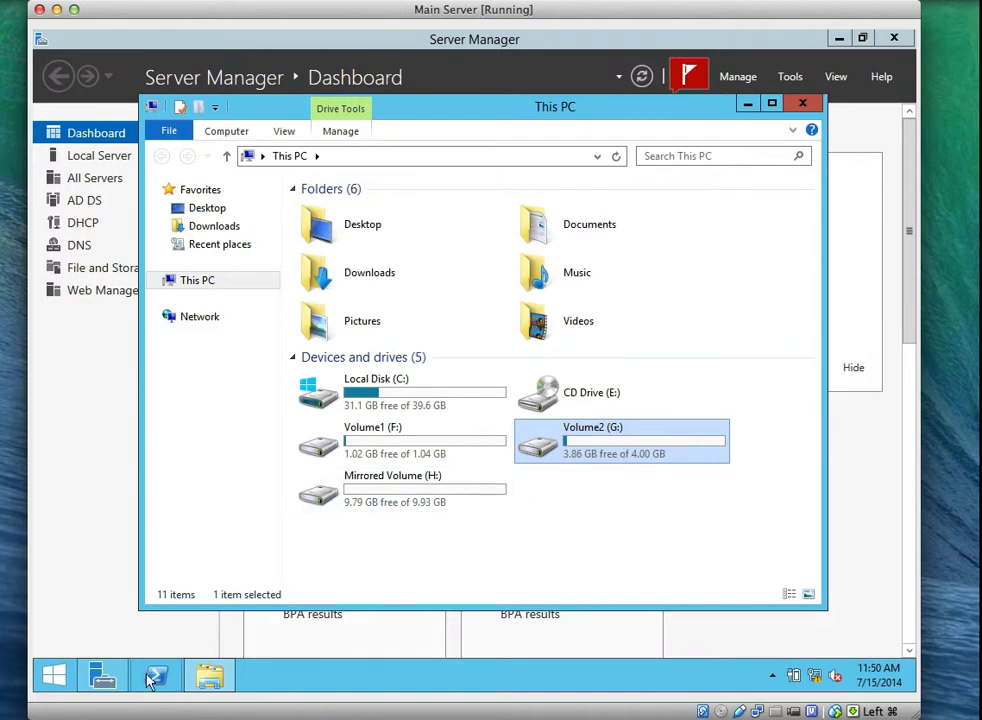
Open Disk Management from the Start context menu and check the actions for Volume2 (G:).
right_click(55, 678)
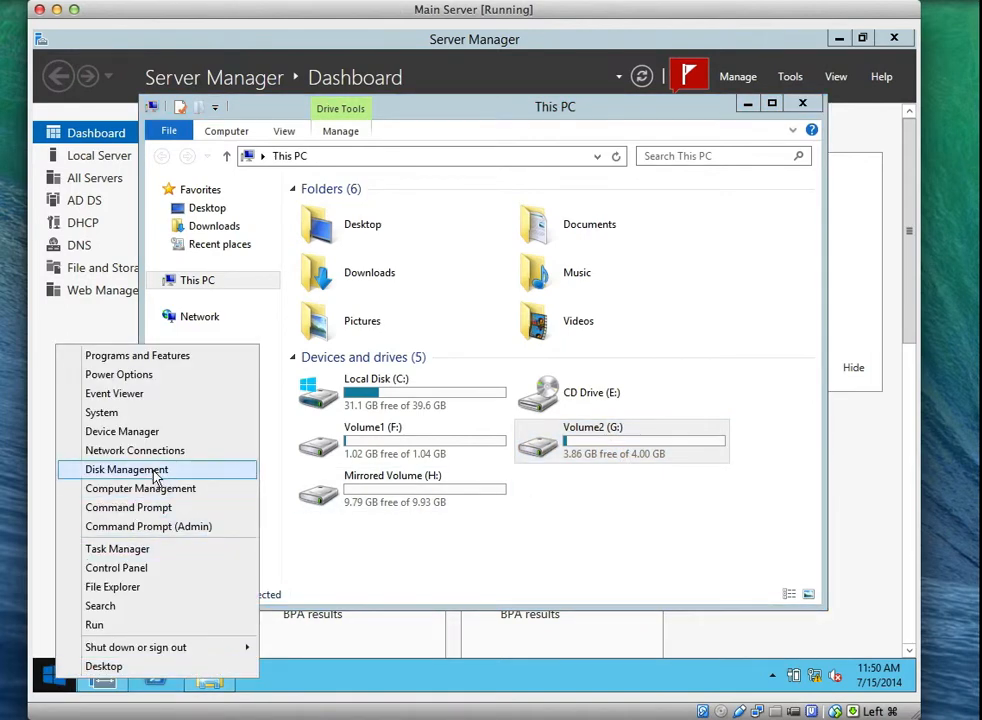
click(190, 469)
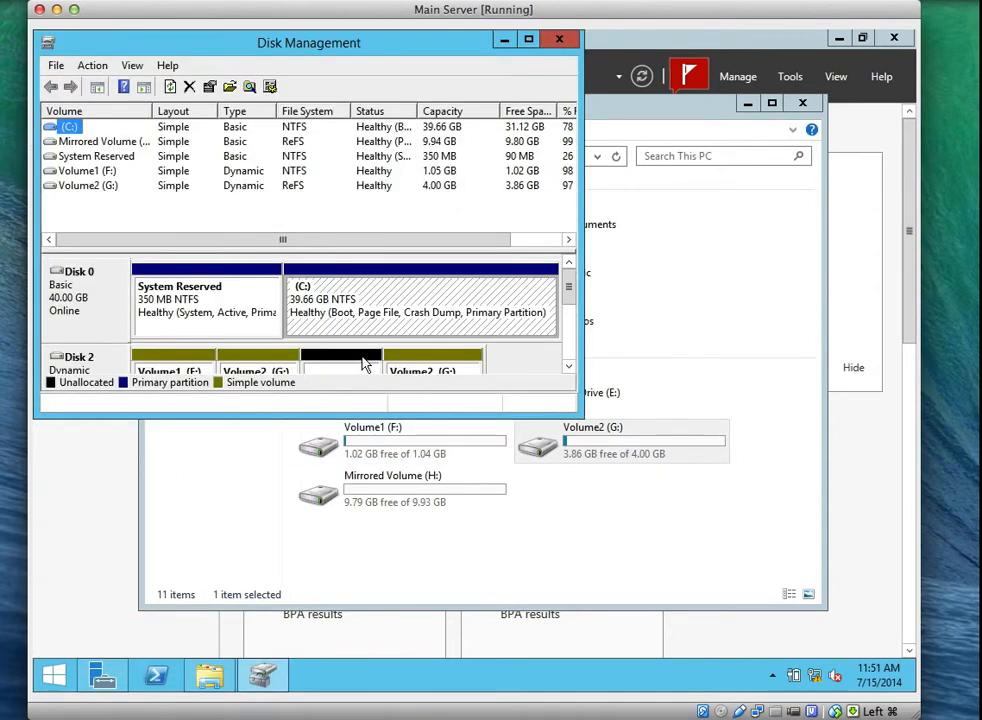
click(94, 187)
right_click(94, 187)
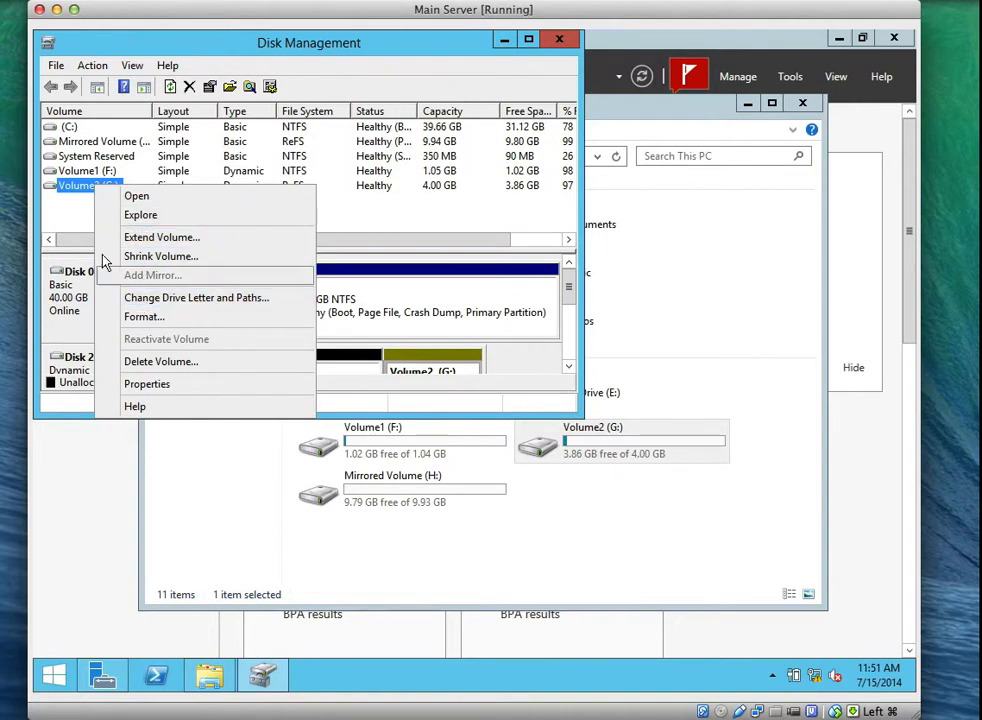
click(77, 190)
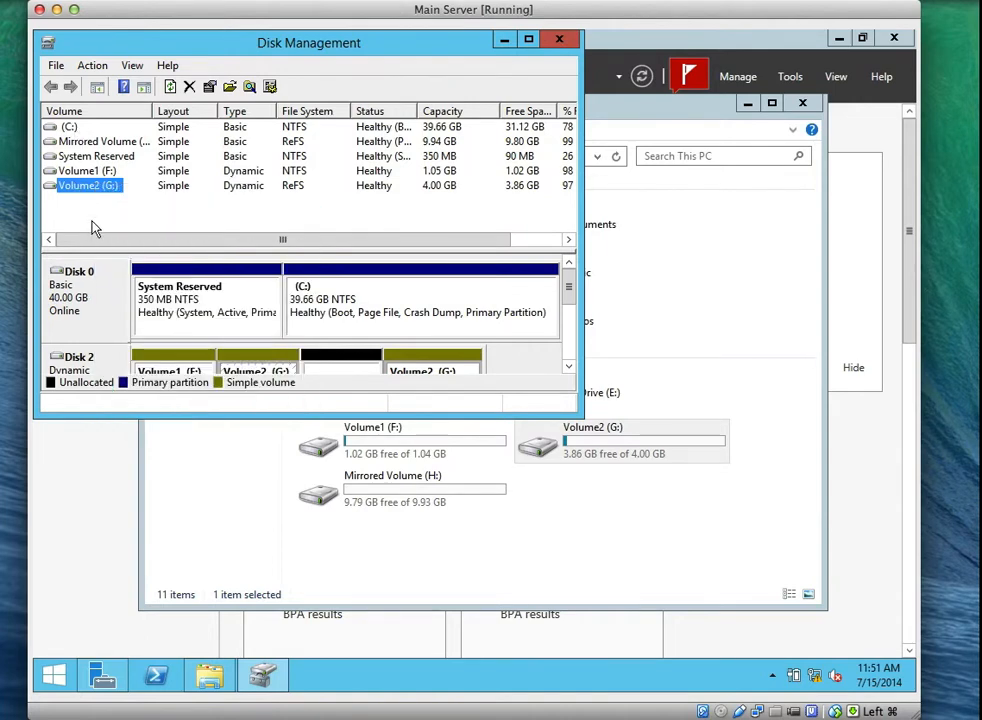
Widen the Volume column and enlarge the window to reveal Disk 7 and CD-ROM 0.
drag(150, 111, 196, 108)
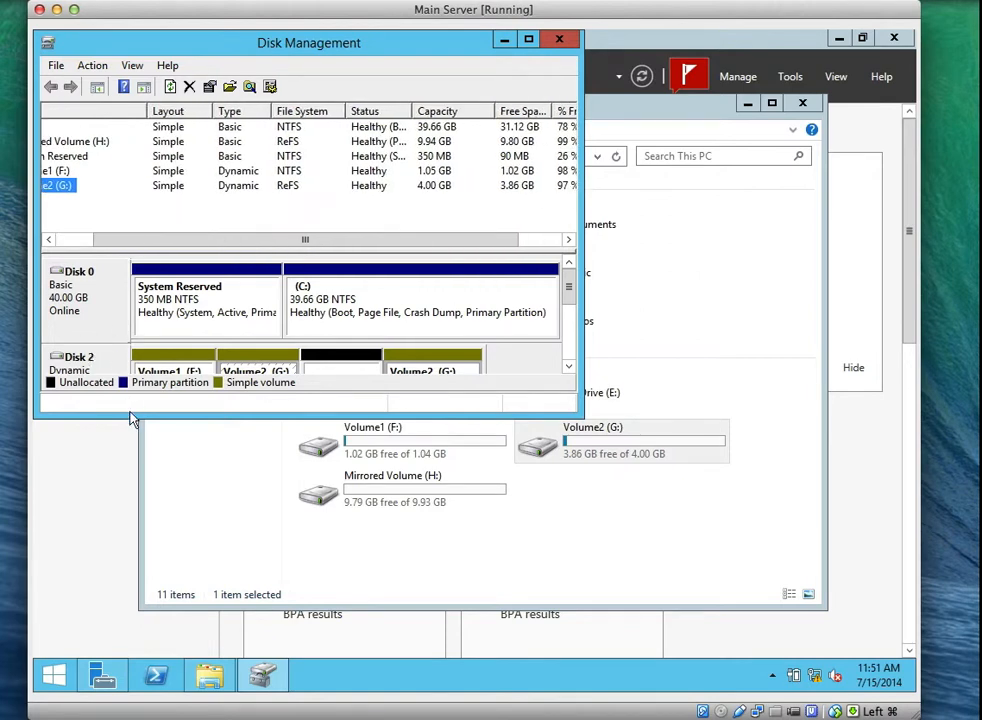
drag(131, 414, 160, 607)
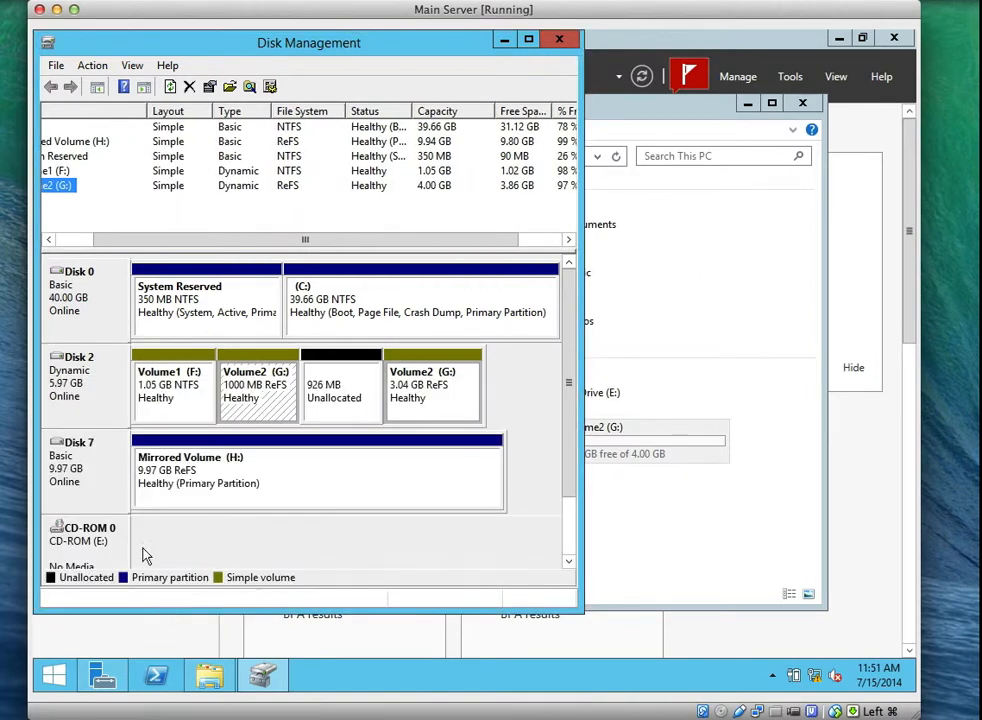
scroll(88, 526, down, 2)
click(94, 546)
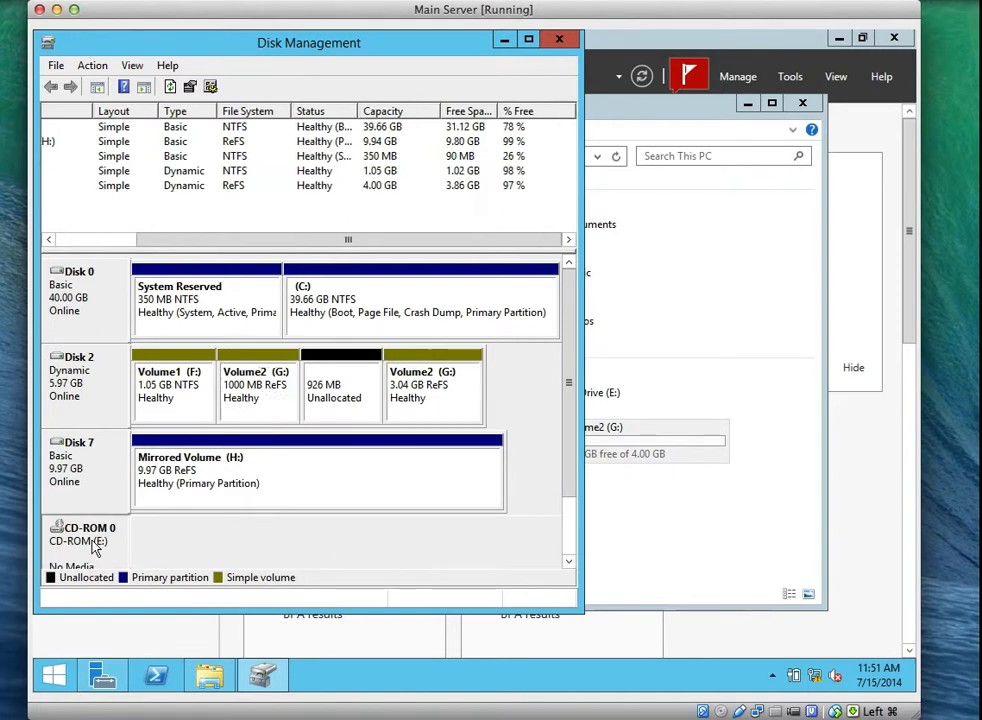
right_click(94, 546)
Change the CD-ROM drive letter to I:, accepting the warning.
click(127, 562)
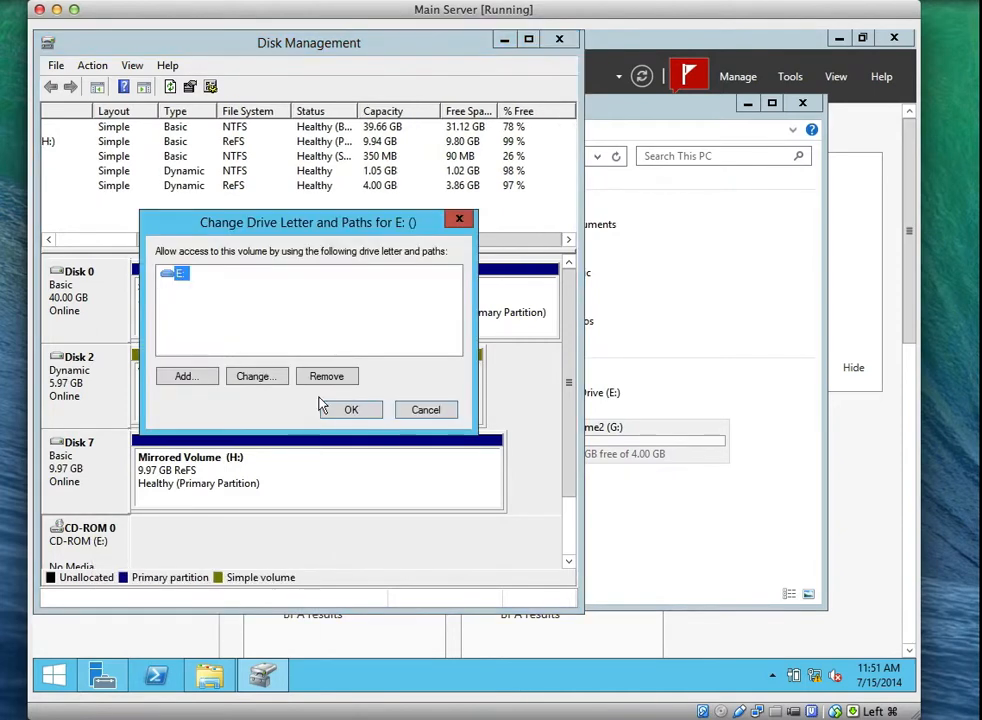
click(248, 379)
click(446, 302)
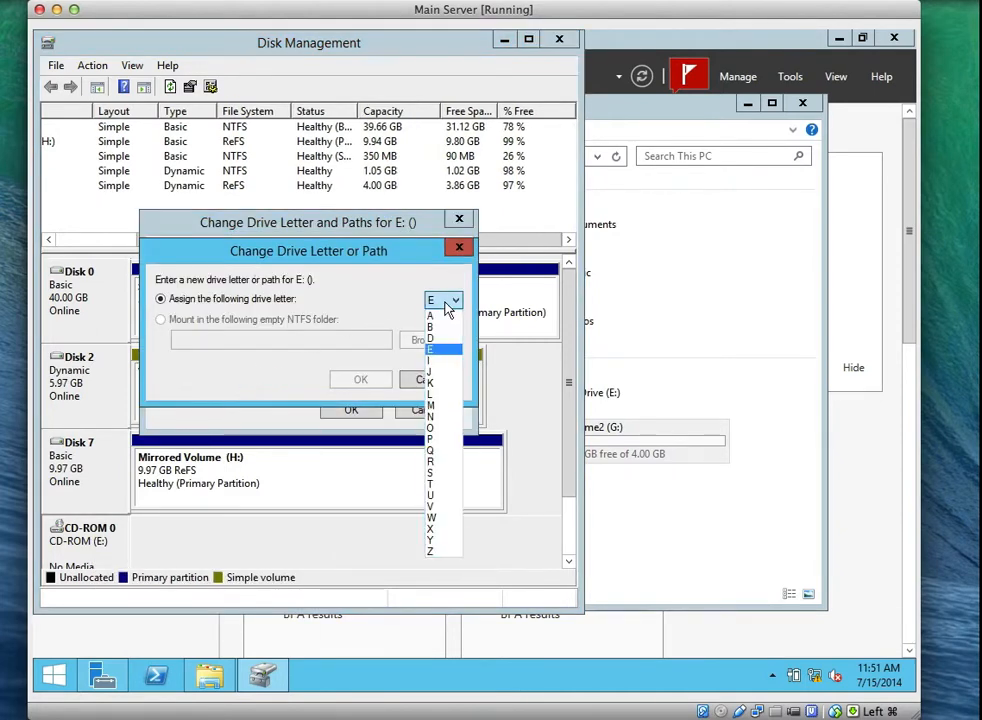
click(437, 361)
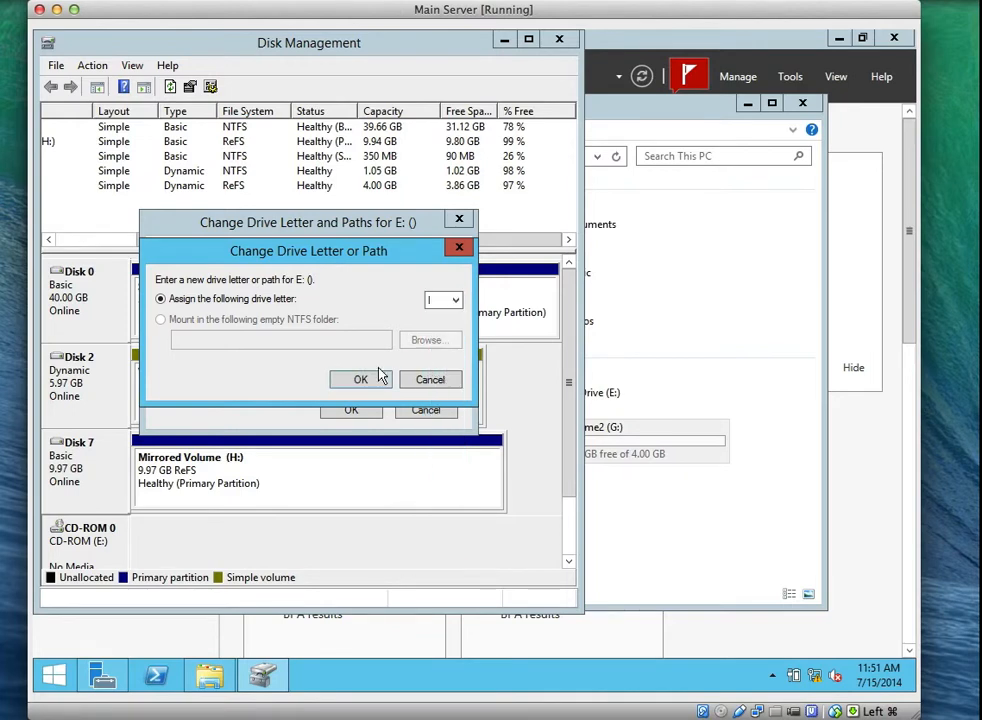
click(364, 379)
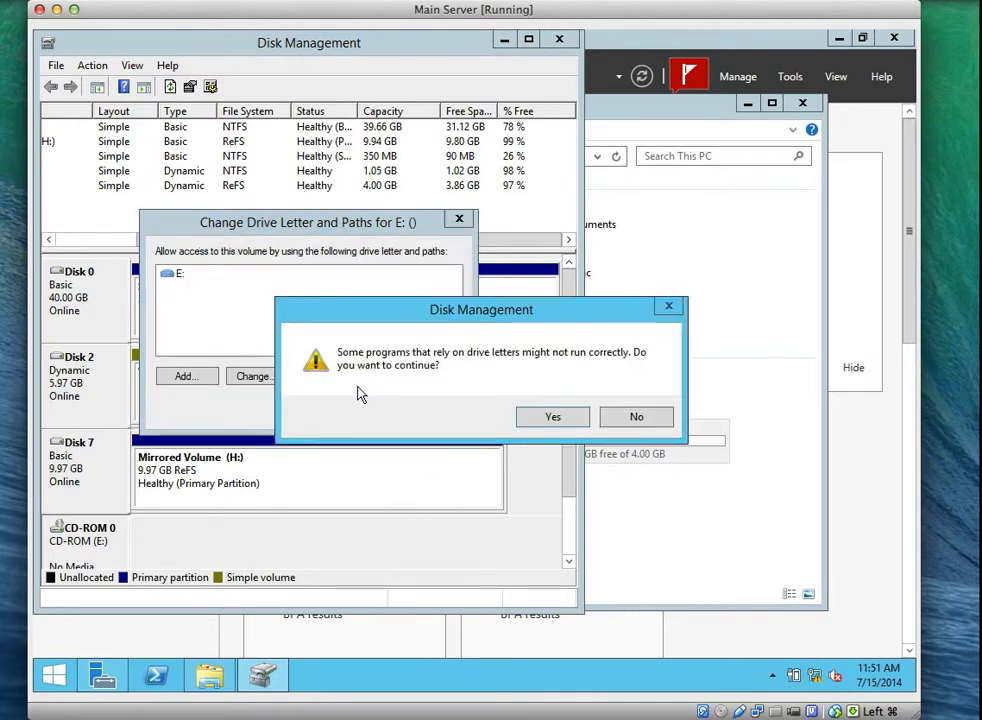
click(552, 418)
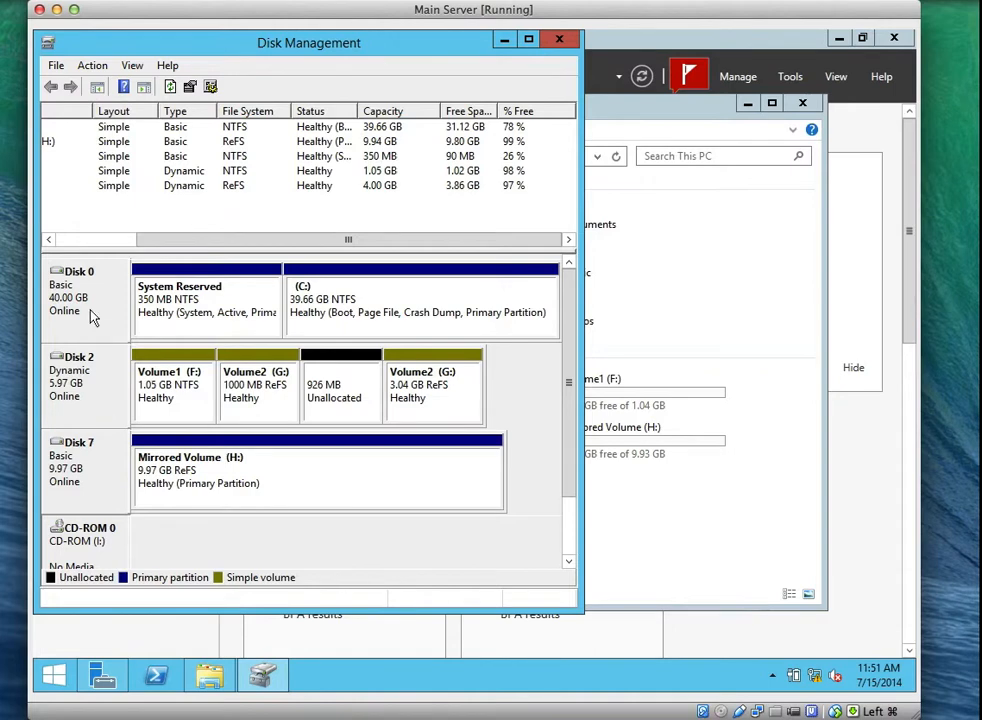
Reassign Volume2 from G: to drive letter E:, accepting the warning.
drag(145, 243, 60, 248)
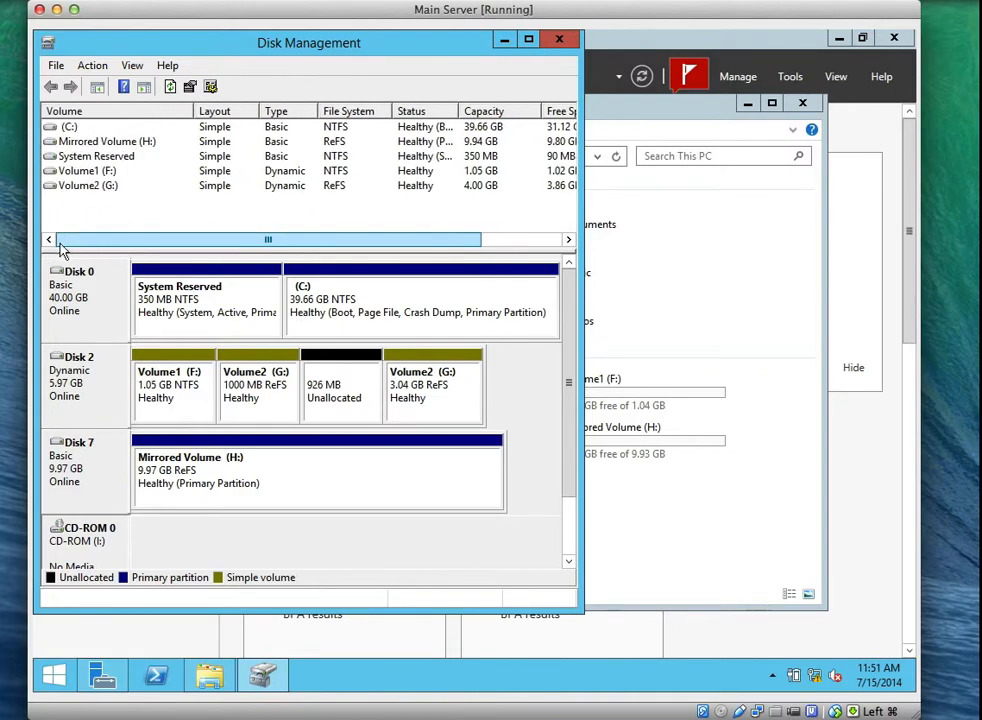
click(95, 188)
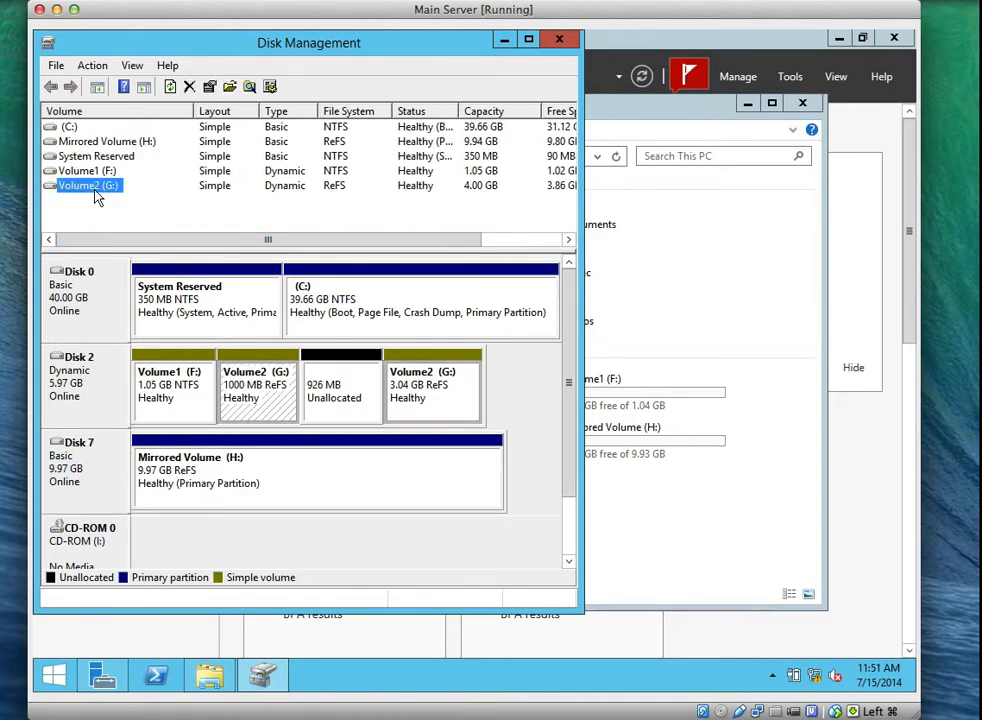
right_click(97, 197)
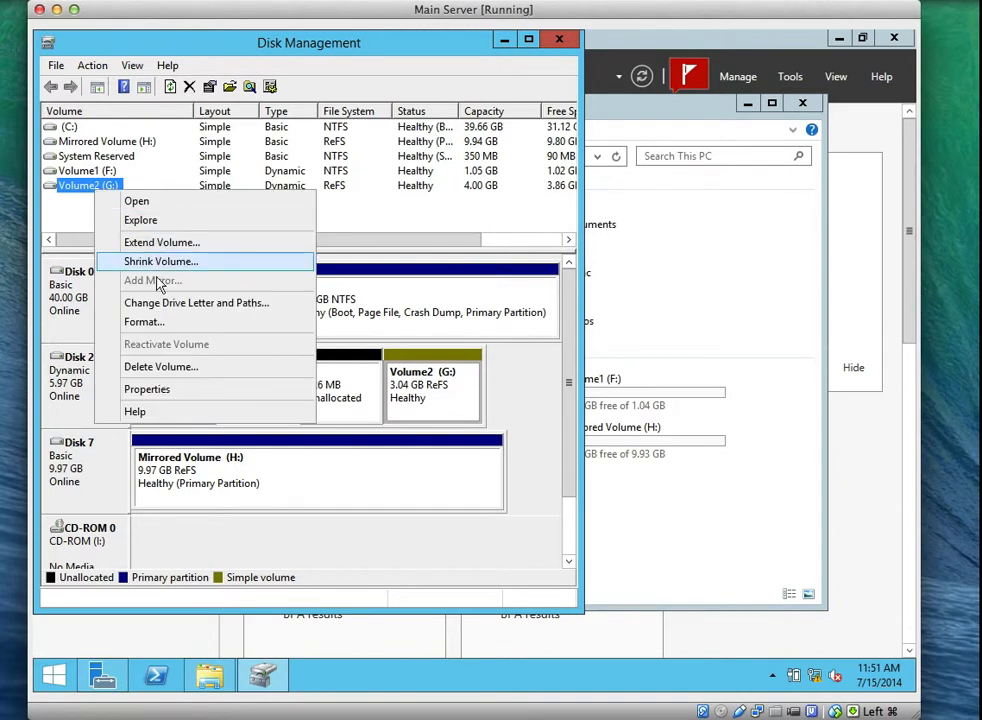
click(166, 304)
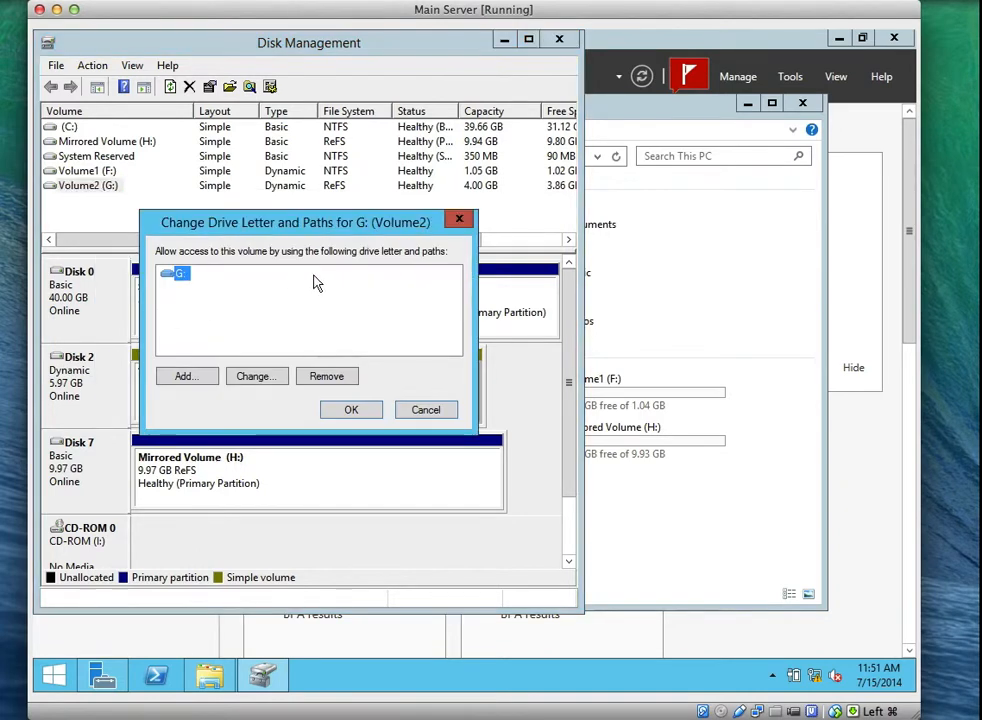
click(252, 380)
click(443, 300)
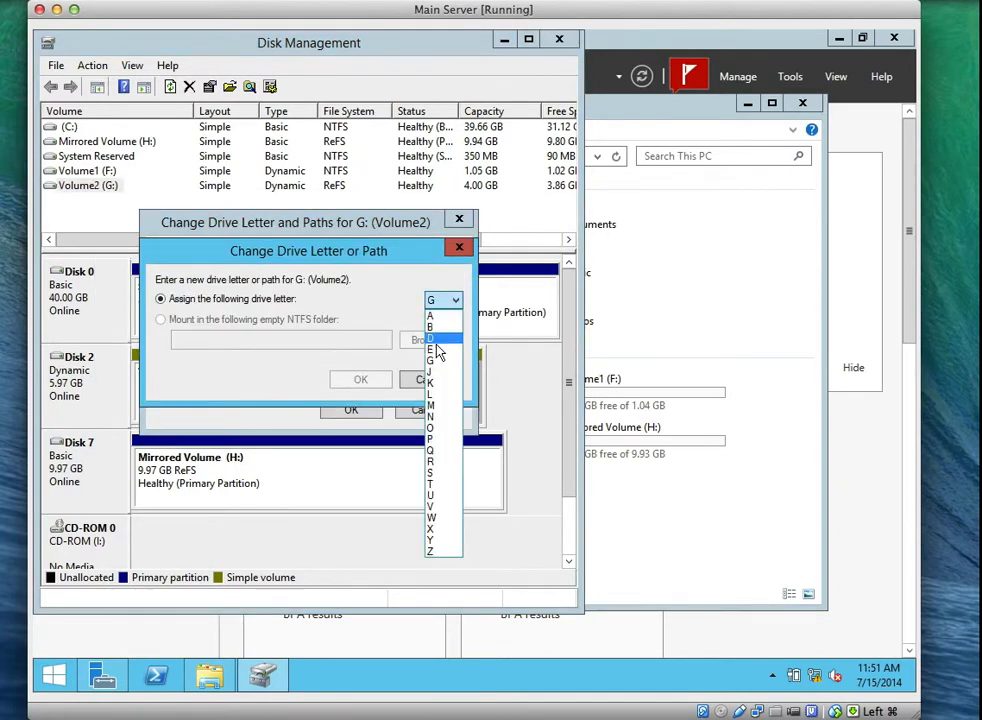
click(437, 316)
click(361, 379)
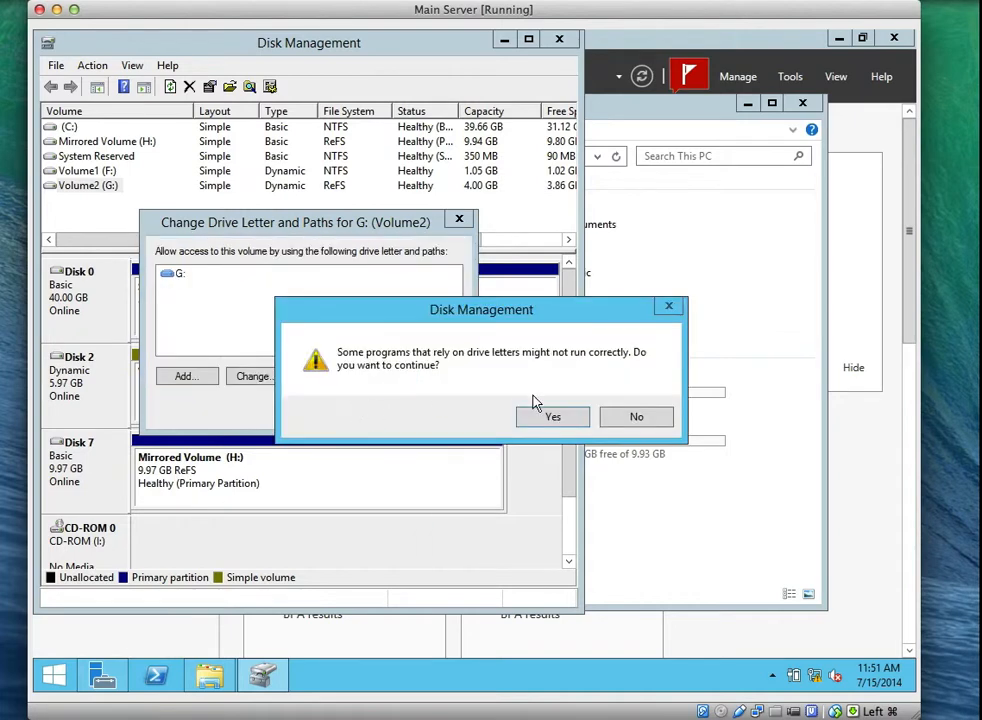
click(558, 419)
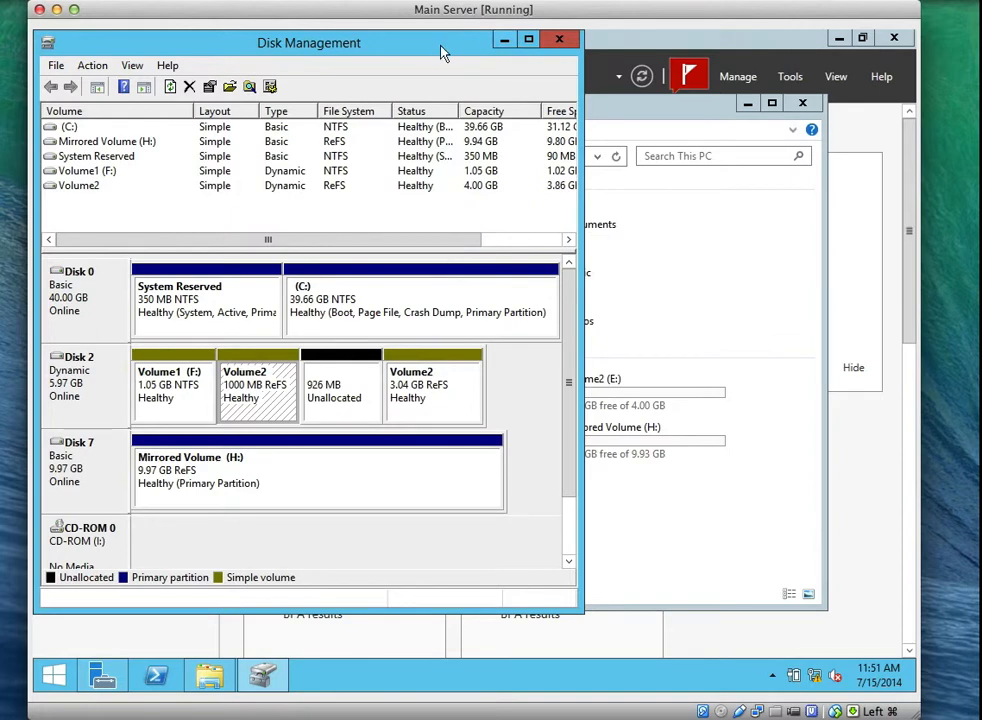
drag(445, 48, 526, 100)
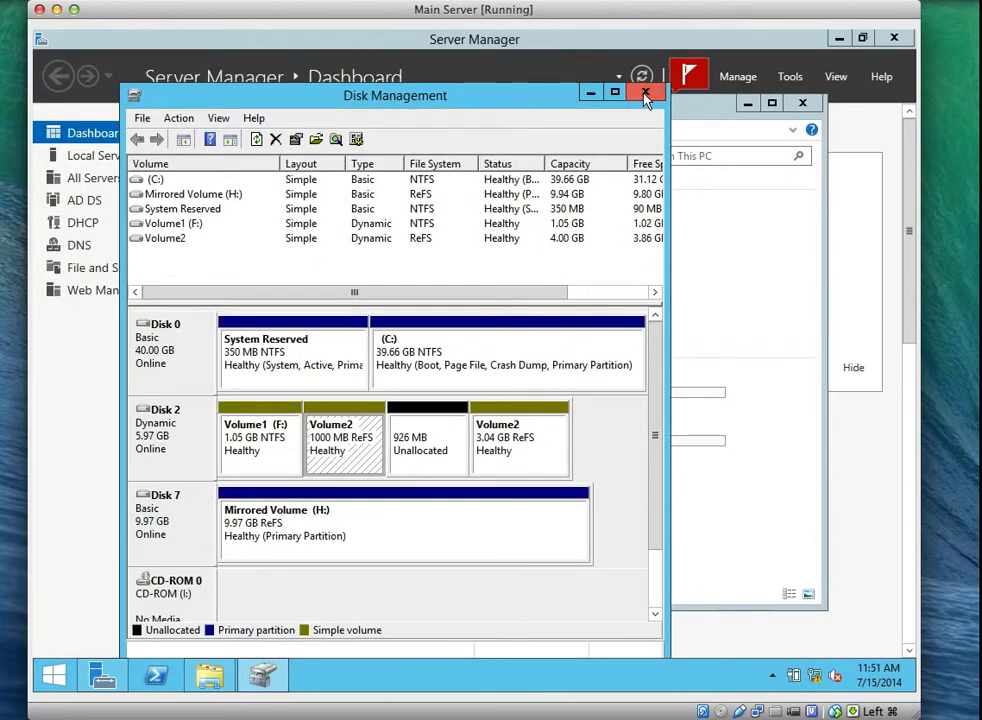
Close Disk Management and open Volume2 (E:) from This PC.
click(641, 95)
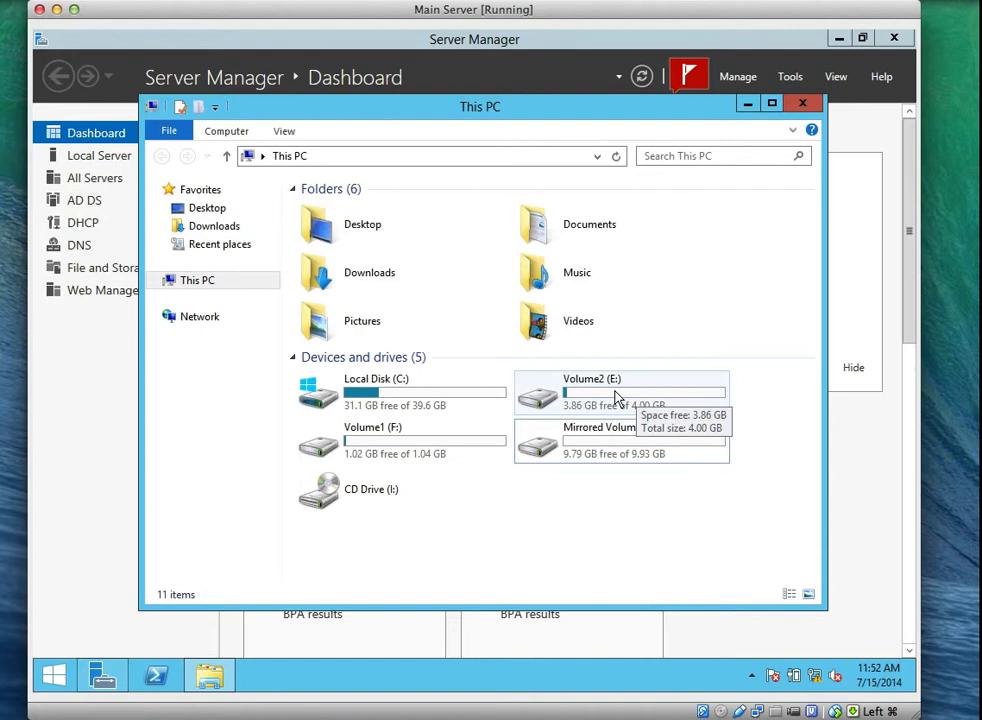
click(598, 407)
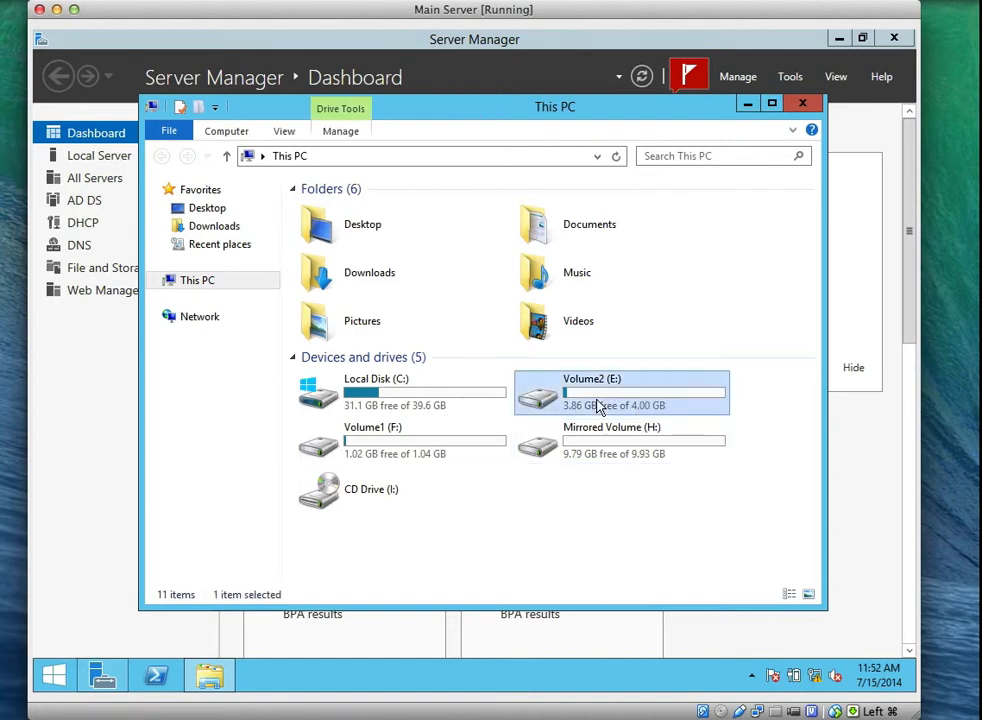
double_click(598, 407)
Delete Folder1 from Volume2 (E:).
click(349, 219)
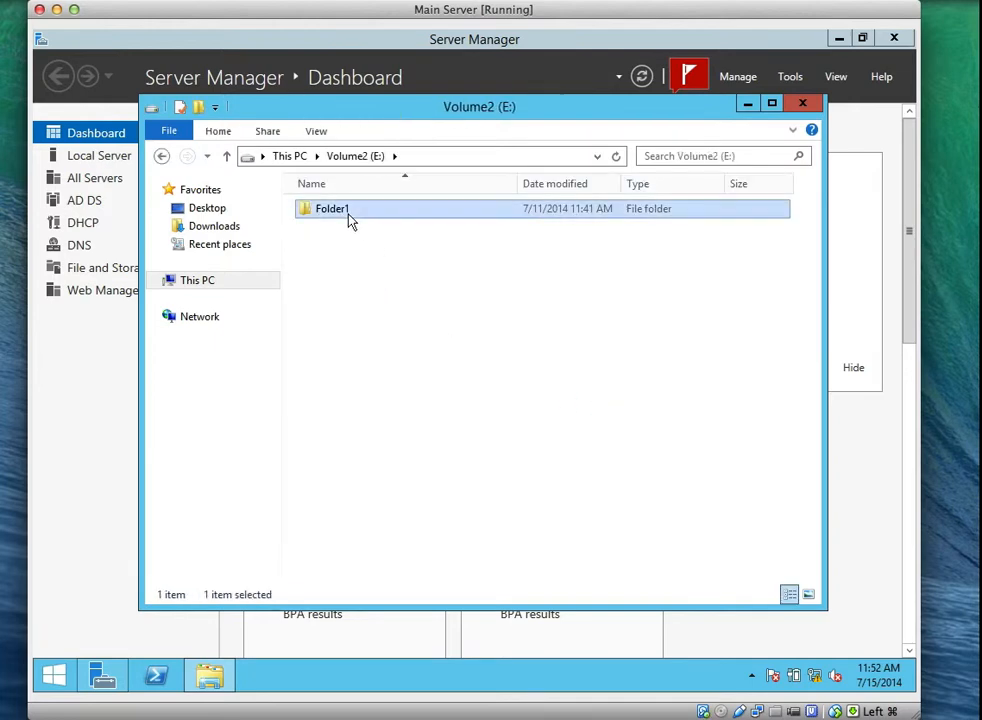
right_click(349, 219)
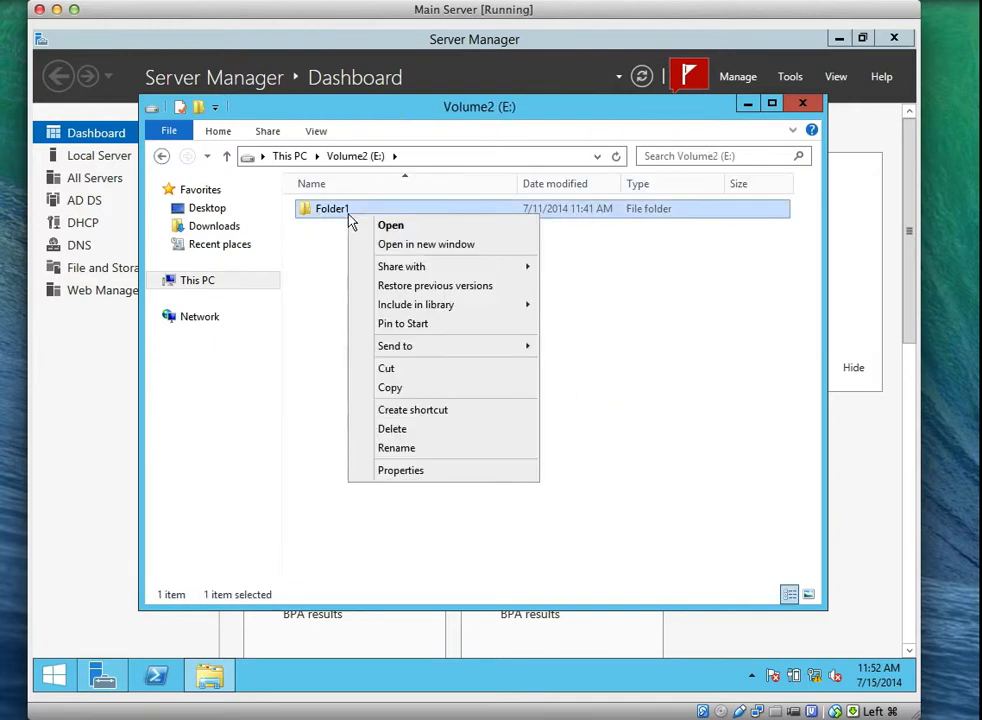
click(393, 430)
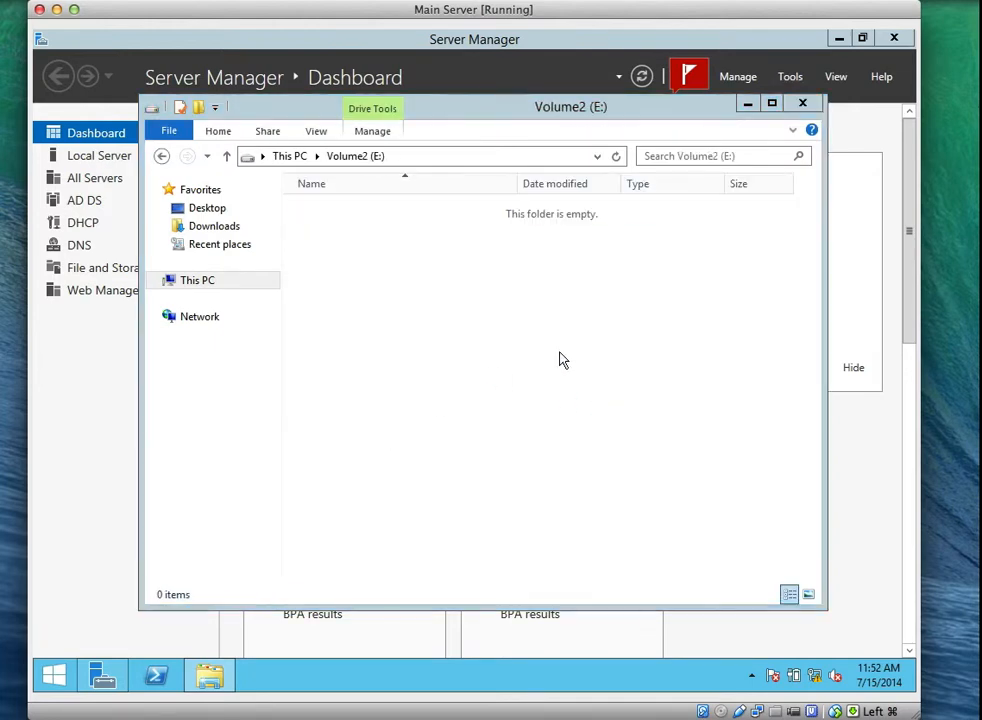
Create a new folder named Data on Volume2 (E:).
right_click(390, 263)
mouse_move(587, 450)
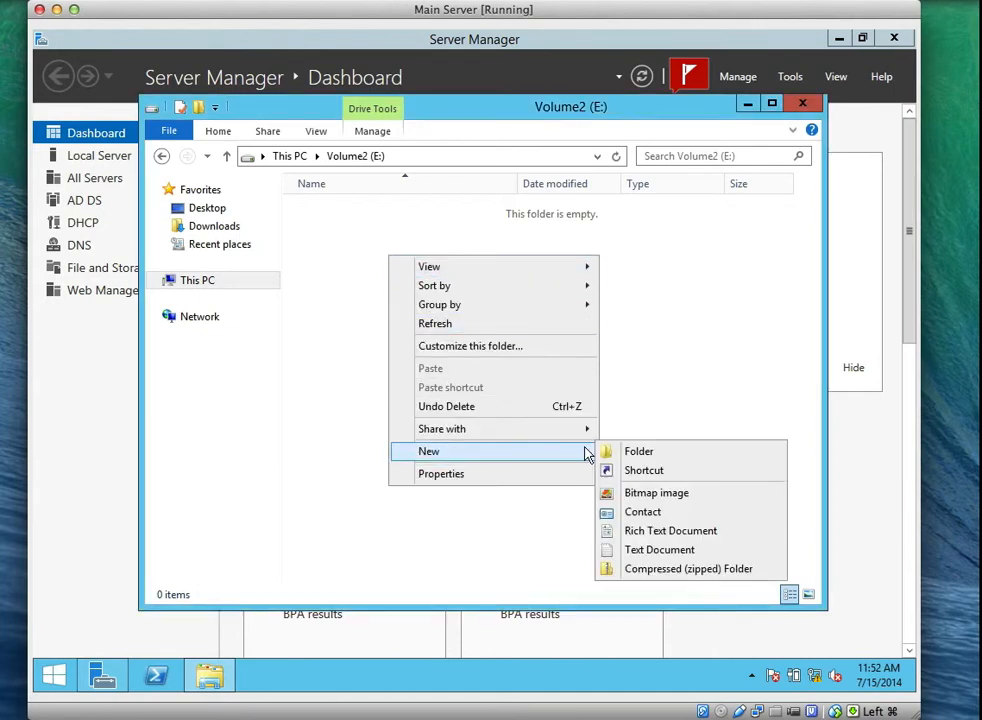
click(629, 452)
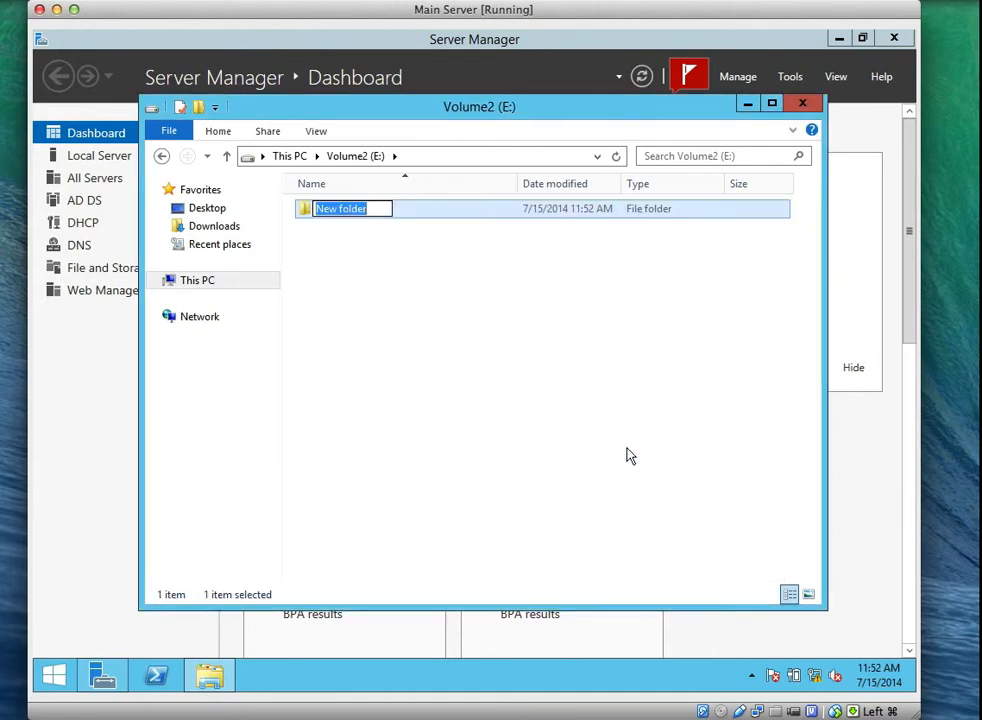
text(Data)
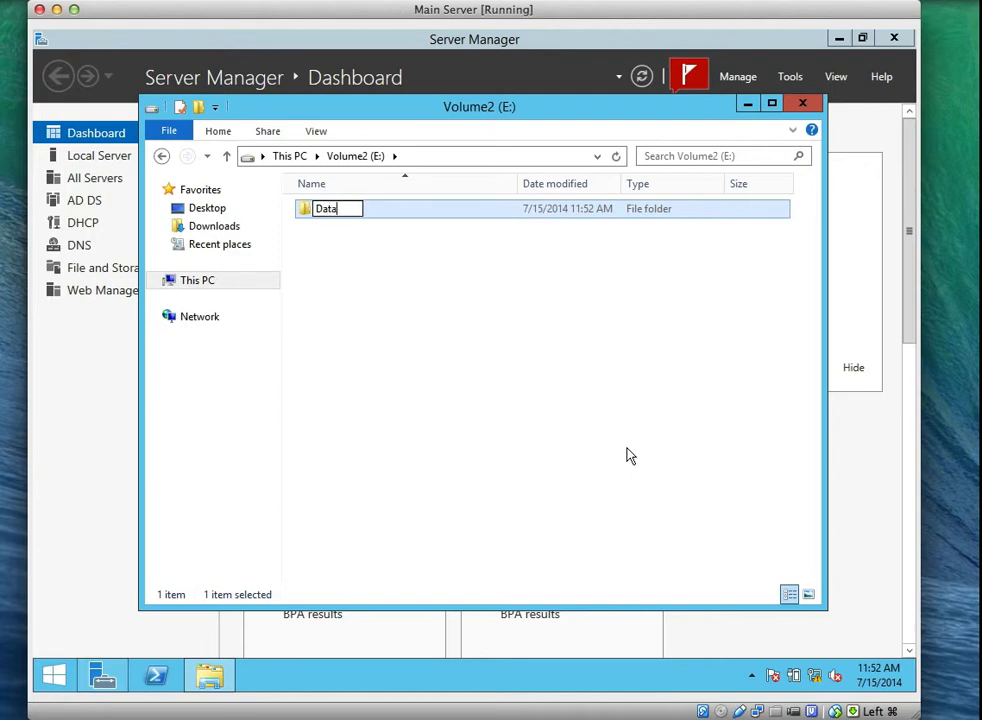
key(Return)
click(567, 424)
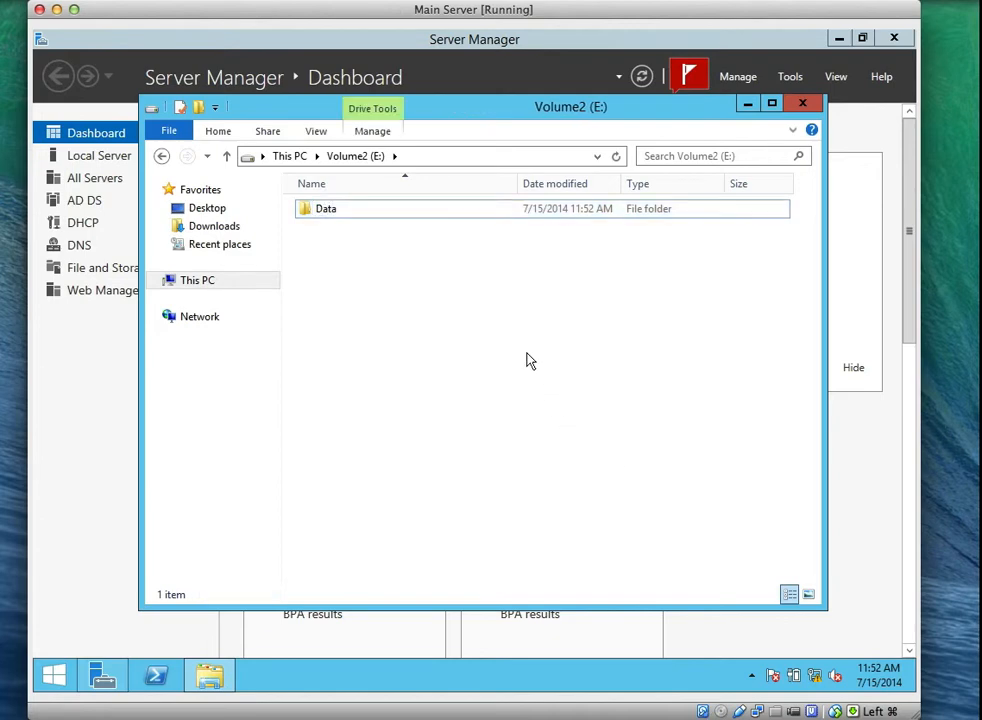
Inside E:\Data, create two new subfolders named Development and Marketing.
double_click(319, 213)
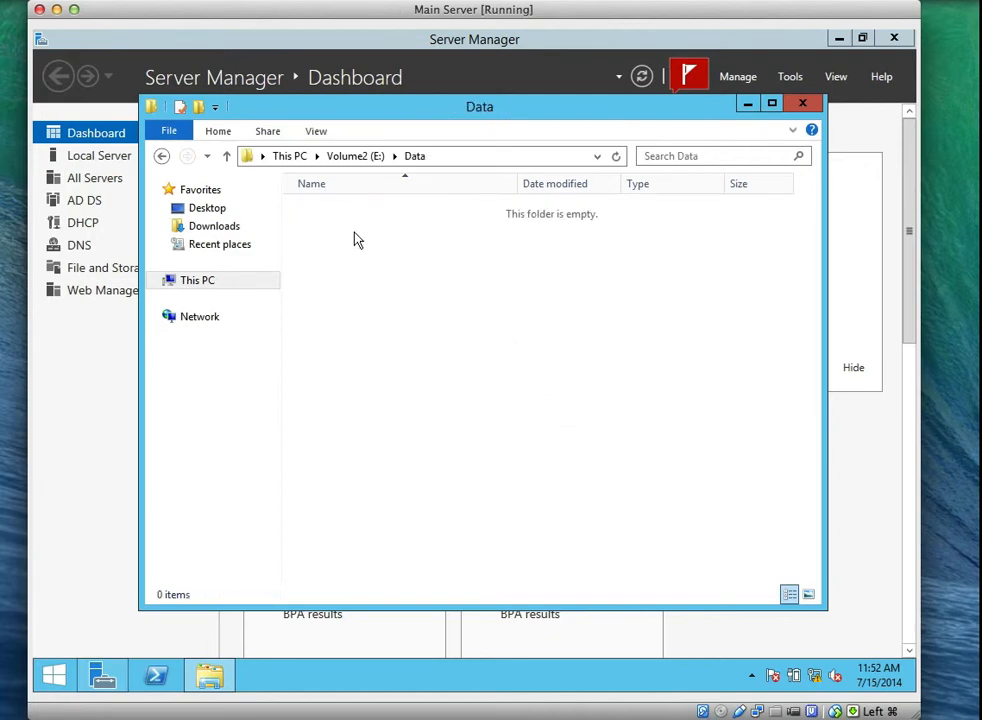
right_click(356, 238)
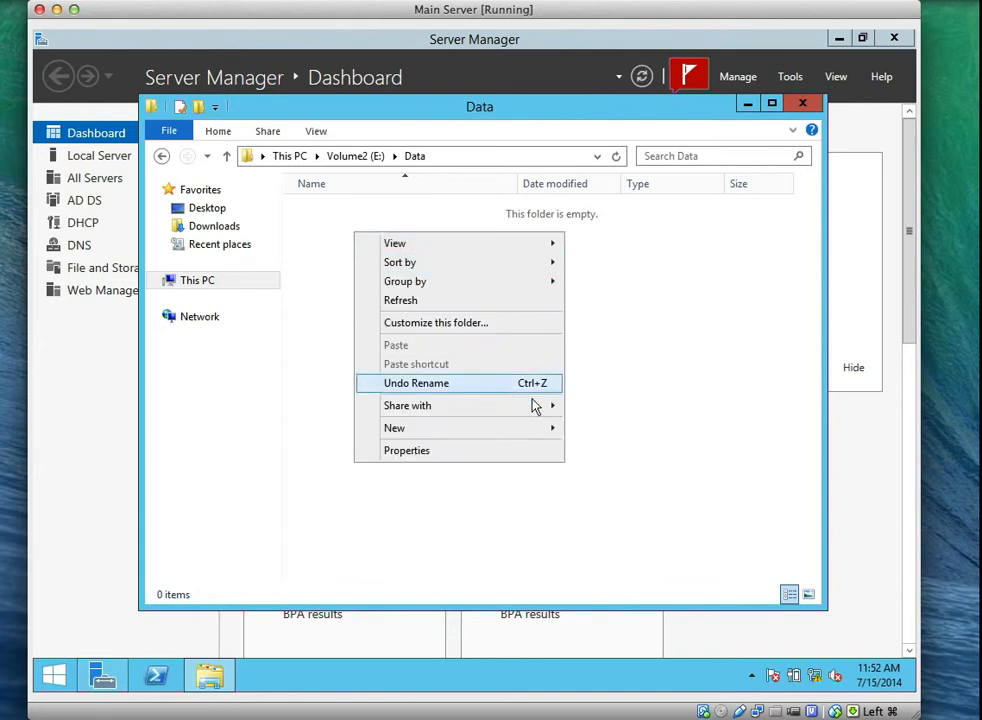
mouse_move(548, 428)
click(585, 428)
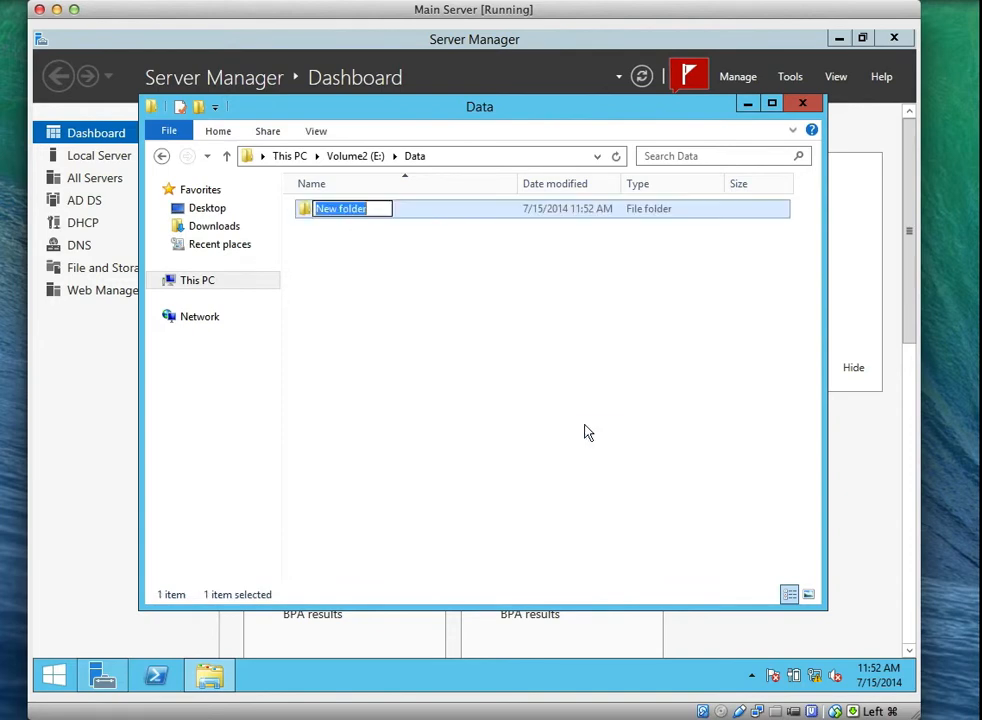
text(Deve)
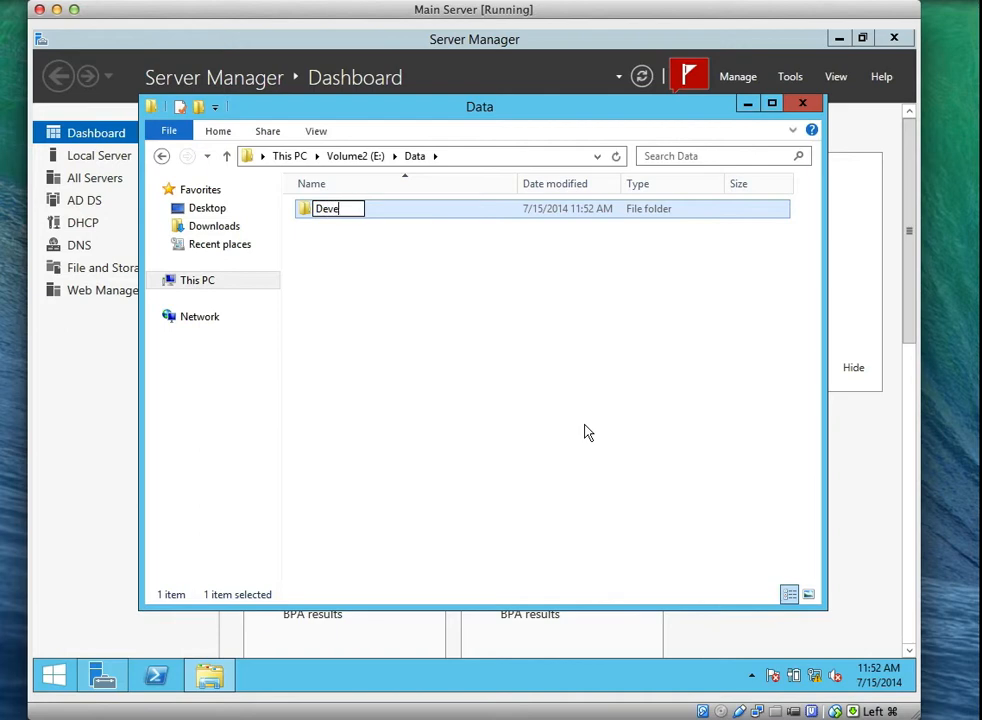
text(lopment)
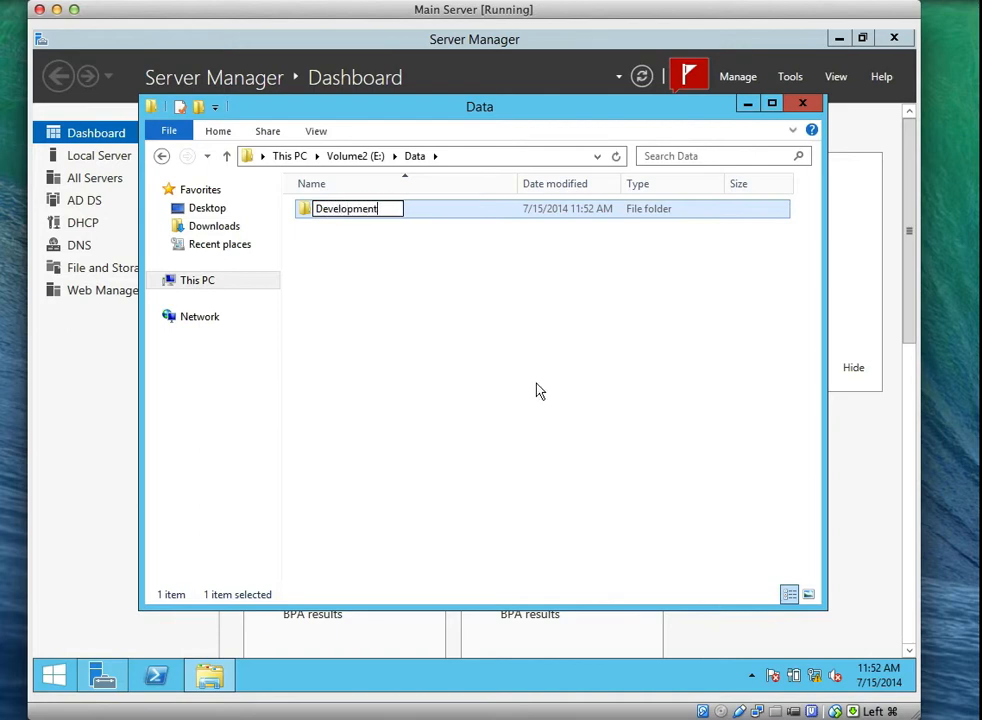
click(445, 314)
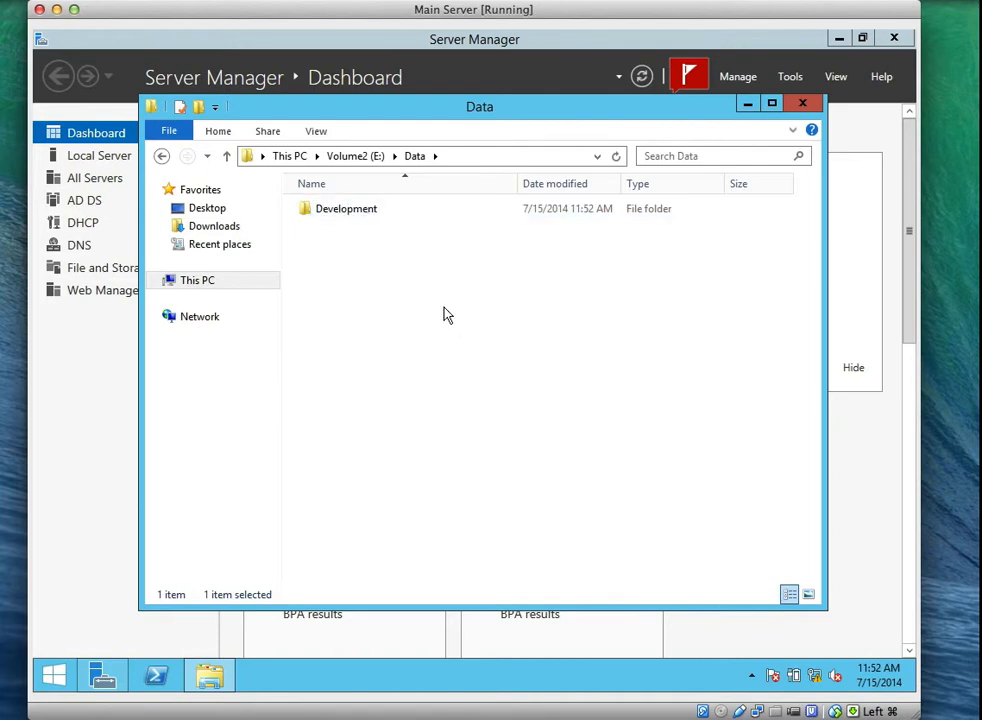
right_click(394, 279)
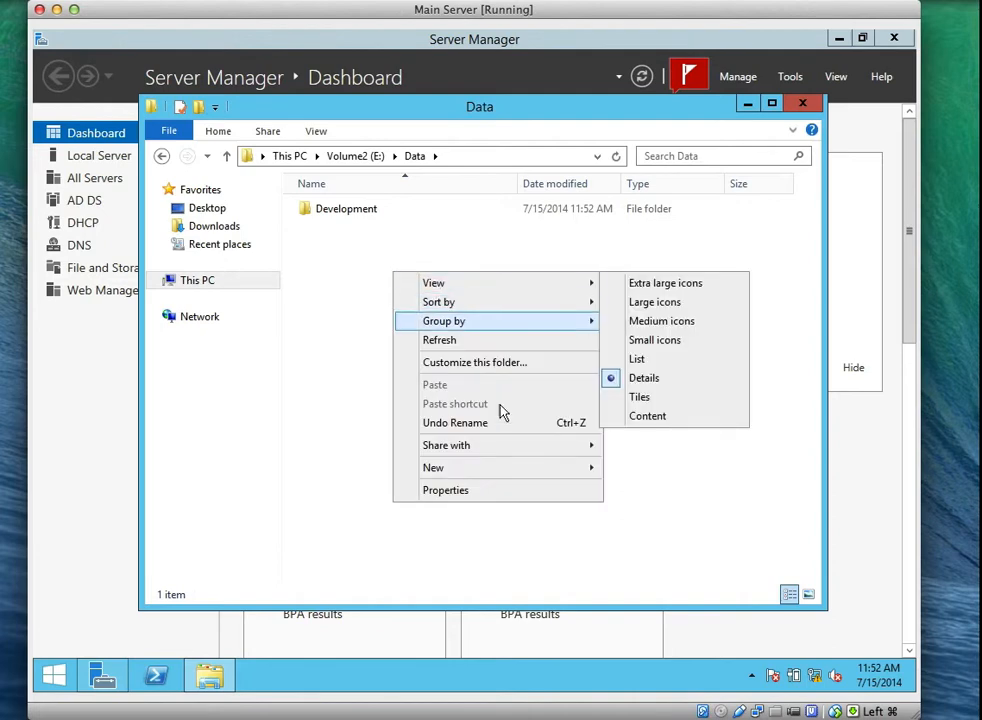
mouse_move(566, 470)
click(621, 465)
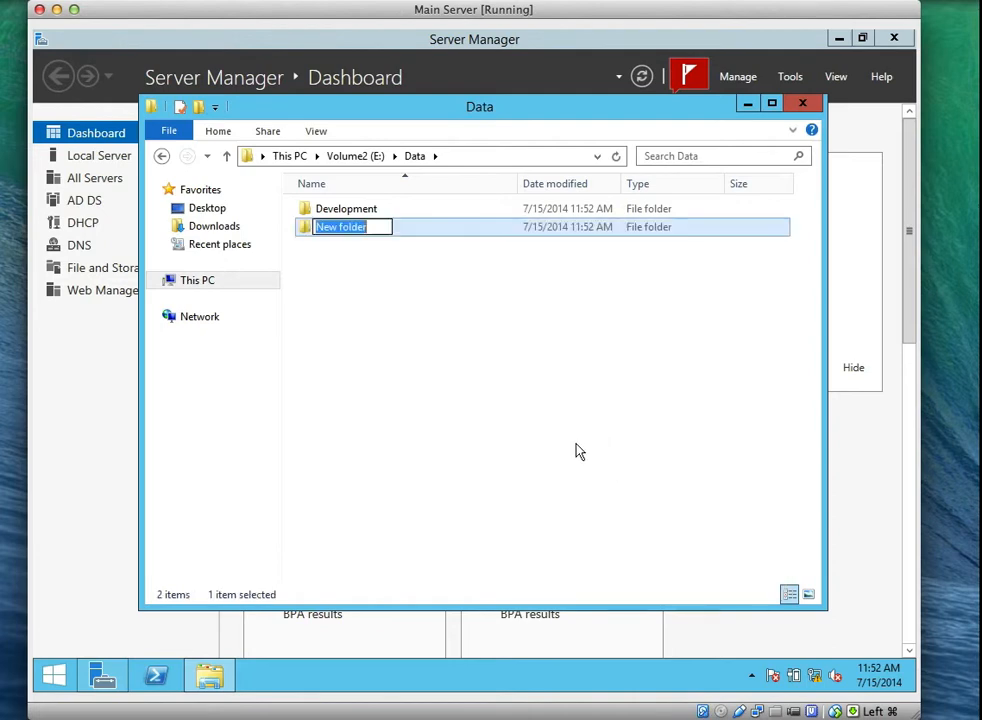
text(Ma)
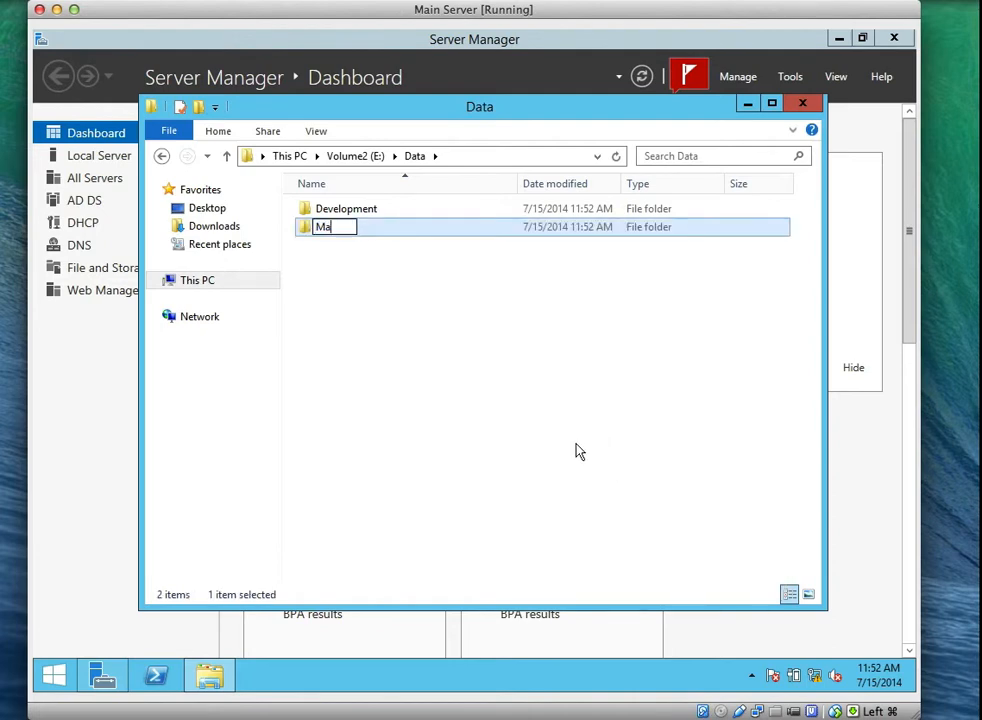
text(rketing)
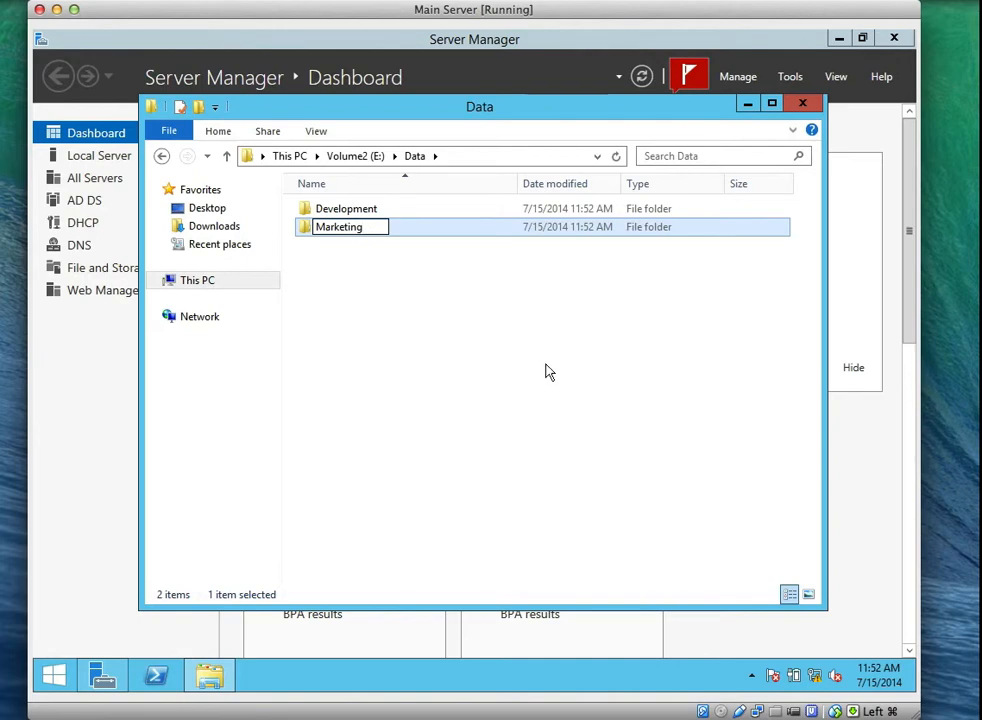
click(547, 371)
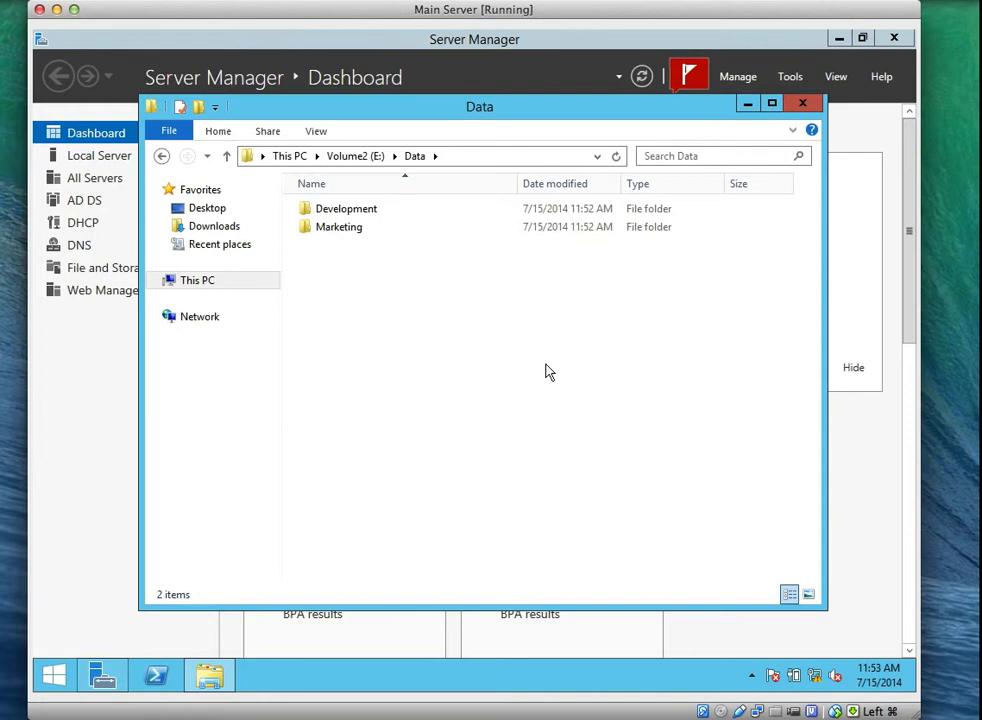
double_click(414, 218)
click(539, 156)
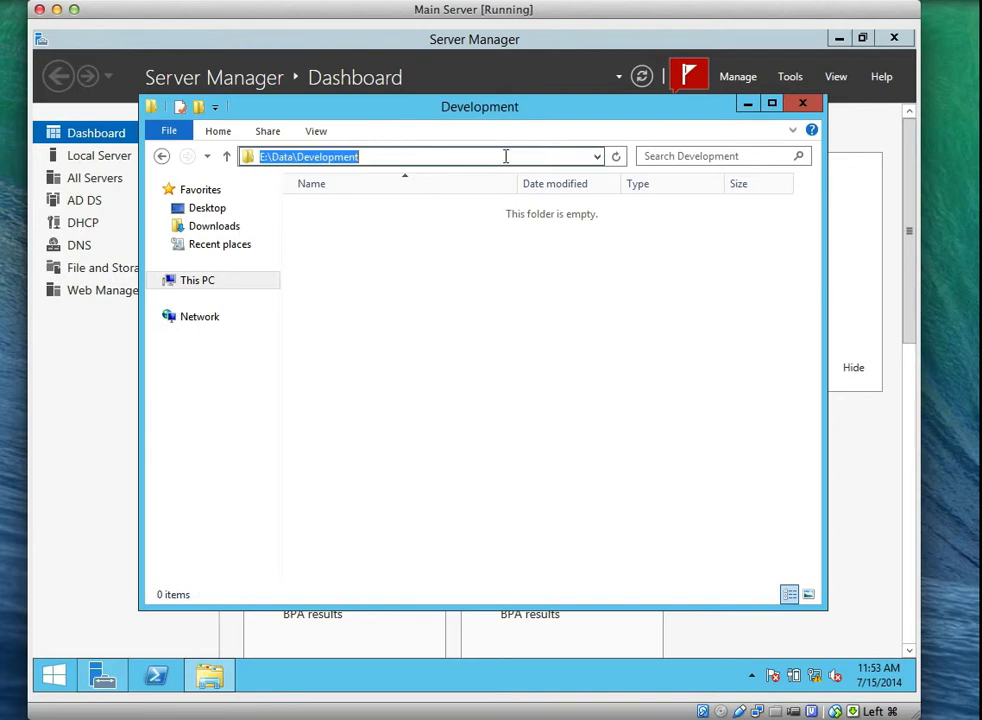
click(396, 160)
key(BackSpace)
key(BackSpace)
key(BackSpace)
key(BackSpace)
key(BackSpace)
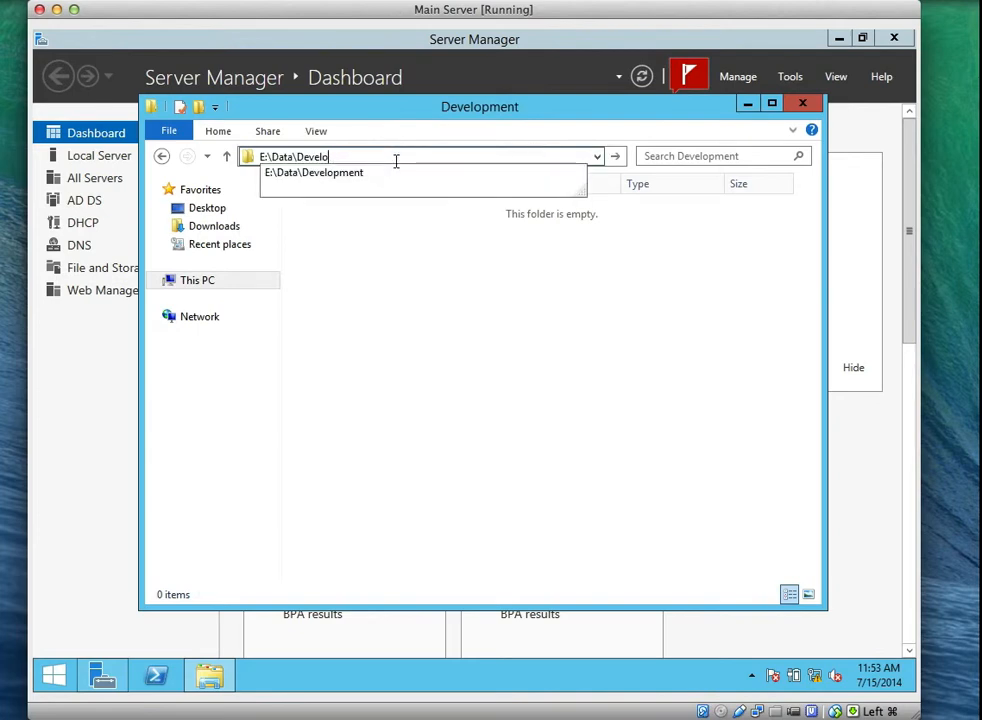
key(BackSpace)
key(BackSpace)
key(BackSpace)
key(BackSpace)
key(BackSpace)
key(BackSpace)
text(m)
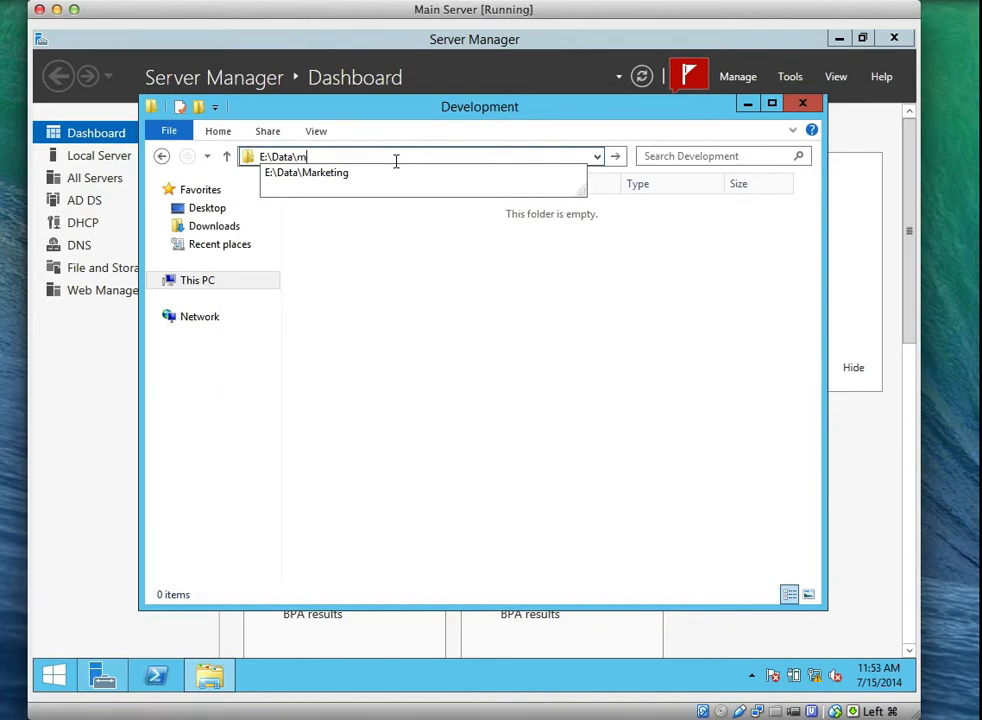
key(Return)
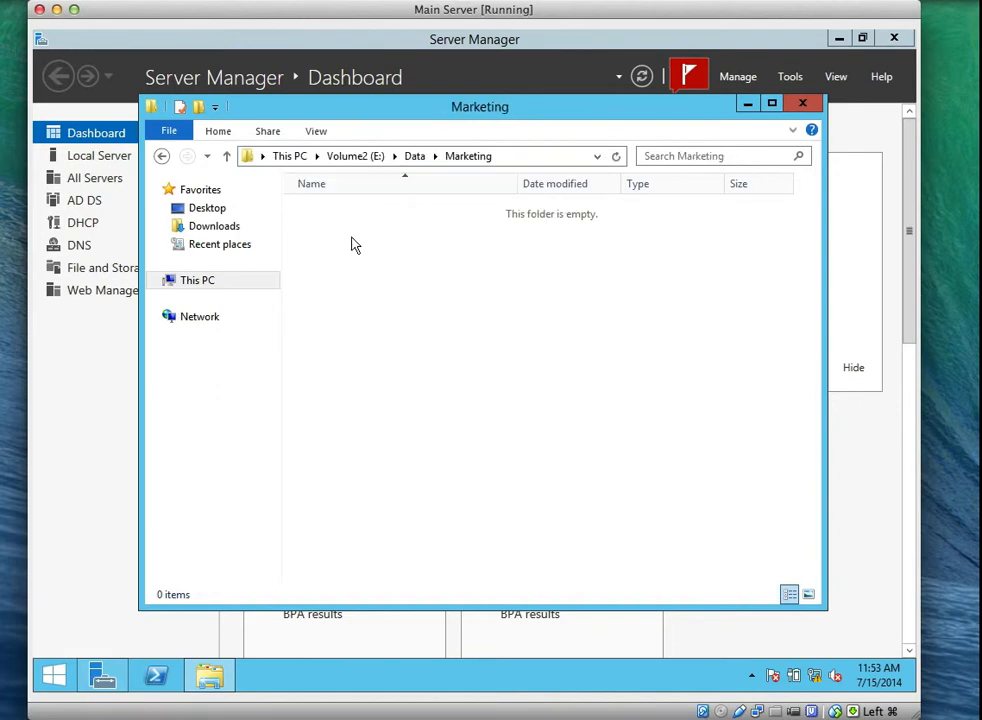
click(414, 157)
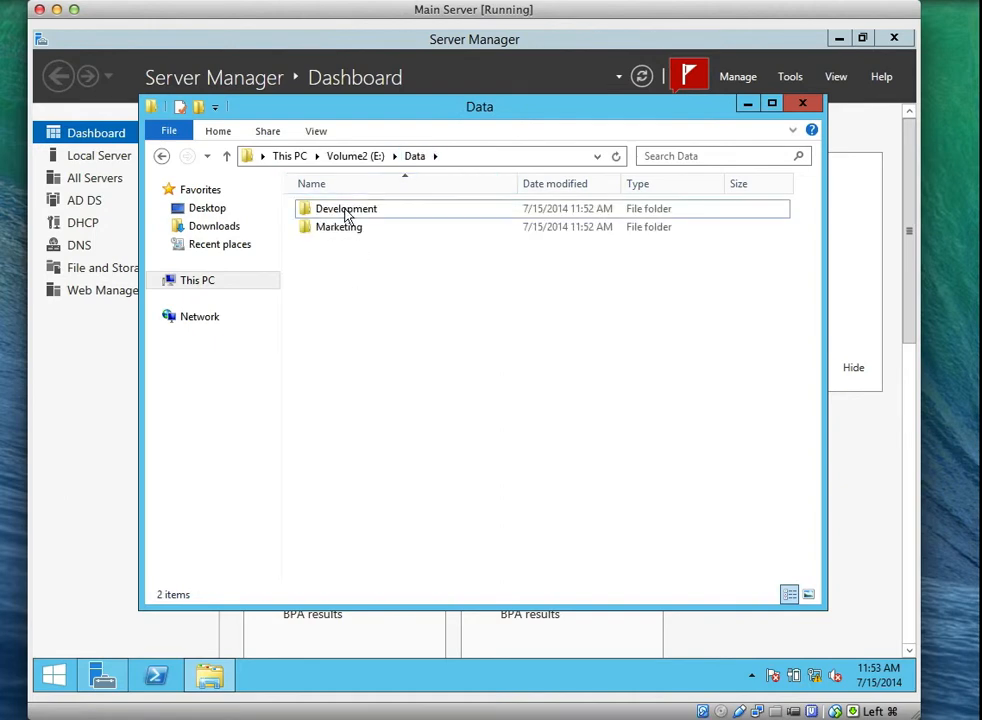
Disable inheritance on the Development folder, converting inherited permissions to explicit ones, and apply.
click(346, 215)
right_click(346, 216)
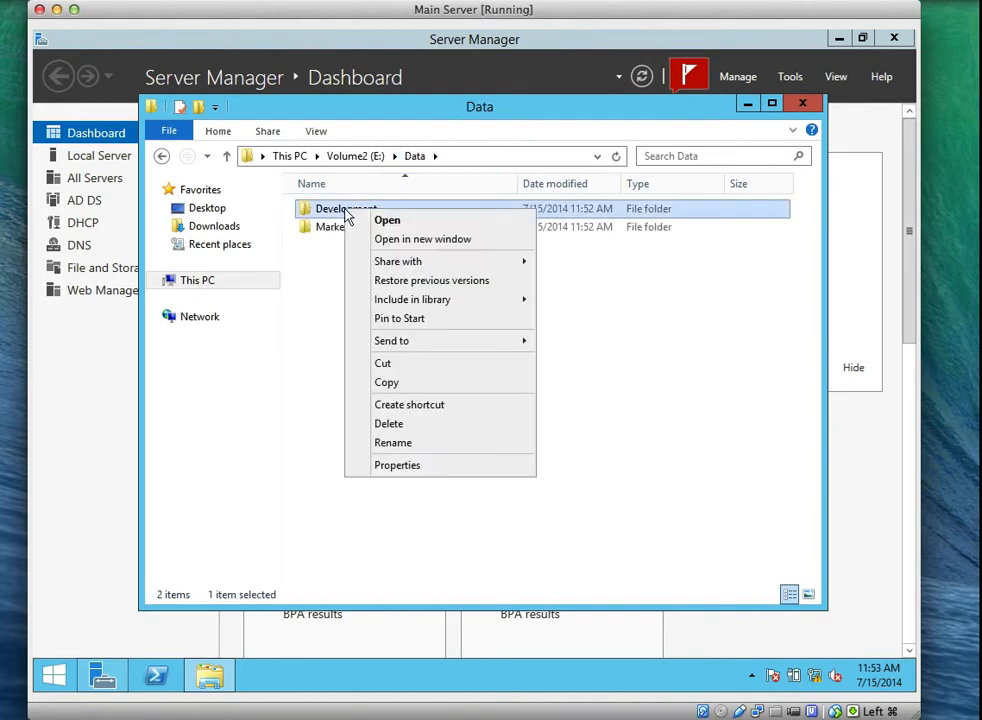
click(427, 470)
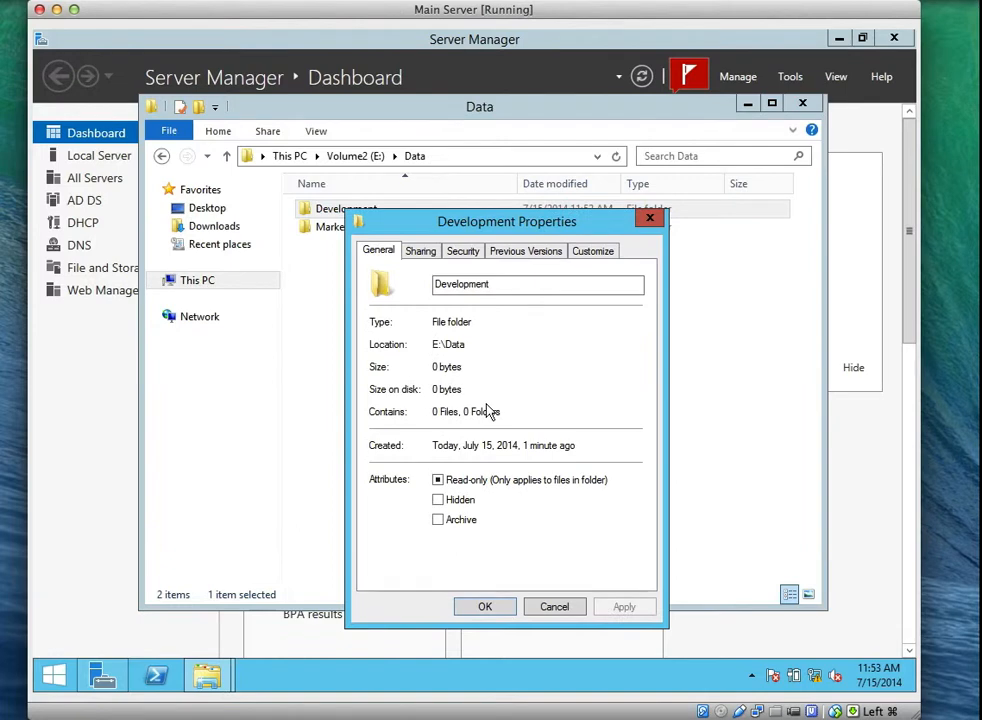
click(468, 253)
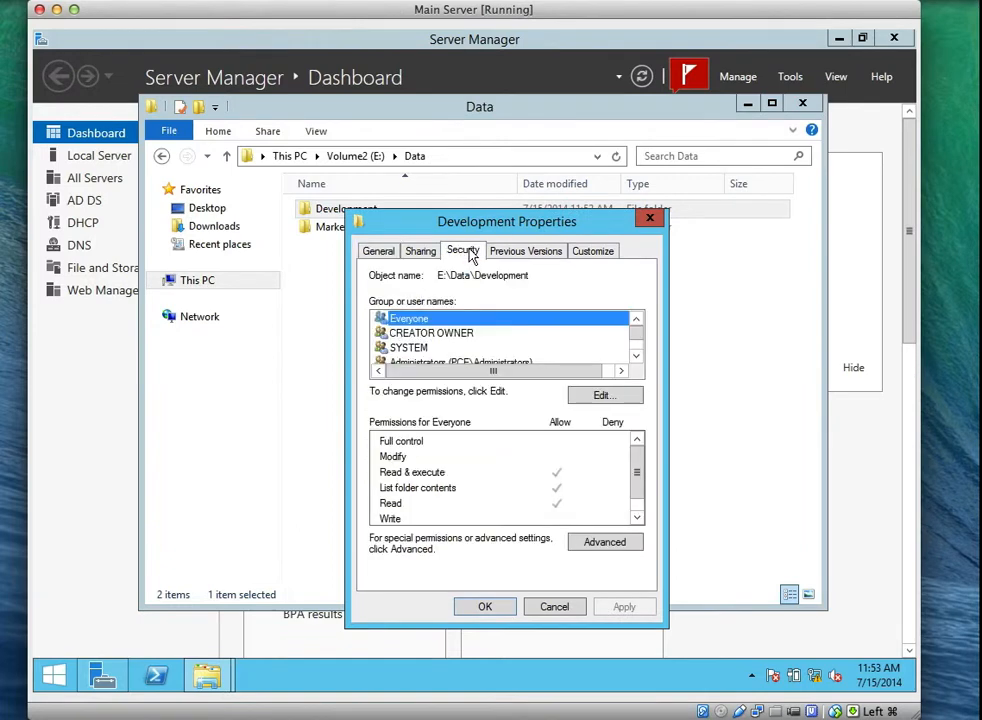
click(605, 543)
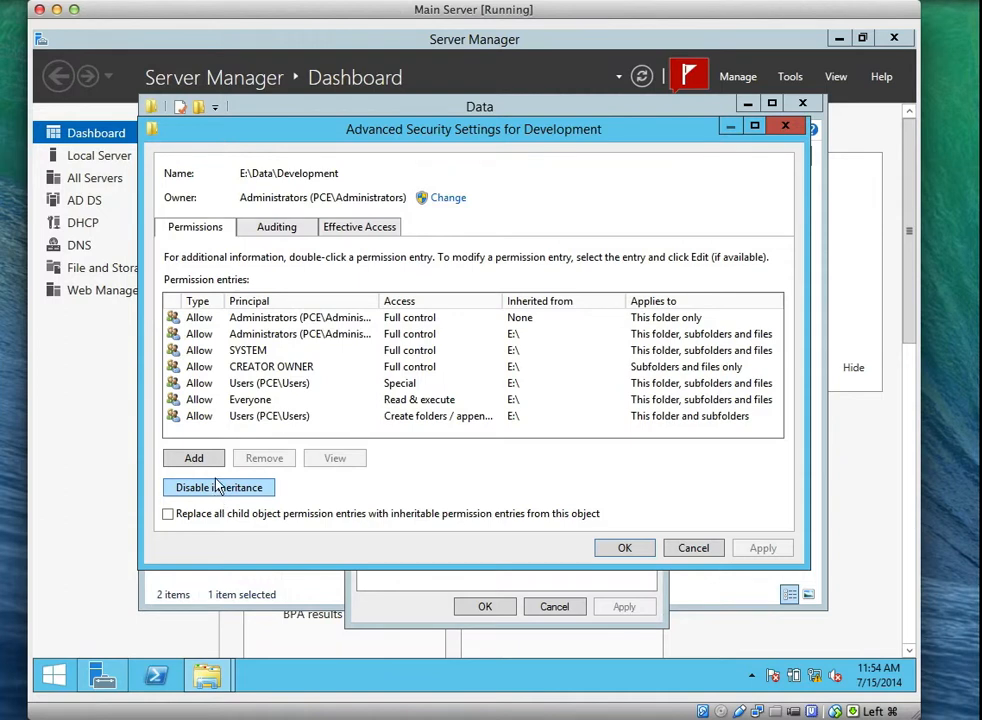
click(218, 486)
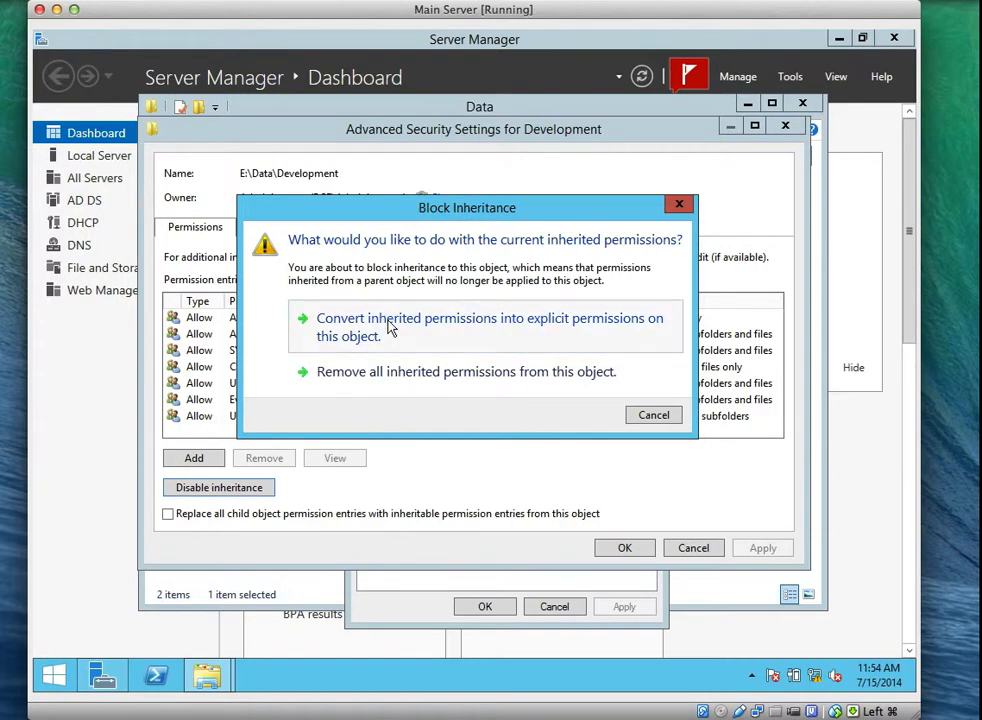
click(420, 328)
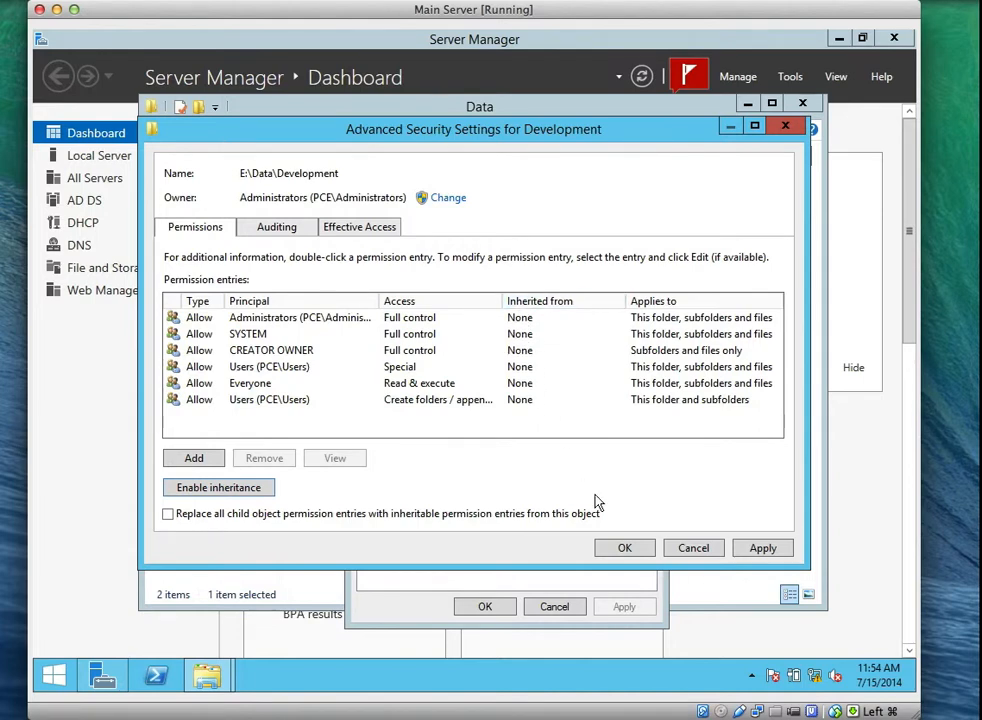
click(761, 549)
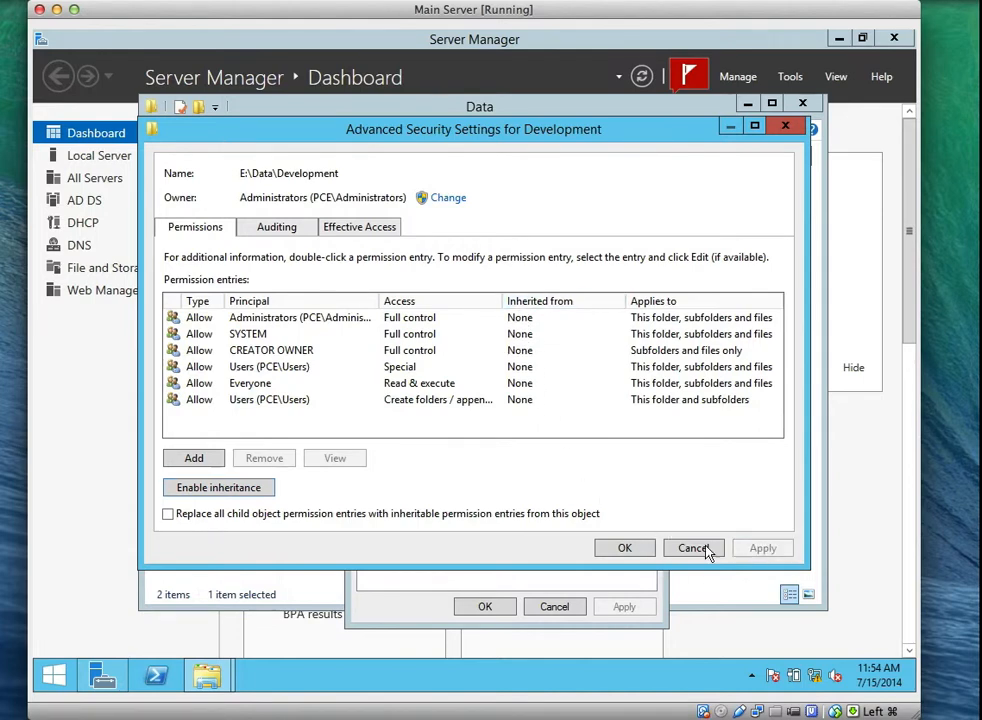
click(640, 550)
click(487, 607)
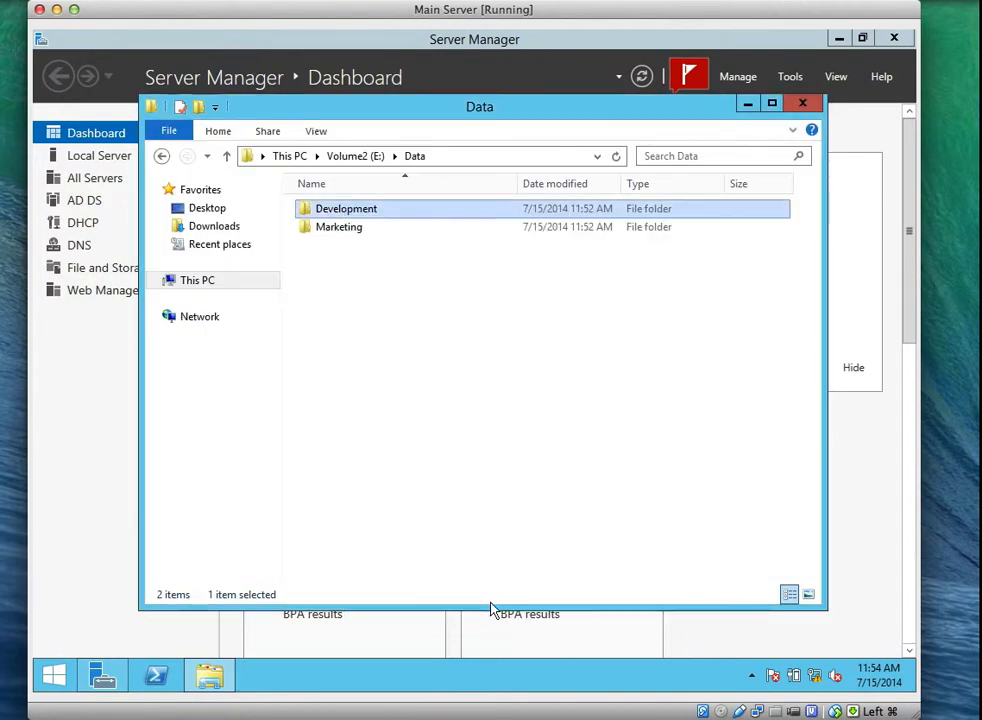
Disable inheritance on the Marketing folder, converting inherited permissions to explicit ones, and apply.
click(346, 230)
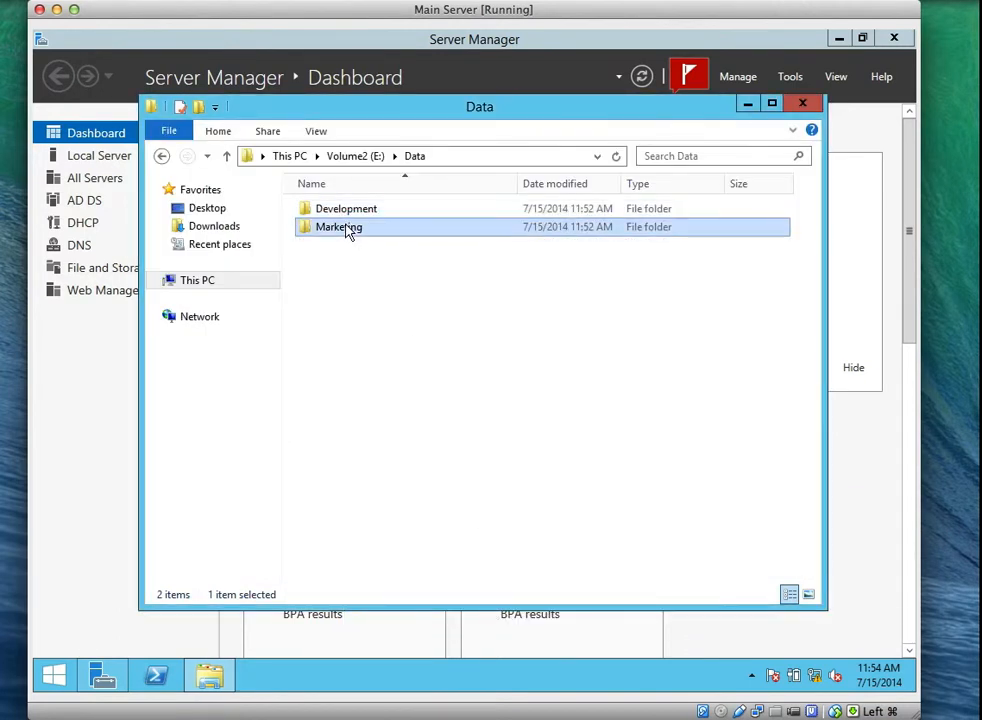
right_click(346, 229)
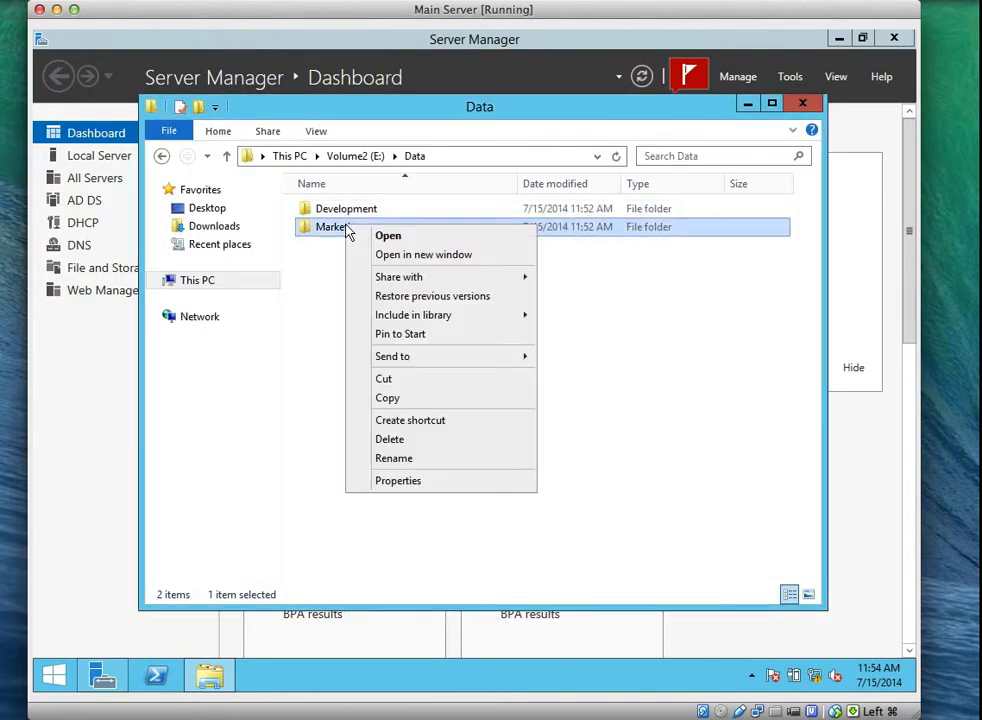
click(437, 483)
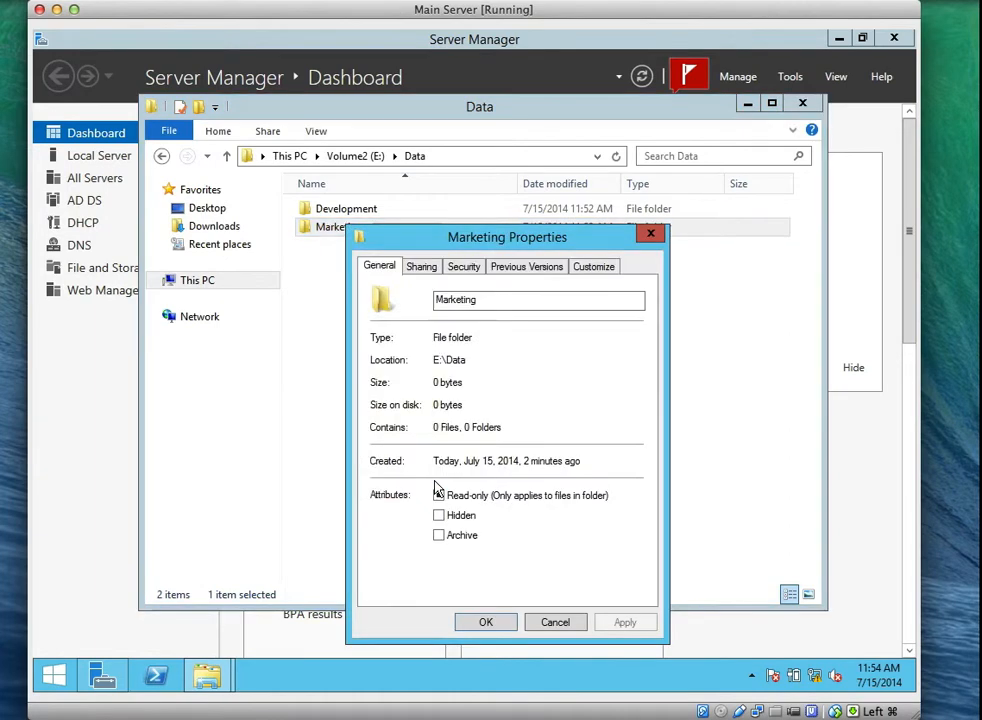
click(464, 270)
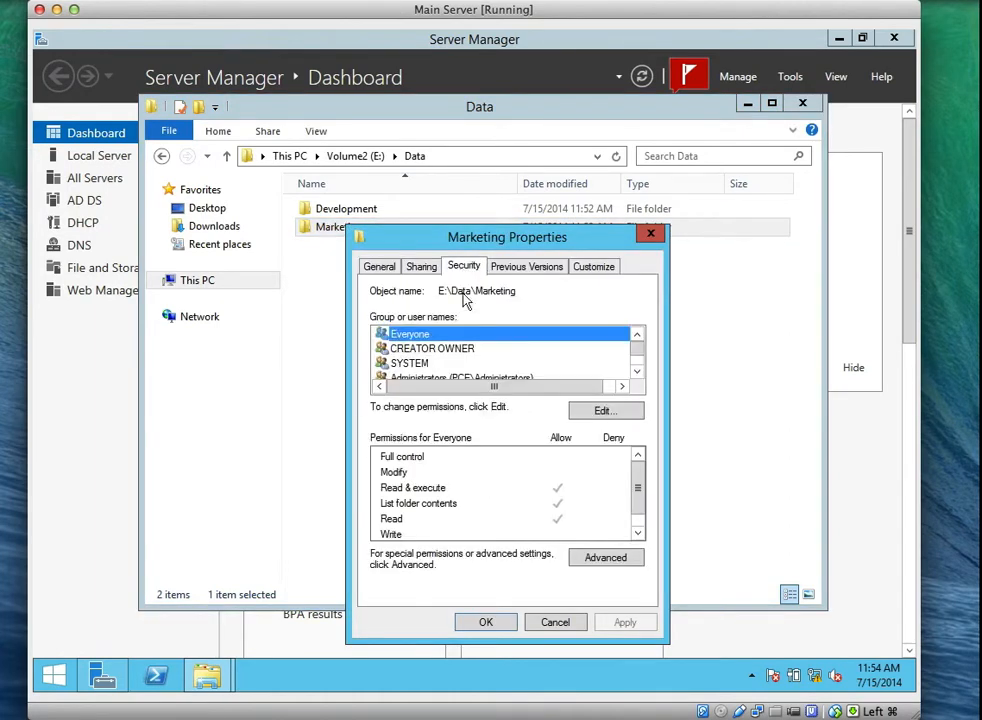
click(592, 560)
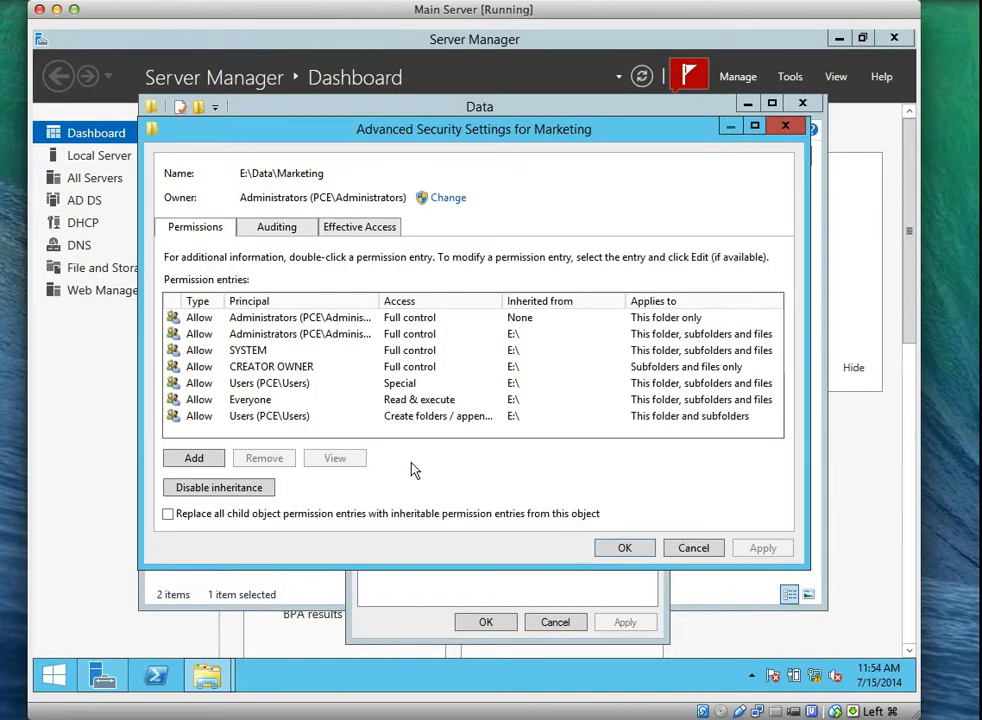
click(215, 489)
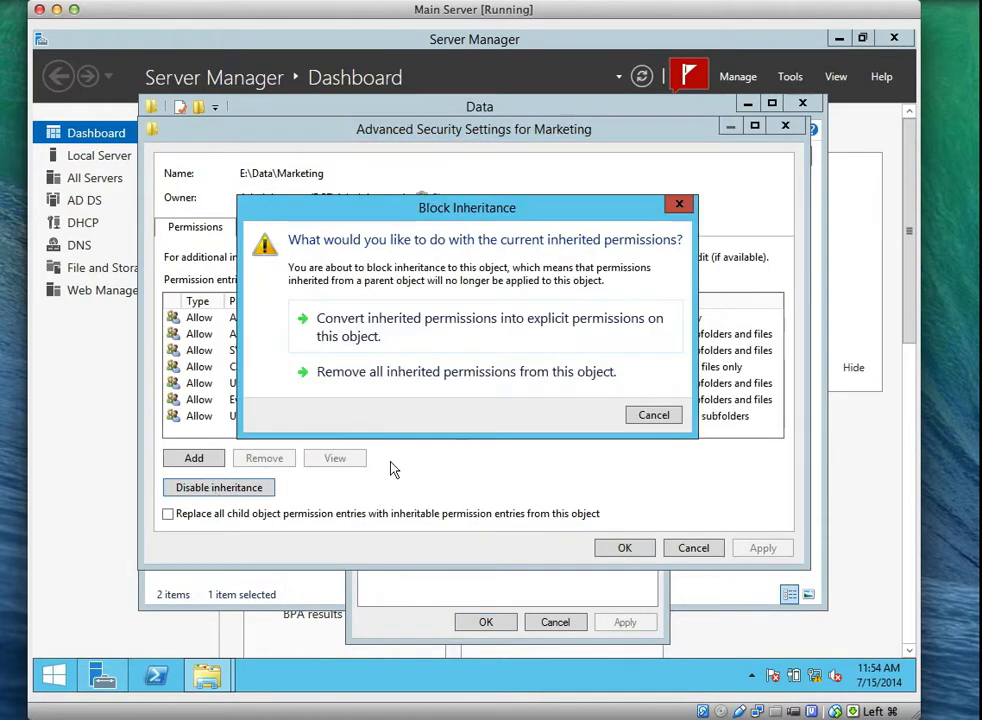
click(474, 341)
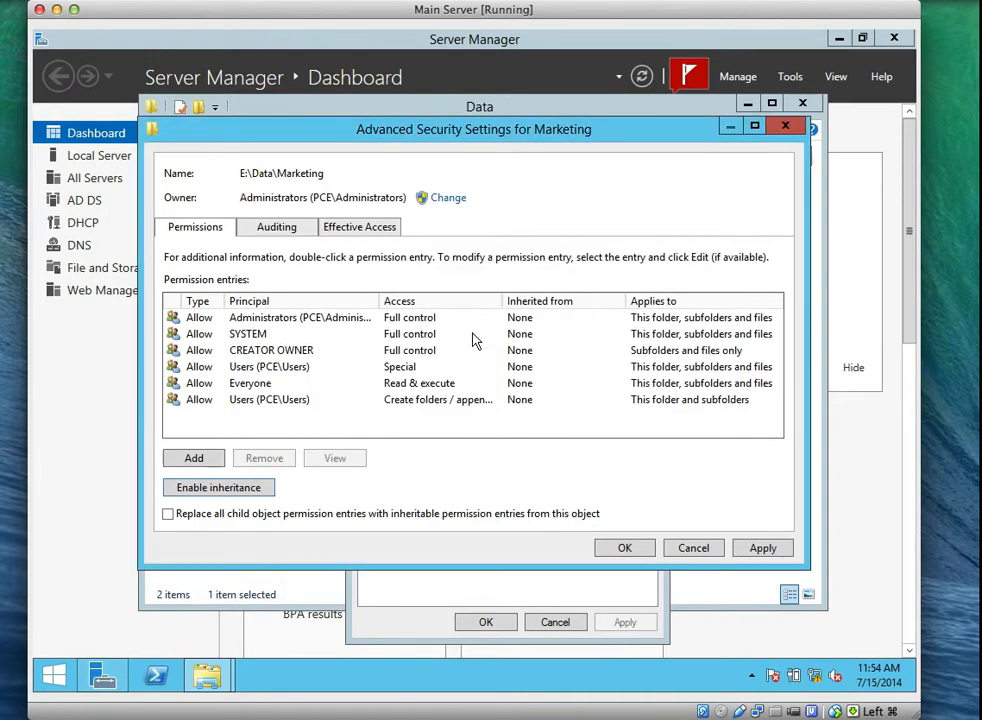
click(758, 551)
click(620, 549)
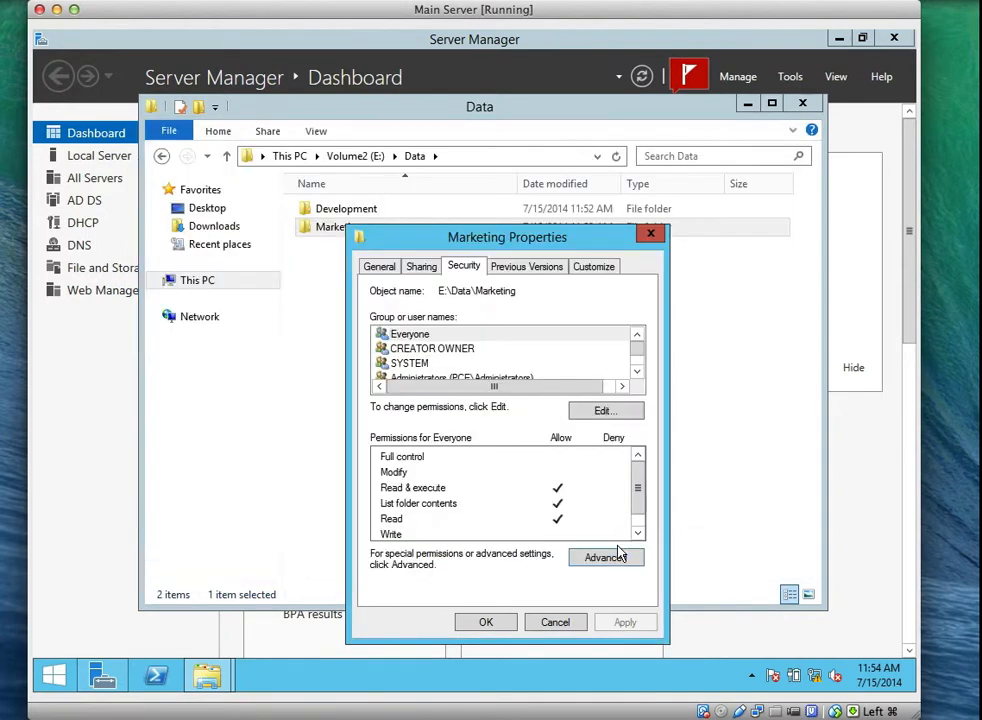
click(495, 623)
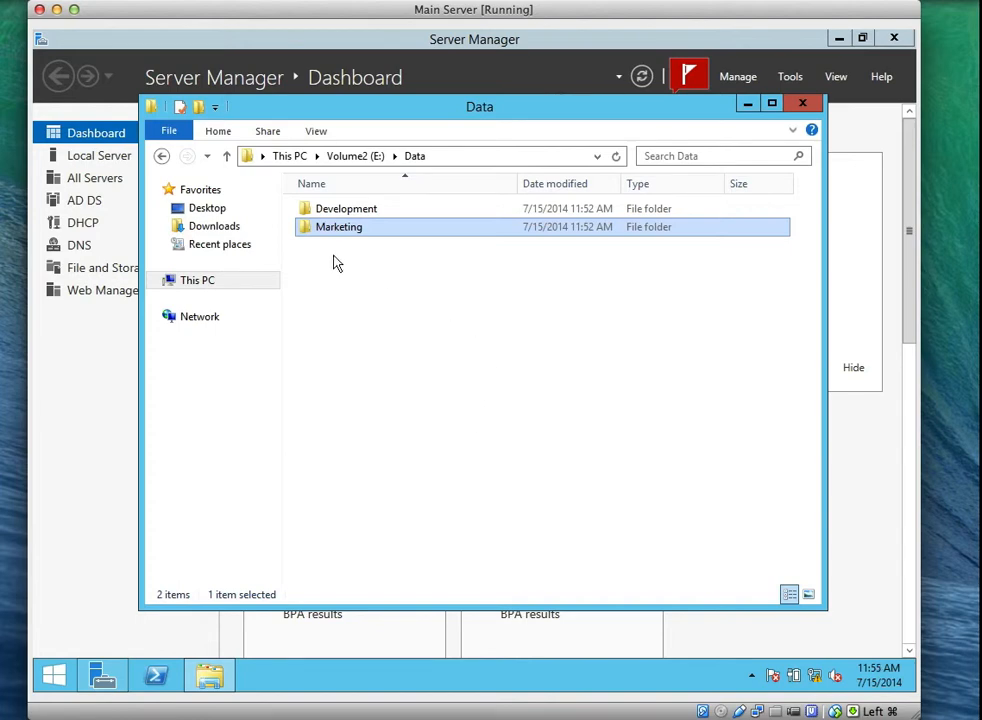
Remove Users (PCE\Users) from the Development folder's security permissions and apply.
click(364, 211)
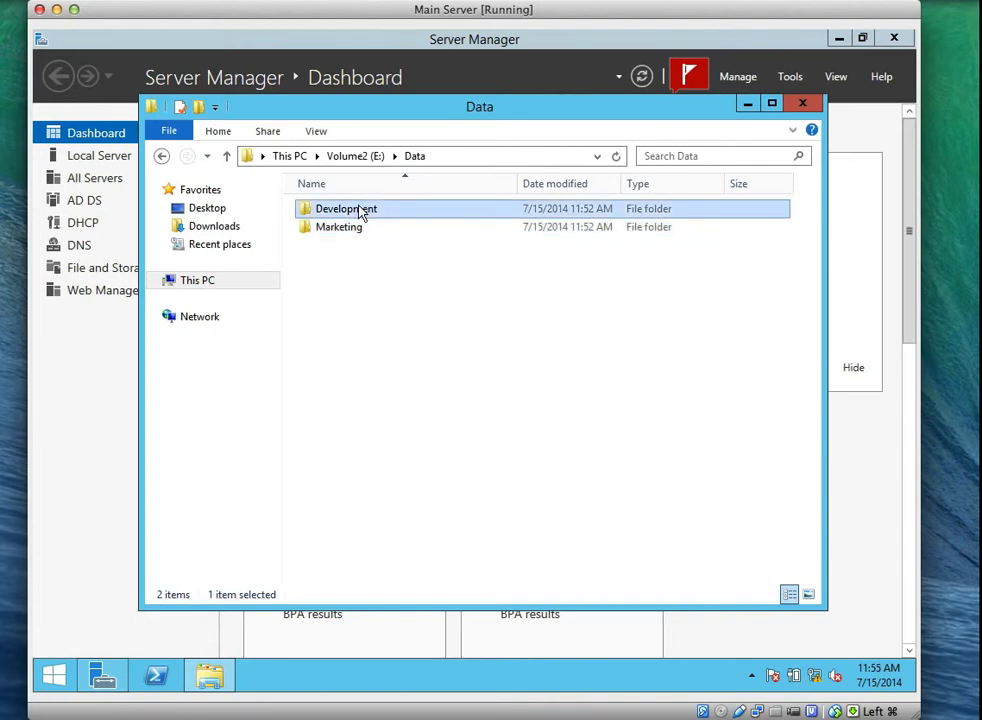
right_click(362, 211)
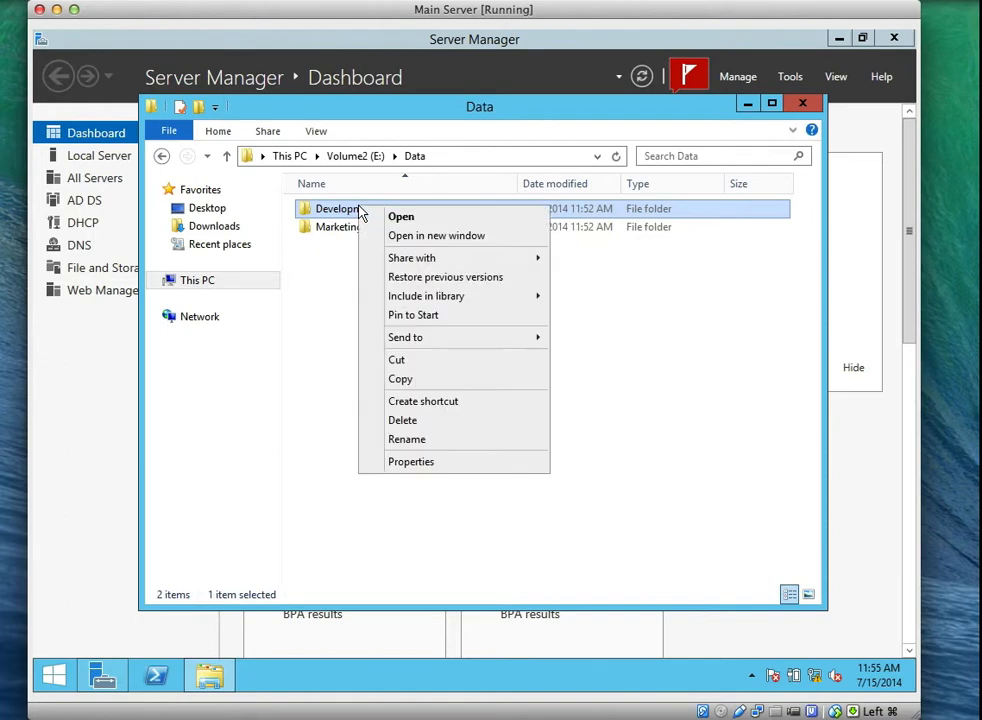
click(450, 463)
click(474, 250)
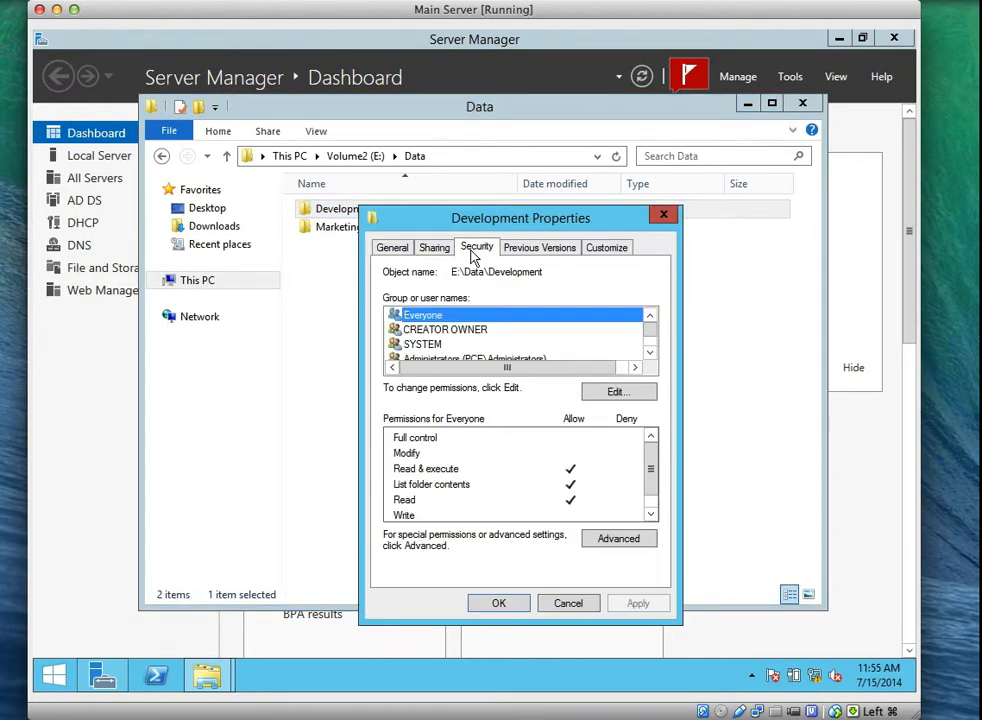
click(616, 392)
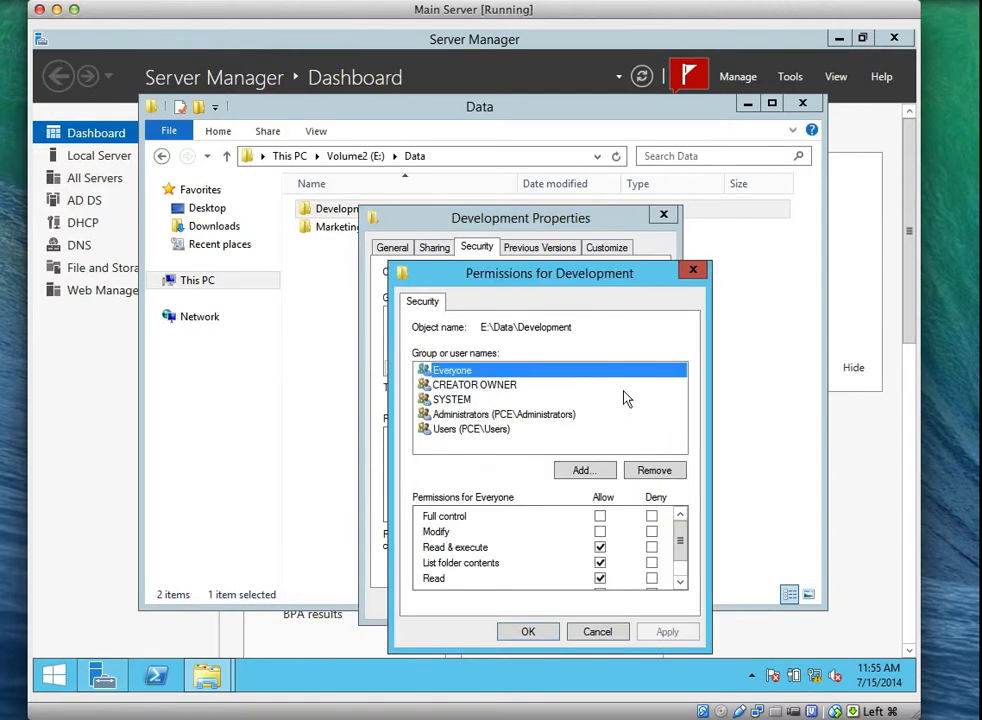
click(460, 430)
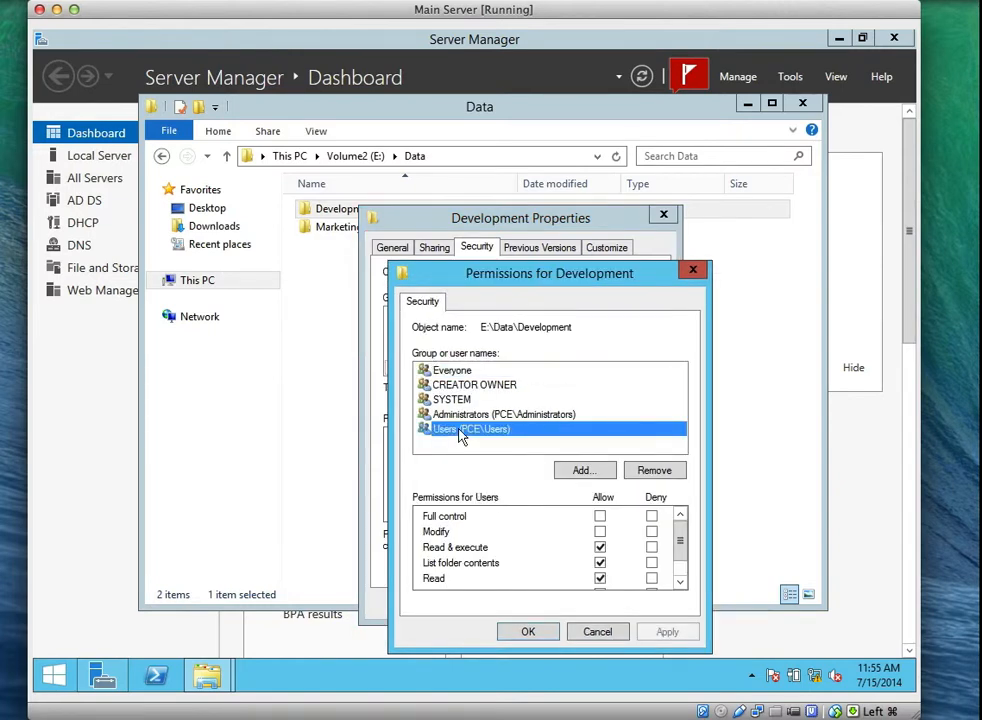
click(650, 472)
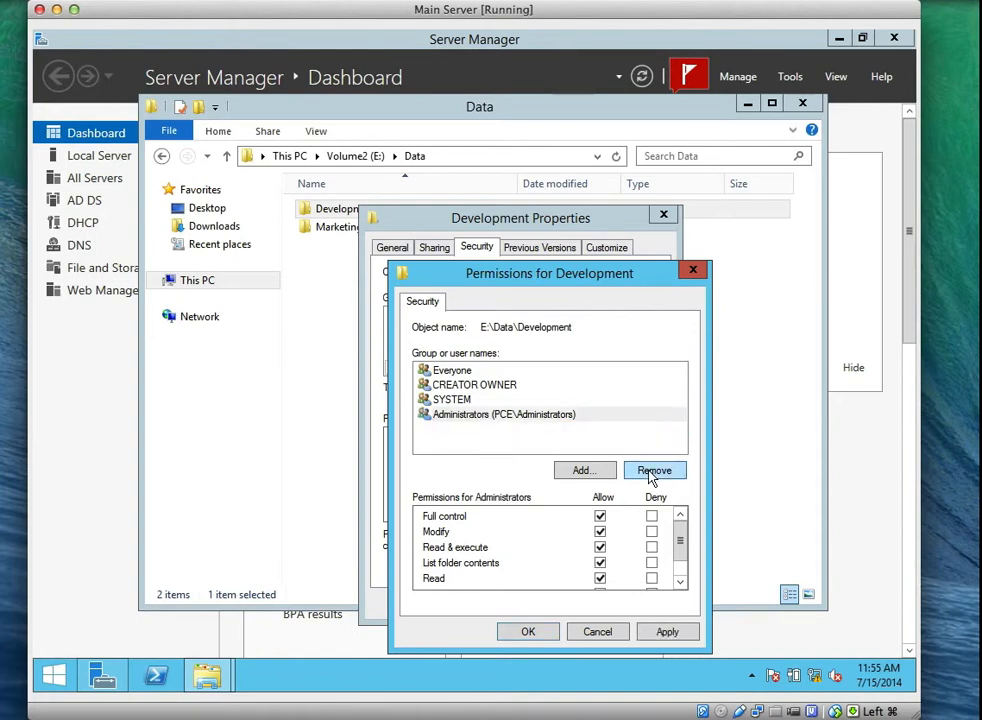
click(664, 633)
click(533, 632)
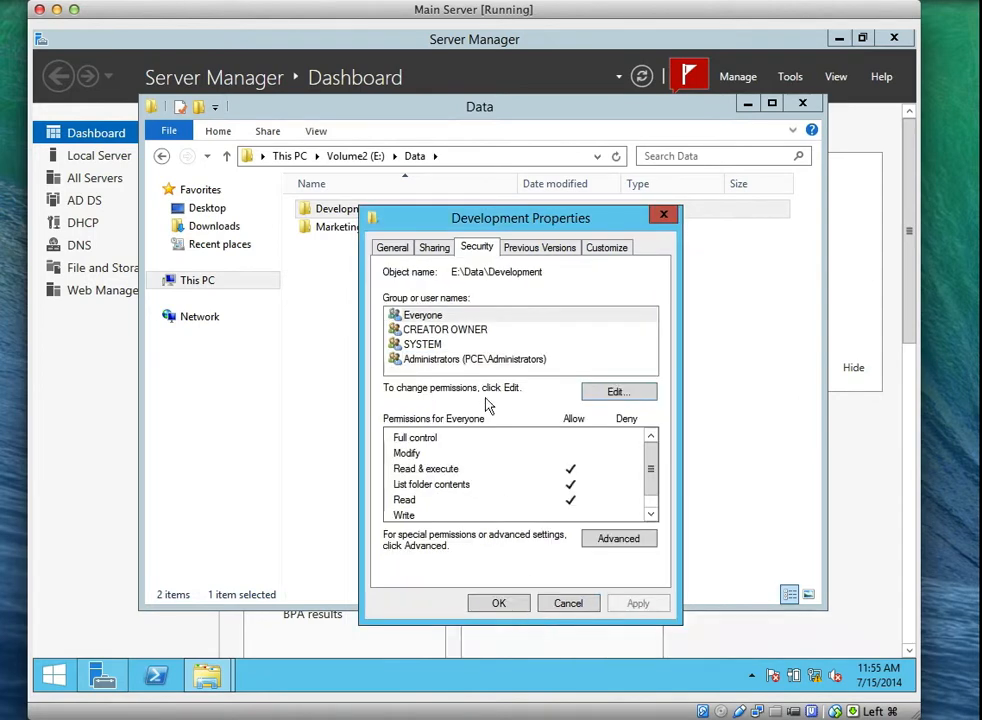
click(499, 603)
click(372, 234)
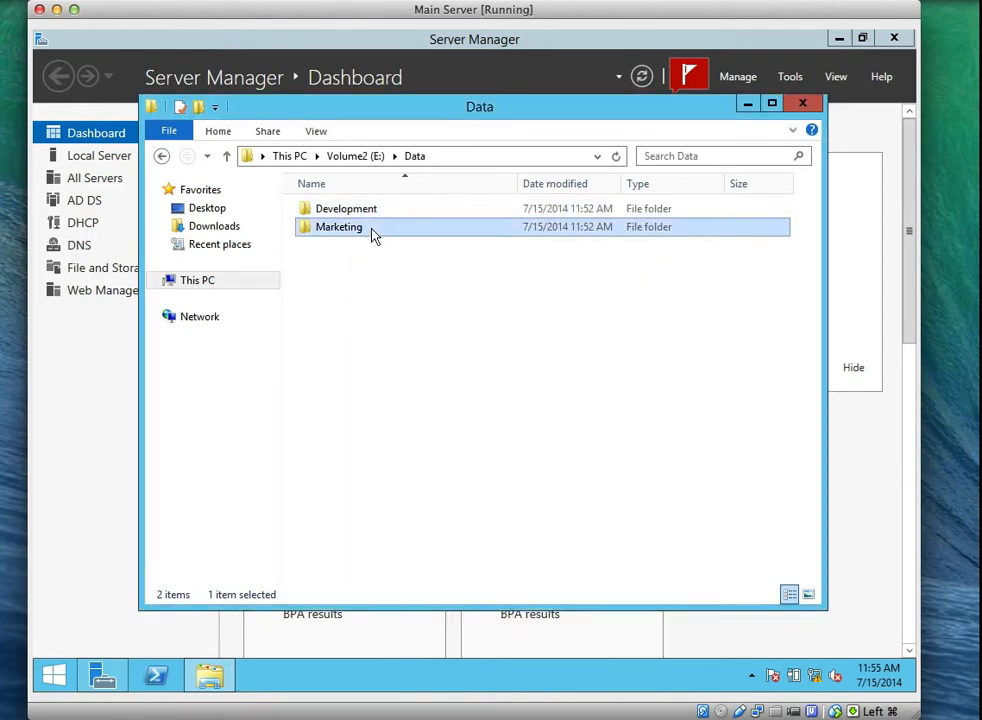
Remove Users (PCE\Users) from the Marketing folder's security permissions and apply.
right_click(372, 234)
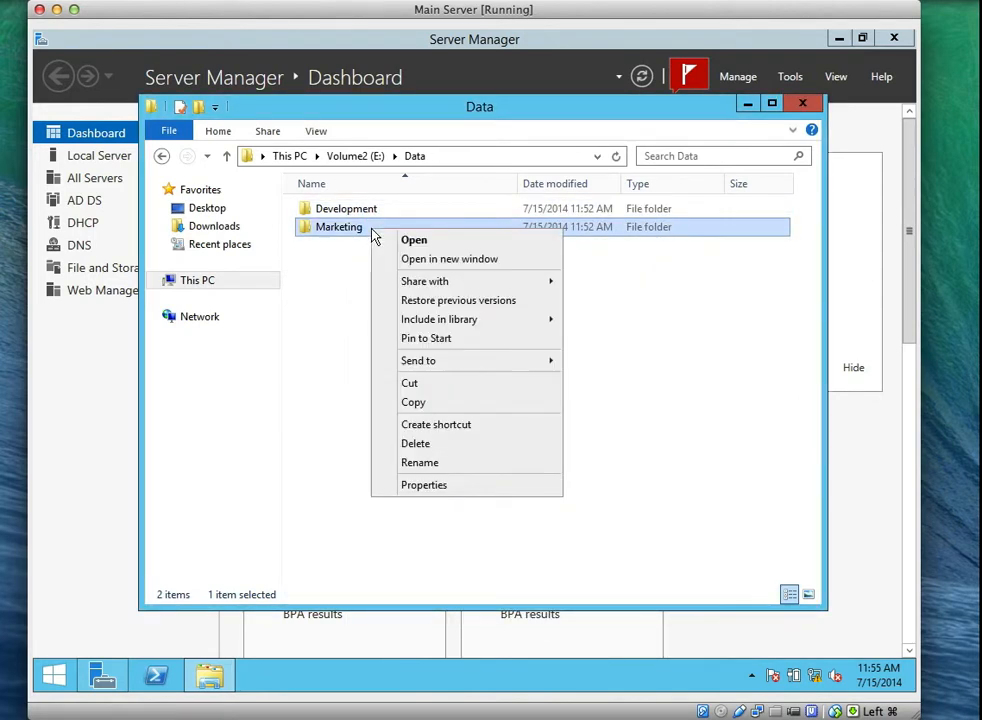
click(452, 492)
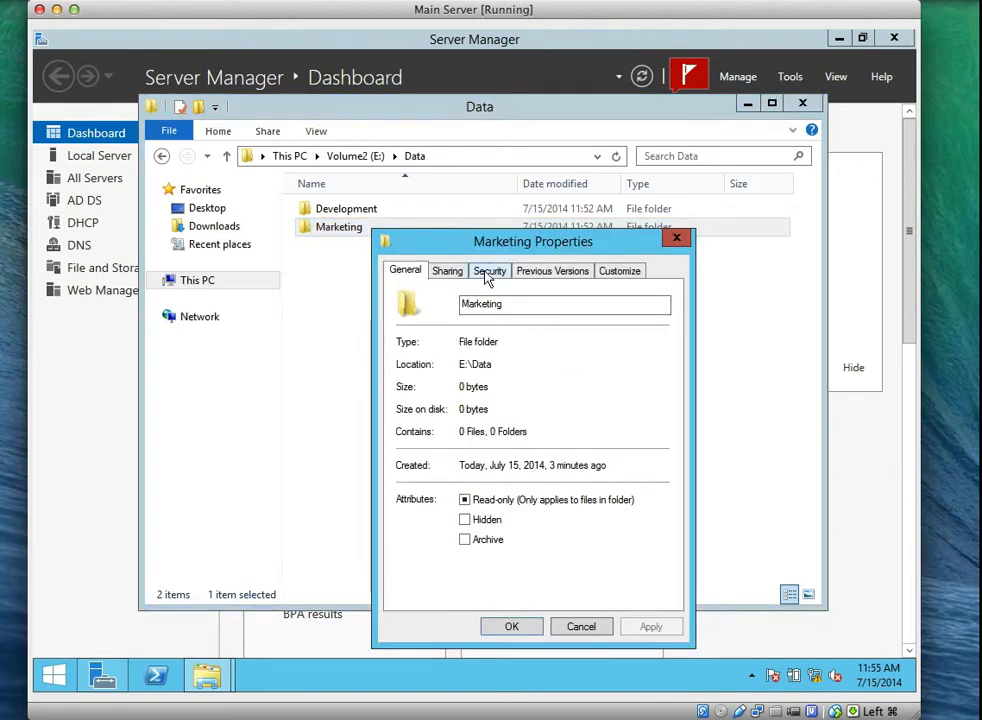
click(489, 272)
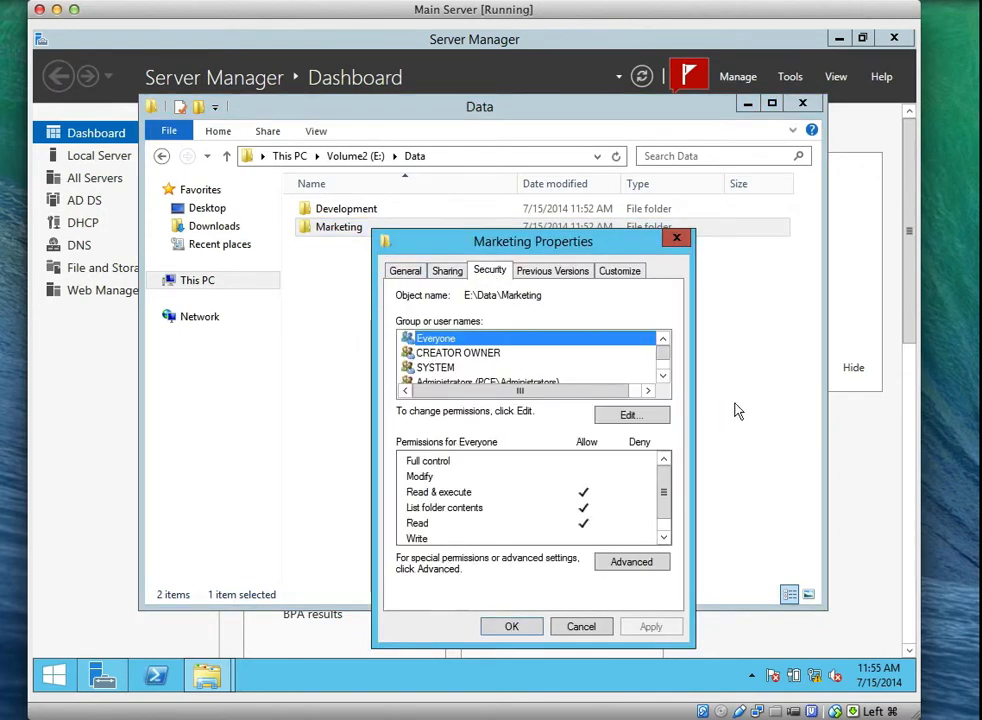
click(636, 418)
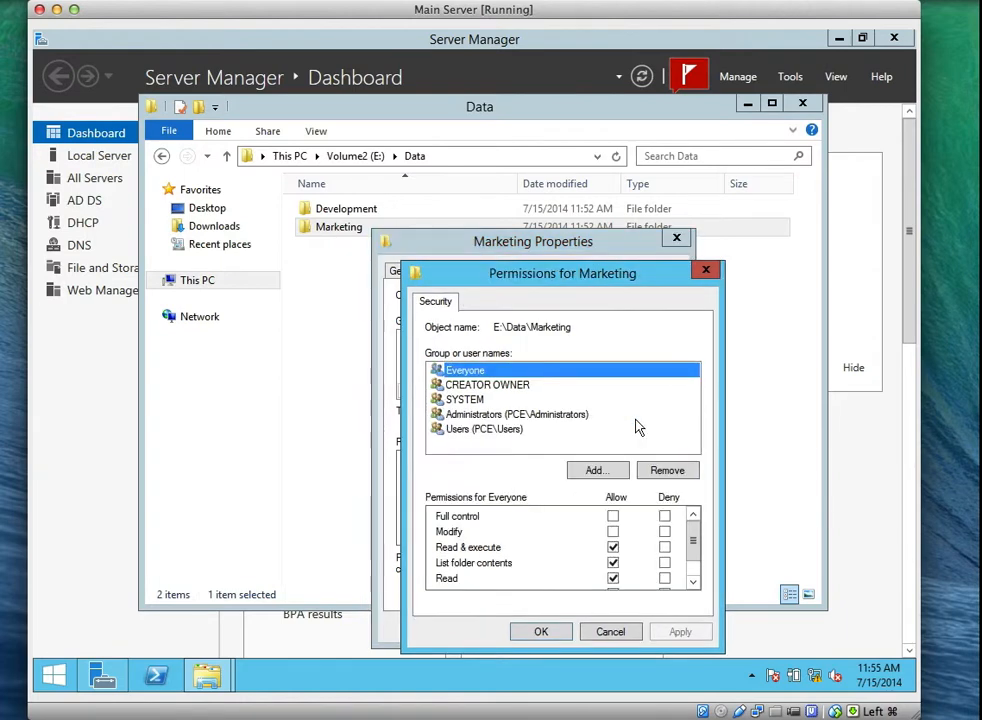
click(487, 430)
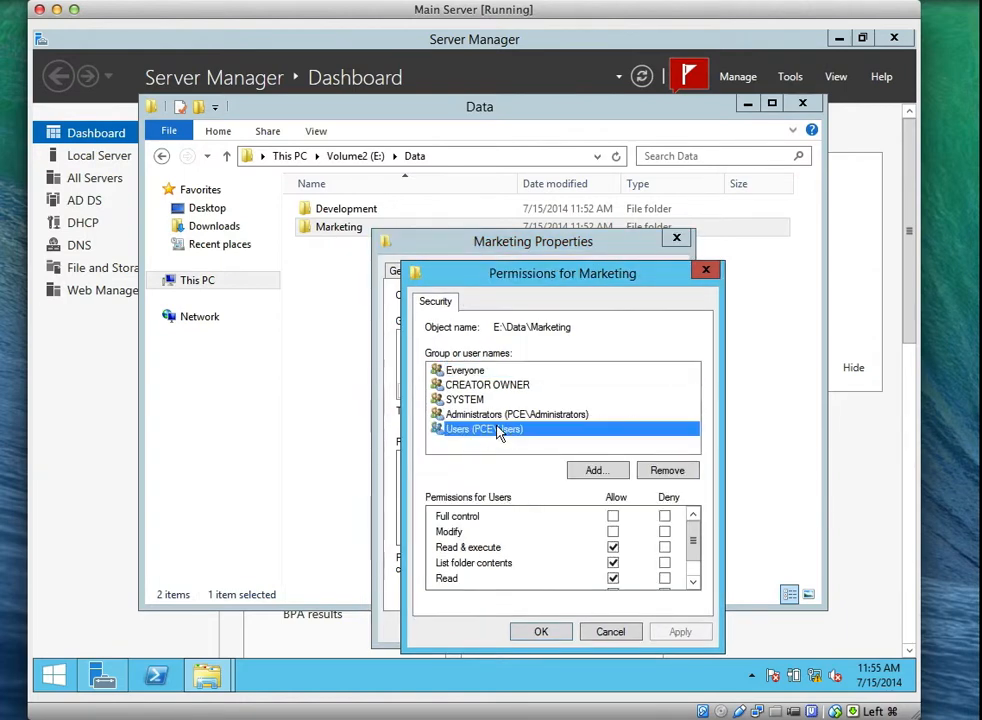
click(671, 473)
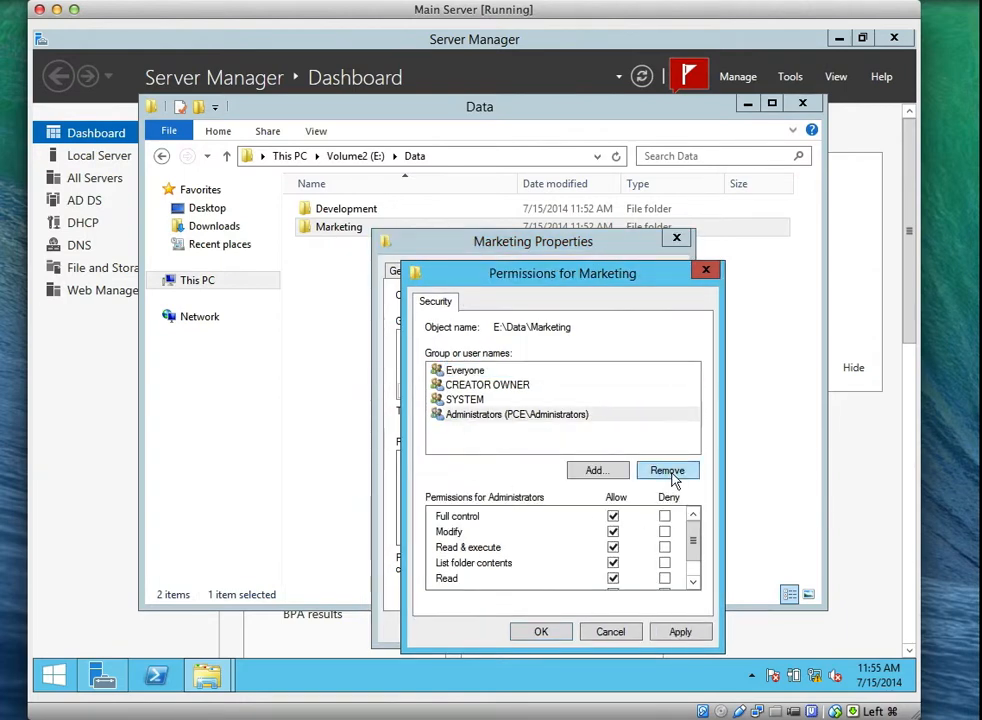
click(680, 632)
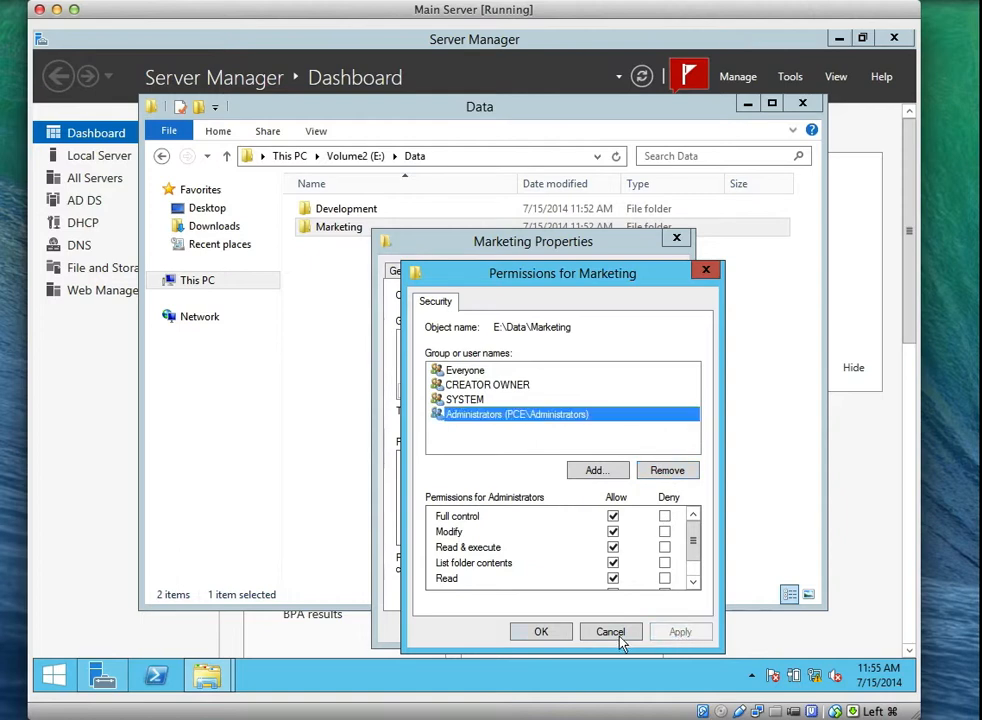
click(555, 638)
click(524, 630)
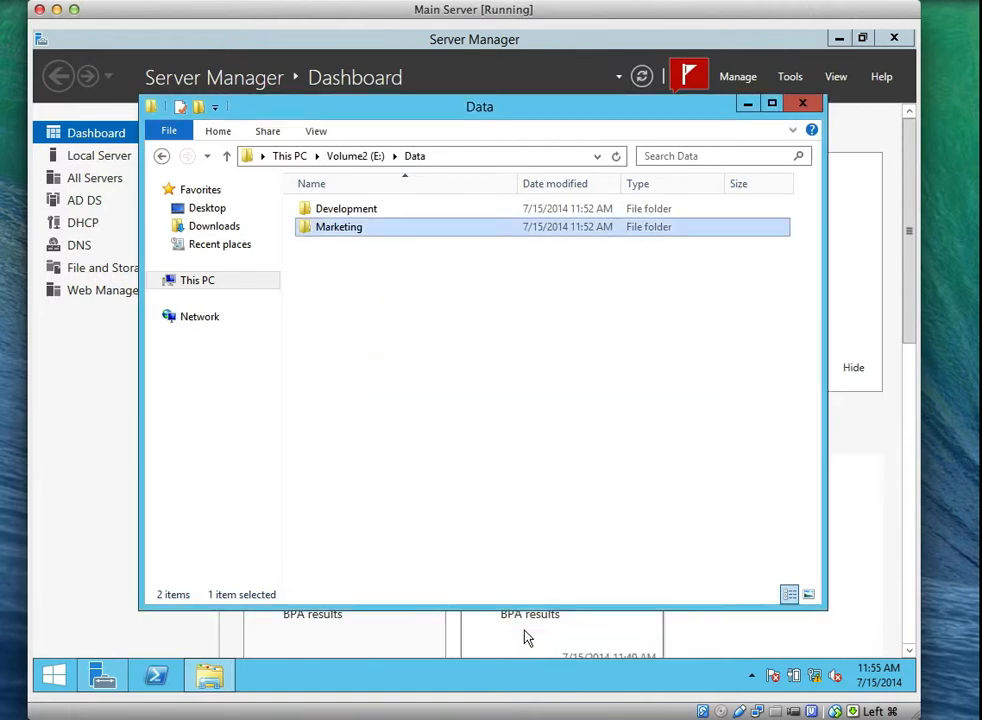
click(535, 438)
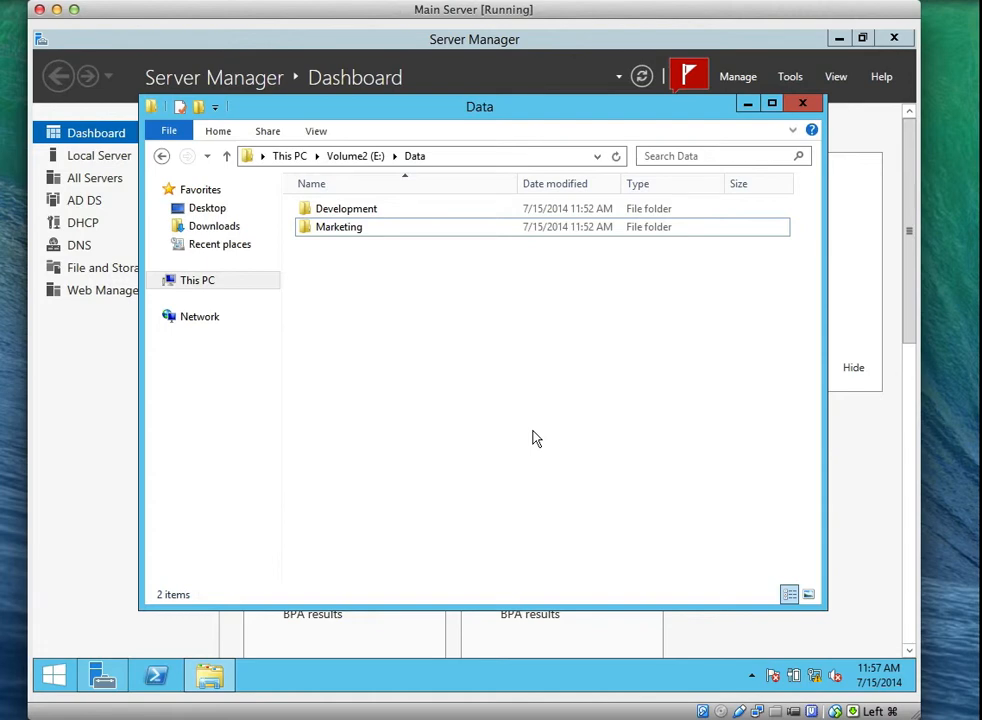
Minimize the Data folder window and launch Active Directory Users and Computers from Server Manager's Tools.
click(747, 104)
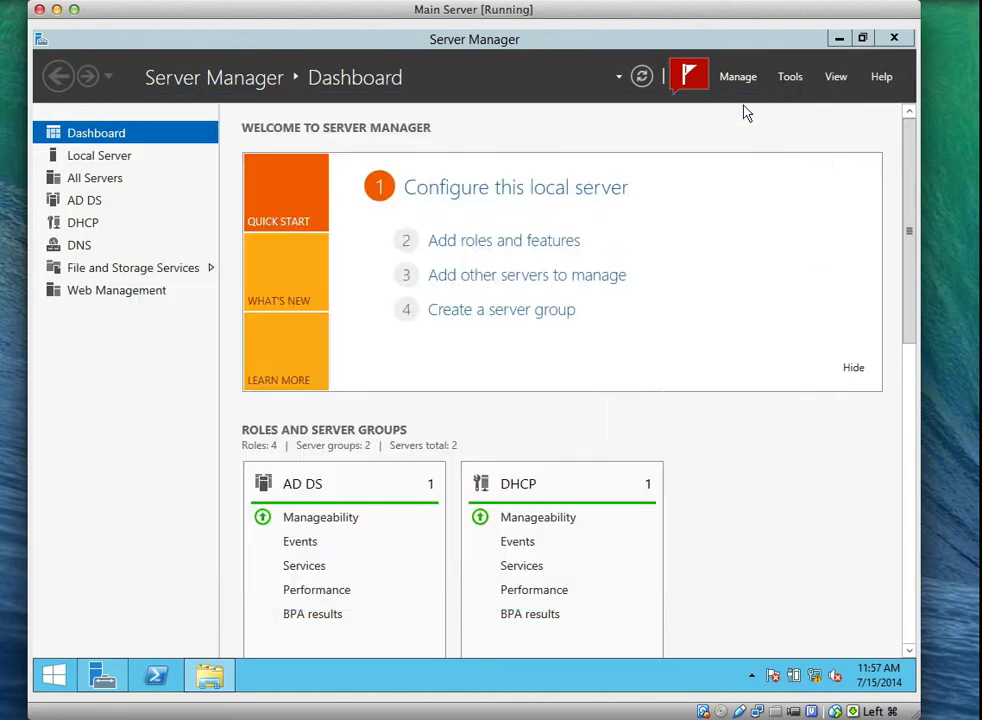
click(793, 80)
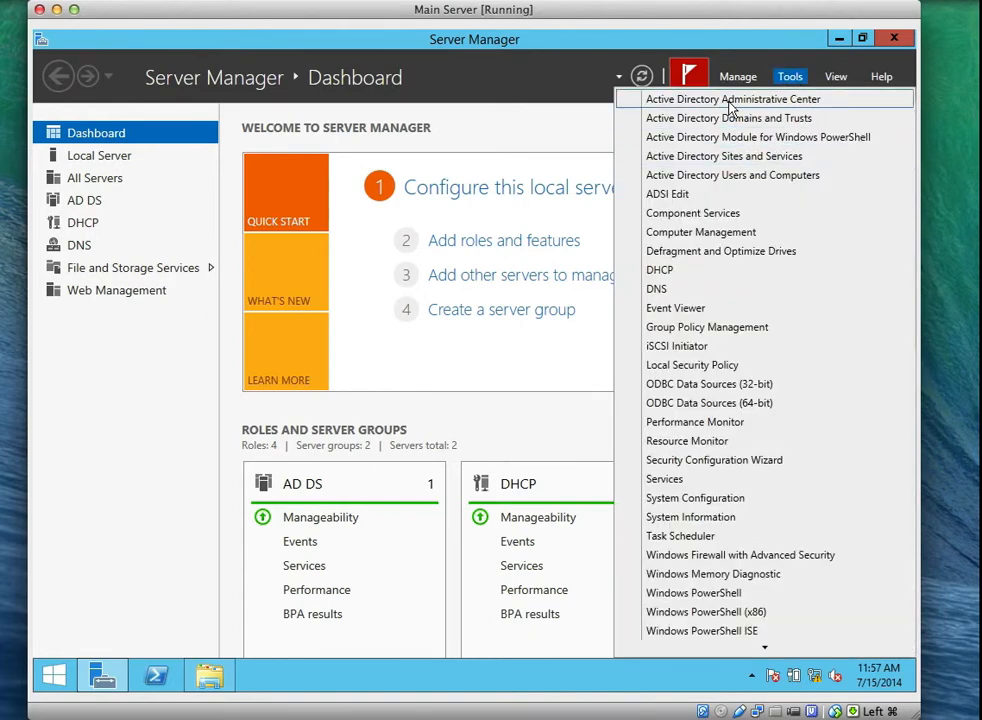
click(735, 176)
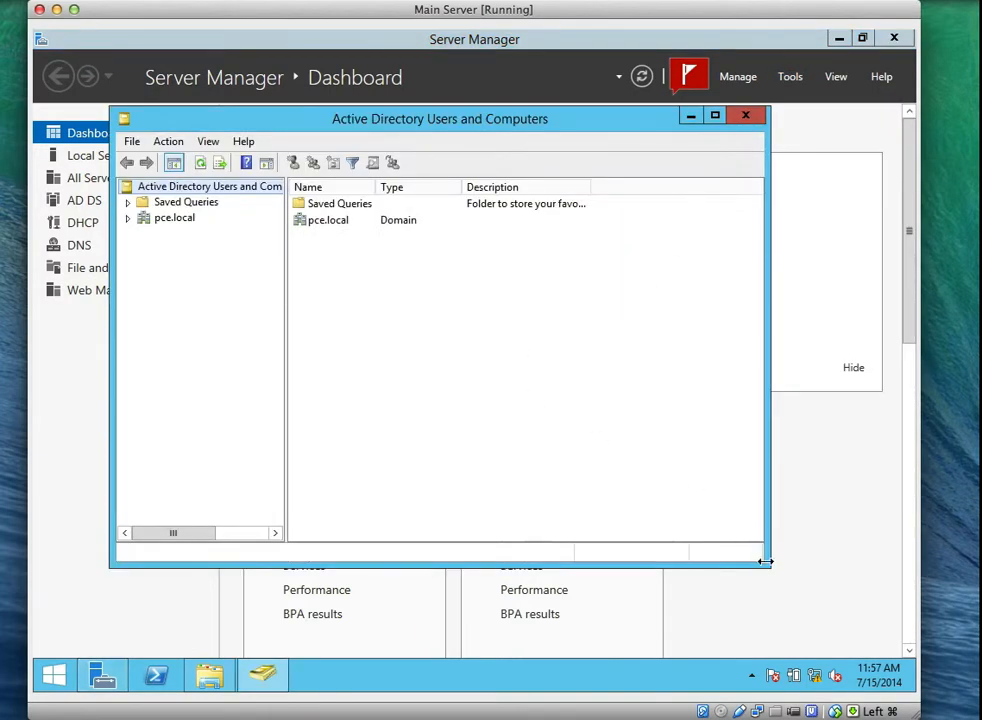
Enlarge the console, expand pce.local, and list the Users container with the Name column widened.
drag(765, 562, 856, 644)
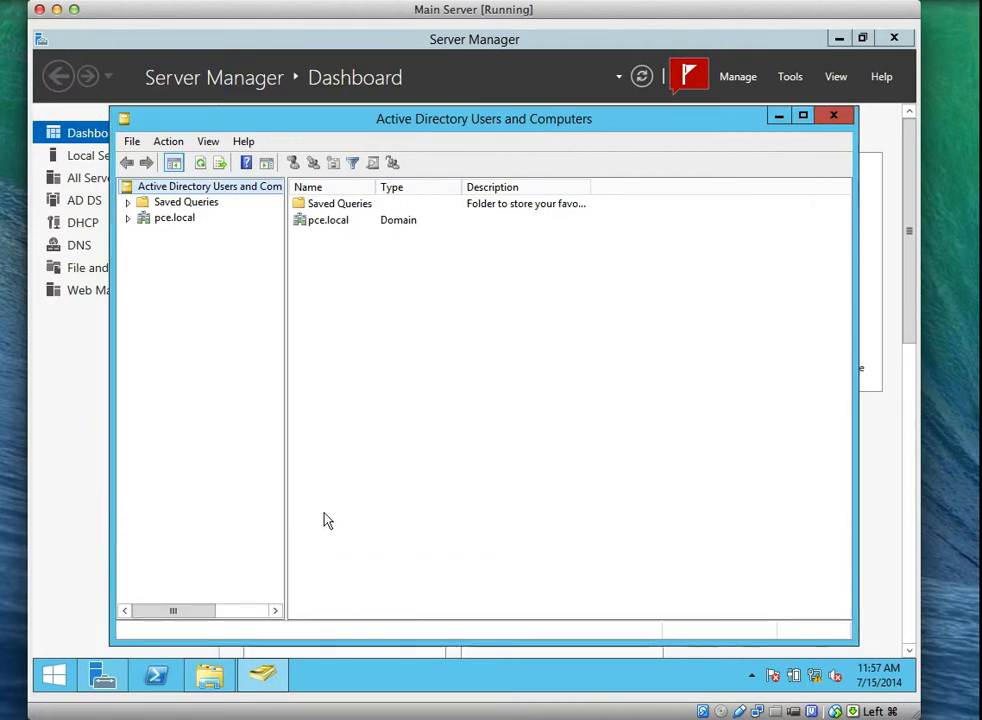
click(127, 218)
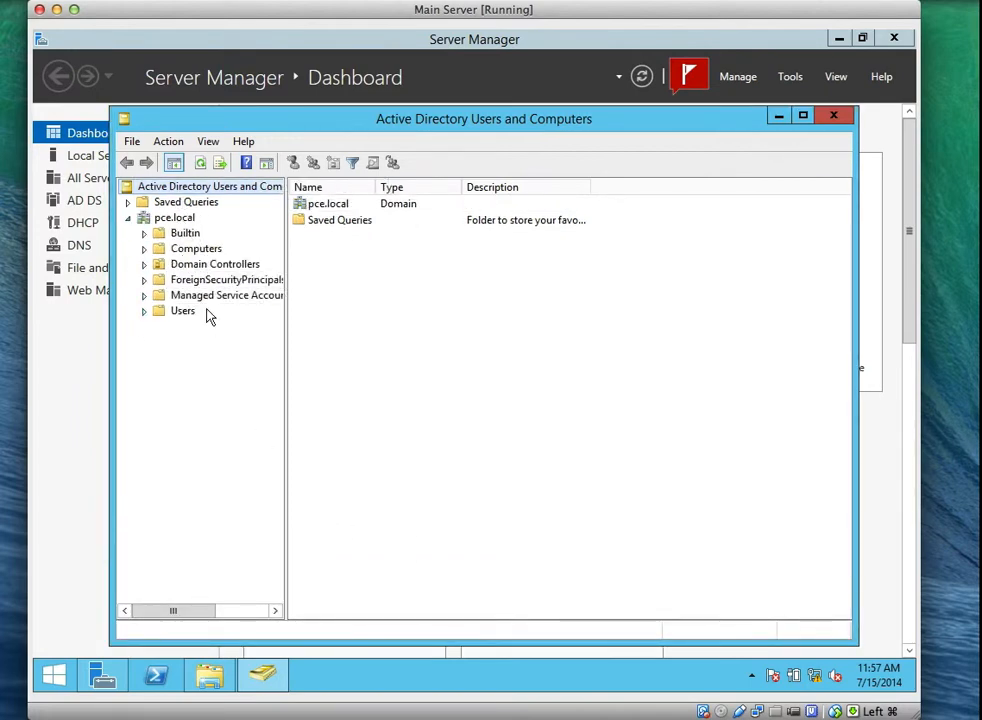
click(184, 265)
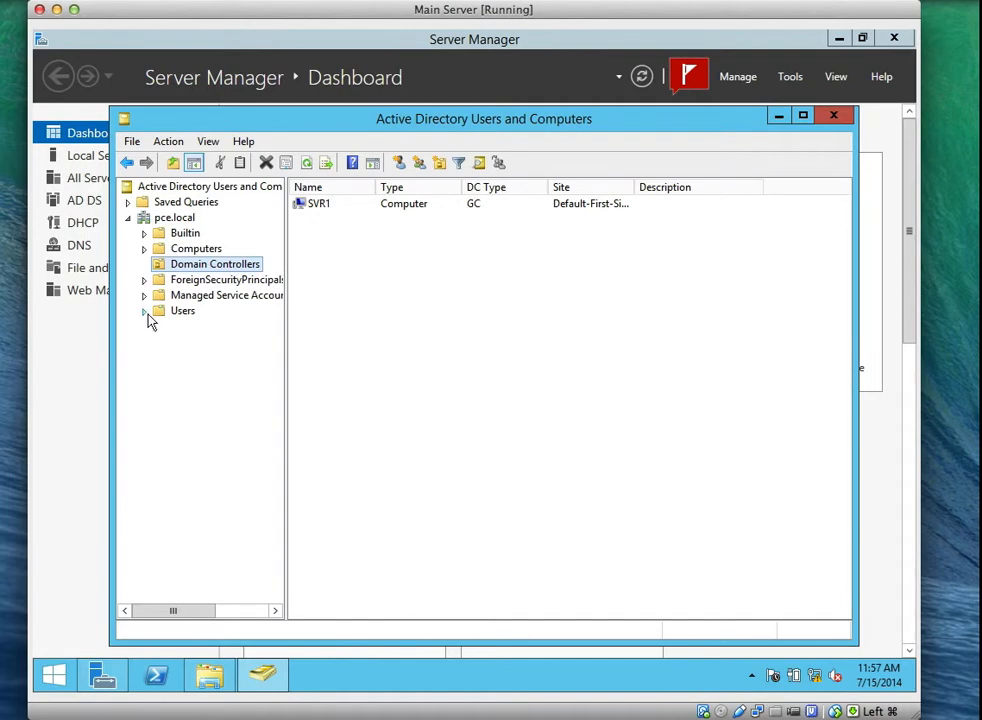
click(180, 312)
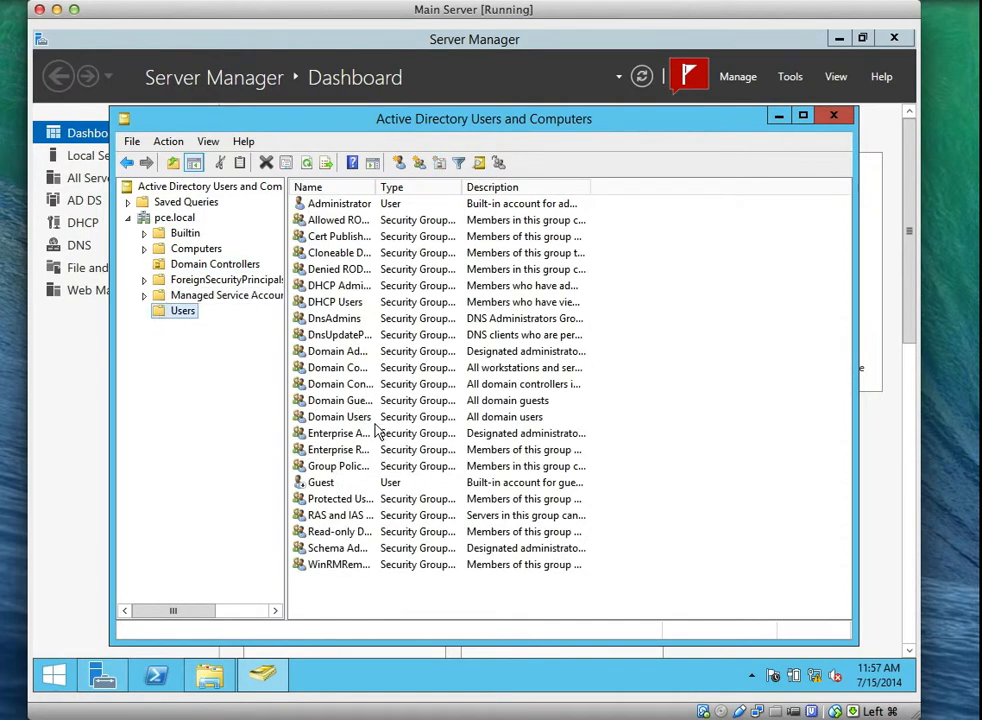
drag(377, 188, 458, 188)
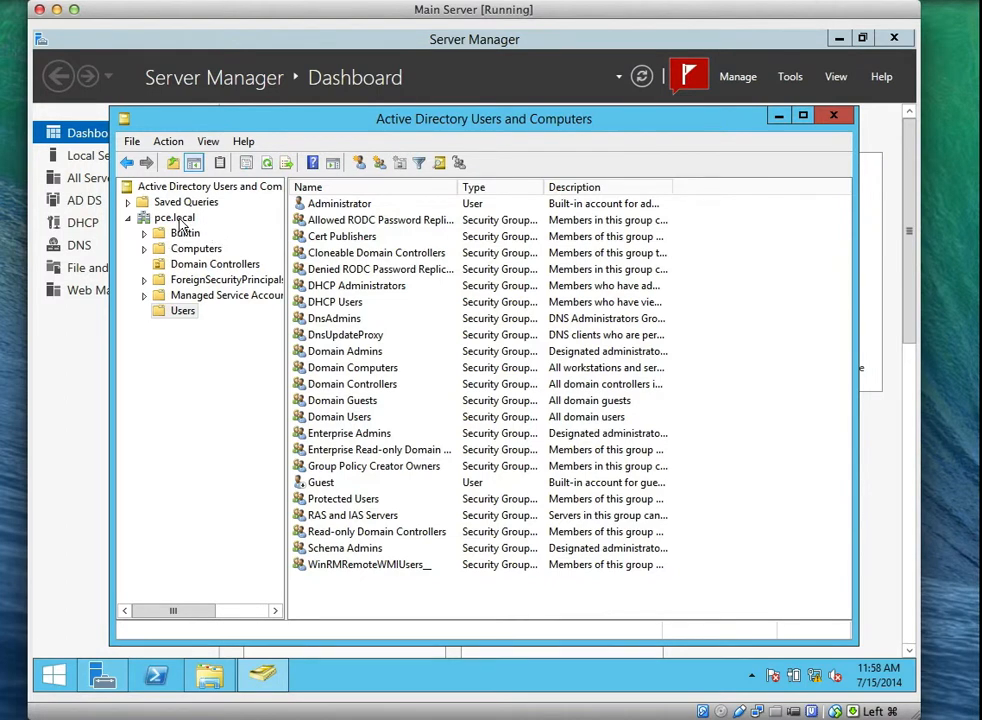
Preview the pce.local domain's New submenu, then collapse and re-expand the domain.
click(180, 220)
right_click(181, 224)
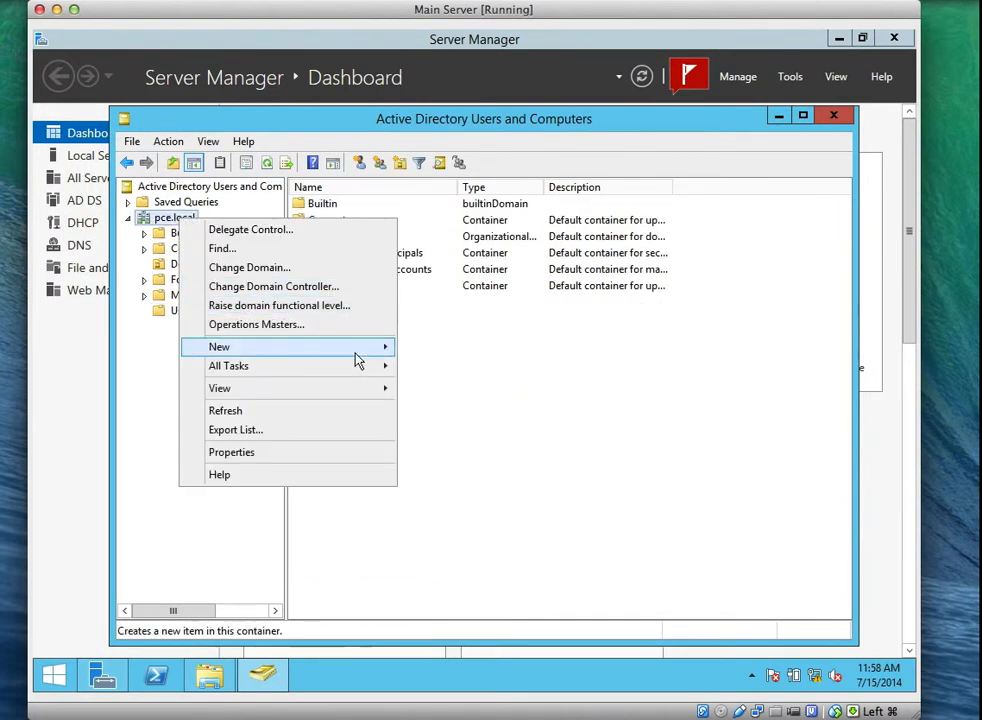
mouse_move(369, 352)
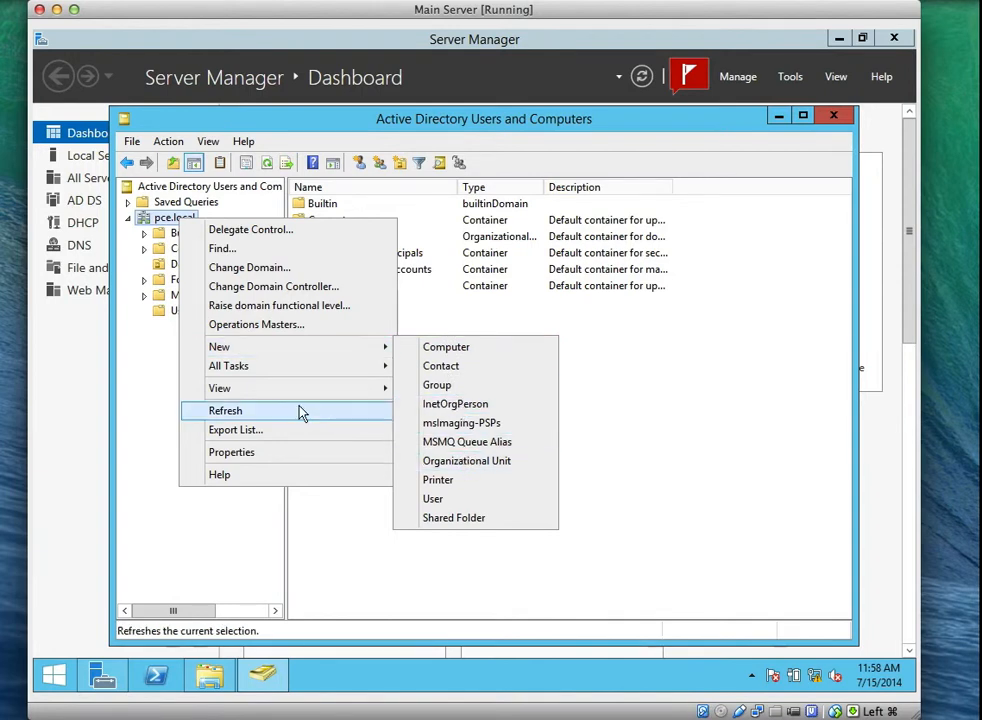
click(175, 370)
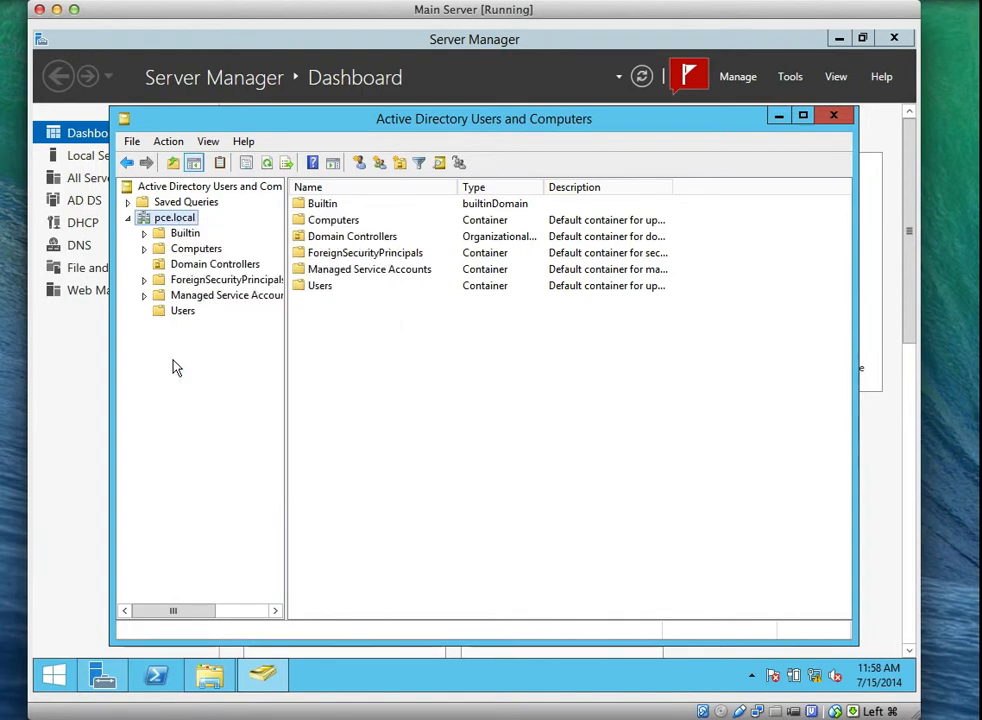
click(128, 218)
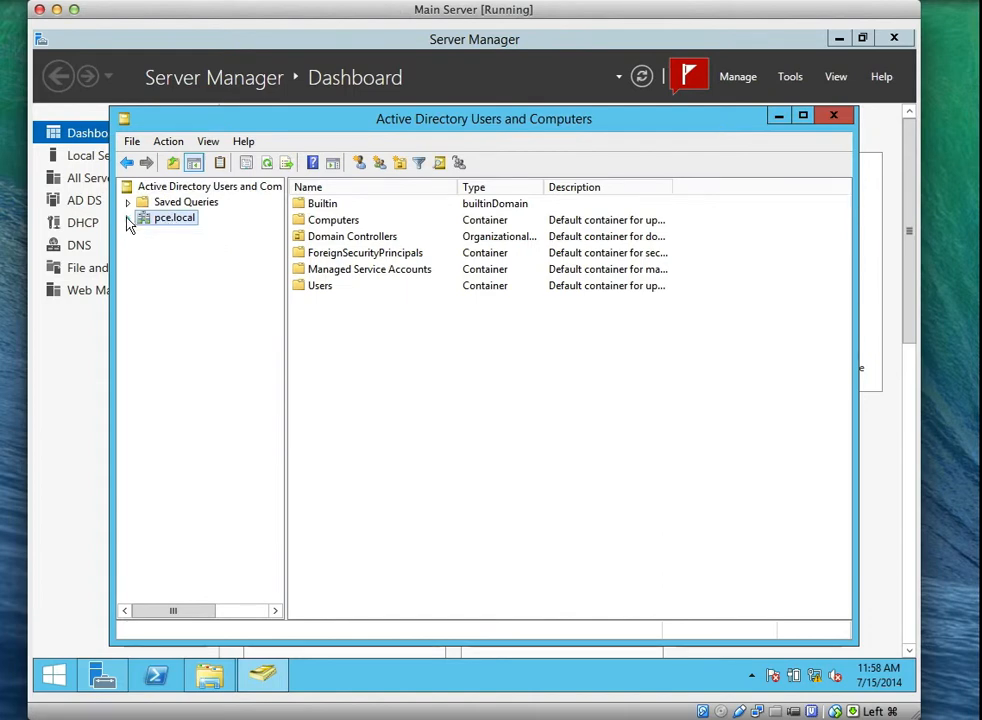
click(128, 218)
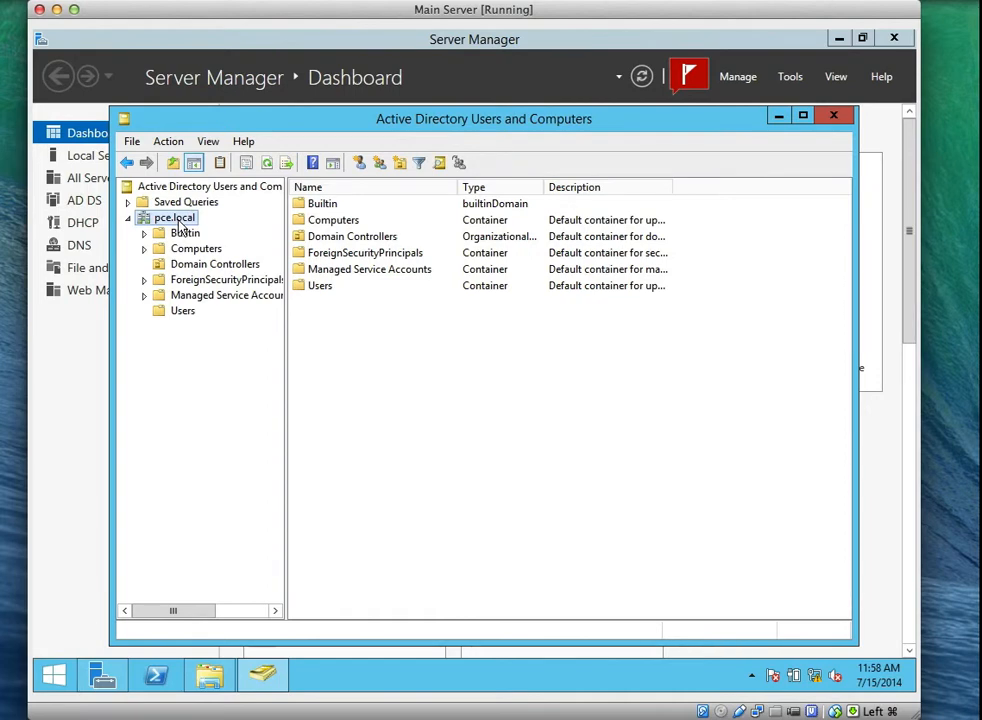
Look over the New submenus of the Users and Domain Controllers containers without choosing anything.
click(166, 310)
right_click(168, 312)
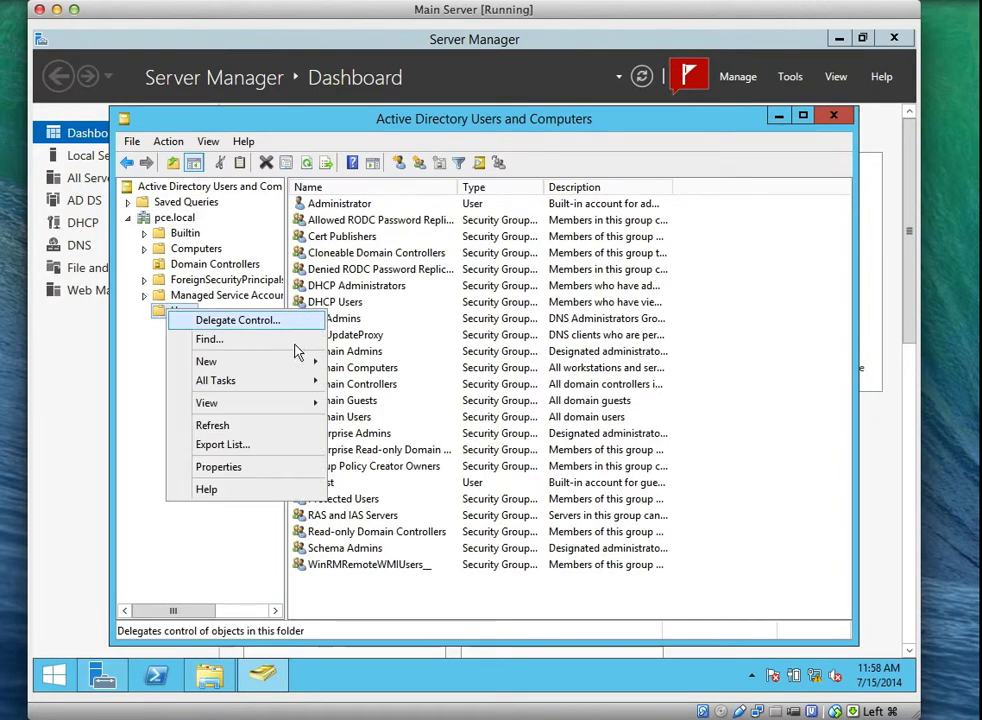
mouse_move(313, 368)
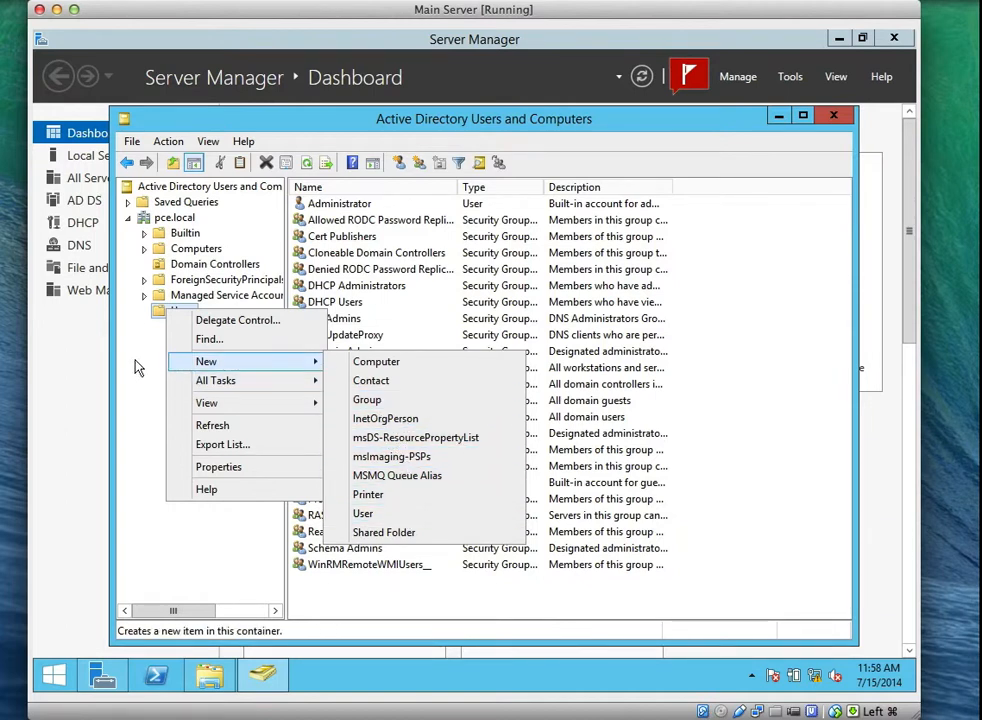
click(138, 368)
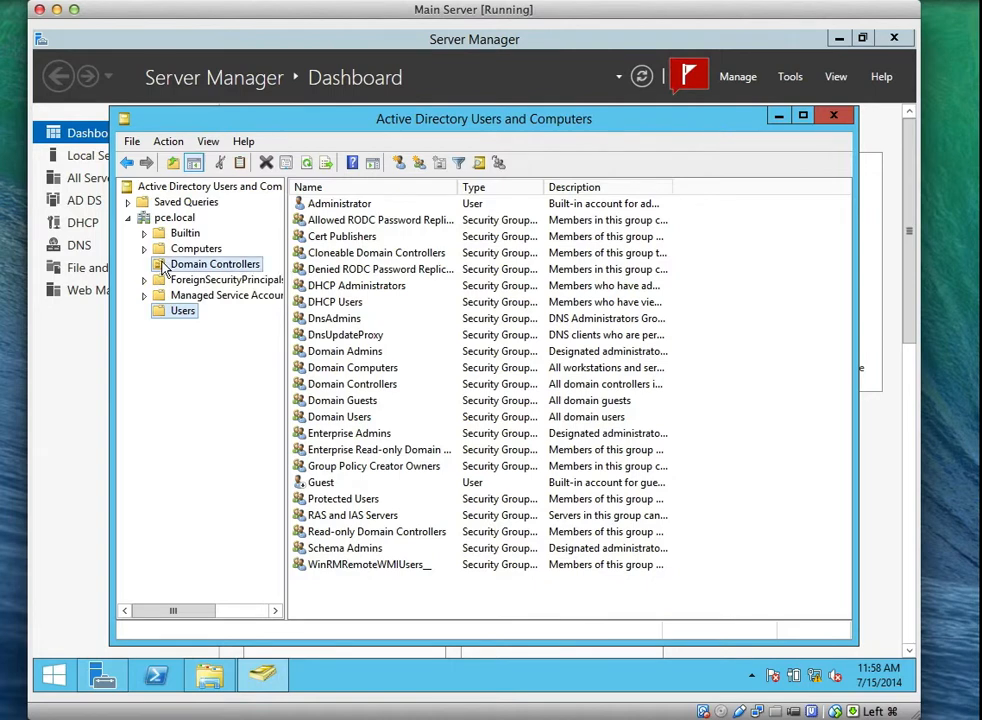
right_click(163, 268)
mouse_move(303, 338)
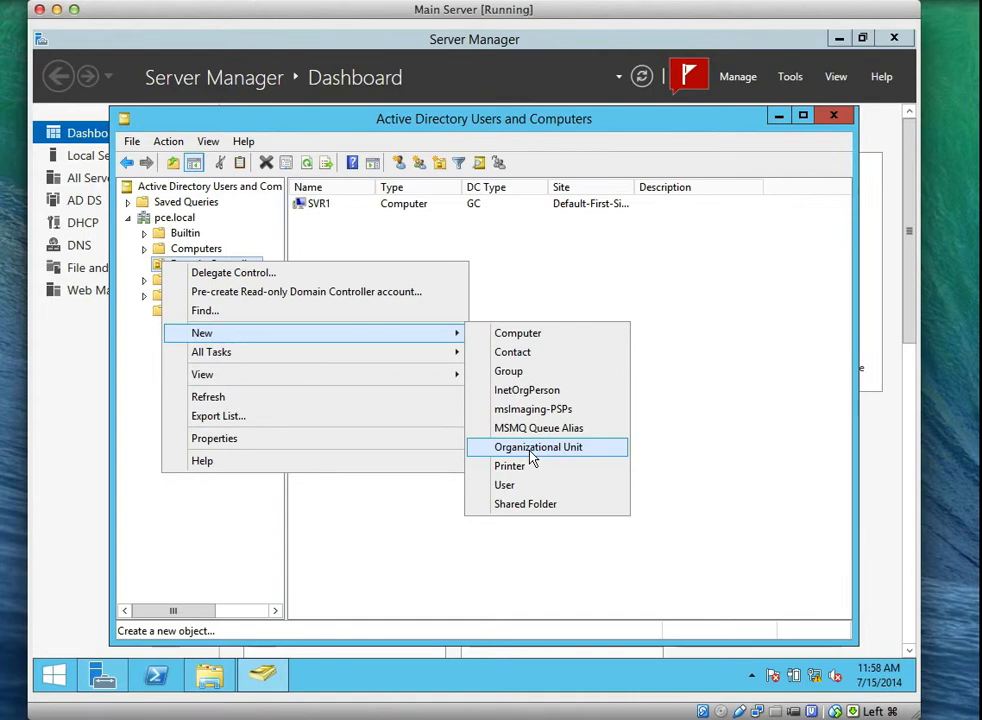
click(143, 350)
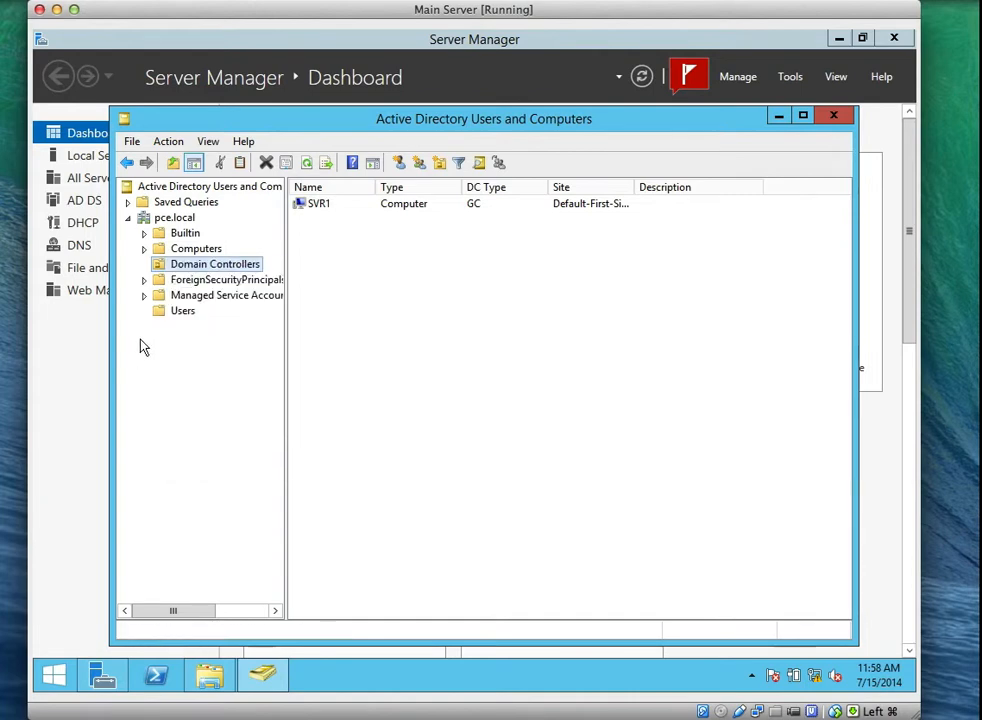
Select pce.local and display its New submenu of object types.
click(176, 218)
right_click(178, 218)
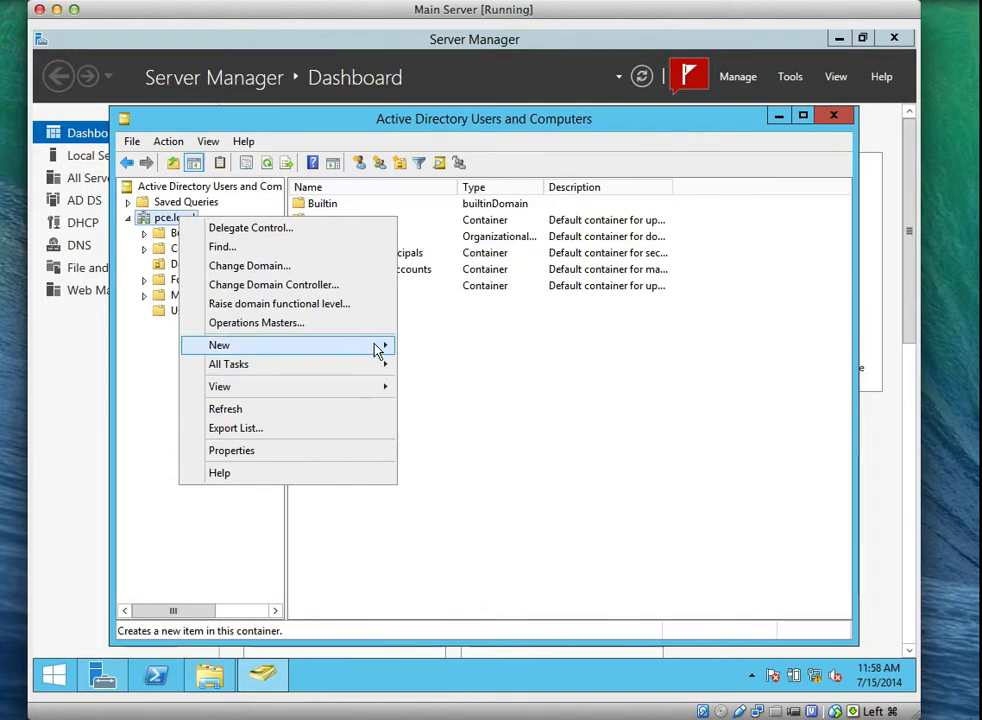
mouse_move(379, 347)
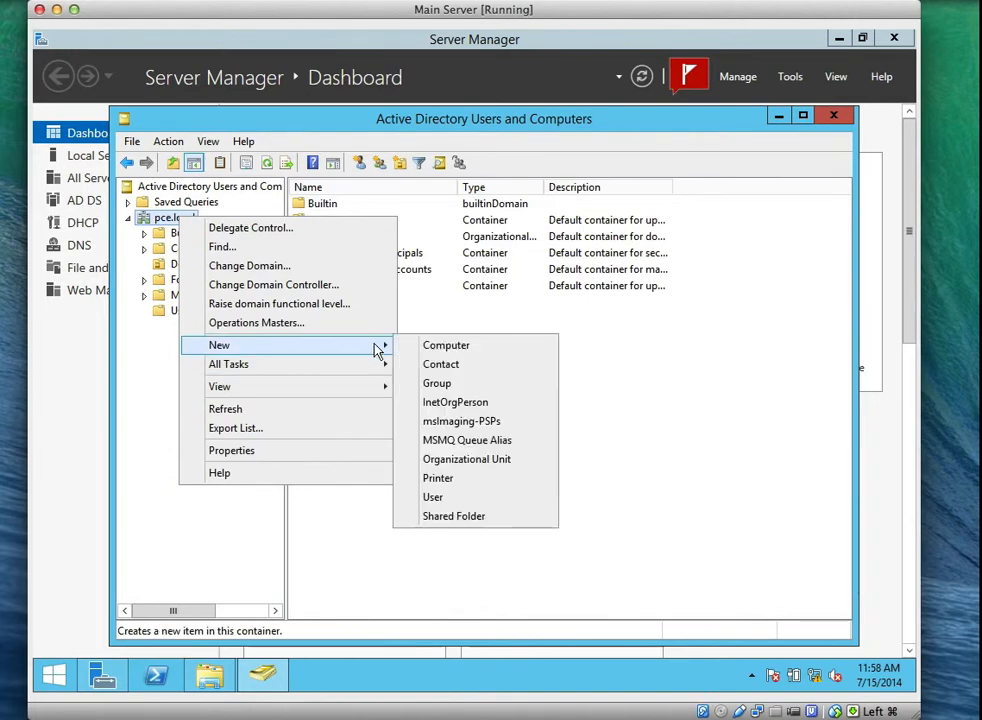
Create organizational unit 'Web Design' under pce.local with accidental-deletion protection turned off.
click(478, 462)
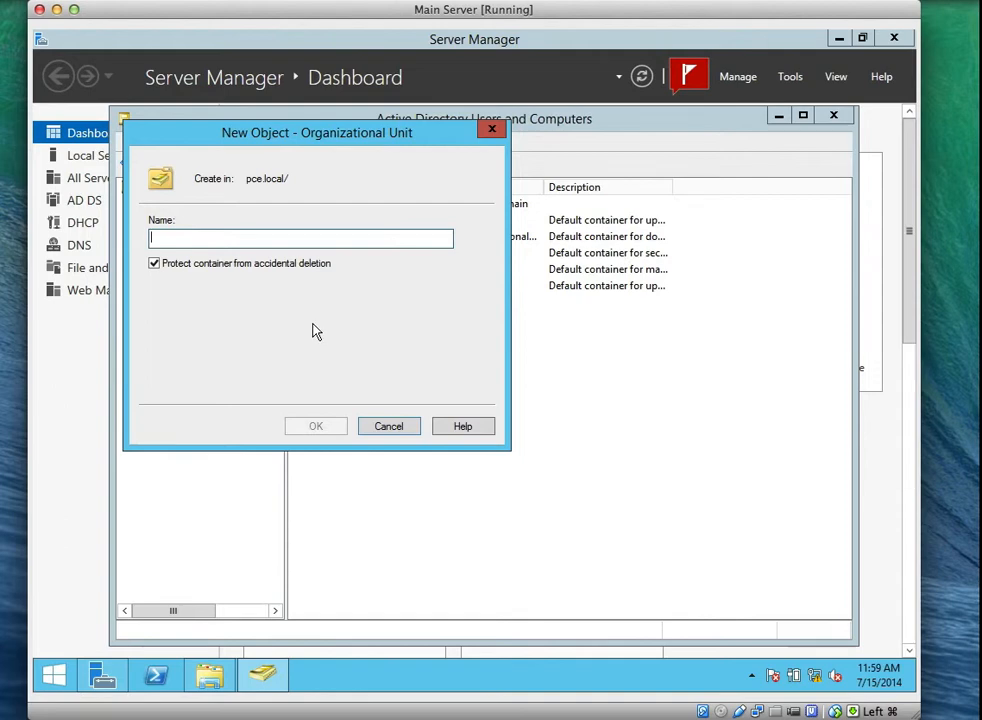
text(Web)
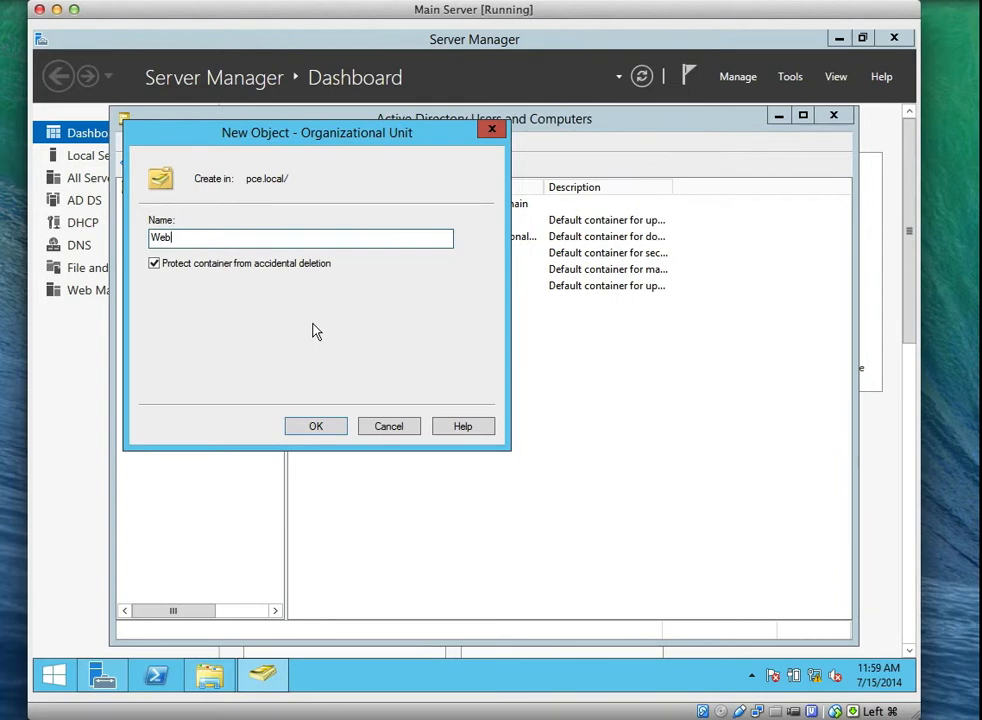
text( Design)
click(155, 266)
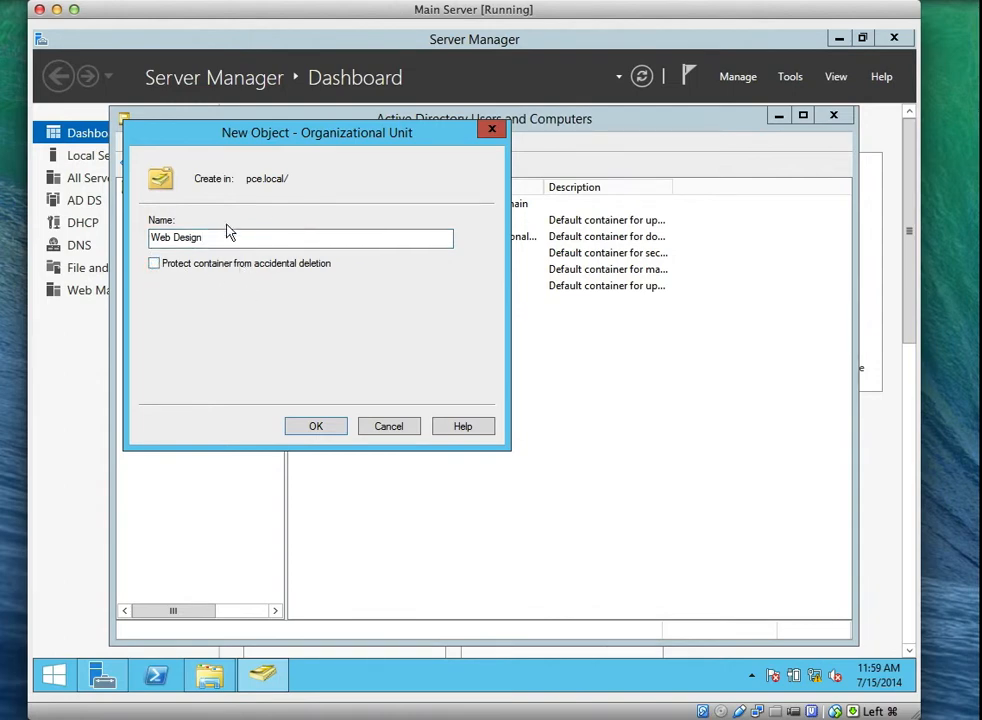
click(316, 427)
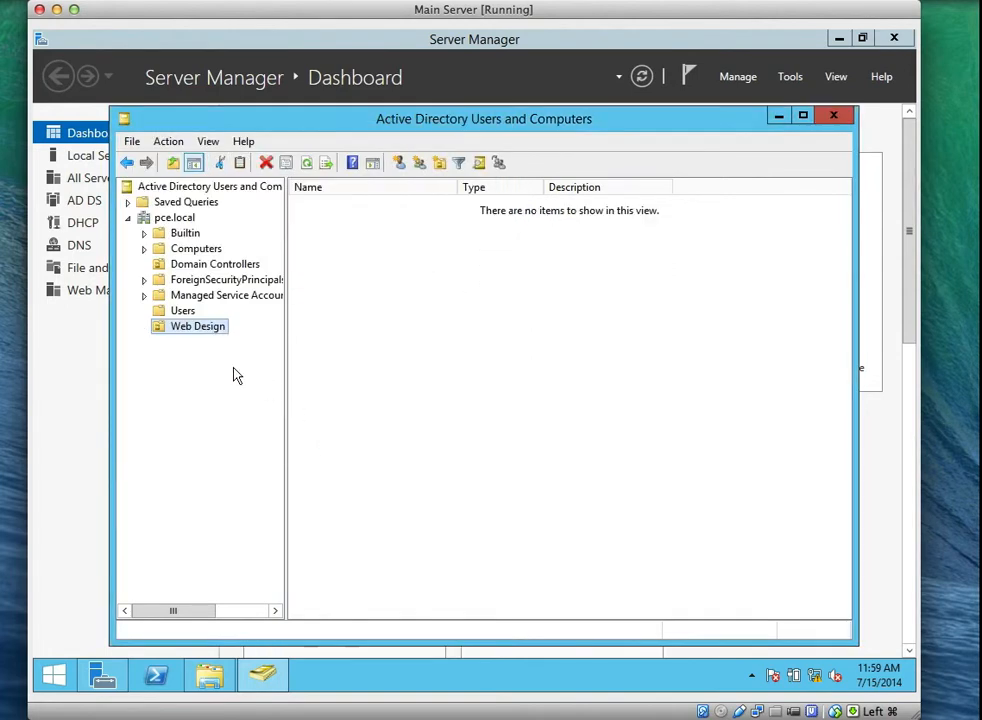
Create an unprotected 'Development' organizational unit inside Web Design.
right_click(189, 332)
mouse_move(318, 408)
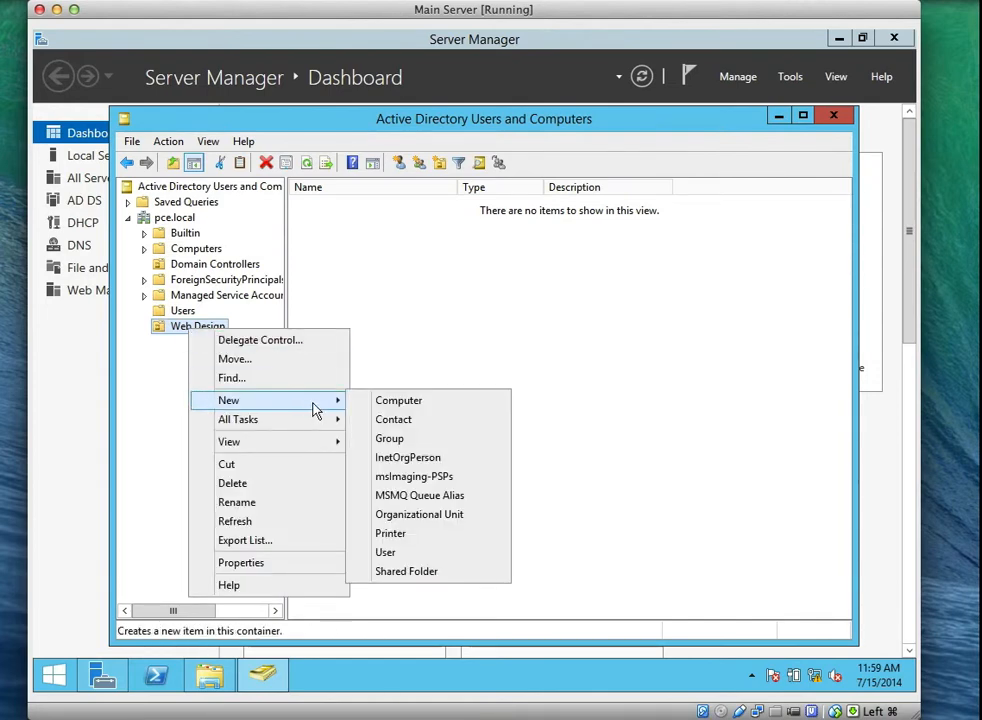
click(408, 516)
text(Dev)
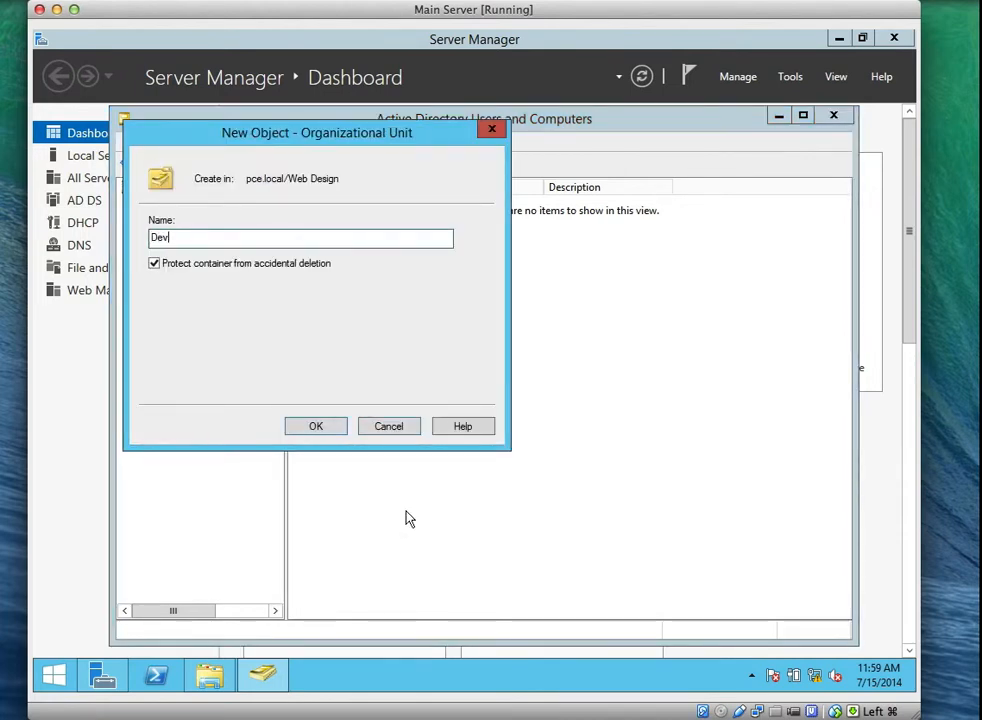
text(elopment)
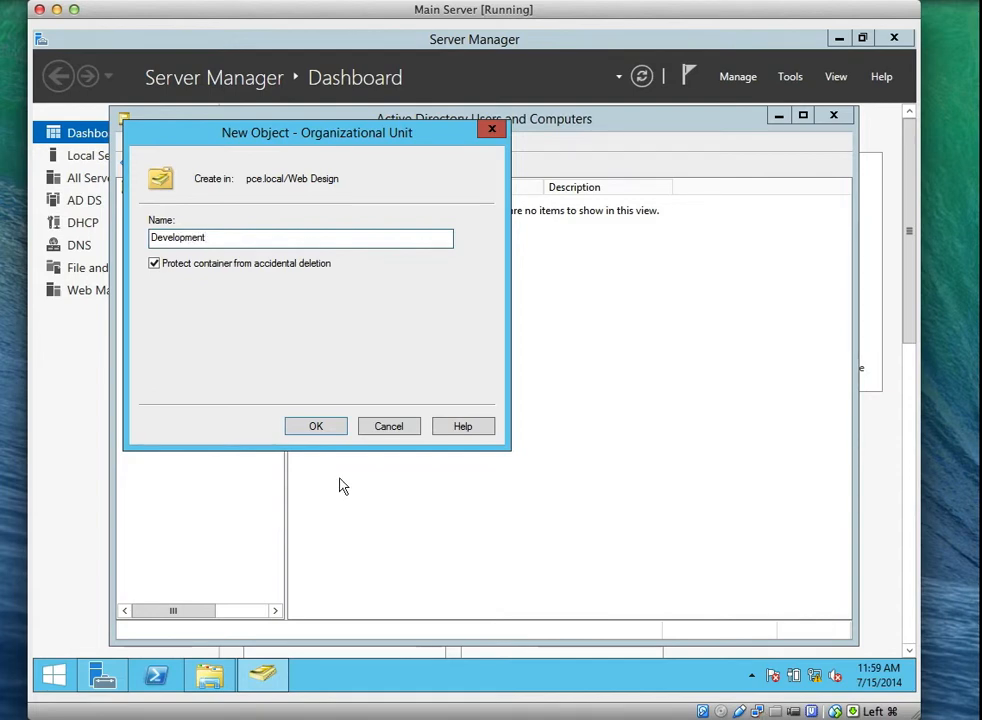
click(156, 265)
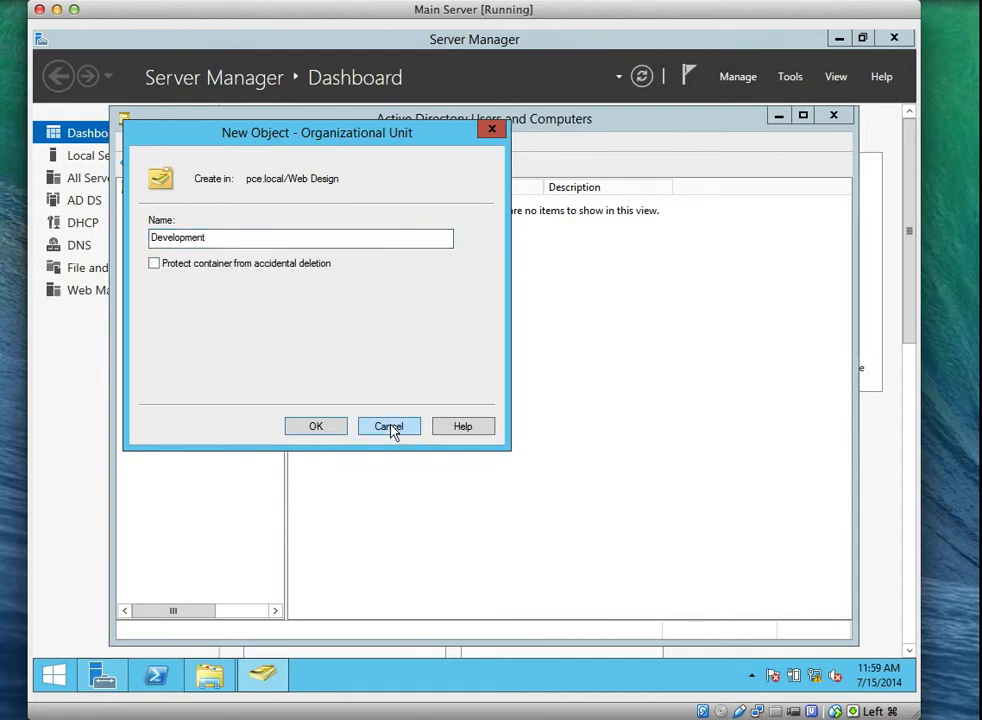
click(316, 427)
Create an unprotected 'Marketing' organizational unit inside Web Design.
click(197, 329)
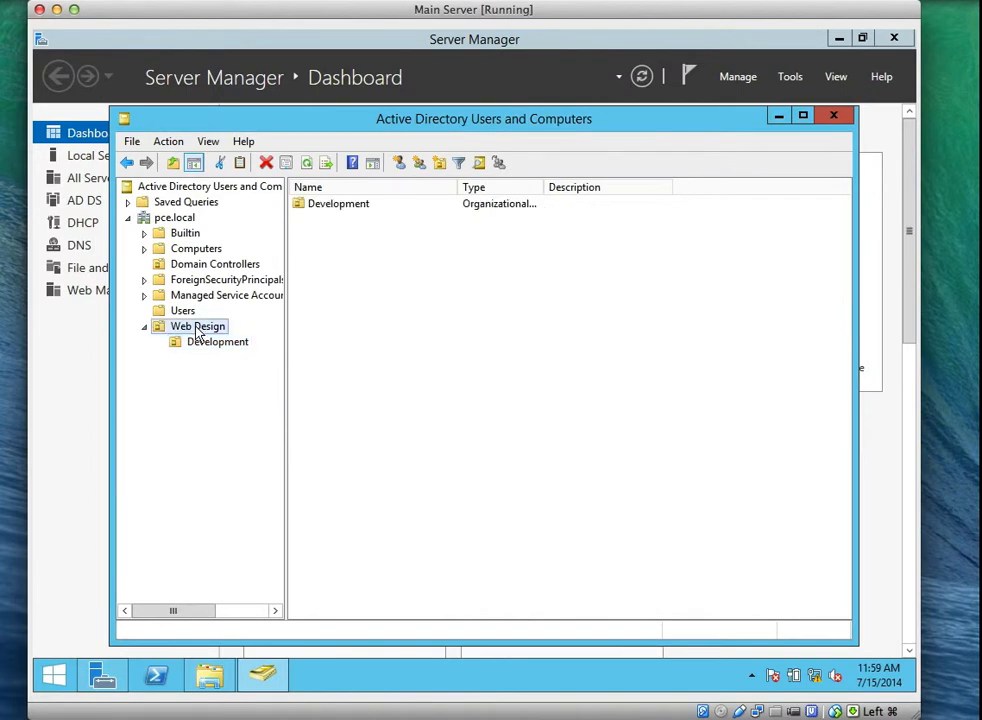
right_click(197, 332)
mouse_move(328, 405)
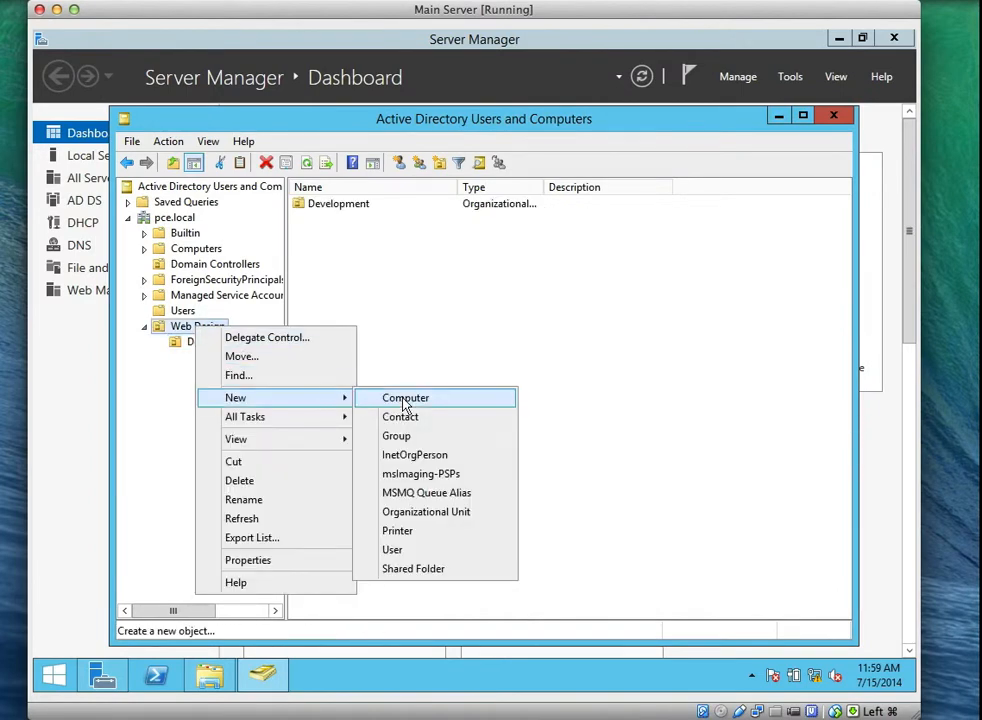
click(401, 511)
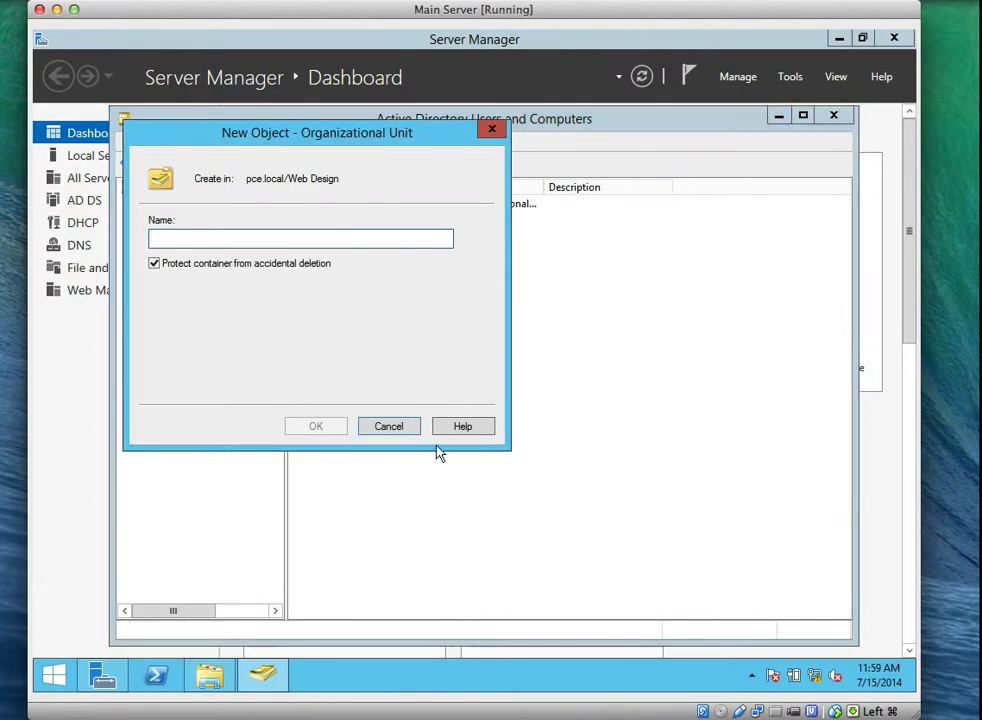
text(Marketing)
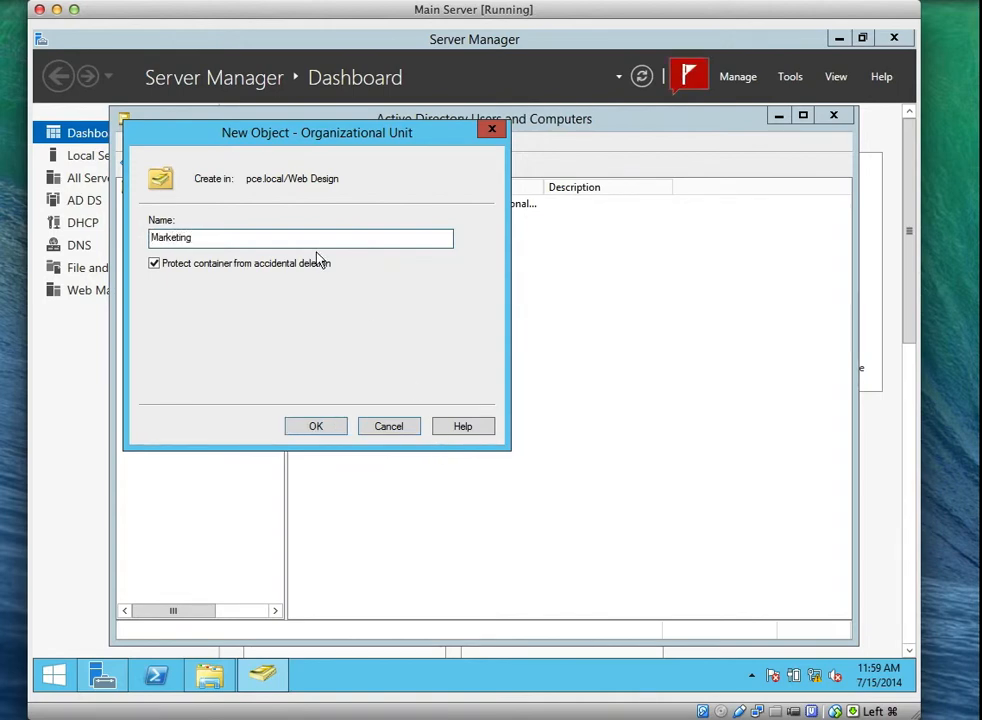
click(177, 265)
click(316, 427)
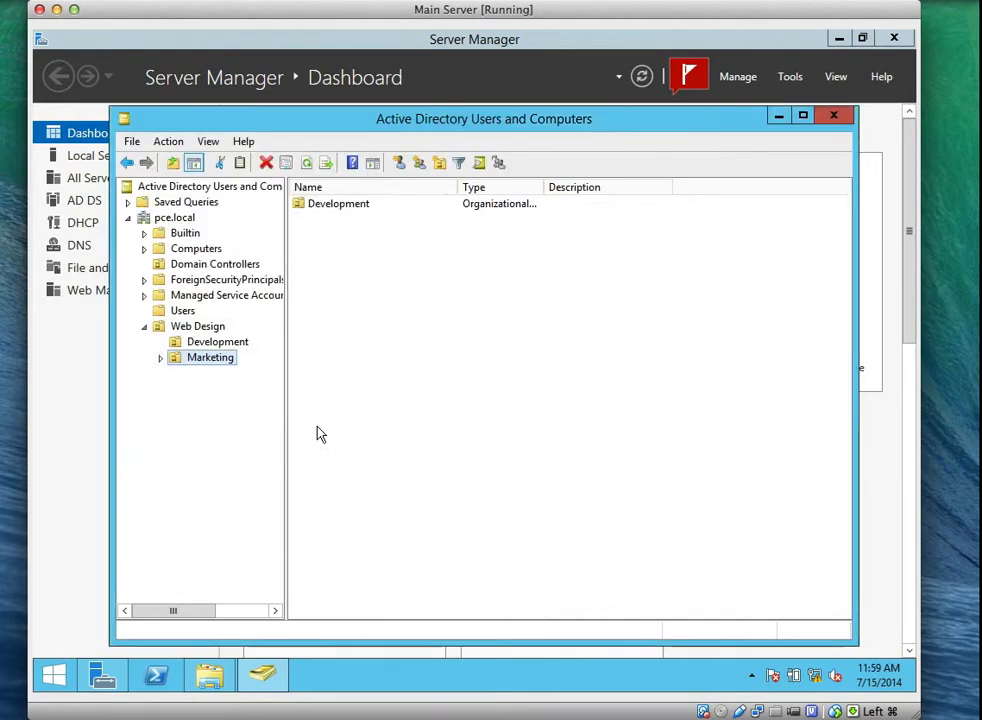
click(220, 344)
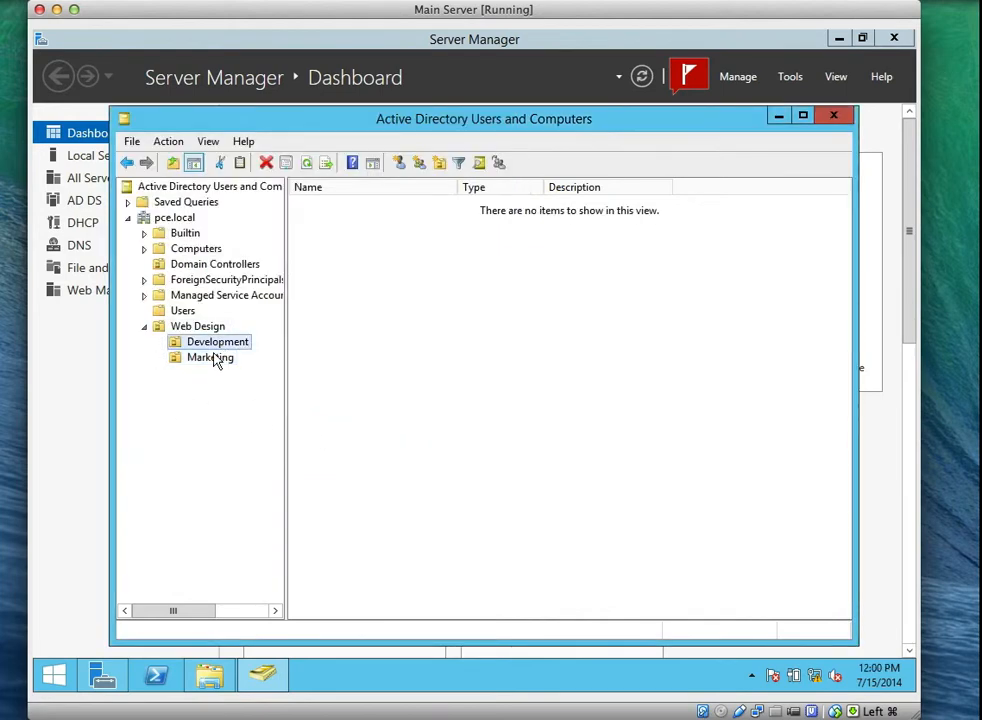
click(217, 358)
click(220, 345)
click(217, 358)
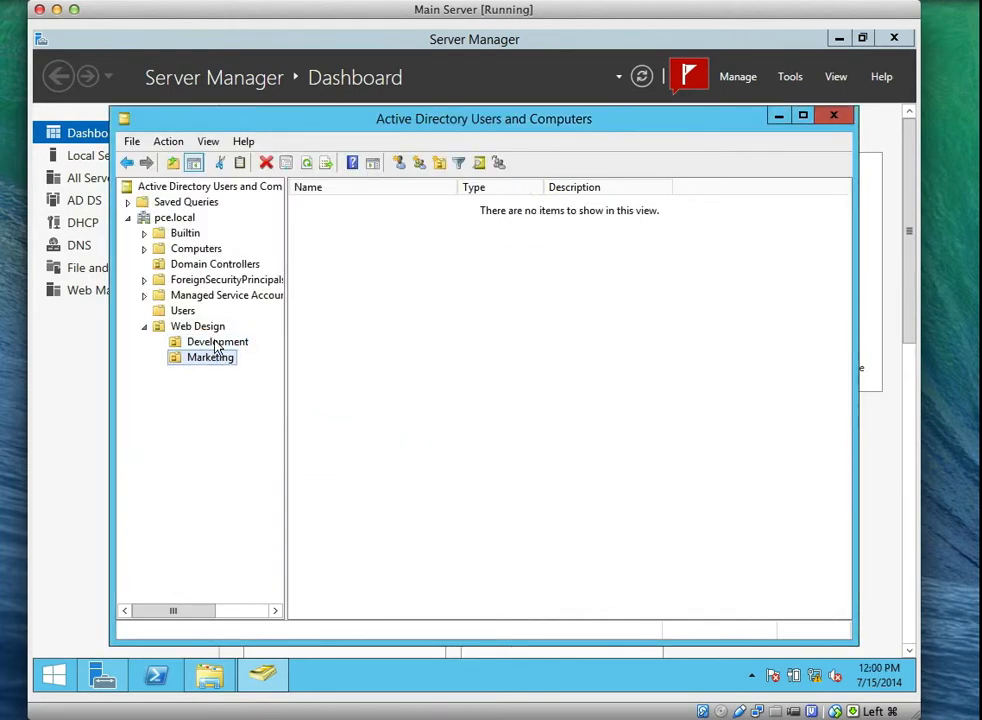
click(220, 345)
click(214, 359)
click(220, 345)
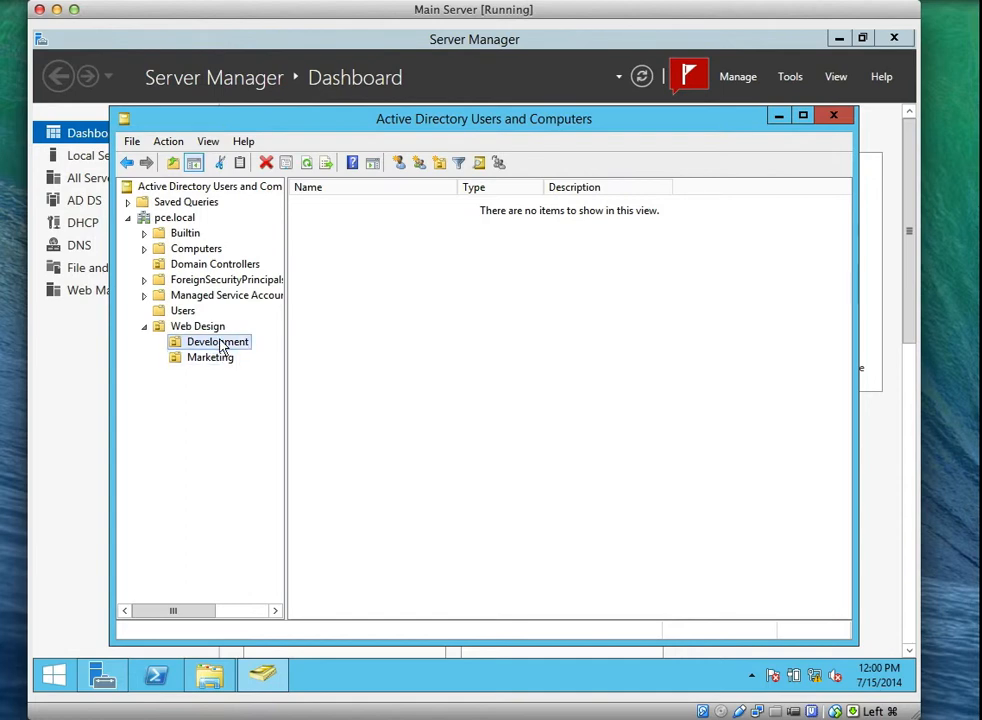
click(220, 361)
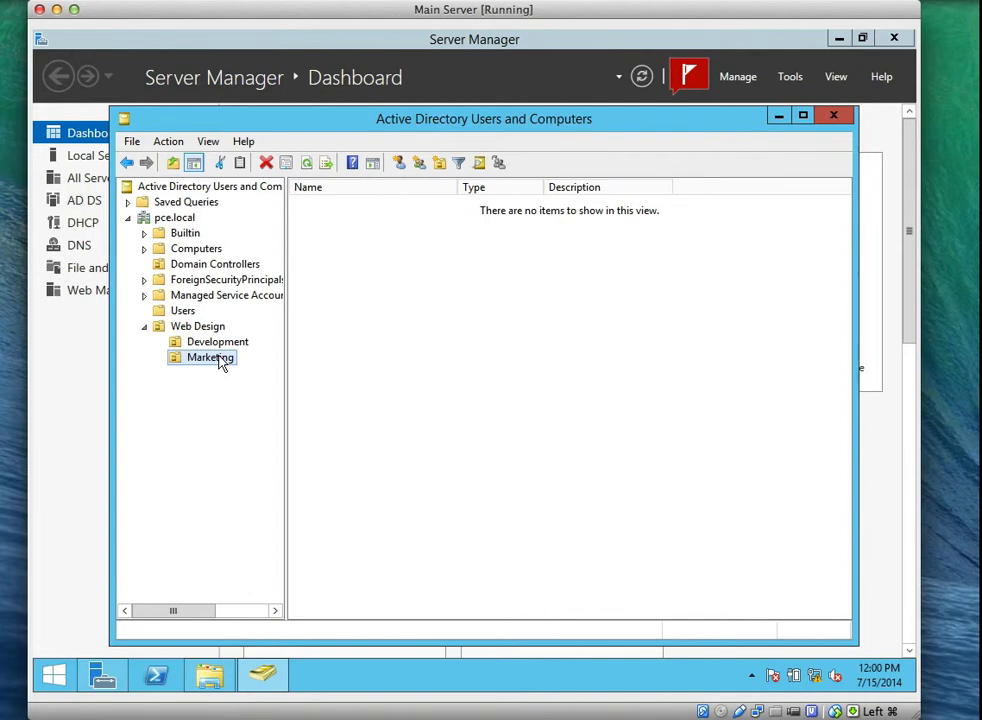
click(230, 342)
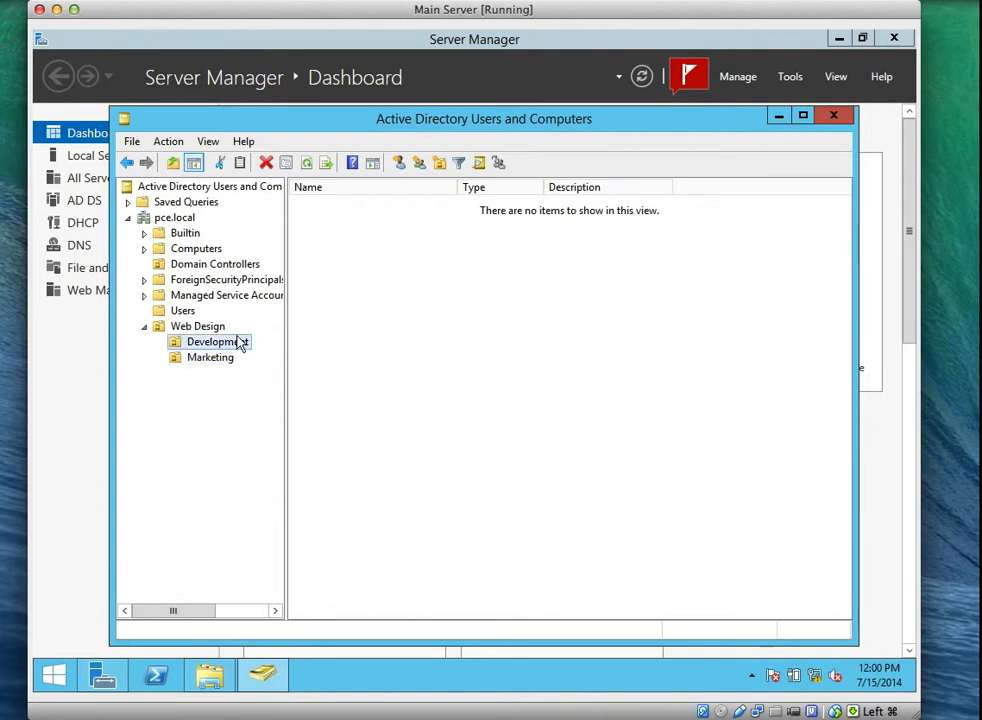
Start a new user in Development, entering the first name, last name and logon name.
right_click(485, 284)
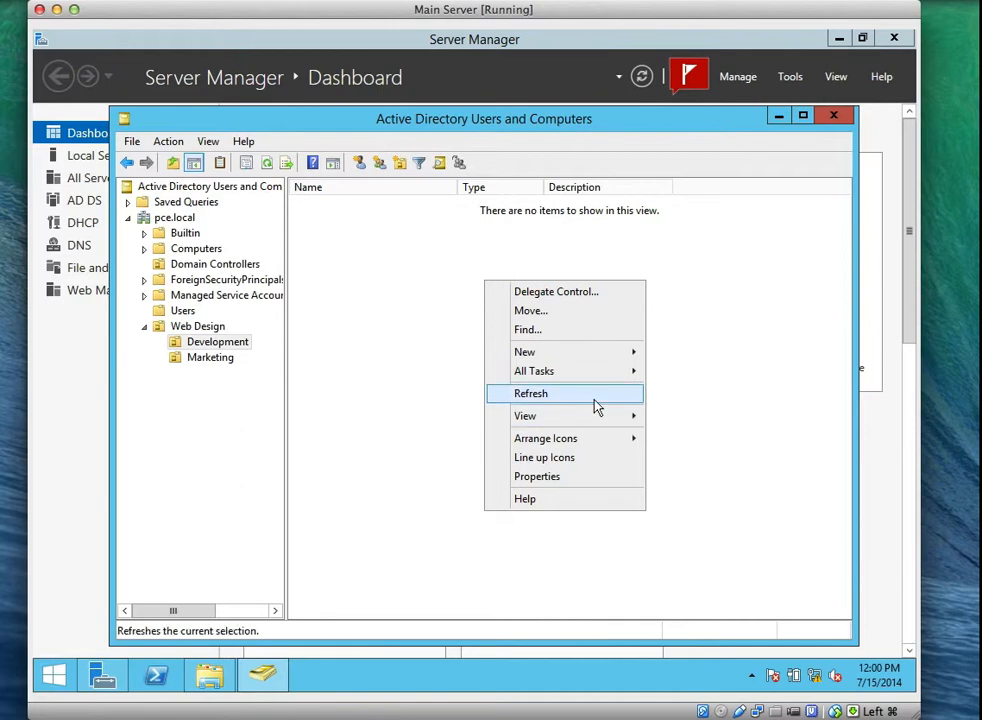
mouse_move(626, 363)
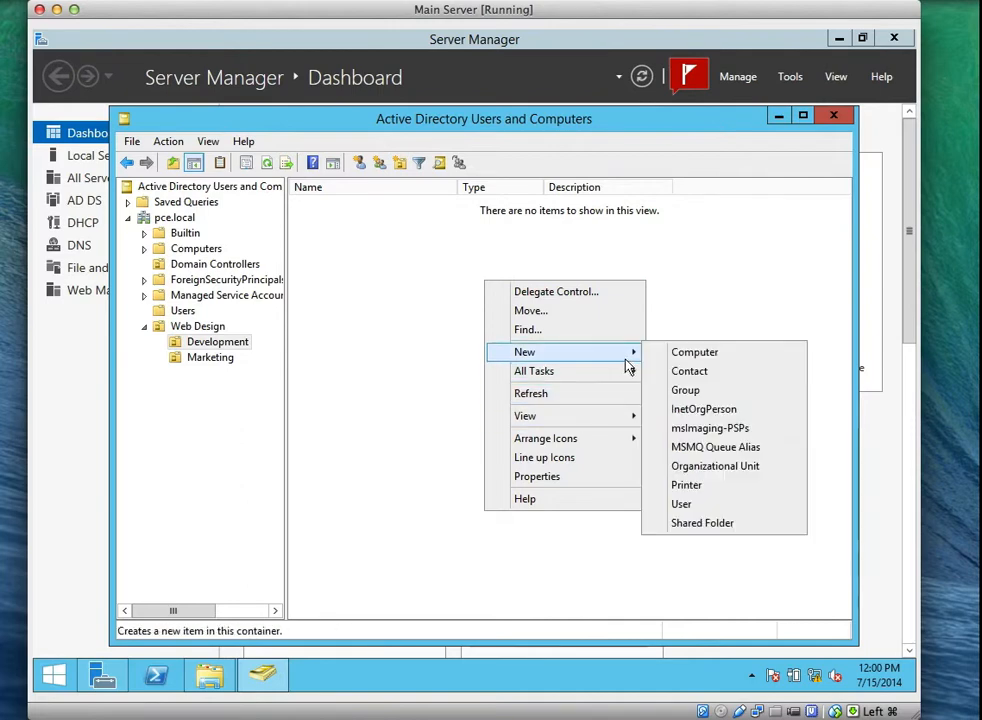
click(684, 505)
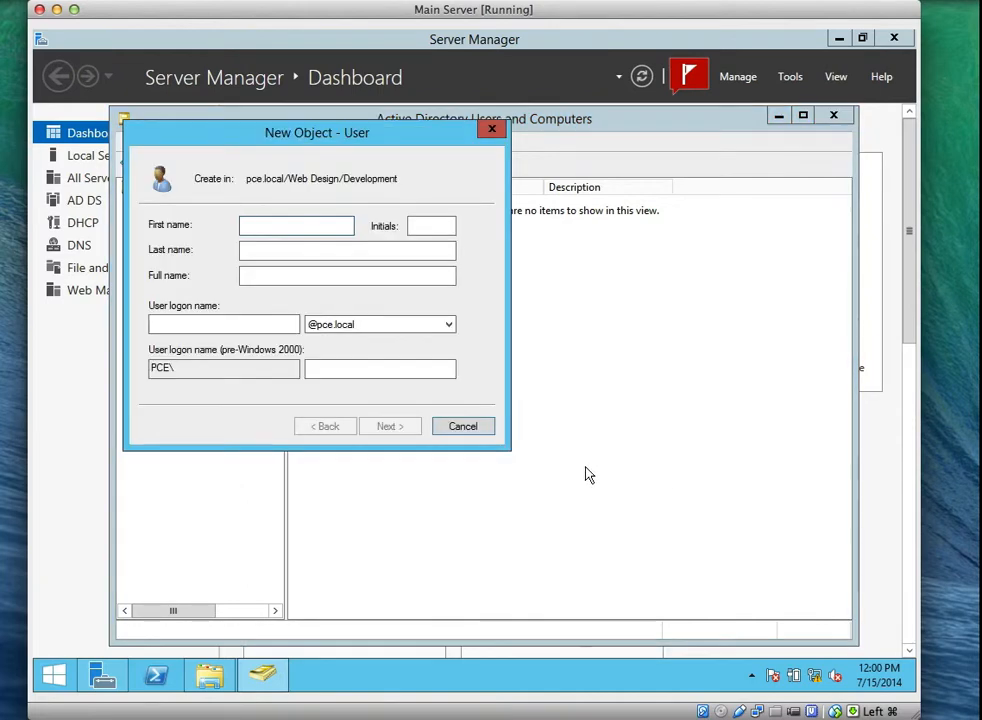
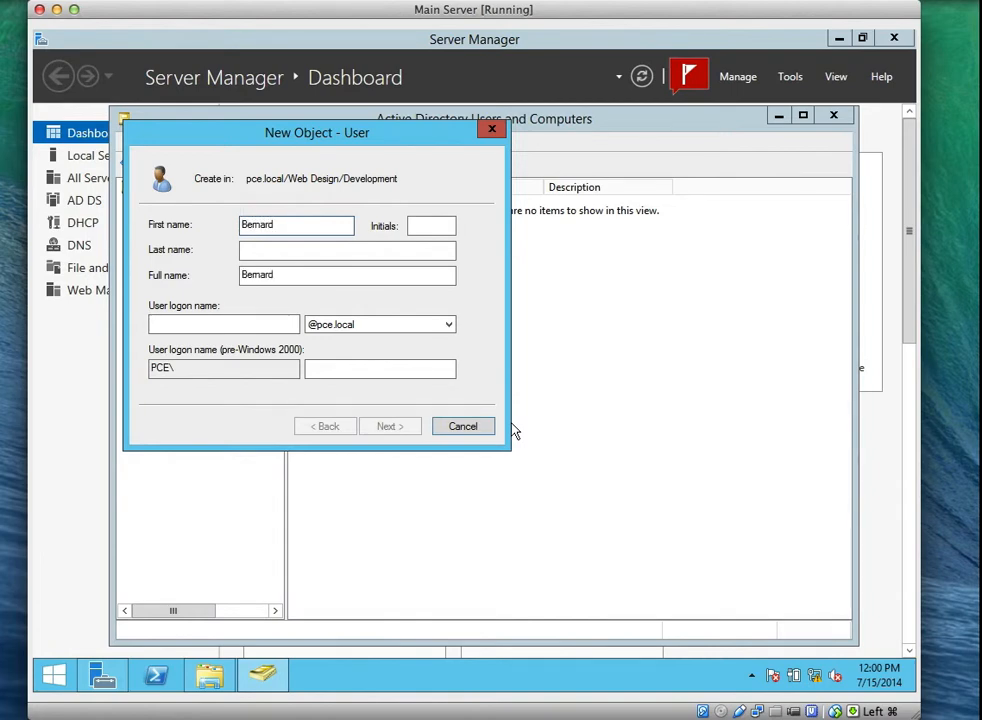
key(Tab)
key(Tab)
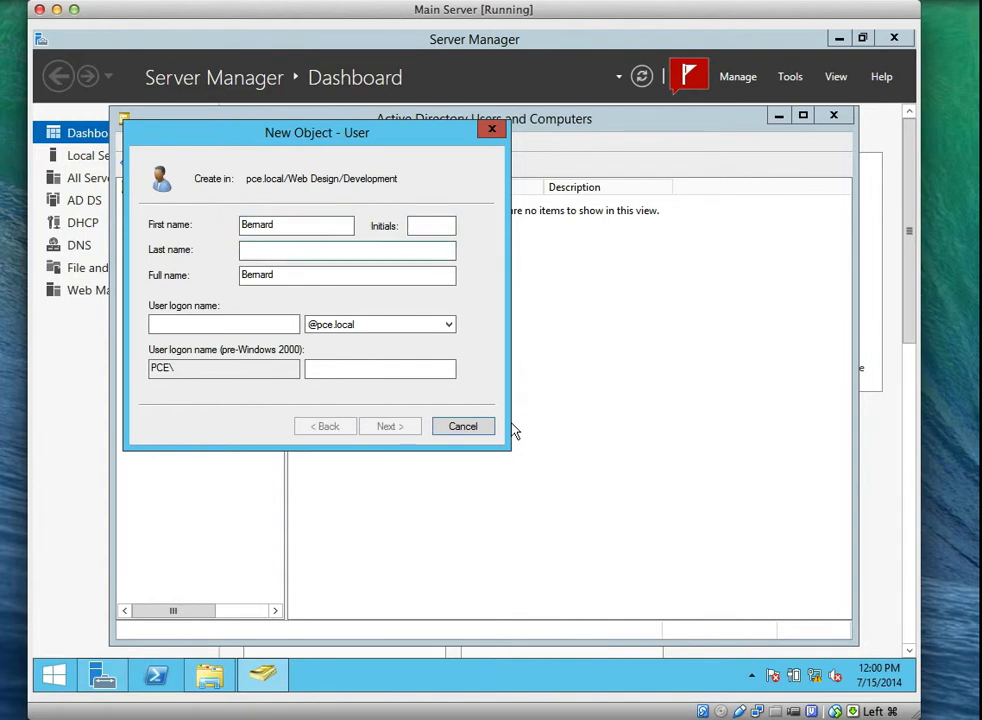
click(237, 326)
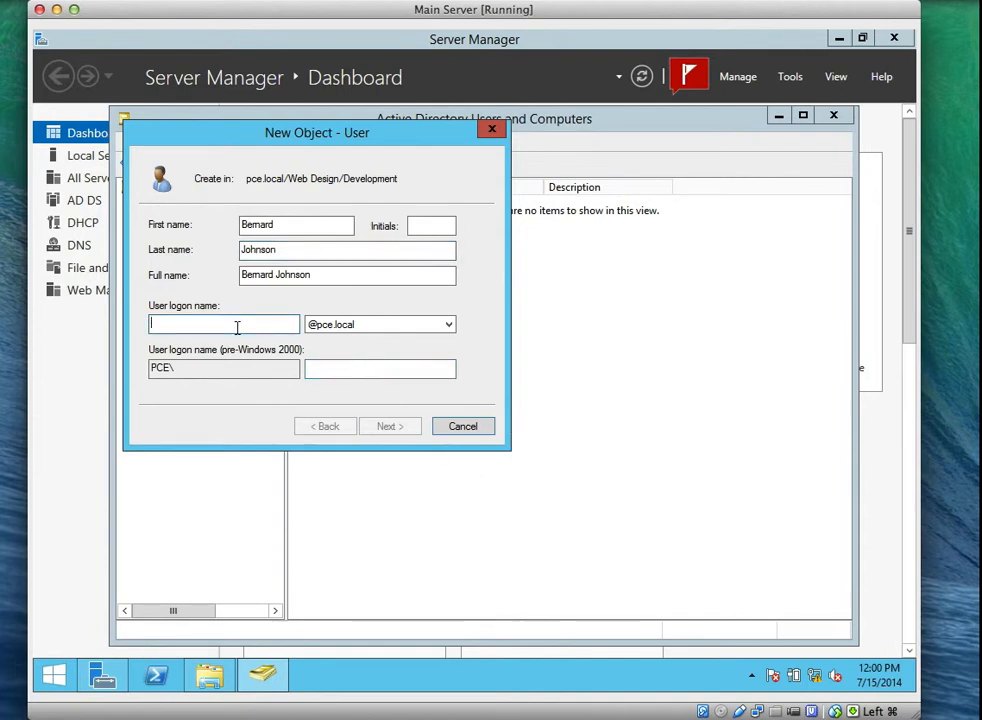
text(bj)
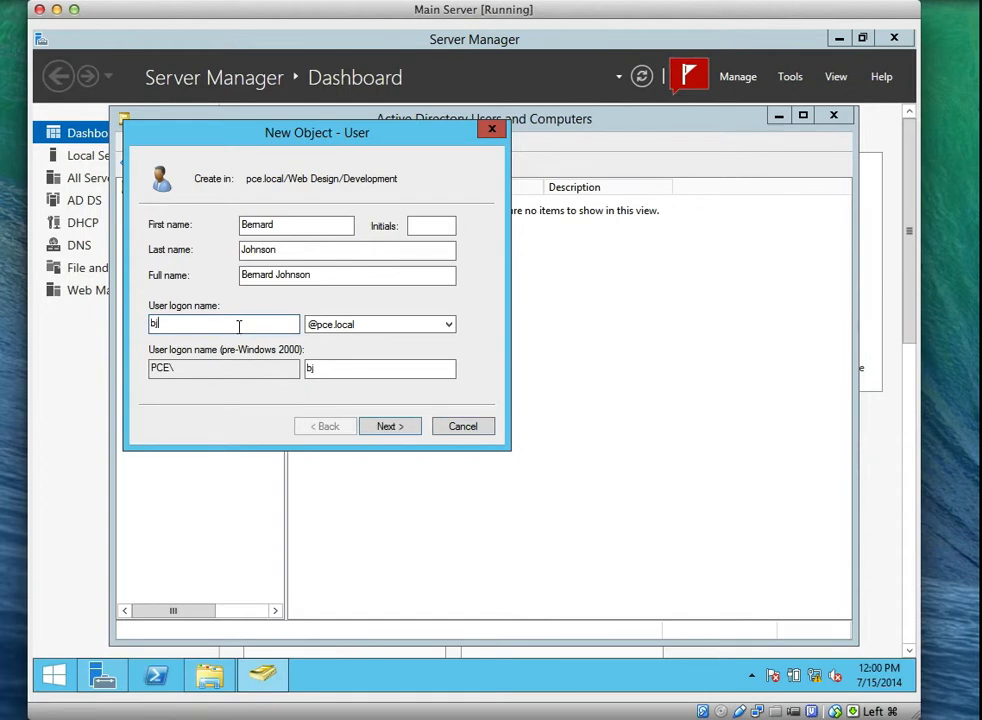
click(360, 369)
Set the user's password with no forced change at logon and 'User cannot change password' checked, then finish.
click(386, 426)
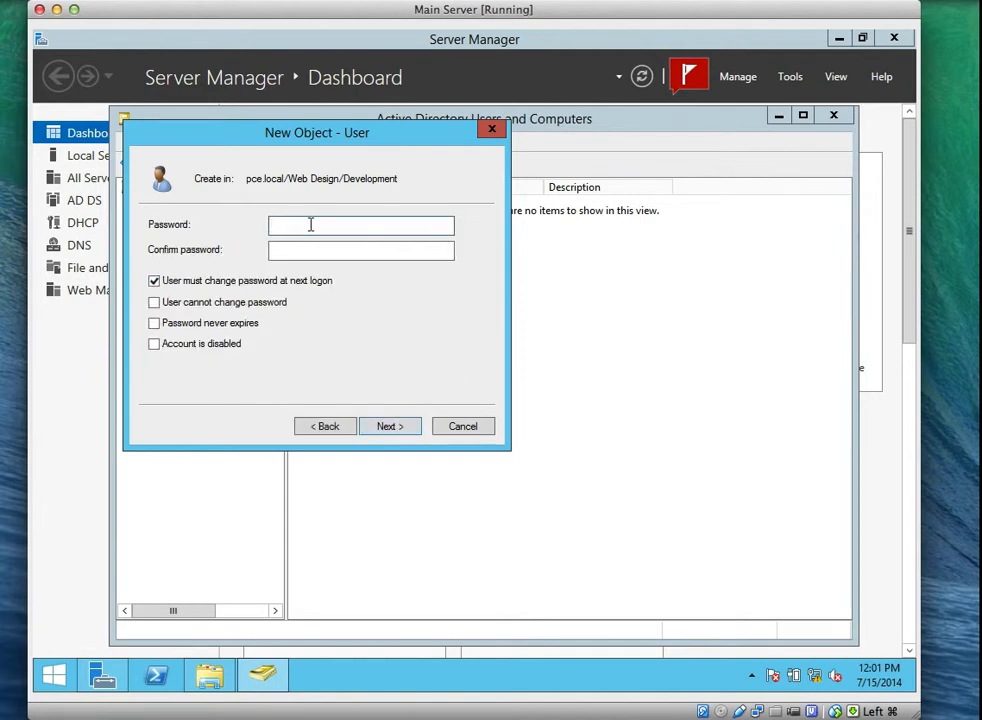
text(••••••••)
click(288, 250)
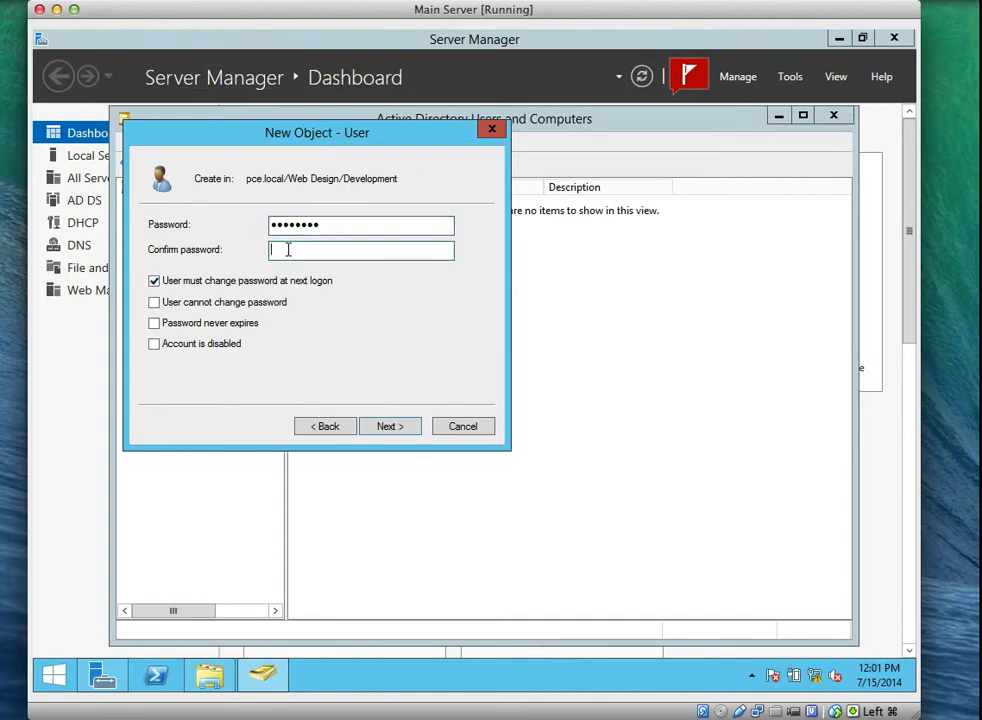
text(••••••••)
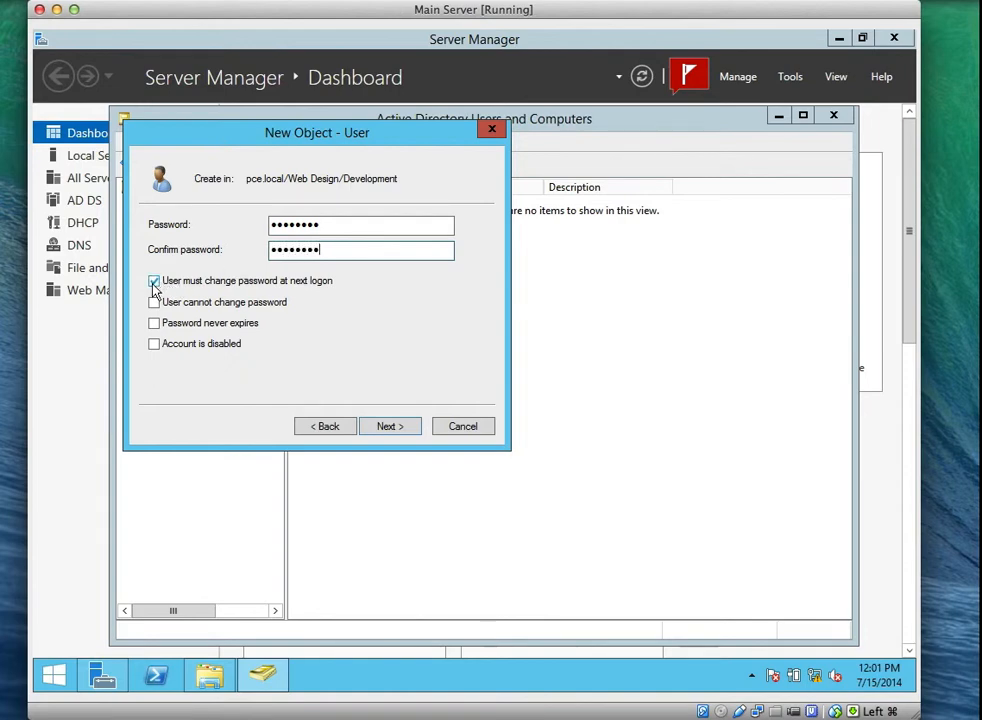
click(154, 284)
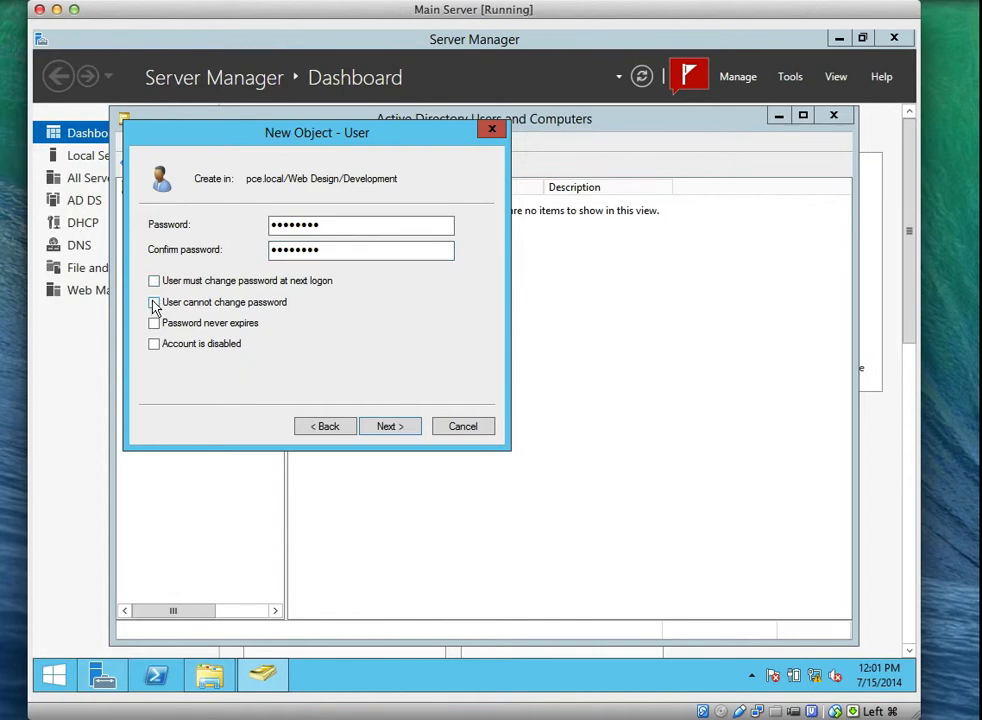
click(154, 303)
click(398, 430)
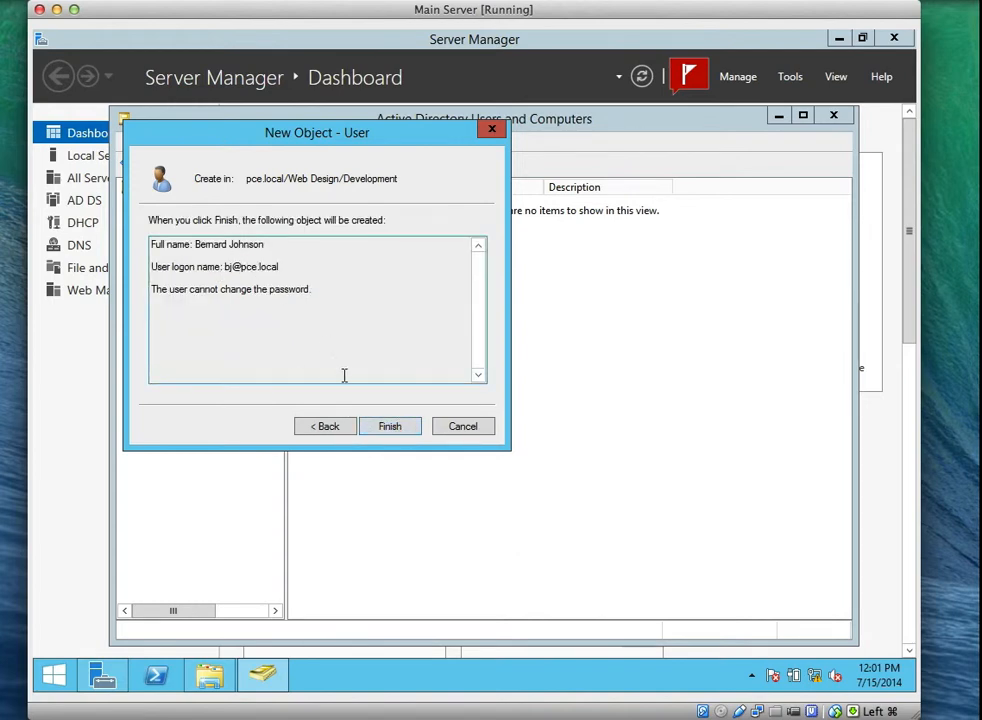
click(393, 426)
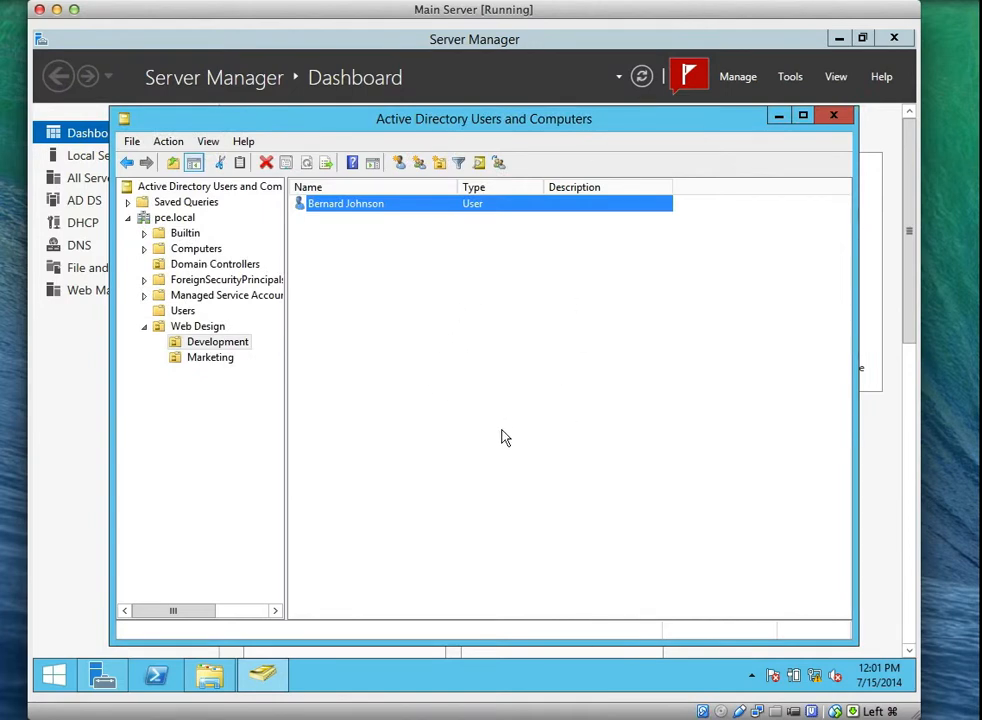
click(692, 1)
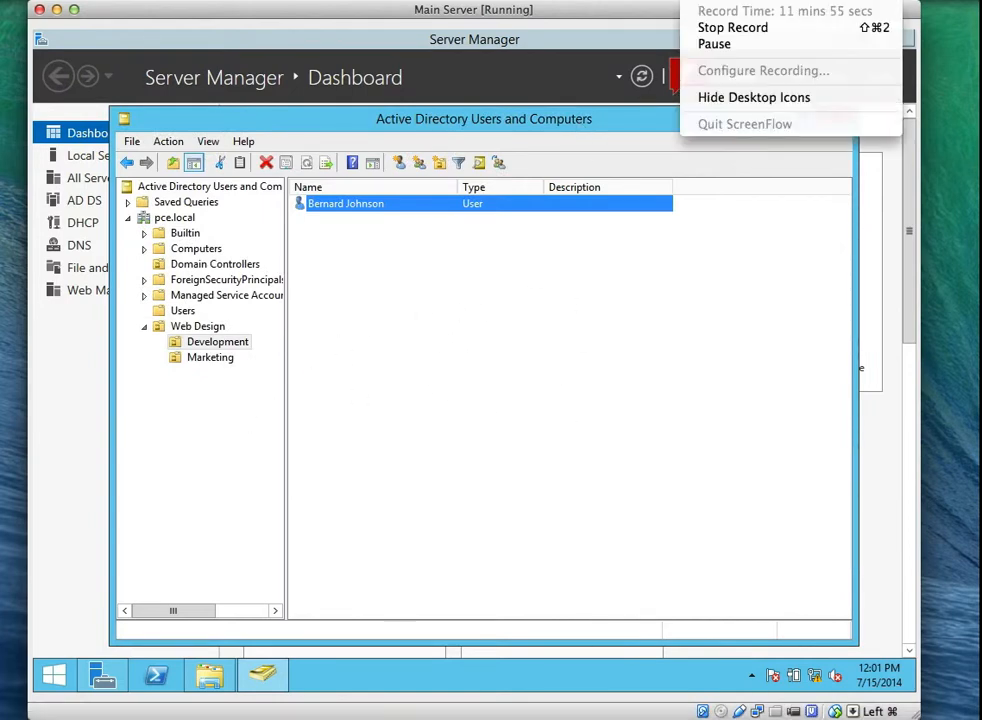
Create the Marketing user with a logon name and password, no forced change, and 'User cannot change password'.
click(706, 46)
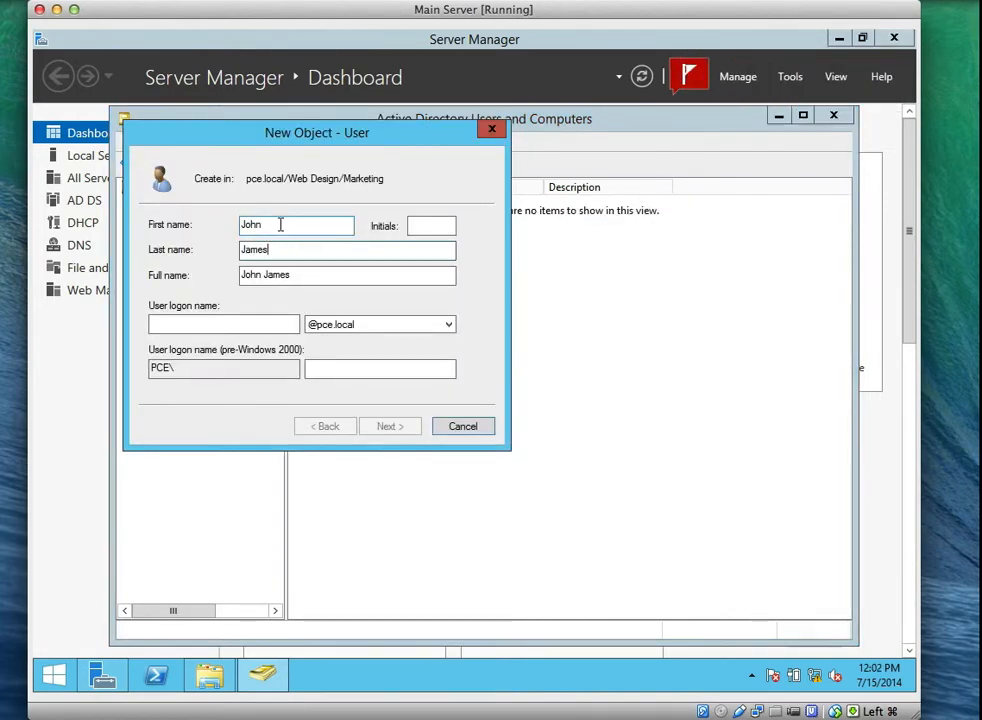
click(253, 321)
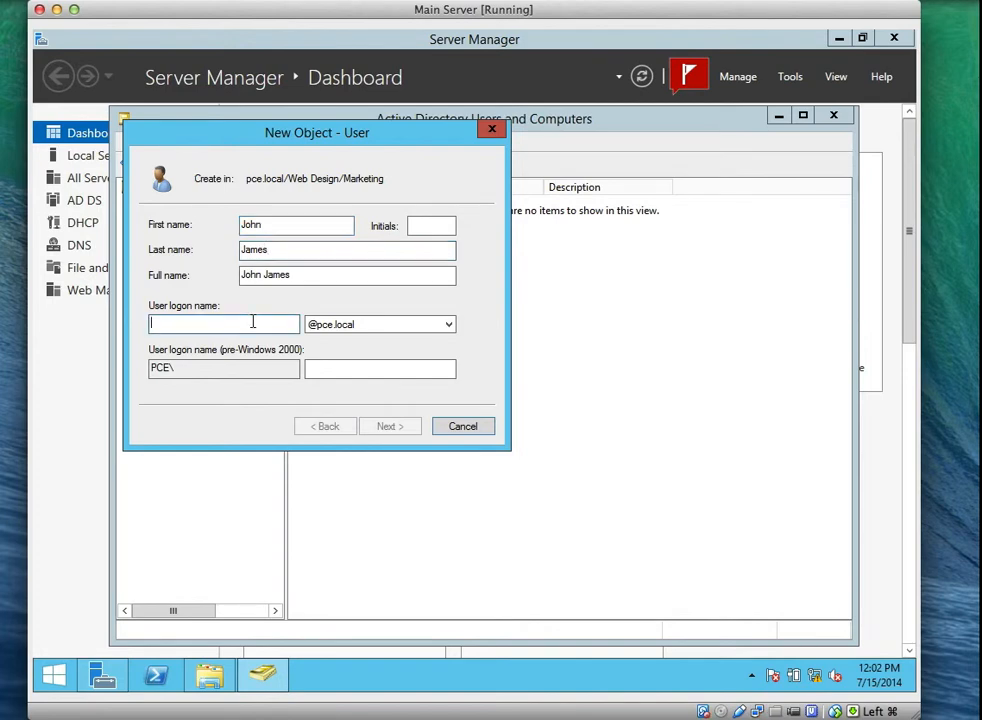
text(jj)
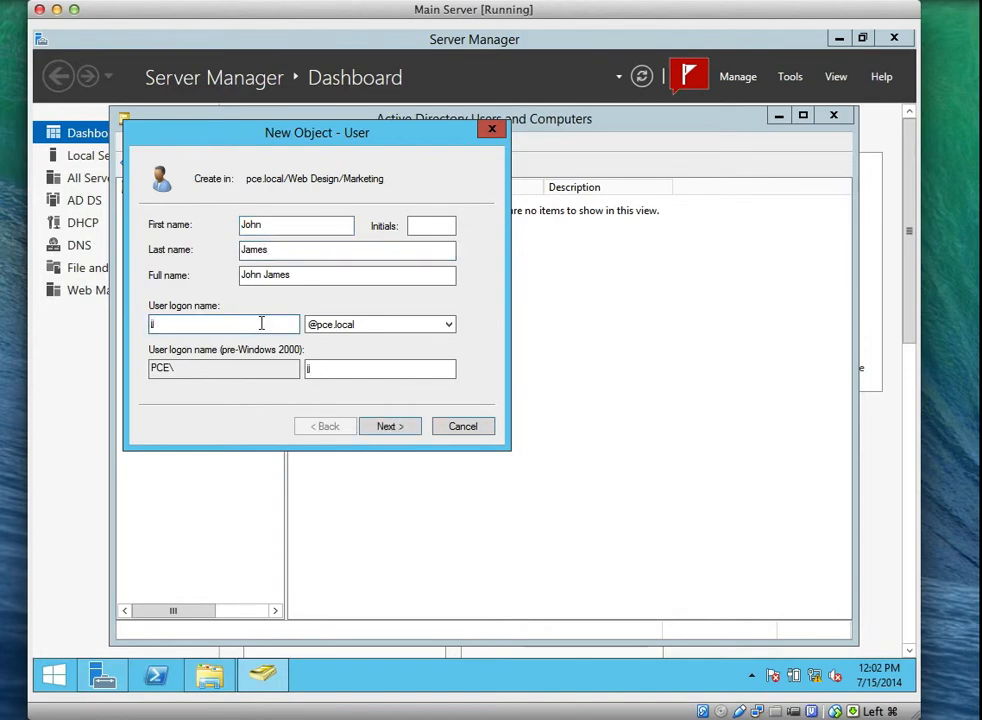
click(389, 427)
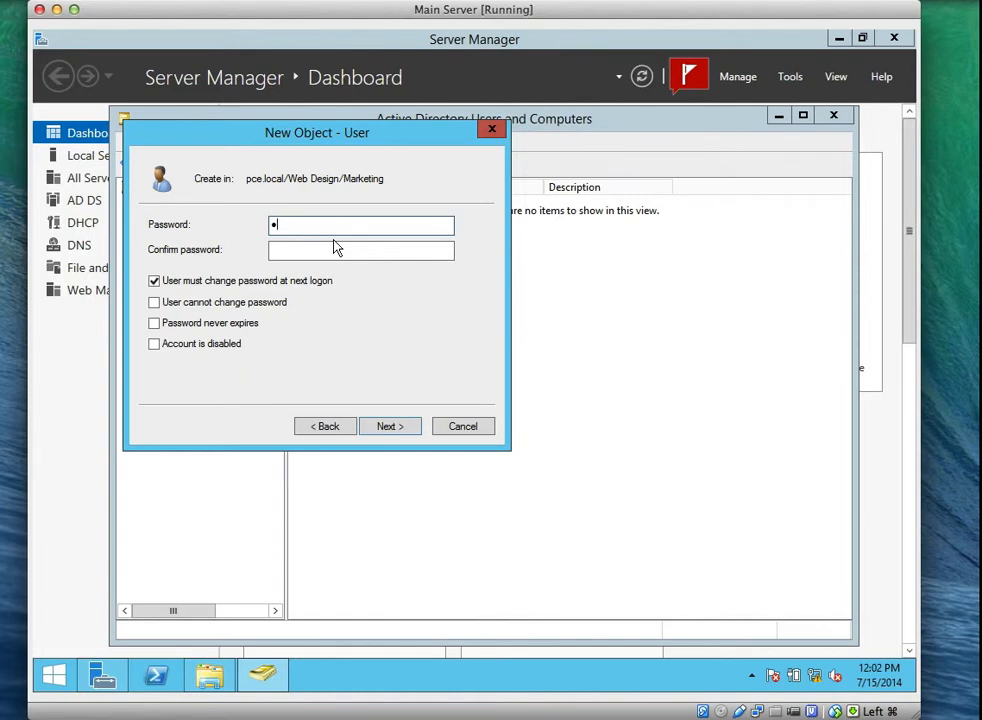
text(•••••••)
key(Tab)
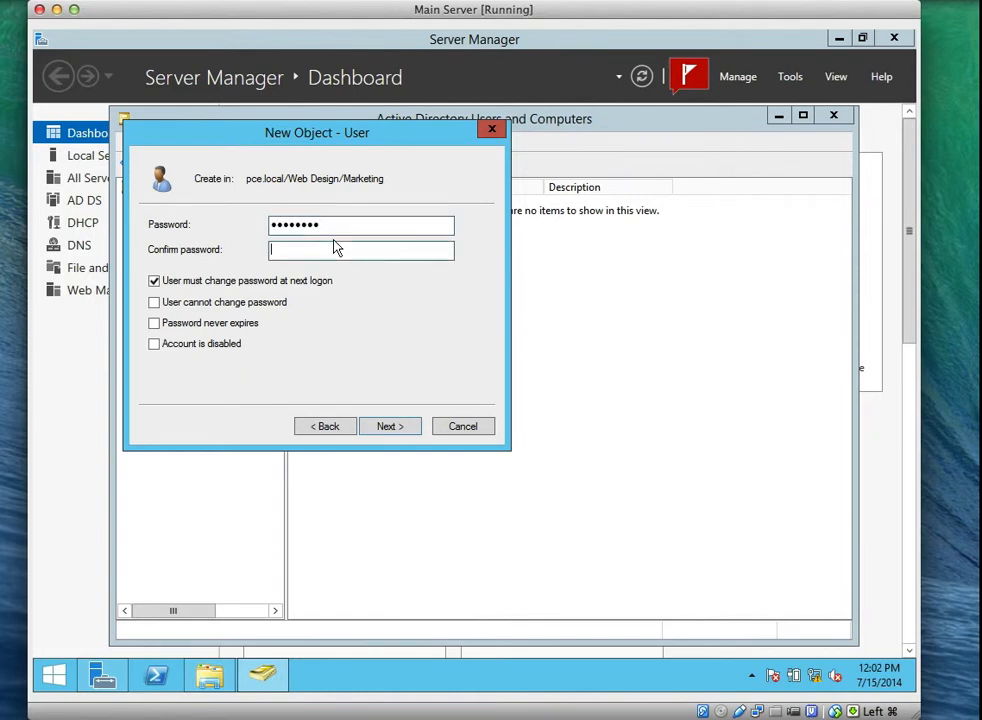
text(••••••••)
click(250, 282)
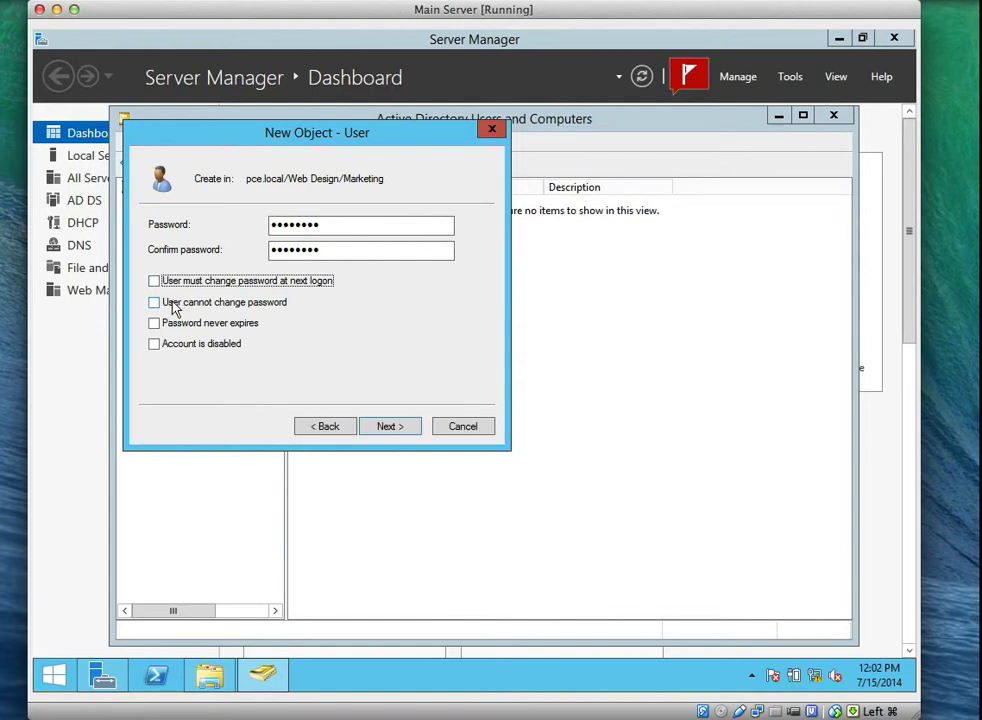
click(172, 305)
click(400, 428)
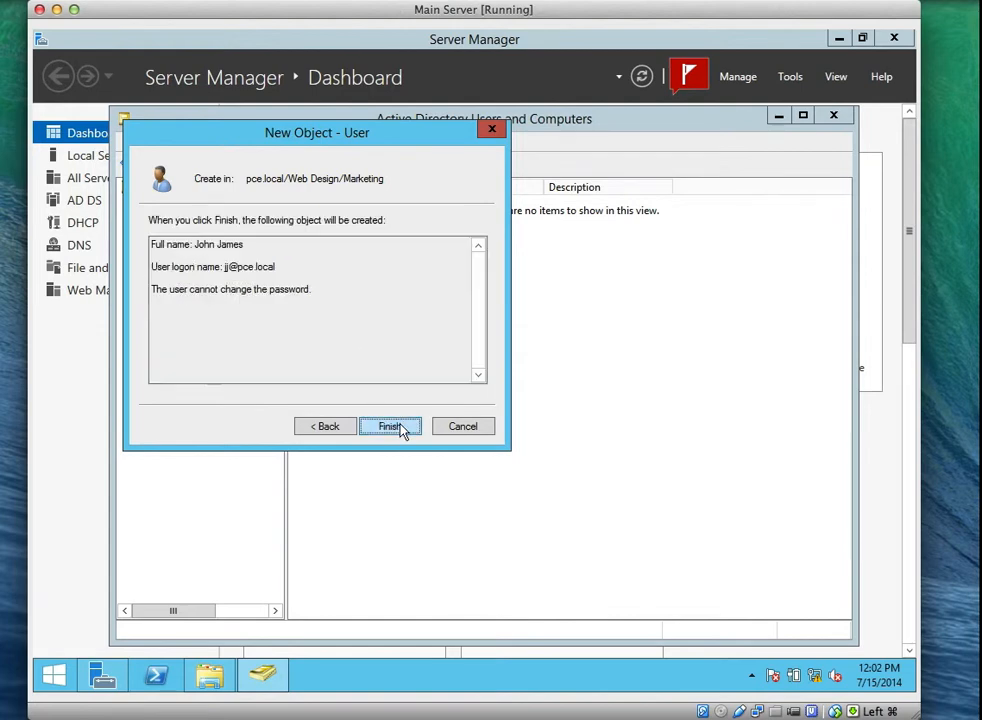
click(401, 426)
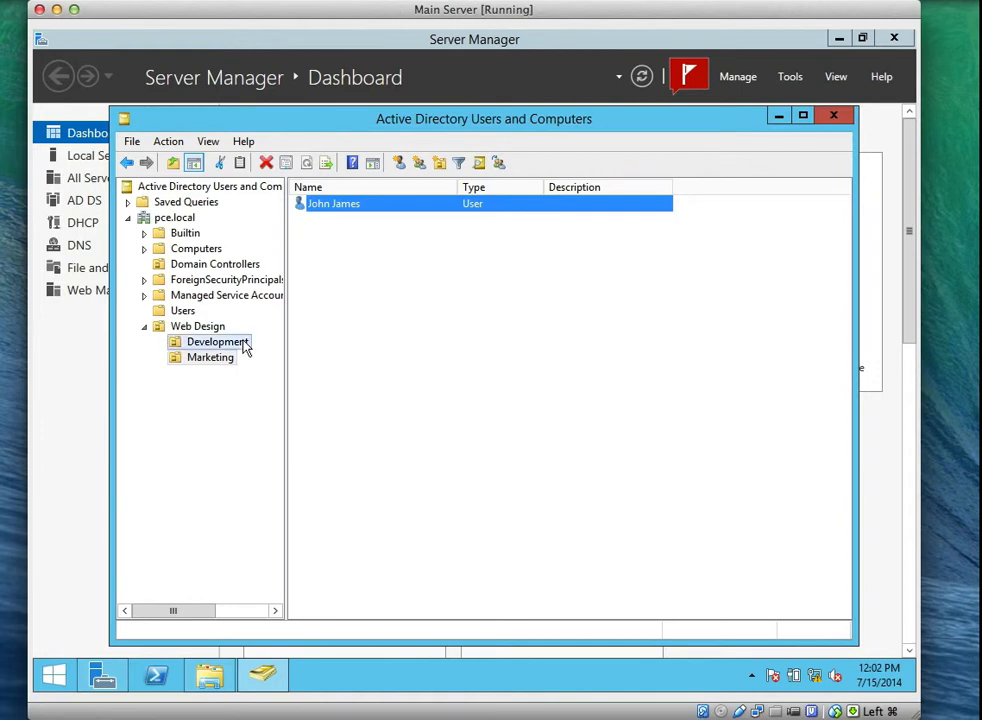
Switch between the Development and Marketing units, ending on Development's single user account.
click(240, 343)
click(232, 361)
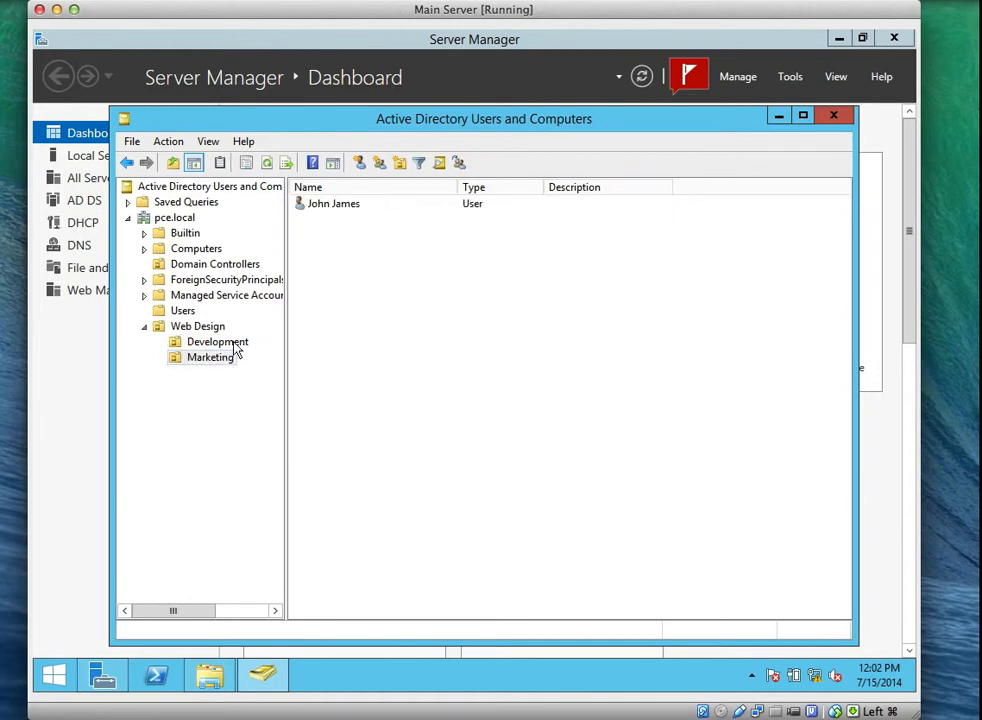
click(233, 342)
click(226, 358)
click(223, 348)
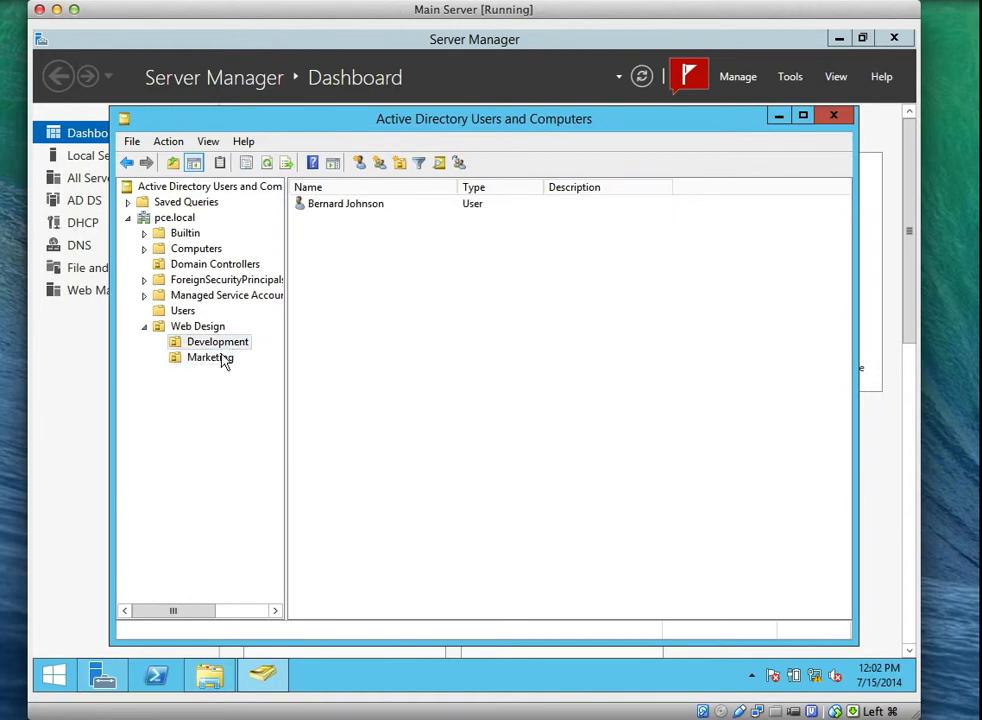
click(223, 358)
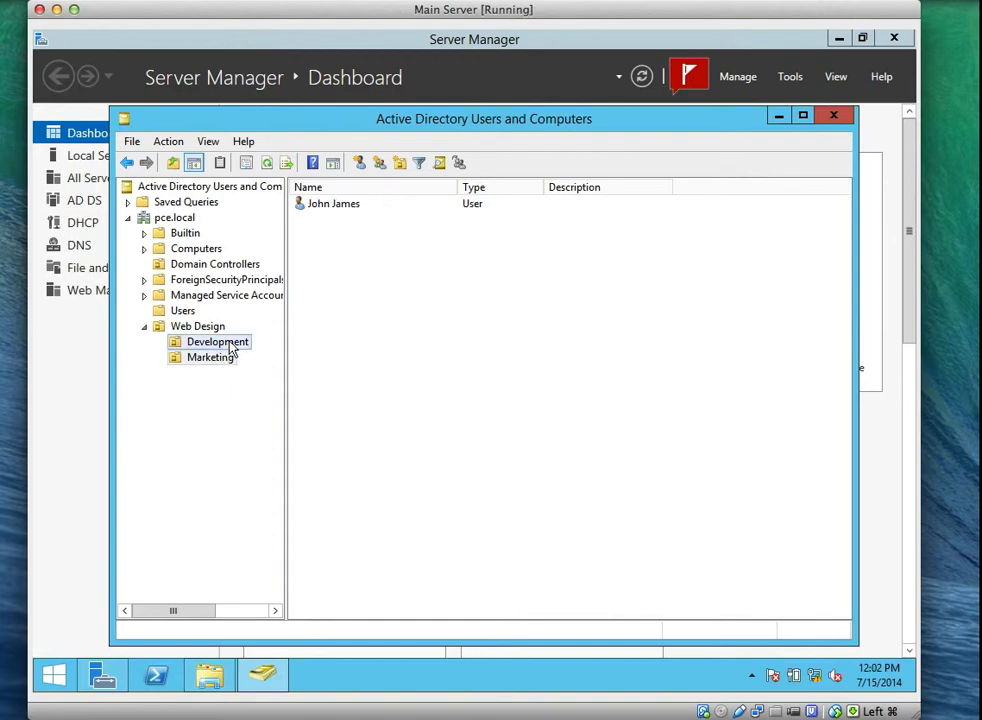
click(230, 345)
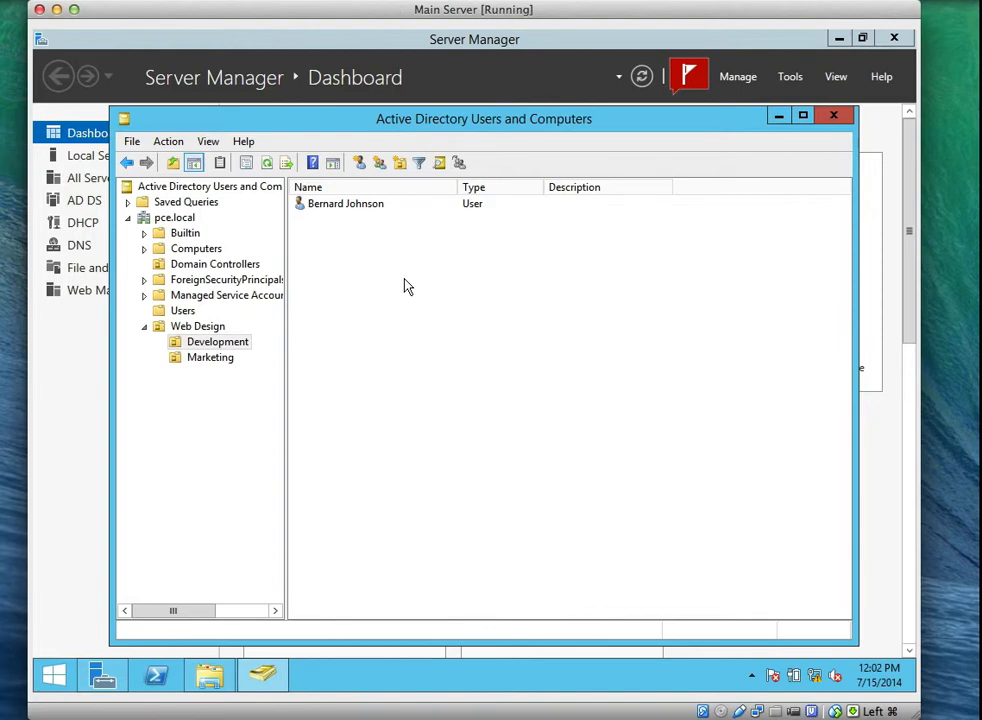
Start a new group in Development, trying other types and scopes before settling on Security and Global.
right_click(363, 243)
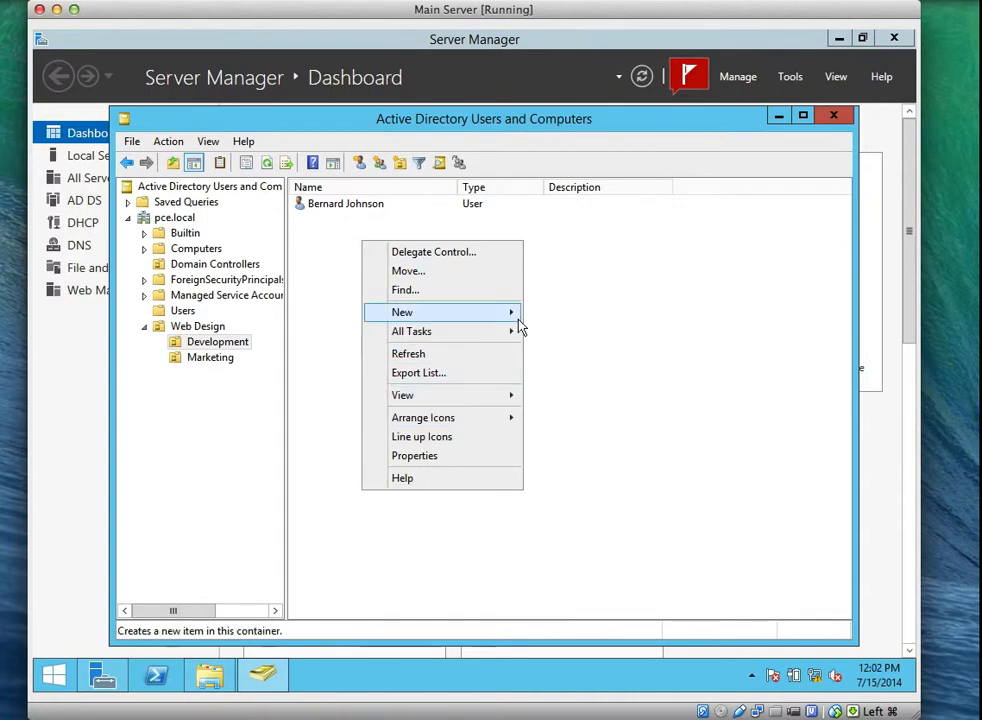
mouse_move(519, 328)
click(565, 351)
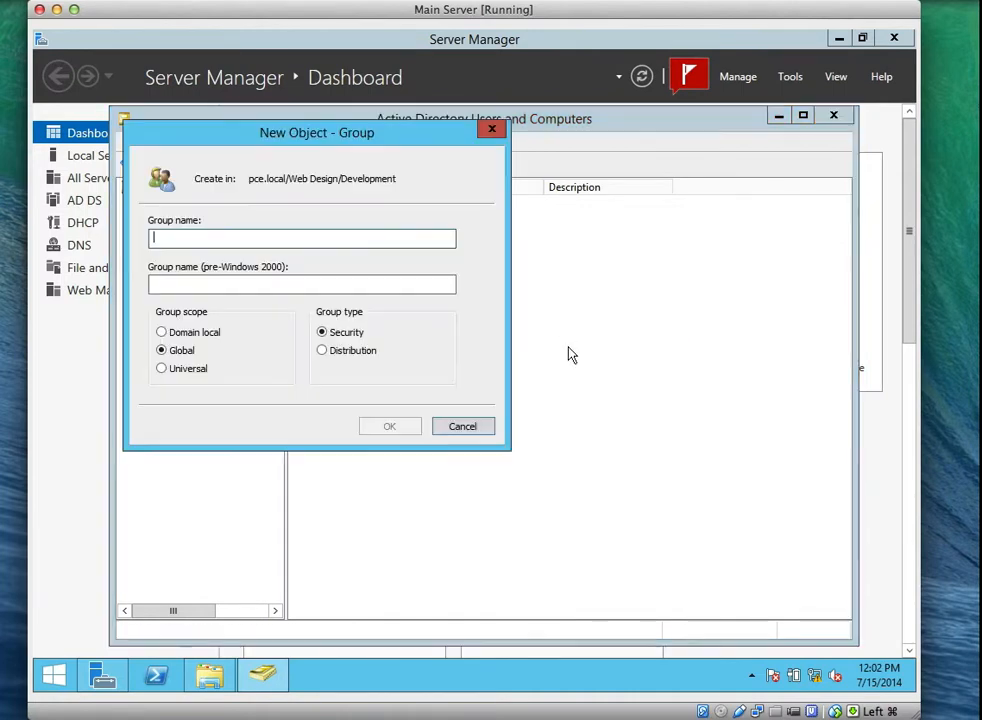
click(355, 354)
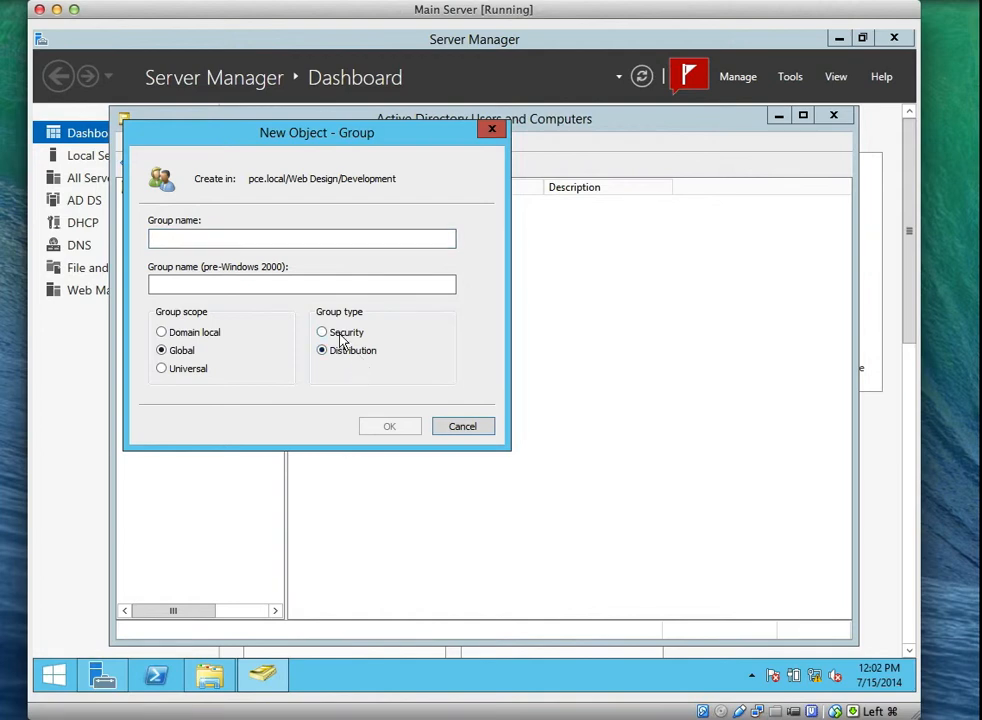
click(341, 339)
click(162, 333)
click(161, 352)
click(161, 370)
click(162, 351)
Name the group 'Development' and create it in Web Design/Development.
click(218, 237)
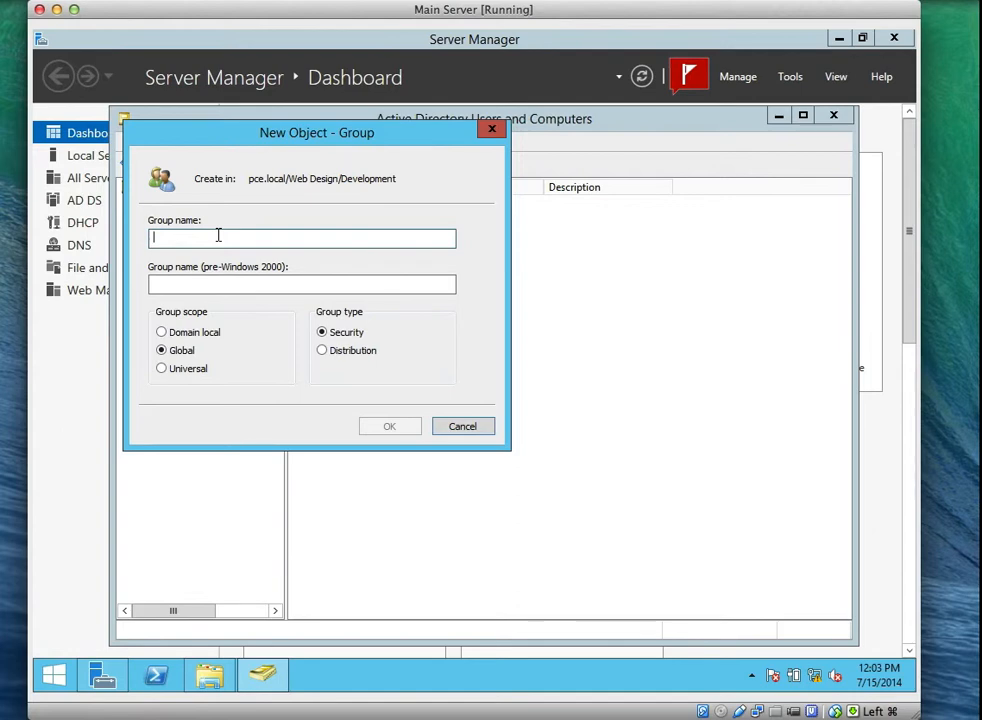
text(Devel)
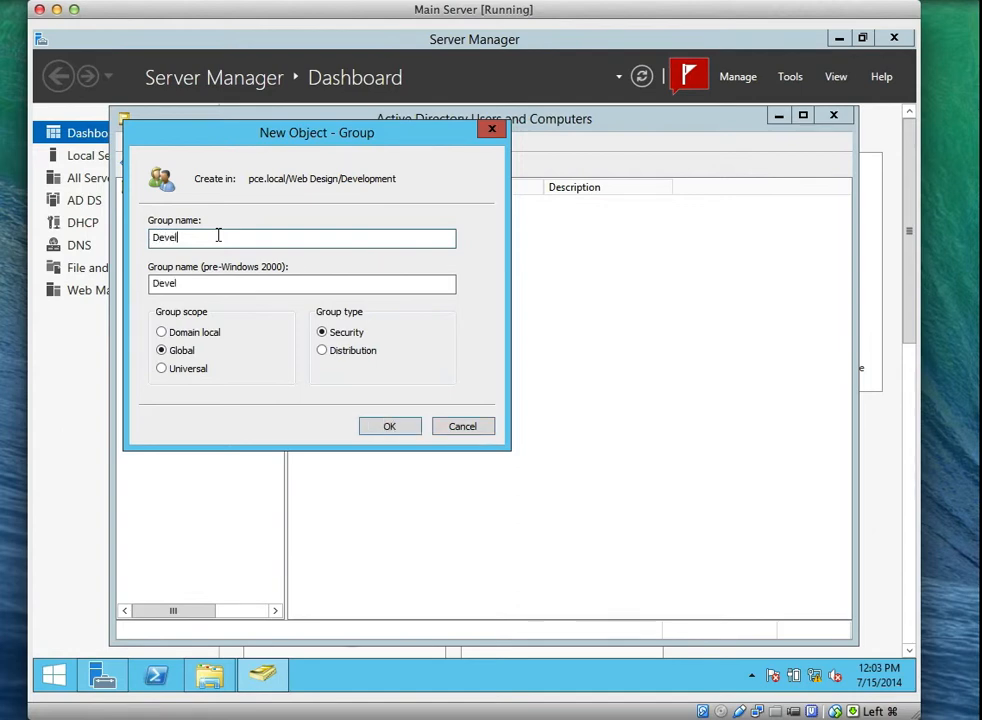
text(opment)
drag(390, 178, 249, 180)
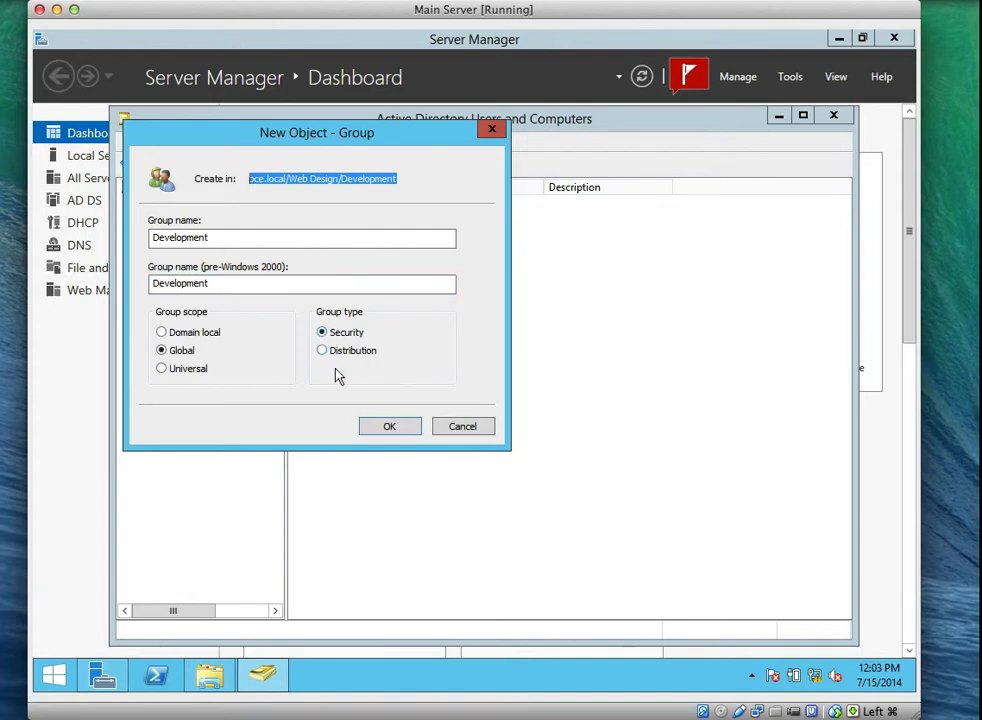
click(388, 426)
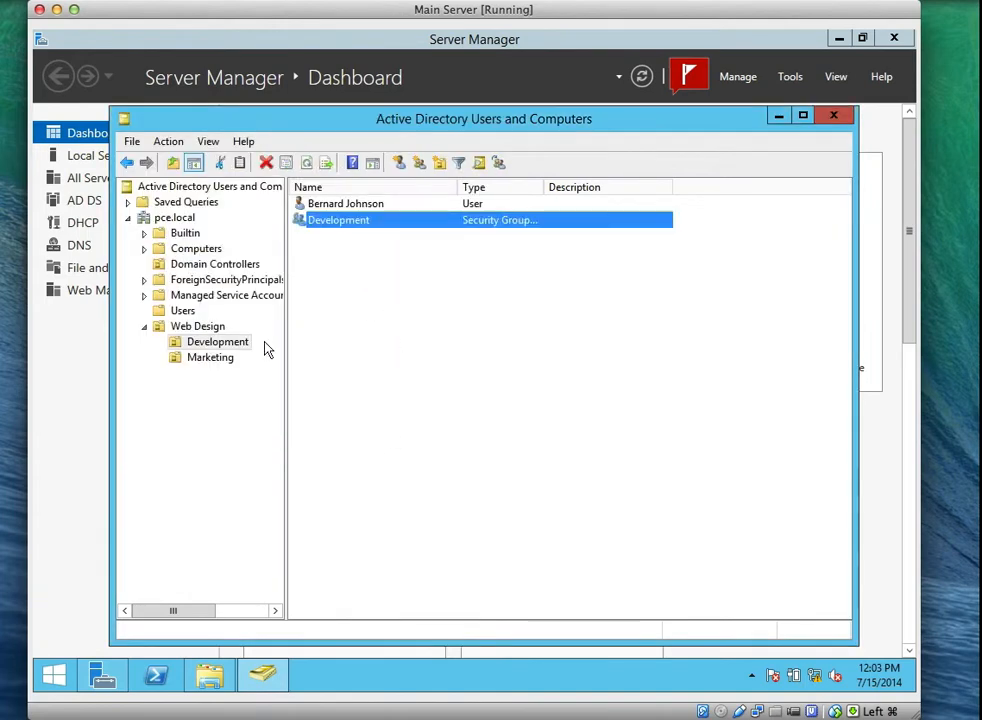
Try dragging the Development user onto the Development group, then open the group's context menu.
click(365, 206)
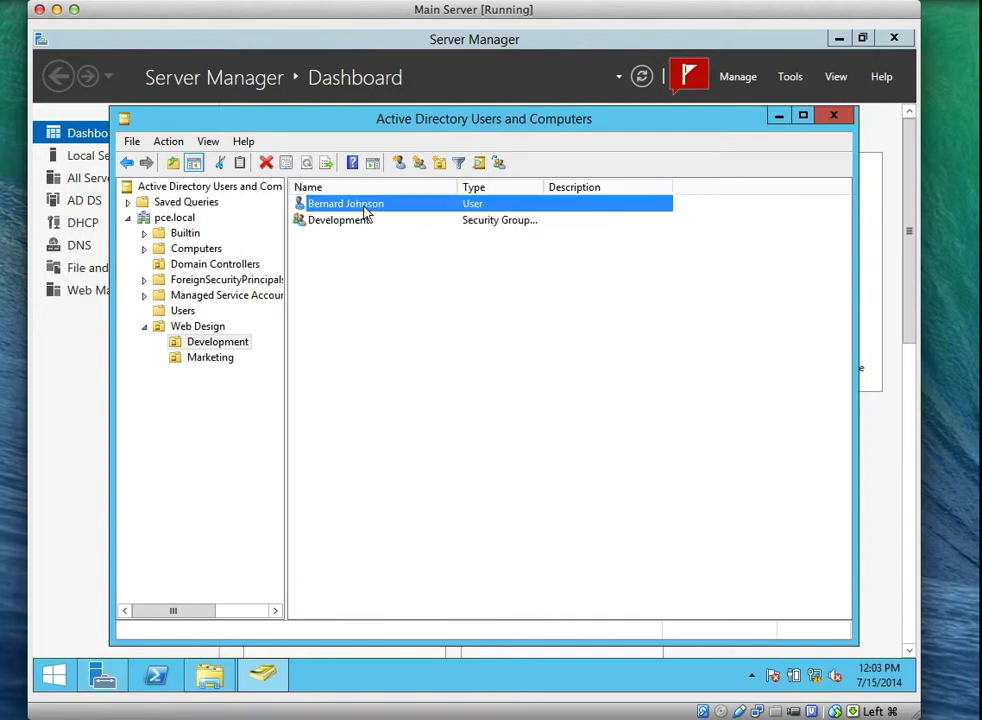
drag(365, 210, 333, 211)
right_click(333, 211)
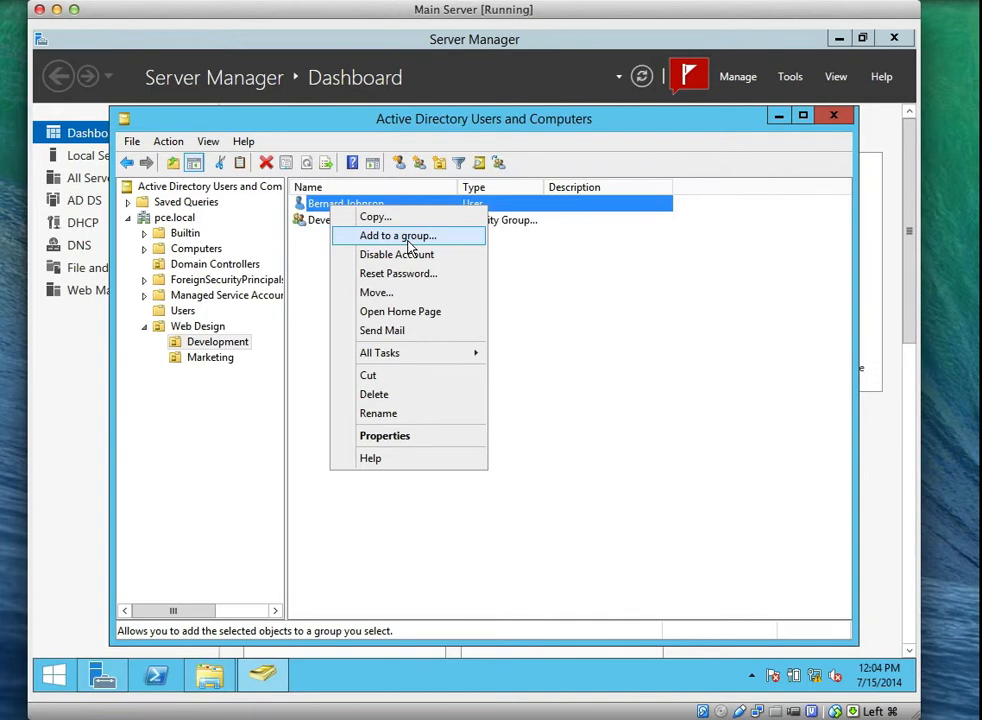
click(626, 344)
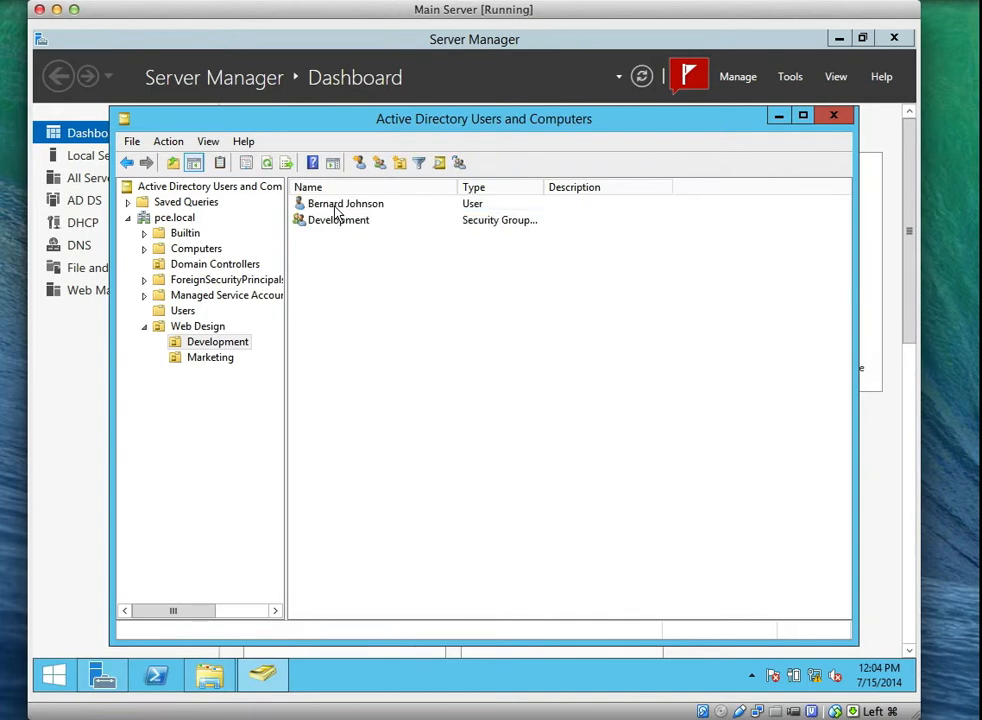
click(338, 225)
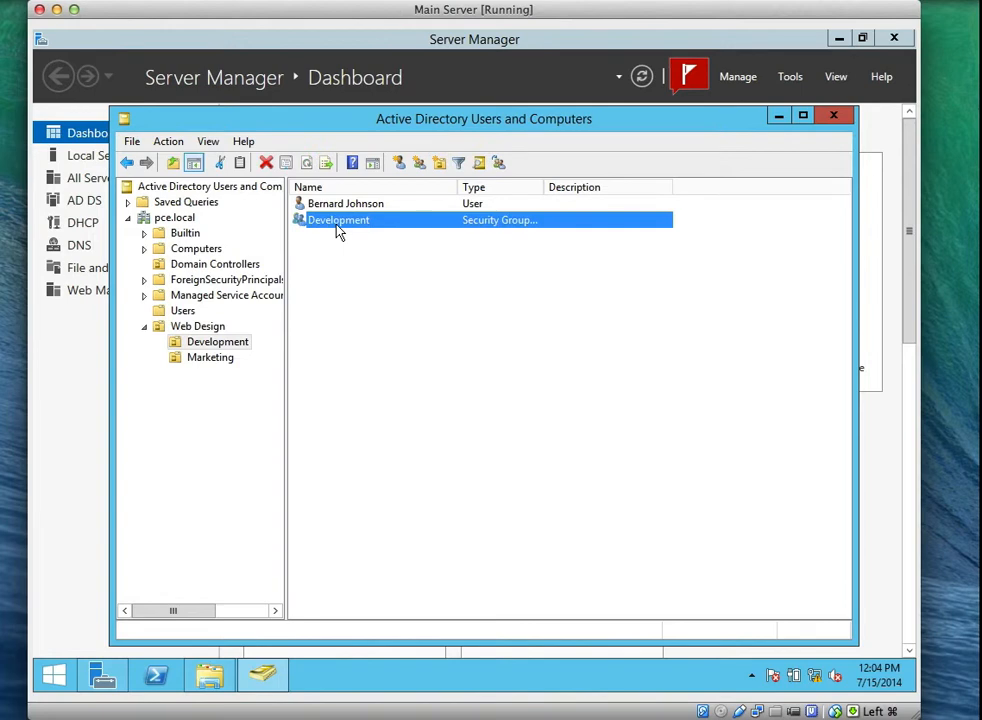
right_click(338, 229)
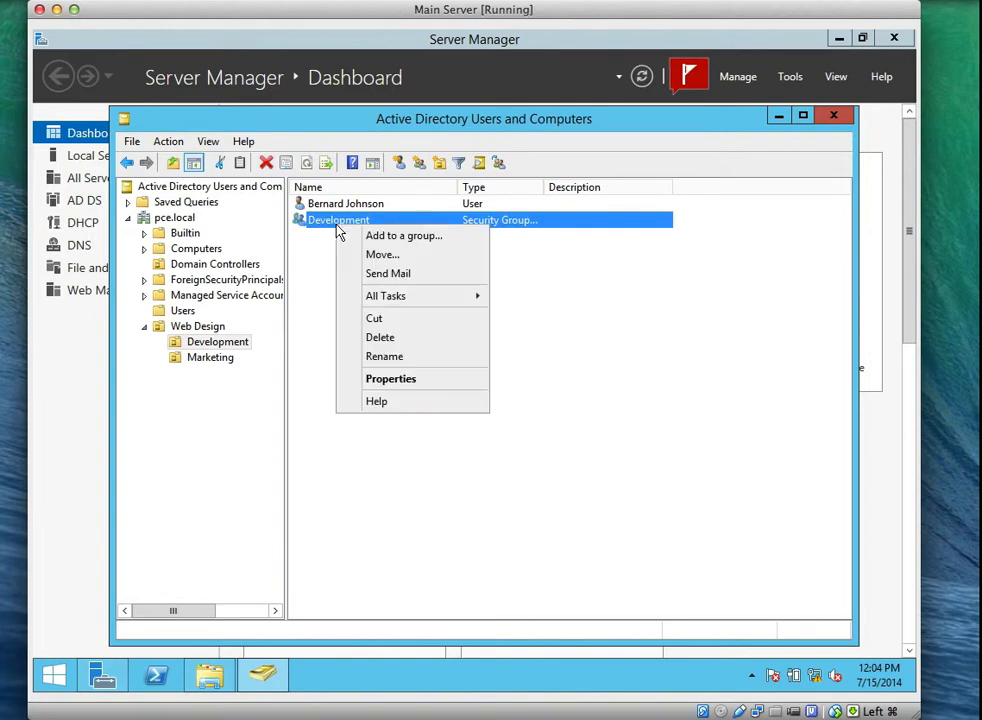
Add the Development OU's user account to the Development group's members and save.
click(382, 380)
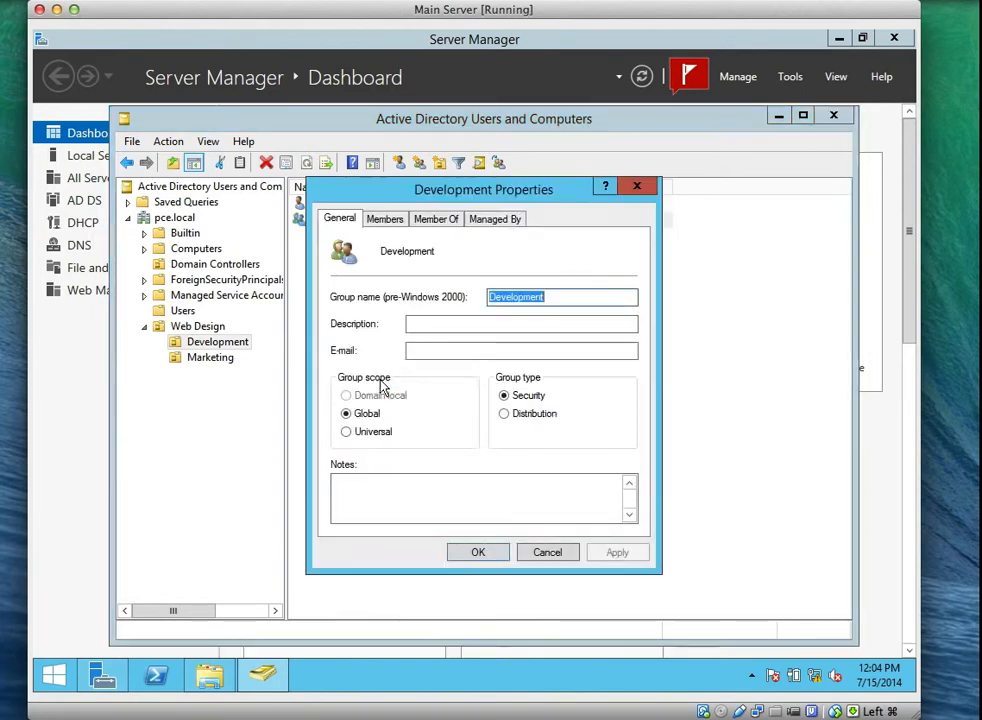
click(393, 221)
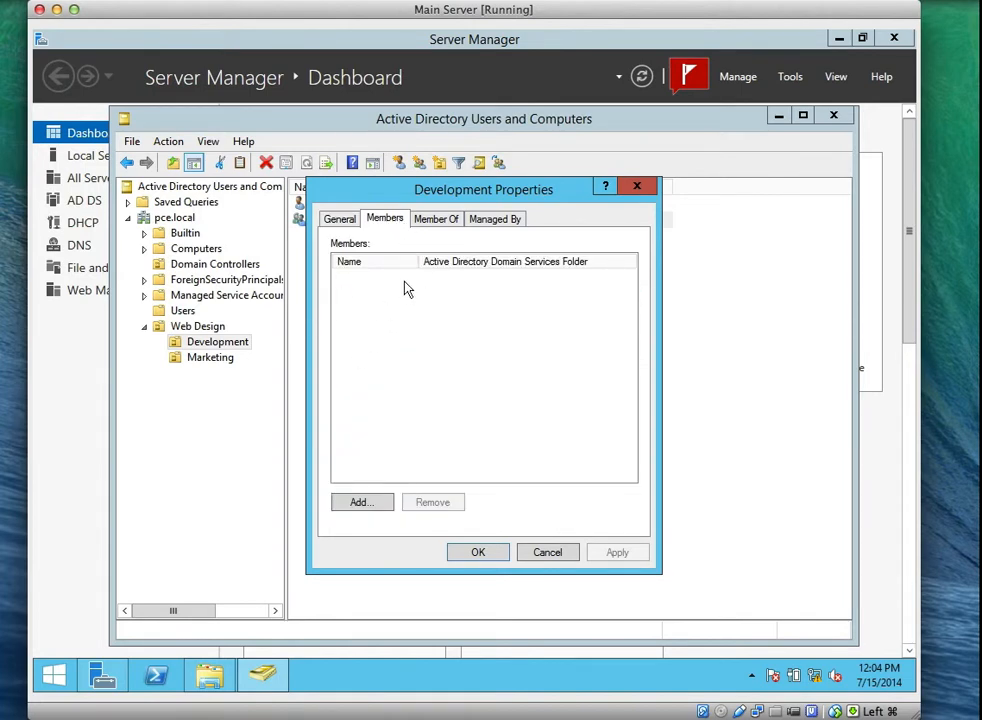
click(358, 503)
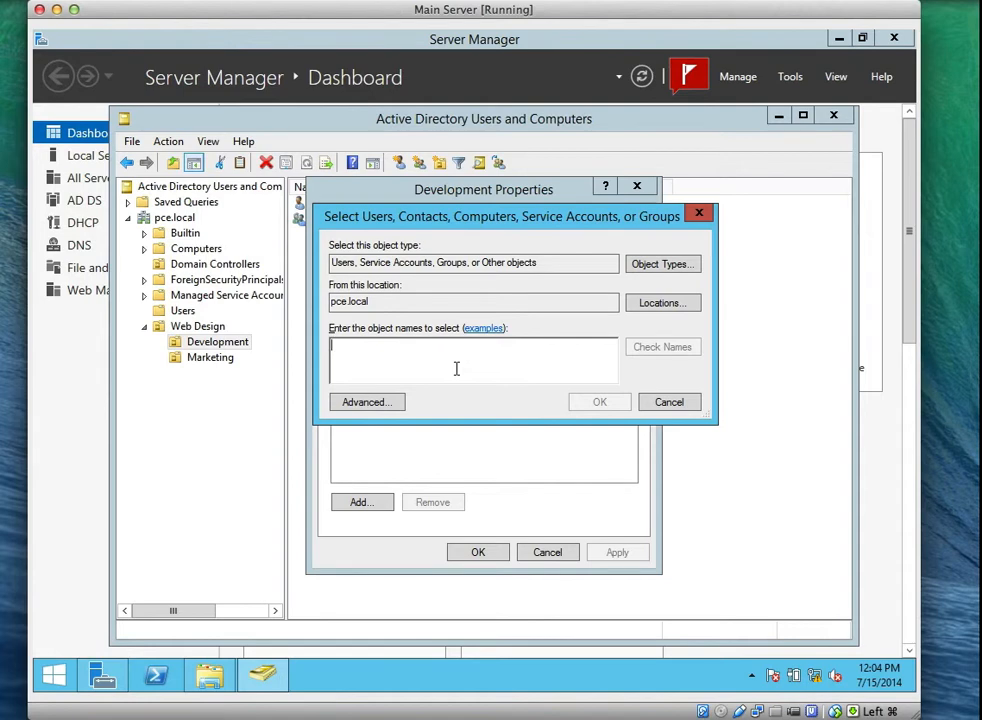
text(Jo)
key(BackSpace)
key(BackSpace)
text(Bern)
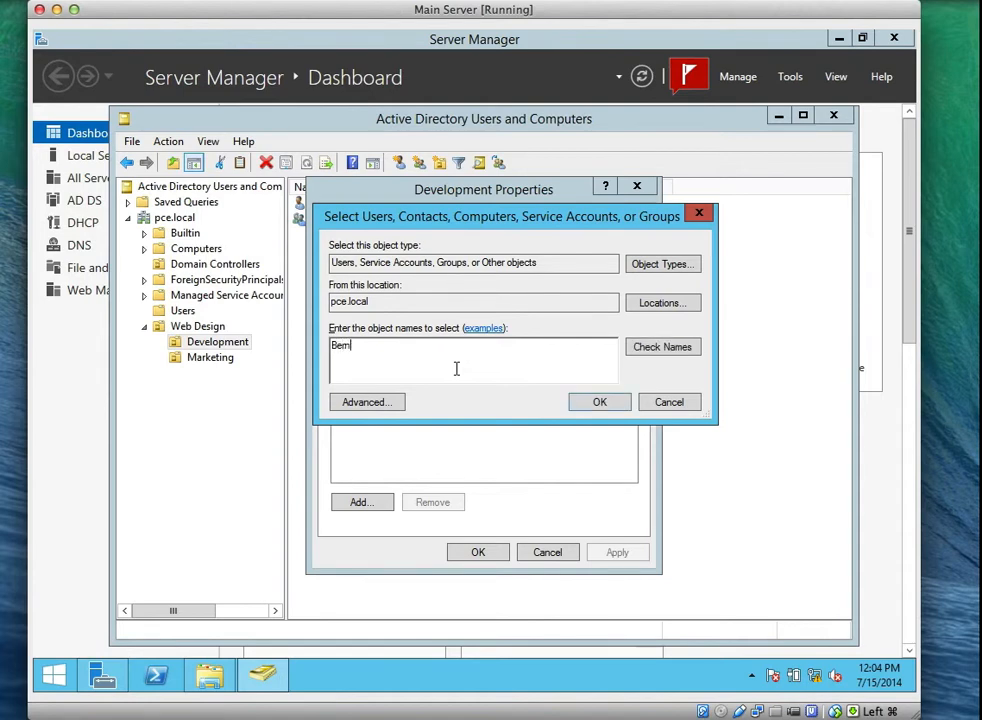
text(ard)
click(645, 350)
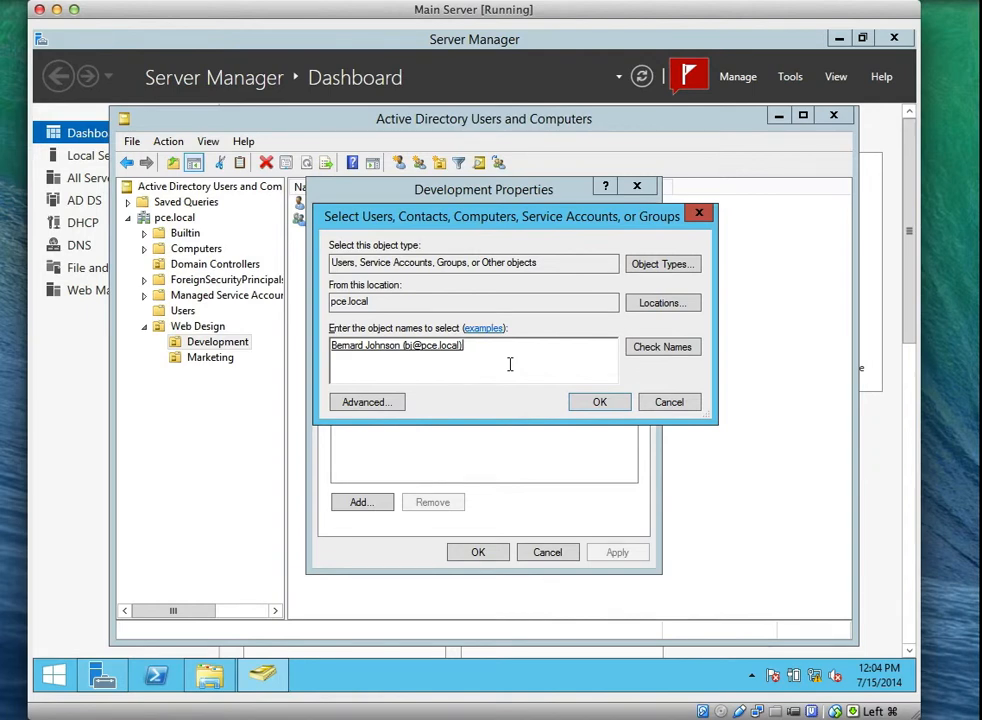
click(598, 401)
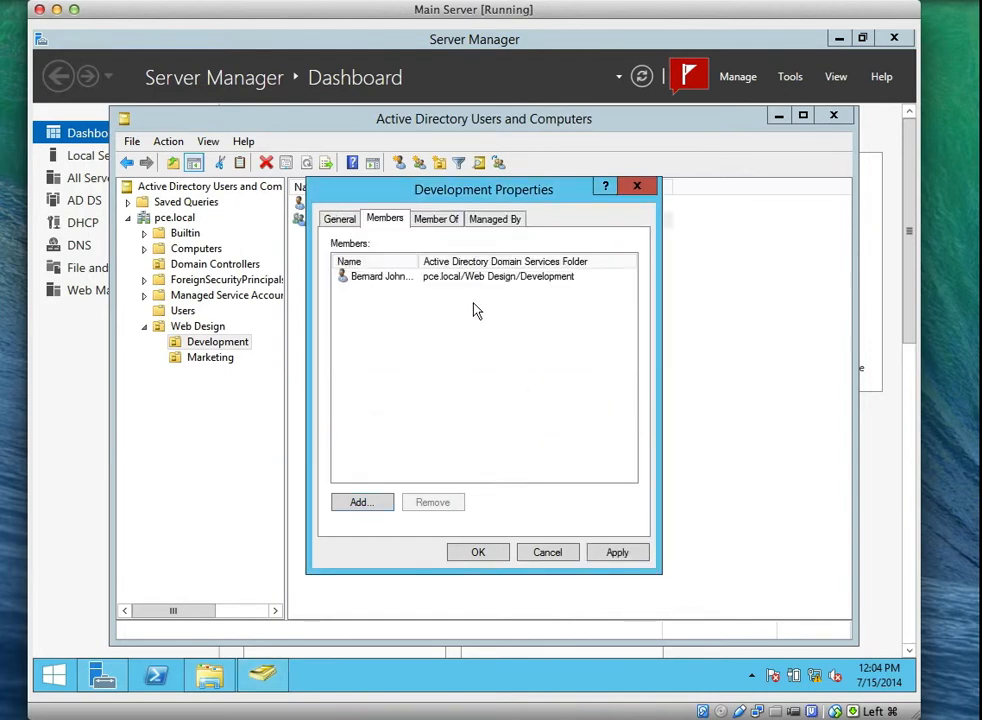
click(479, 553)
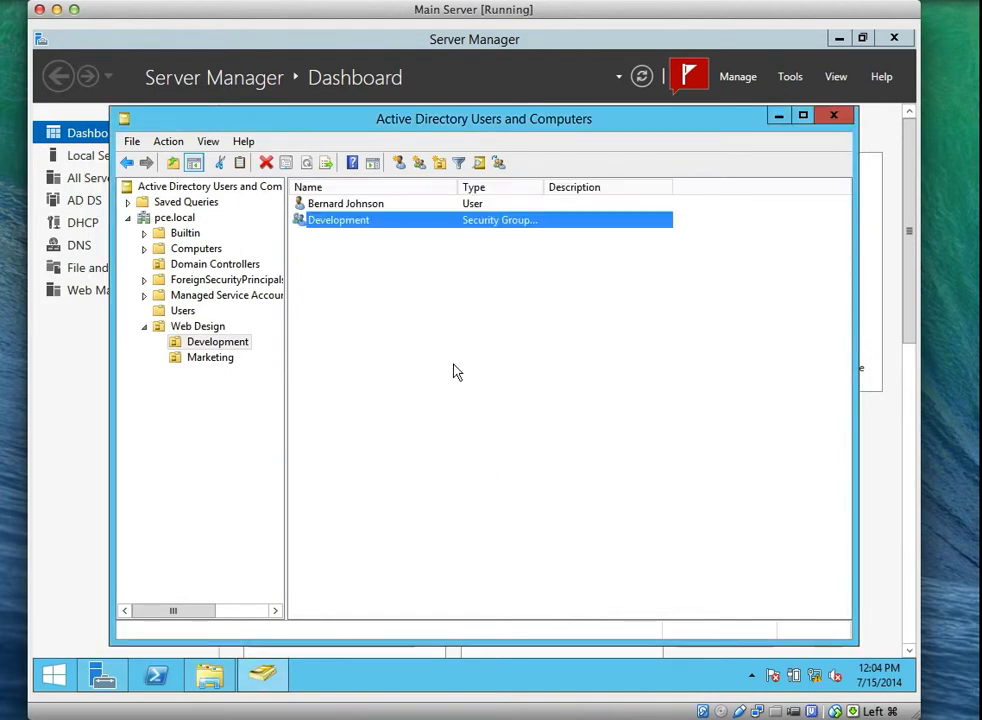
Confirm the user's Member Of list shows Development, then display the Marketing OU's contents.
double_click(345, 204)
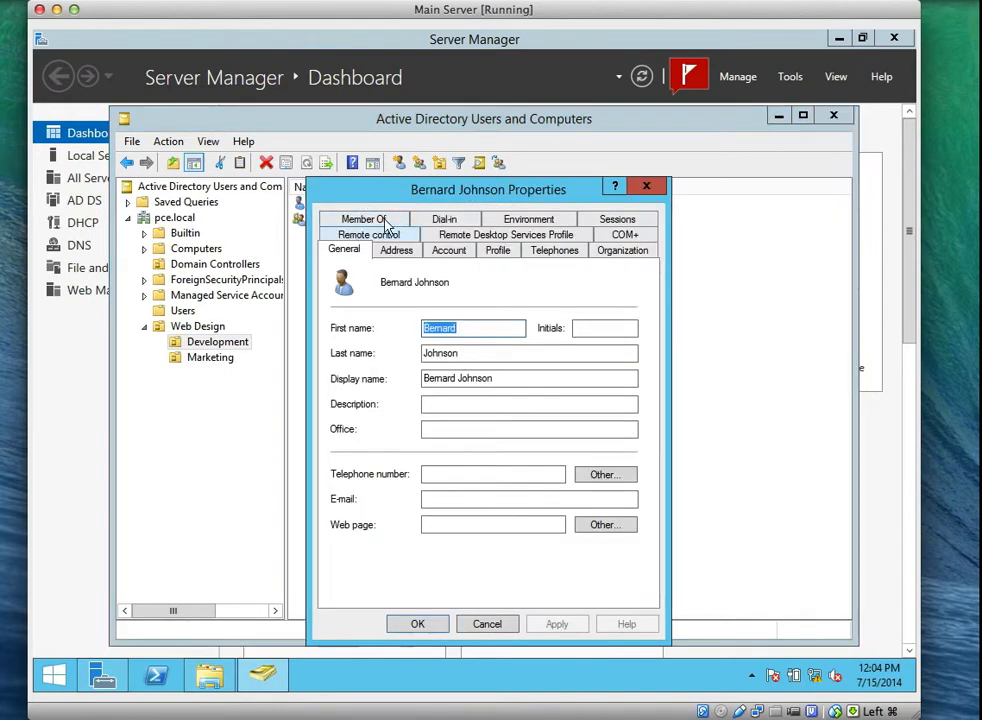
click(371, 220)
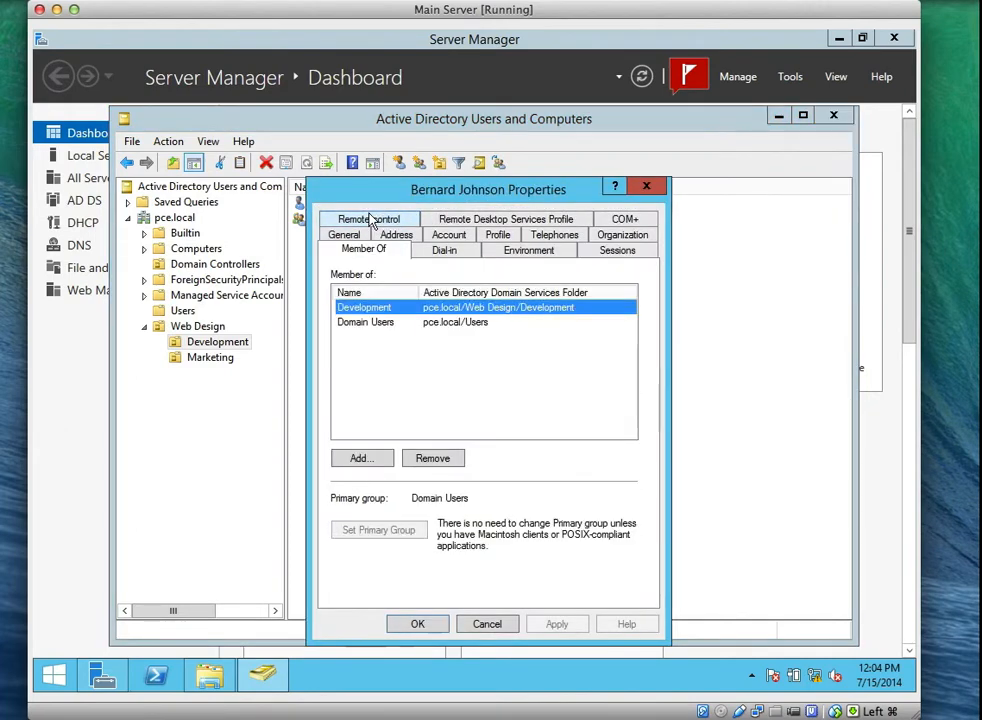
drag(419, 292, 433, 292)
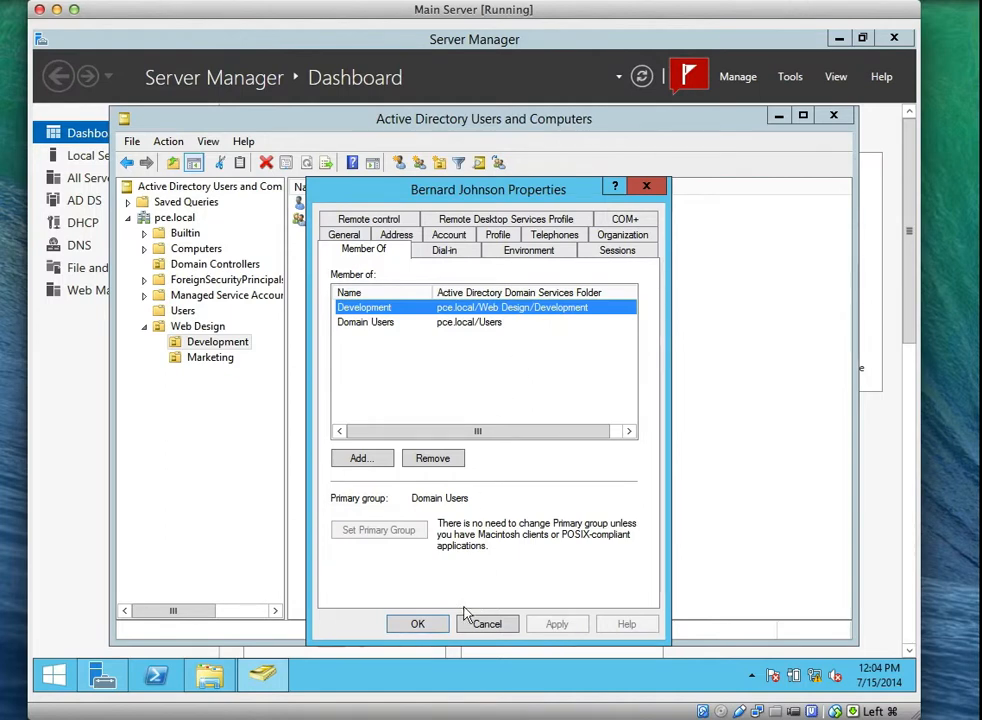
click(420, 624)
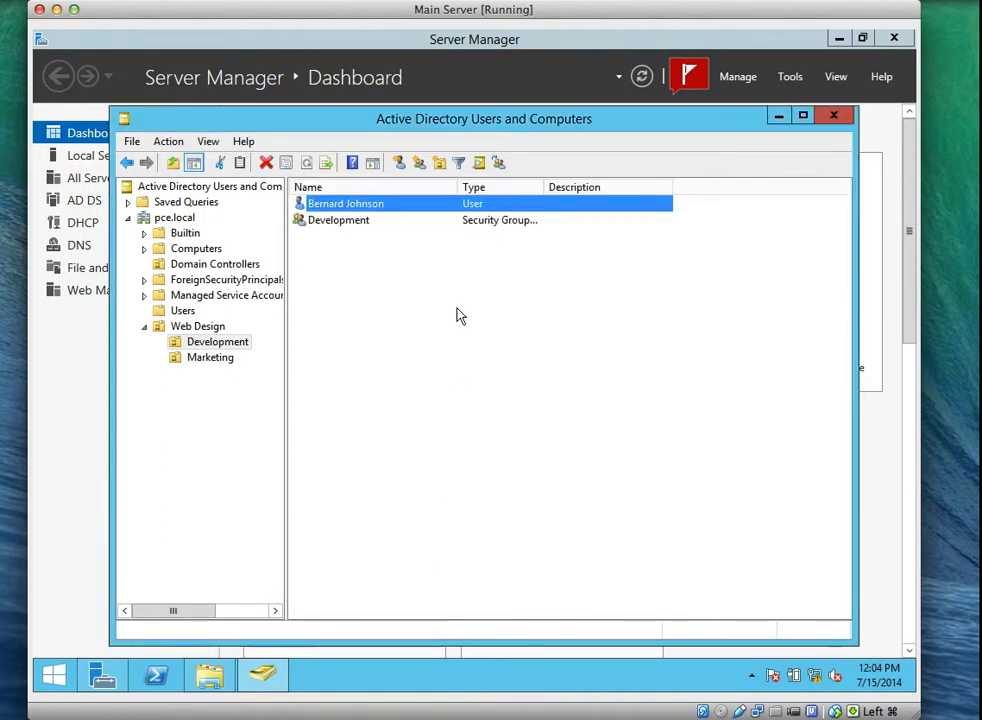
click(205, 358)
Create a new global security group named Marketing inside the Marketing OU.
right_click(397, 313)
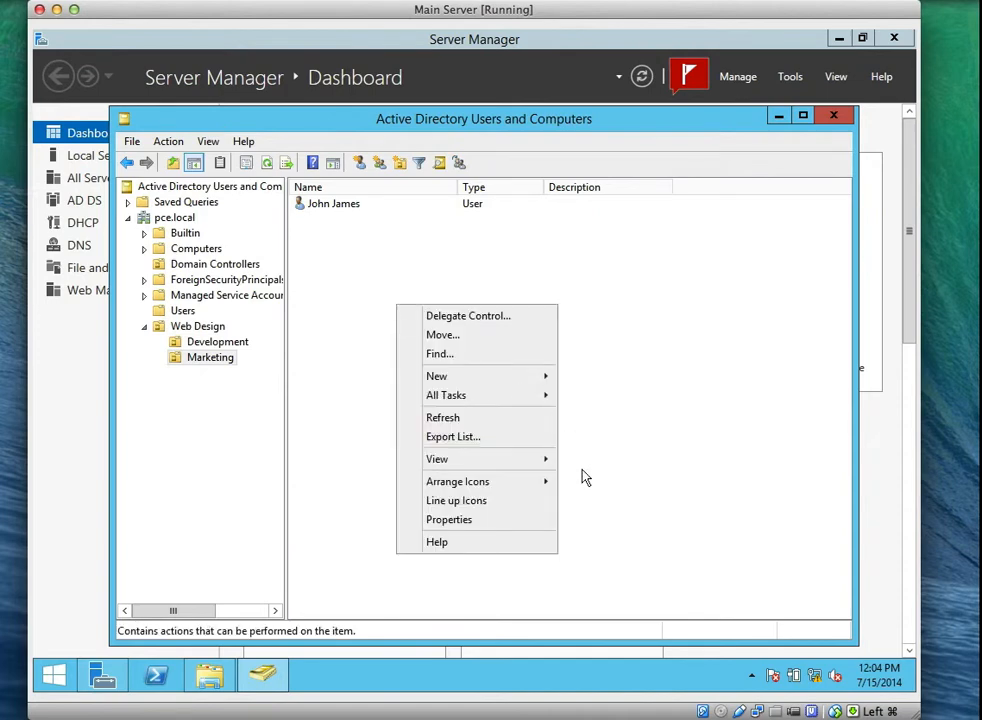
mouse_move(543, 378)
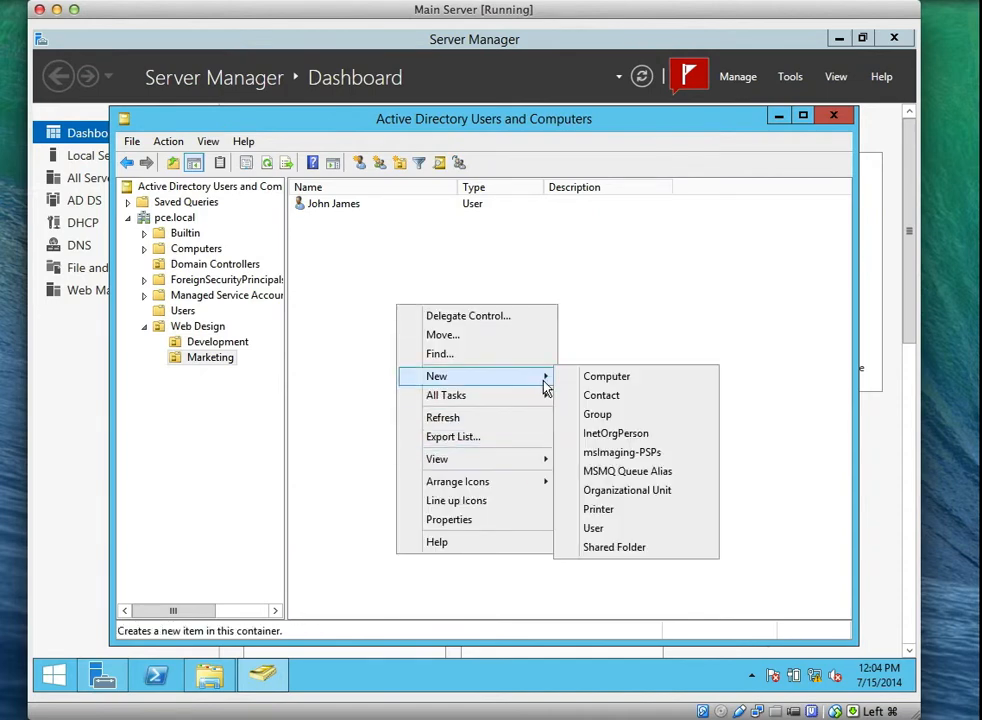
click(593, 412)
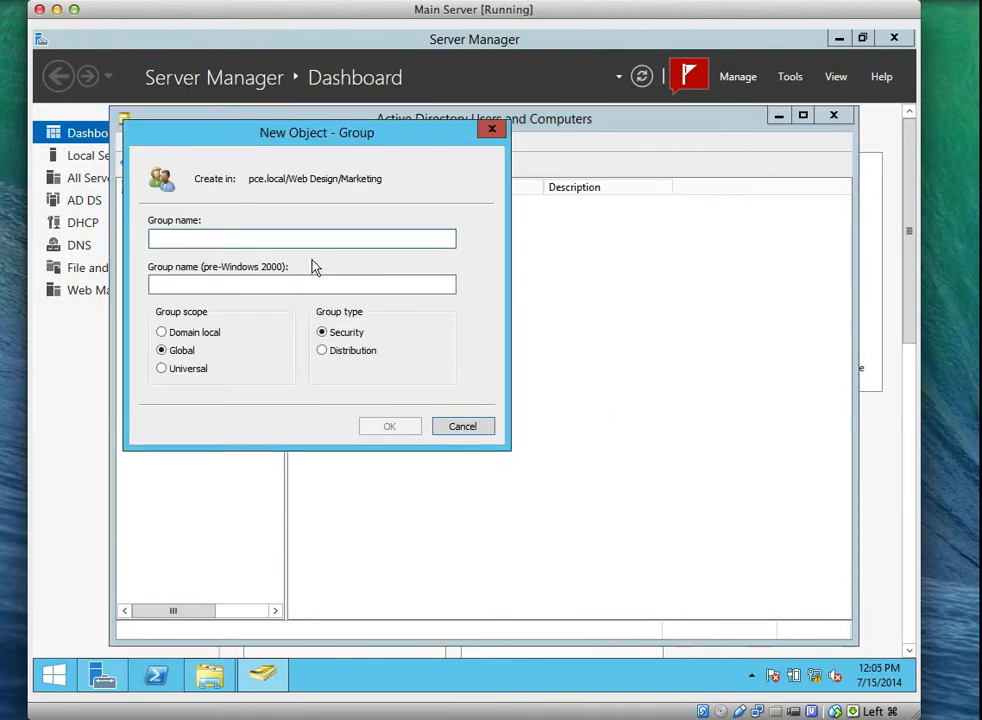
text(Mar)
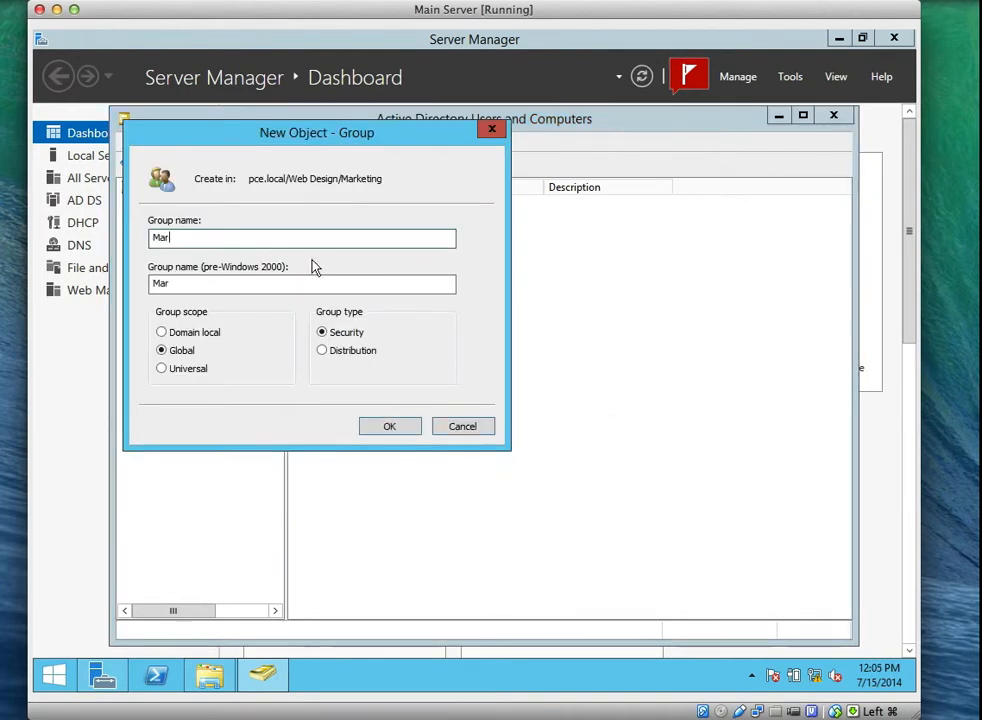
text(keting)
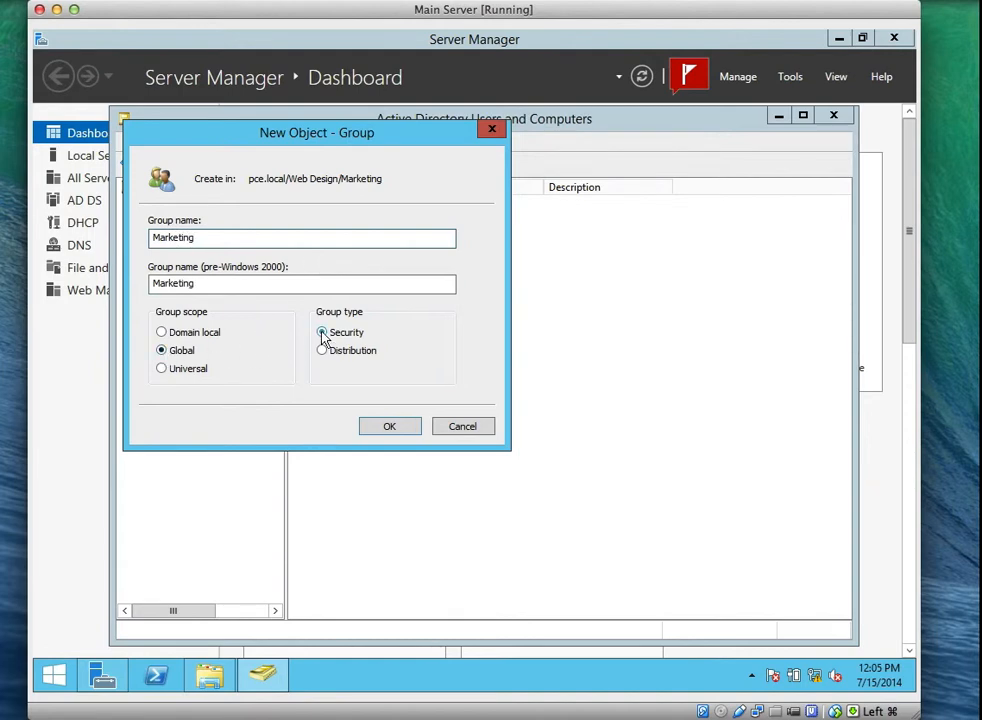
click(391, 428)
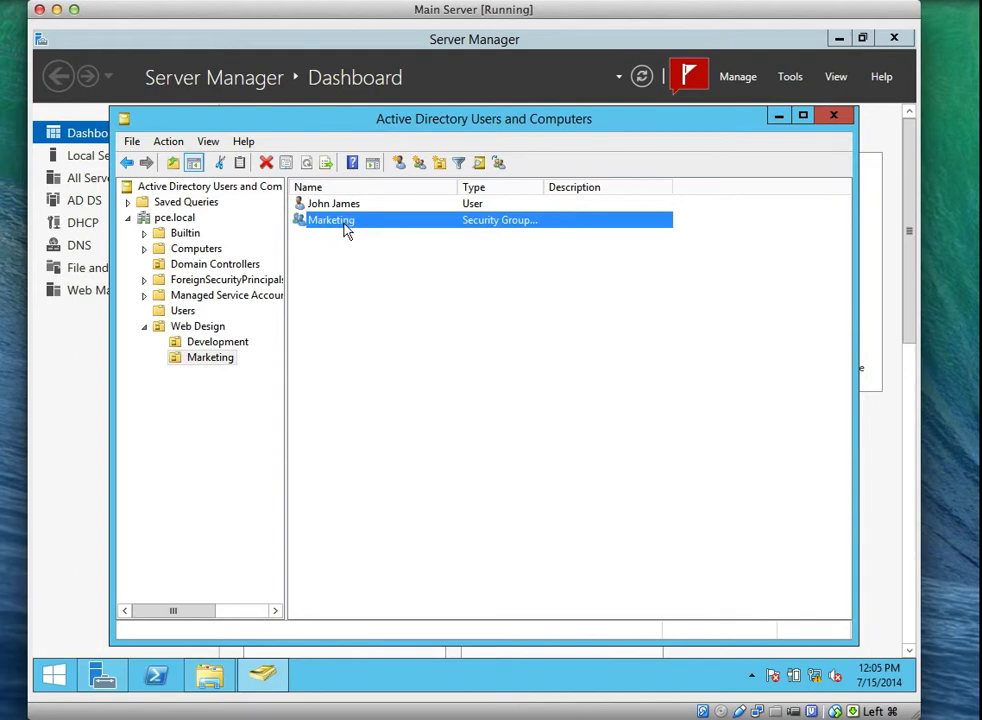
Add the Marketing OU's user account to the Marketing group's members and apply.
double_click(344, 226)
click(381, 224)
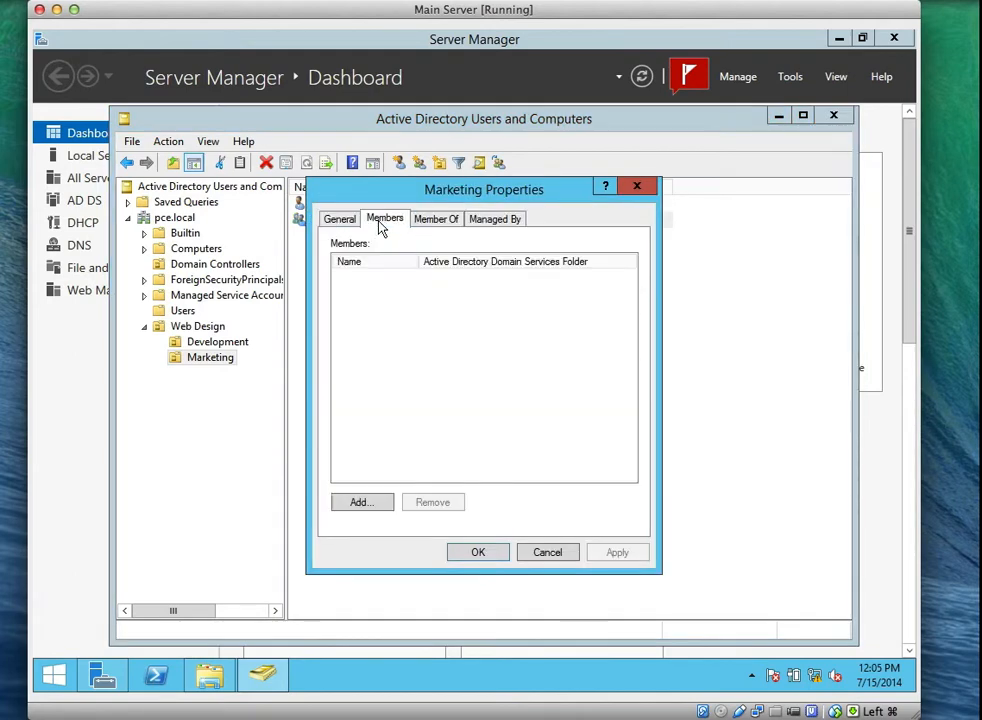
click(359, 503)
text(J)
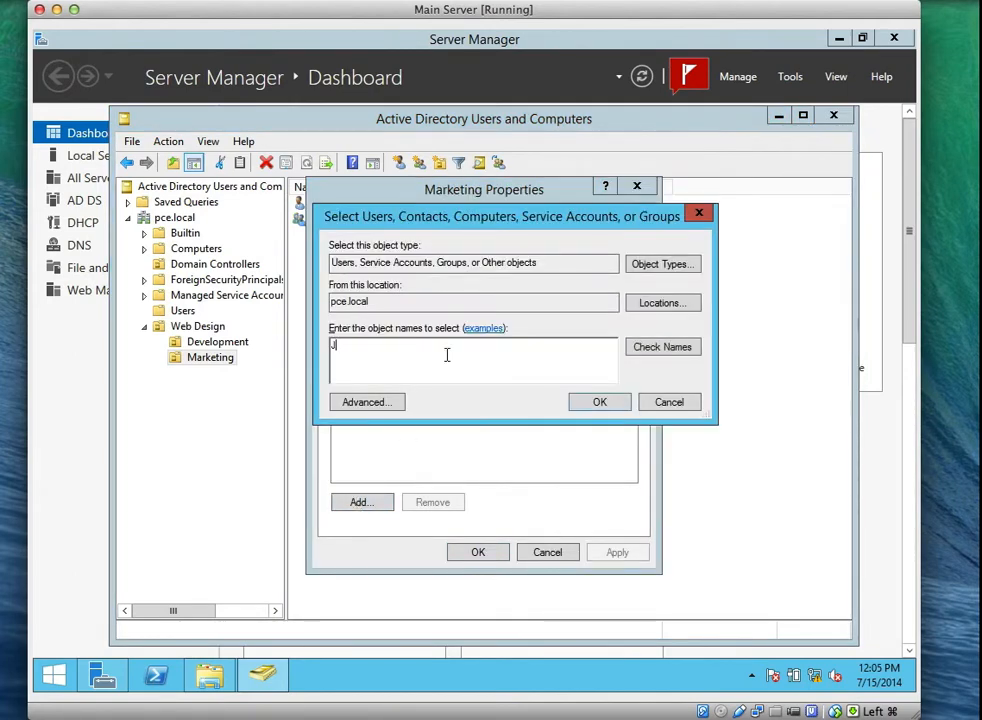
text(ohn)
click(640, 352)
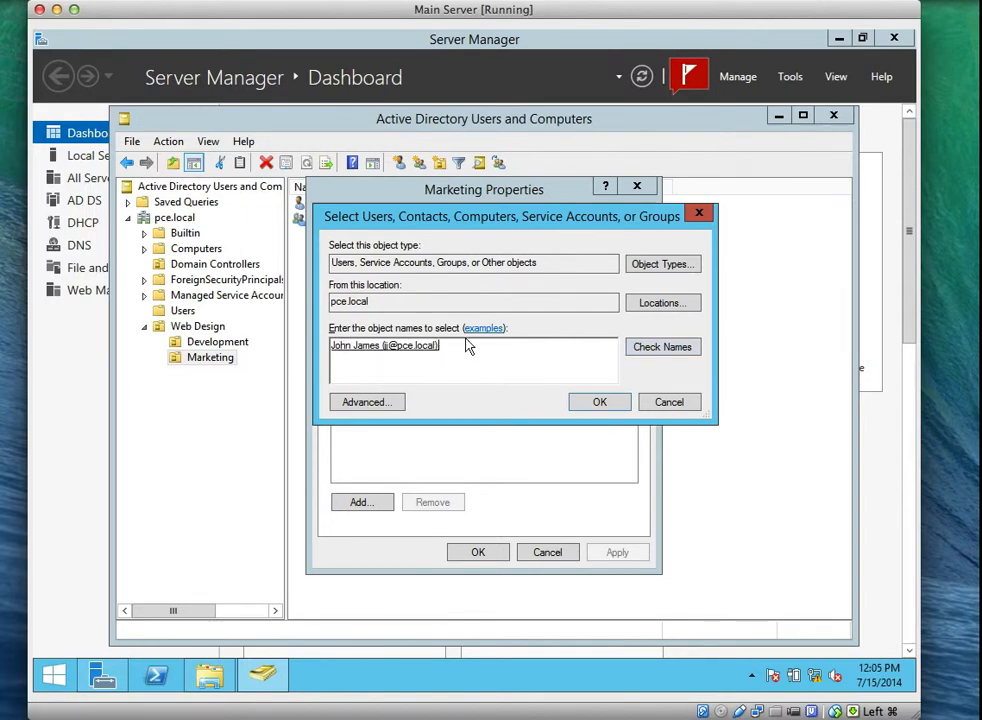
click(603, 403)
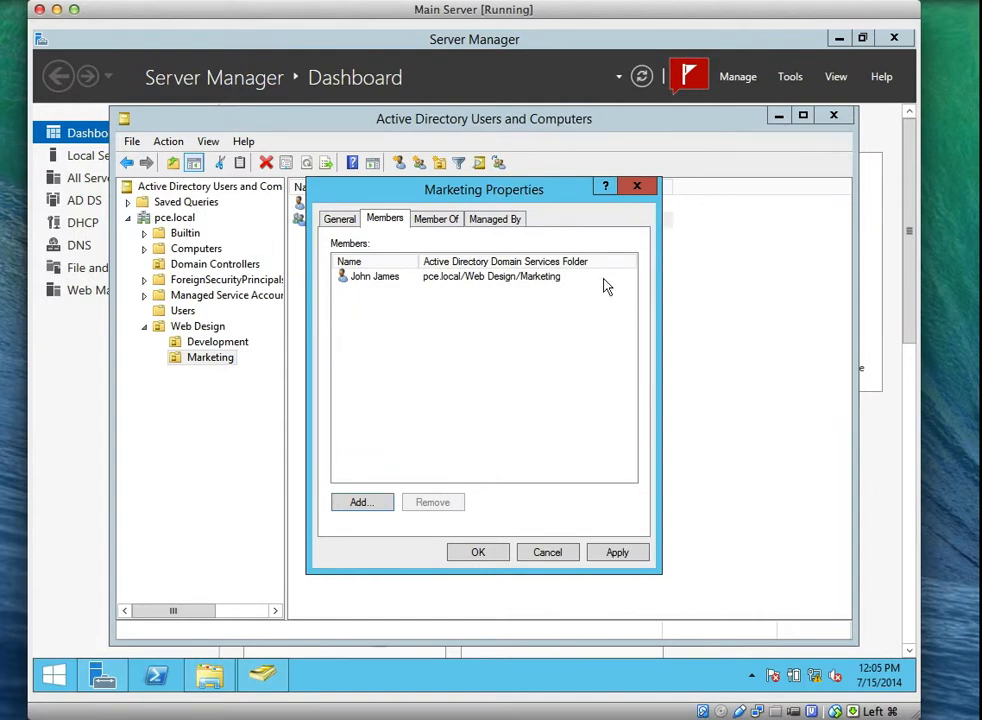
click(617, 553)
click(491, 553)
click(376, 343)
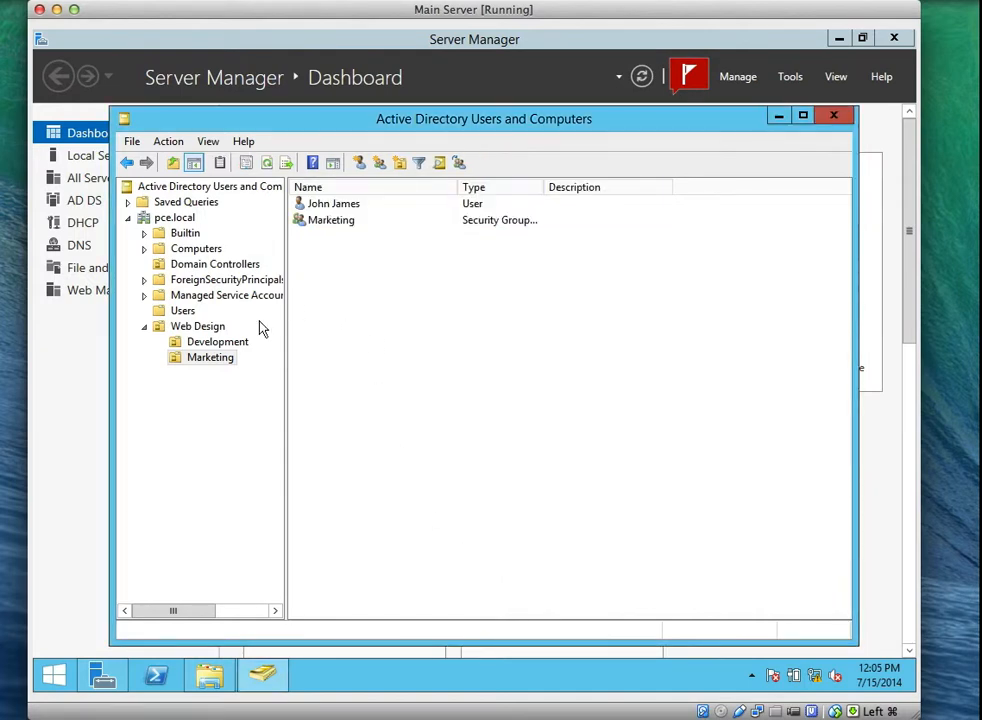
click(218, 343)
Minimize the directory console and bring up E:\Data in File Explorer.
click(212, 358)
click(778, 116)
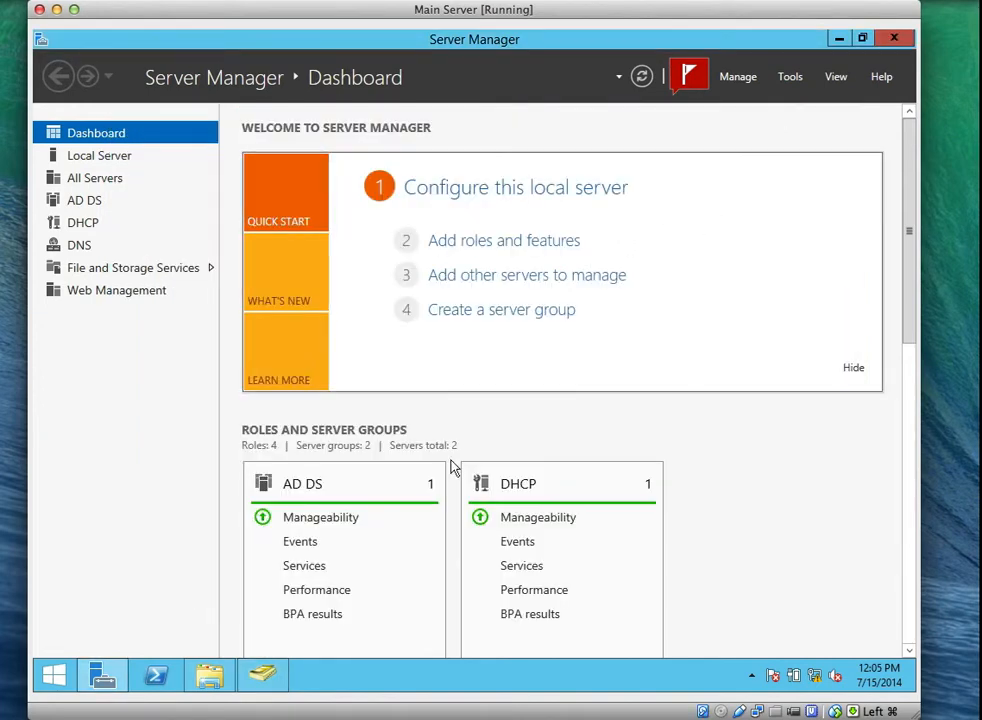
click(208, 675)
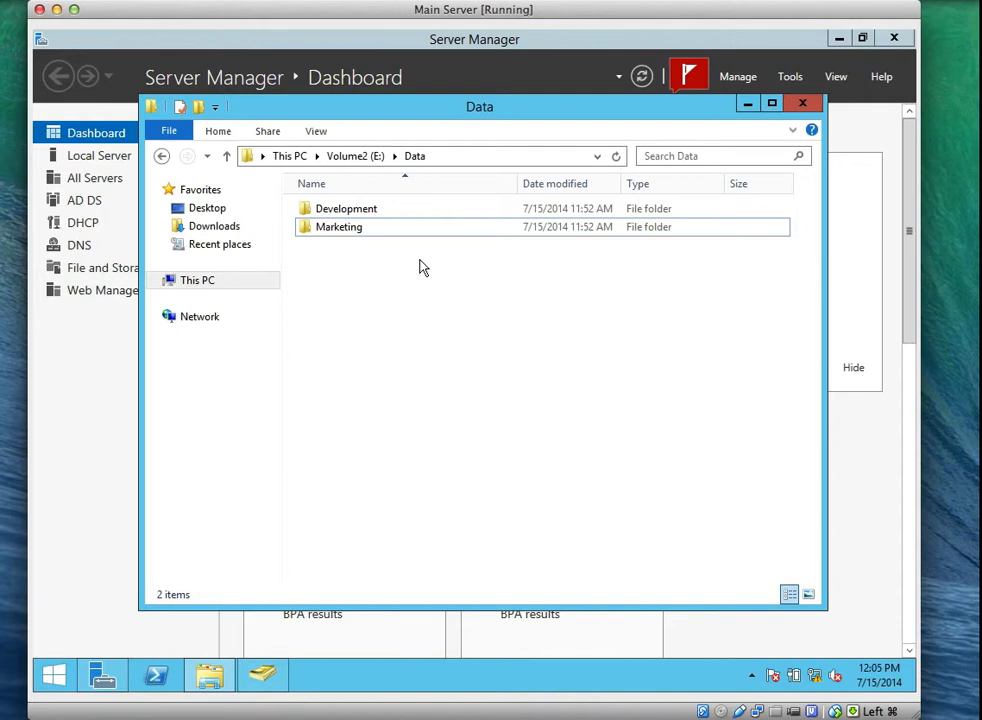
Add the Development group to the E:\Data\Development folder's security permissions.
click(377, 212)
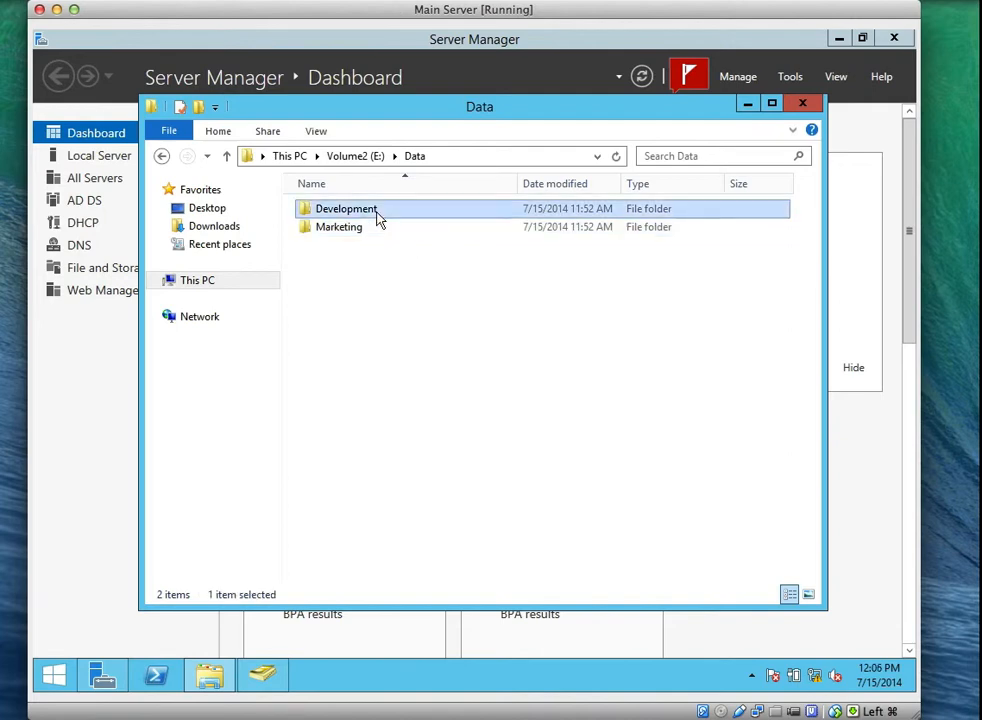
right_click(377, 214)
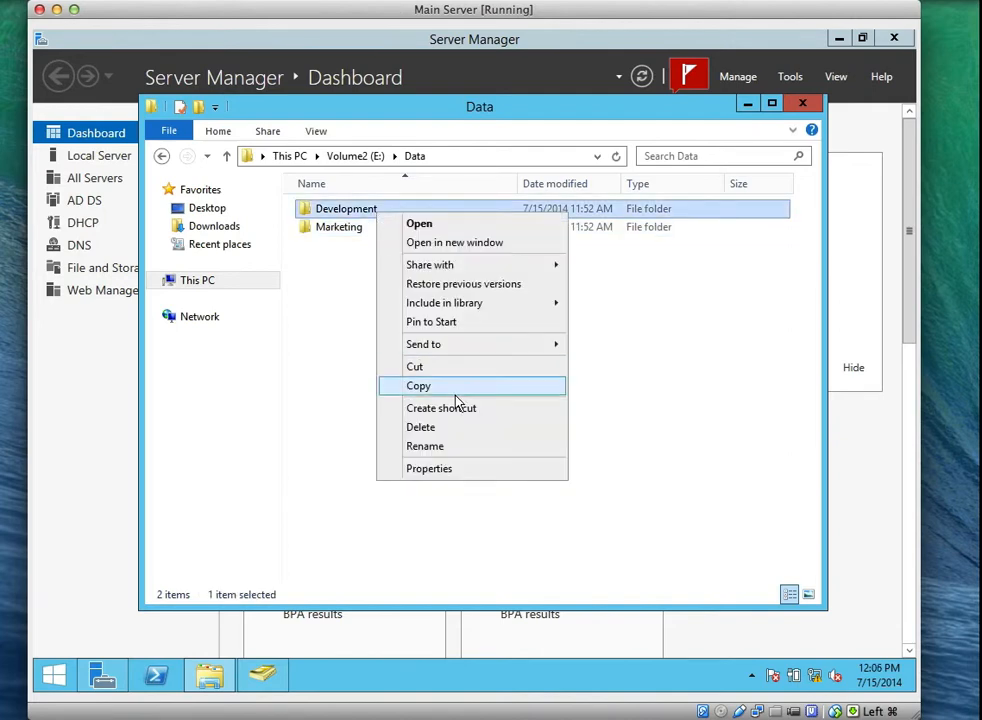
click(448, 470)
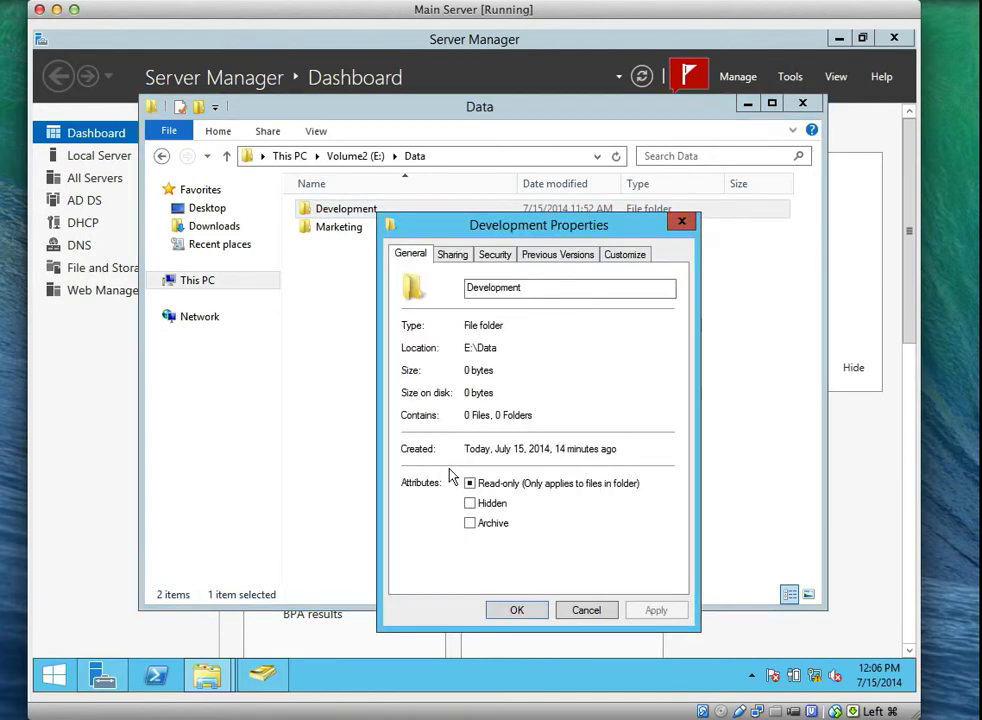
click(497, 256)
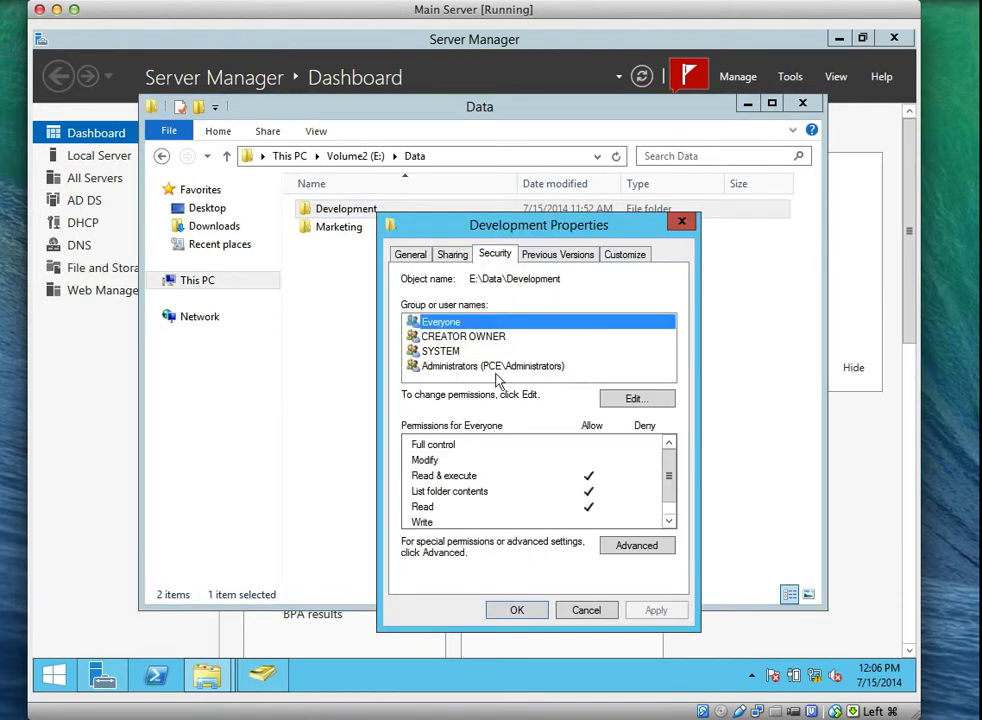
click(640, 399)
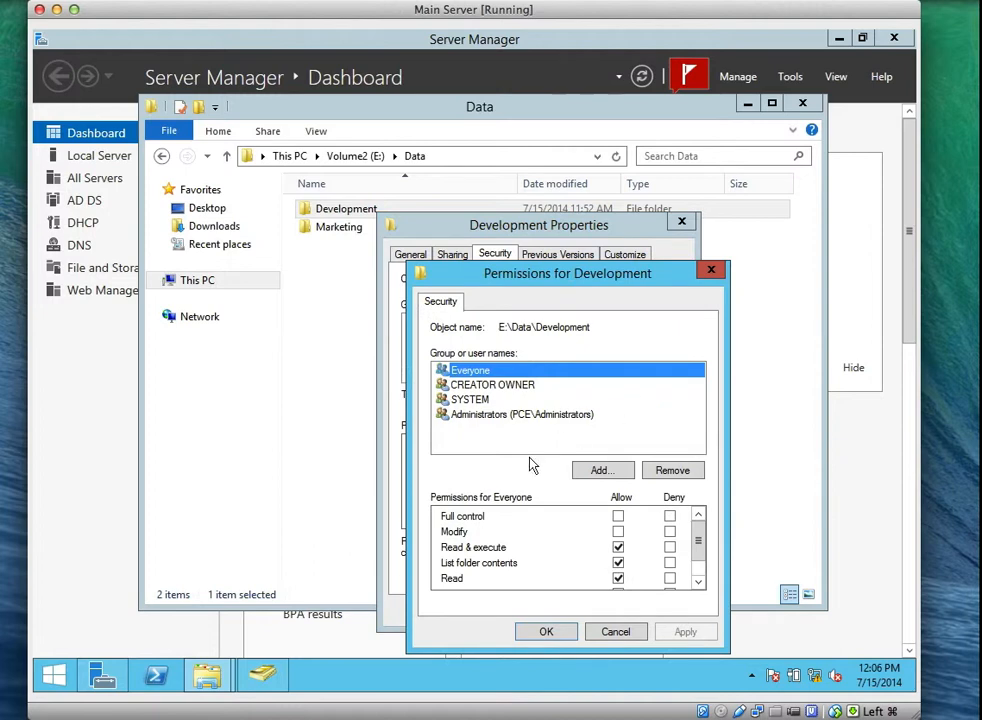
click(606, 472)
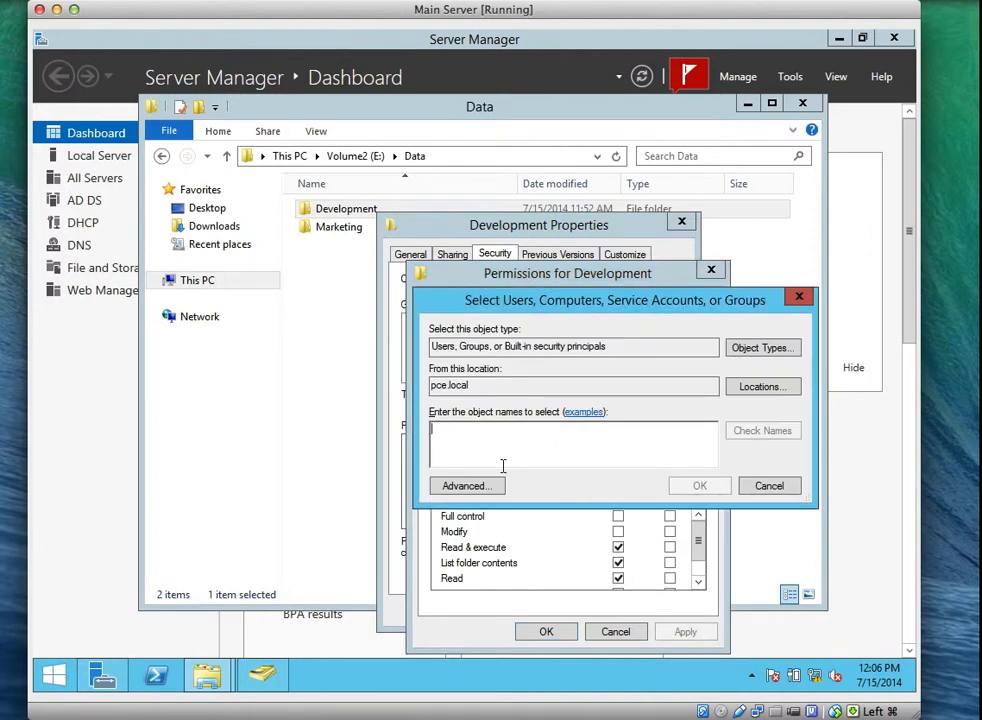
text(devel)
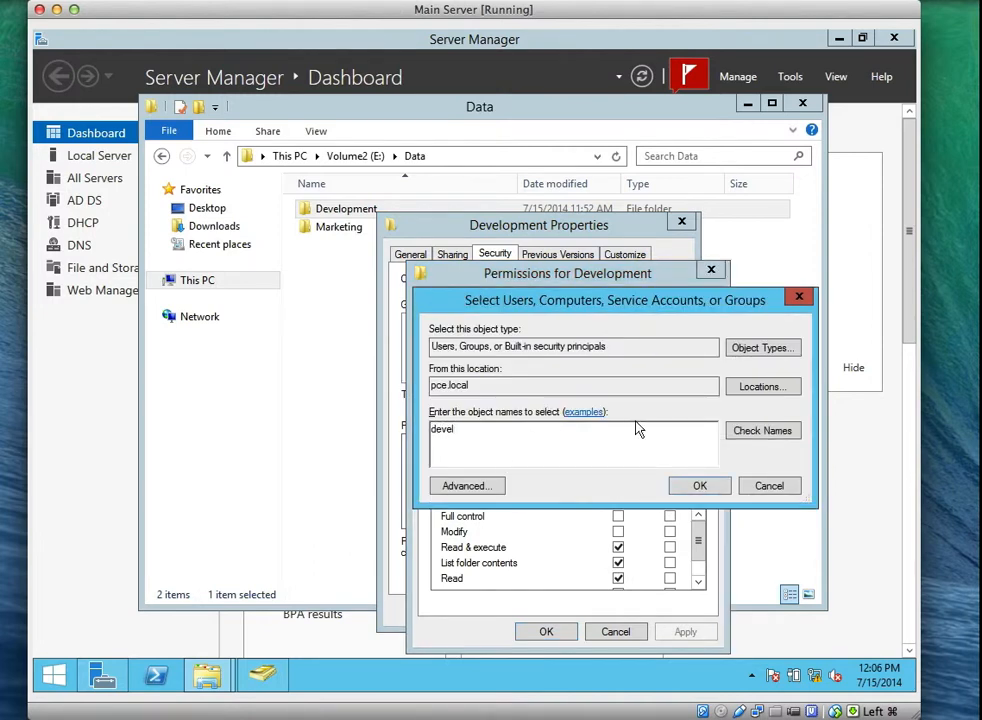
click(757, 432)
click(694, 486)
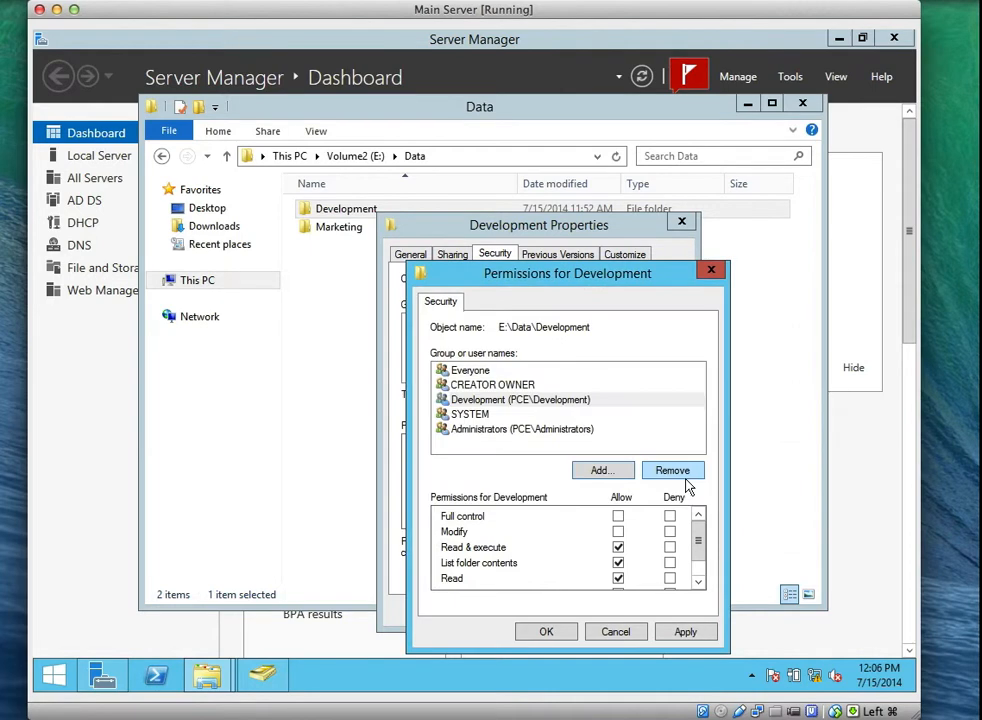
Allow the Development group Modify access, apply, and close the folder's dialogs.
click(520, 399)
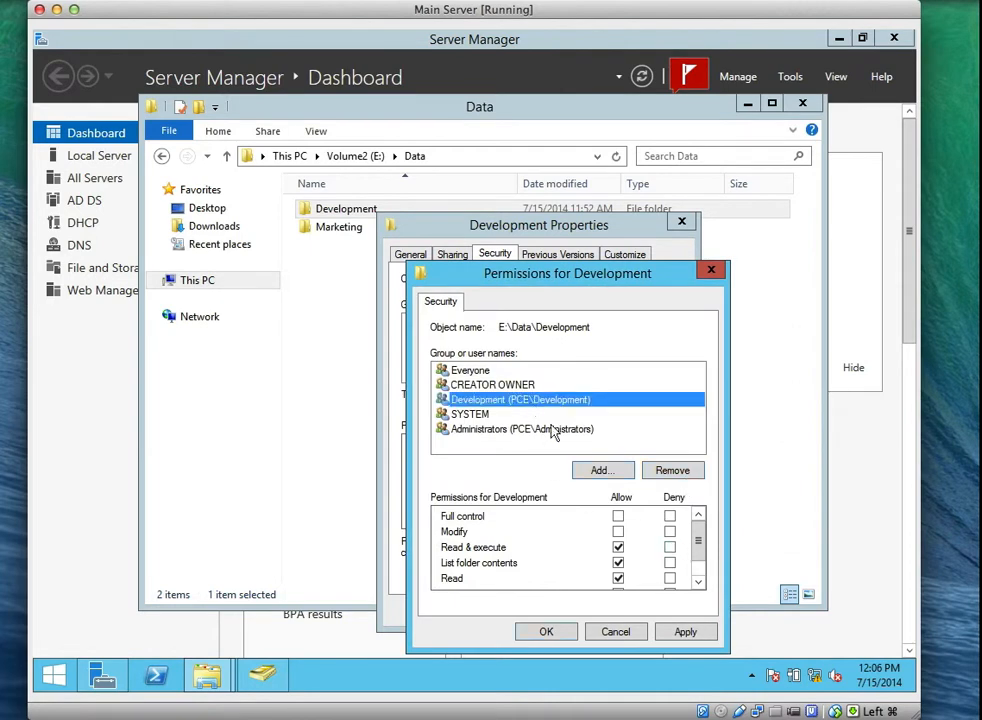
click(618, 532)
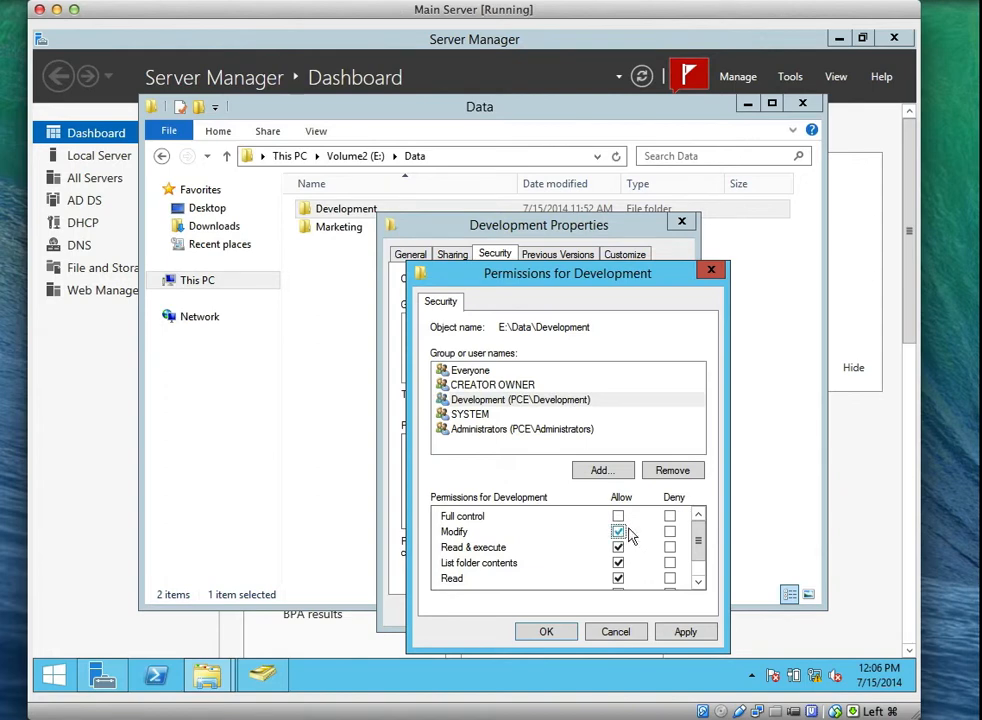
mouse_move(703, 547)
mouse_down()
mouse_move(704, 566)
mouse_move(706, 528)
mouse_up()
click(689, 632)
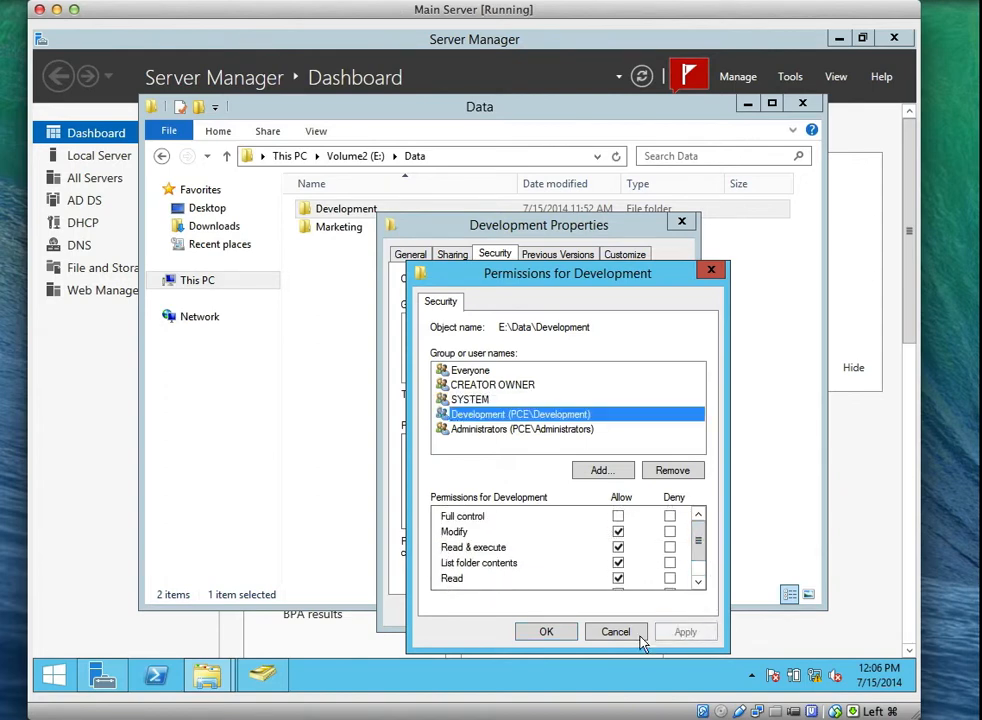
click(546, 632)
click(516, 609)
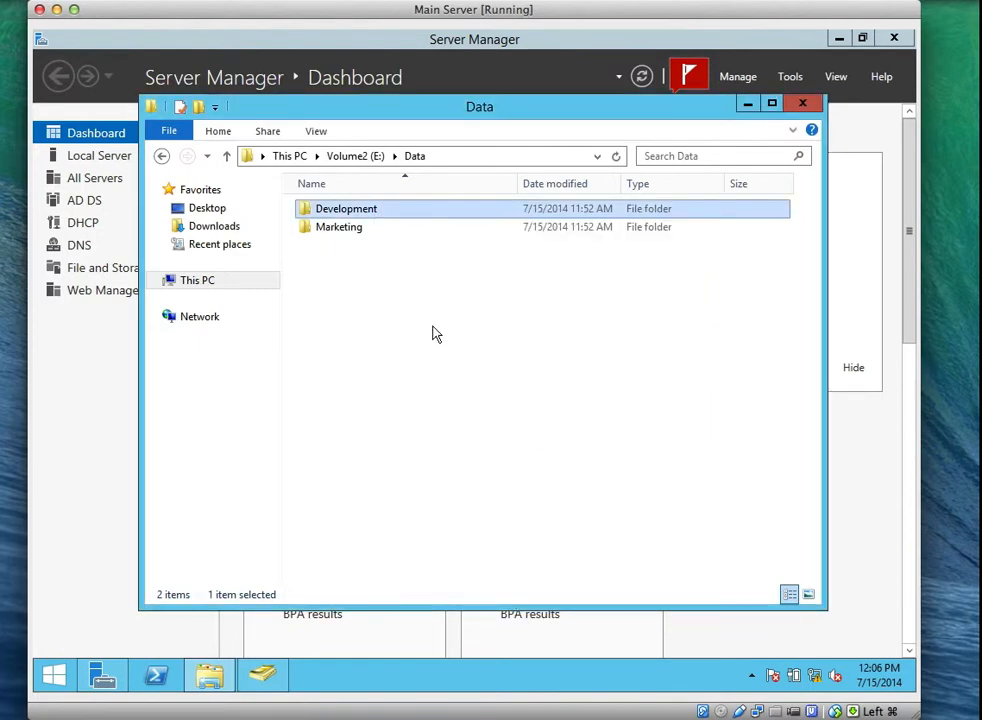
Add the Marketing group to the E:\Data\Marketing folder's security permissions.
click(340, 228)
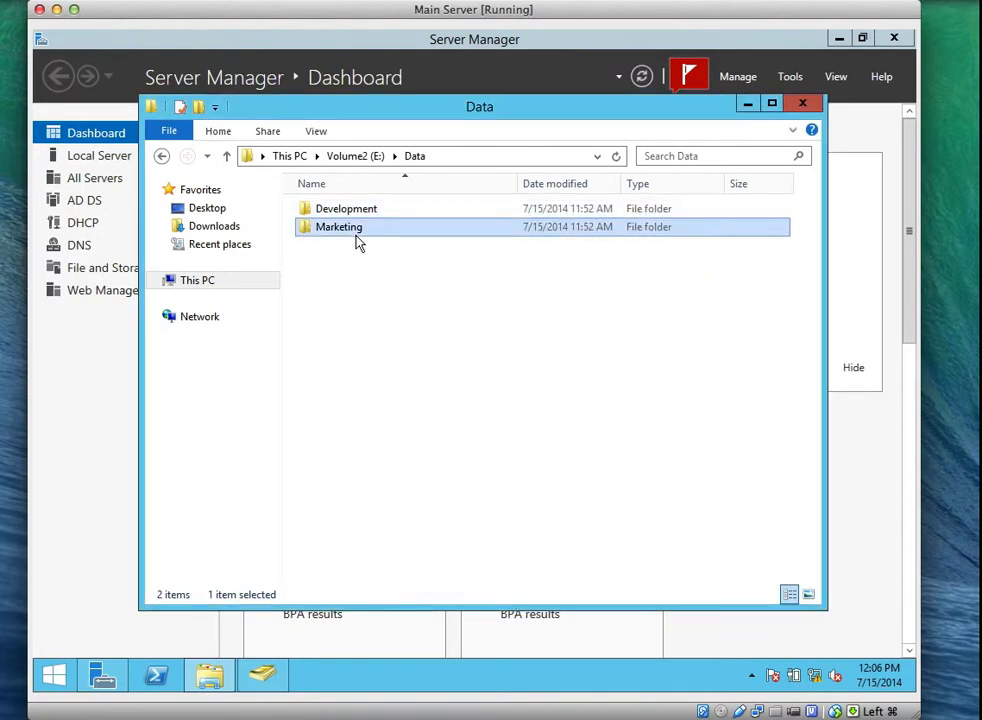
right_click(357, 240)
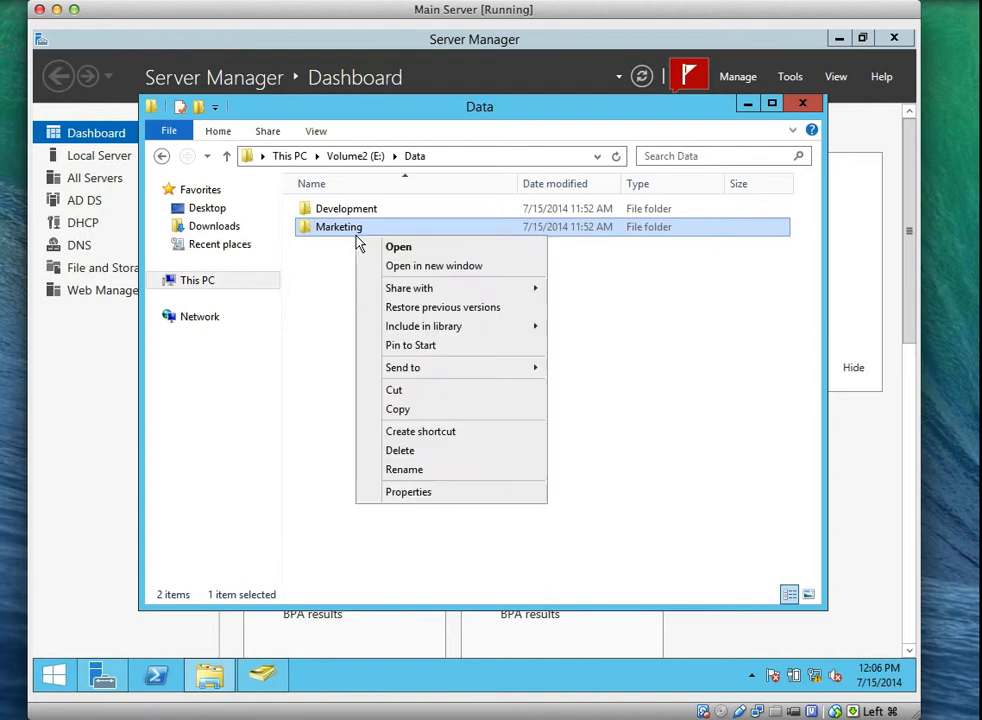
click(440, 493)
click(472, 280)
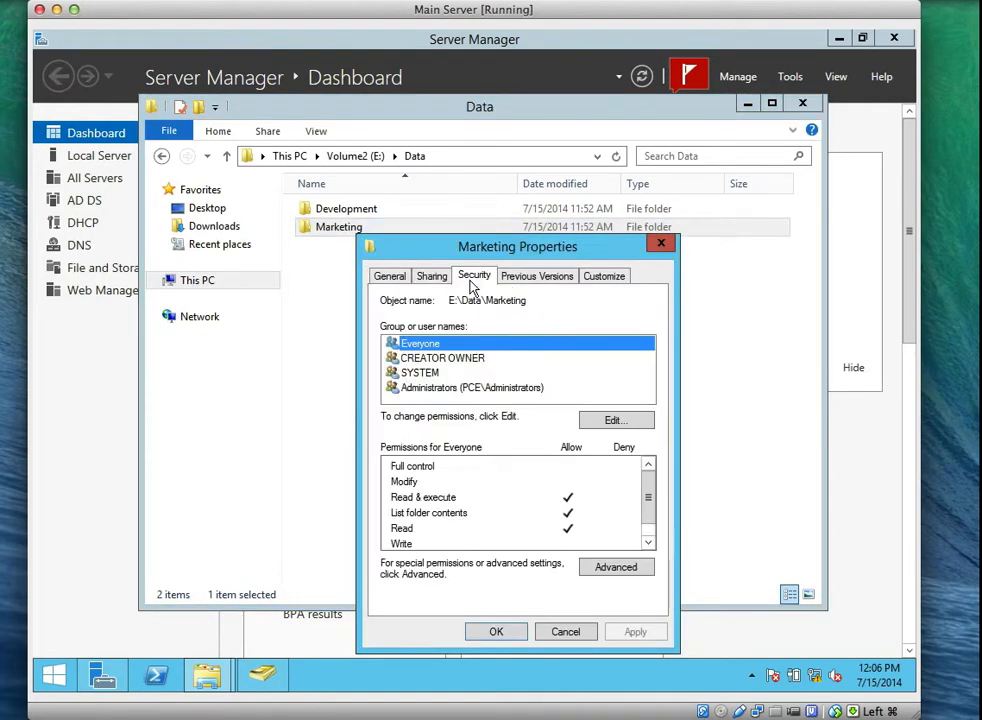
click(614, 421)
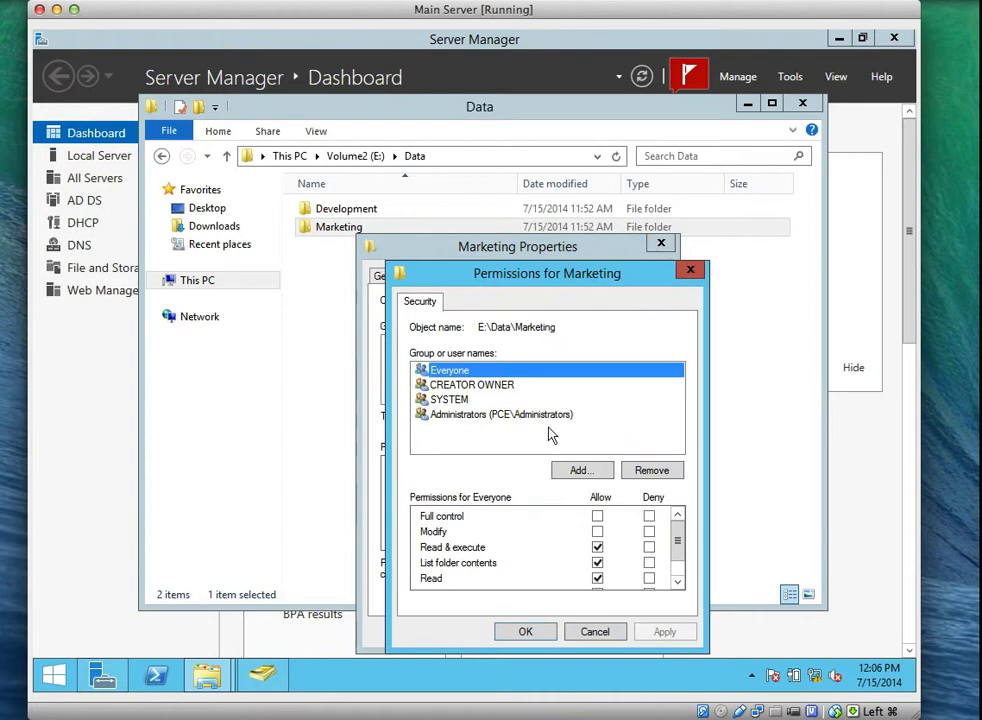
click(584, 472)
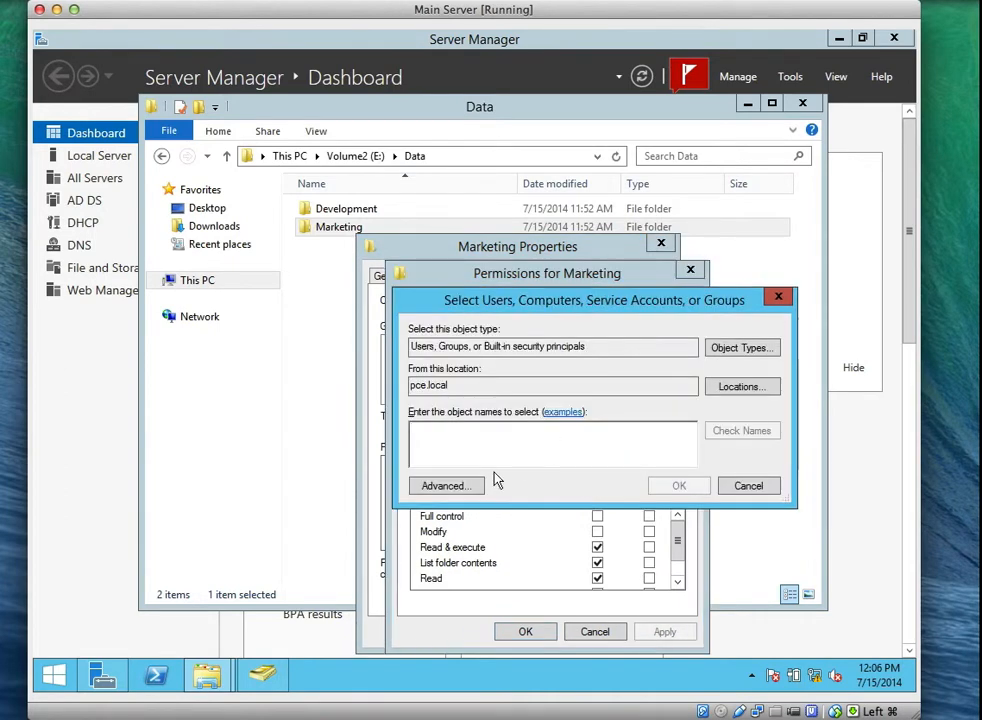
text(Mark)
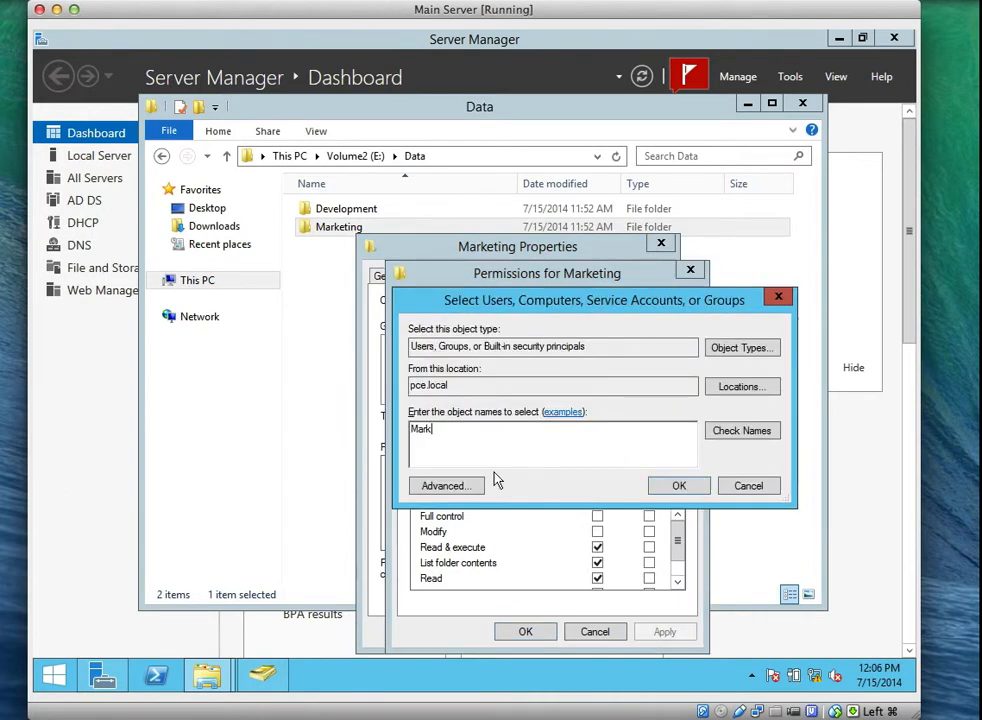
text(eting)
click(670, 486)
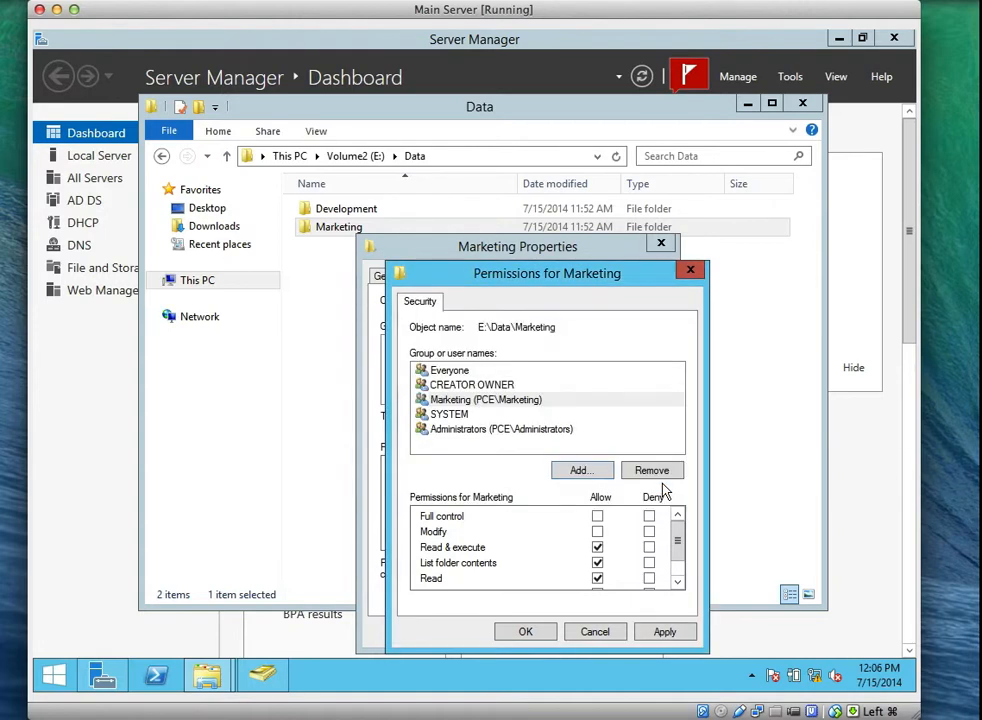
Allow the Marketing group Modify access, apply, and close the permission dialogs.
click(470, 401)
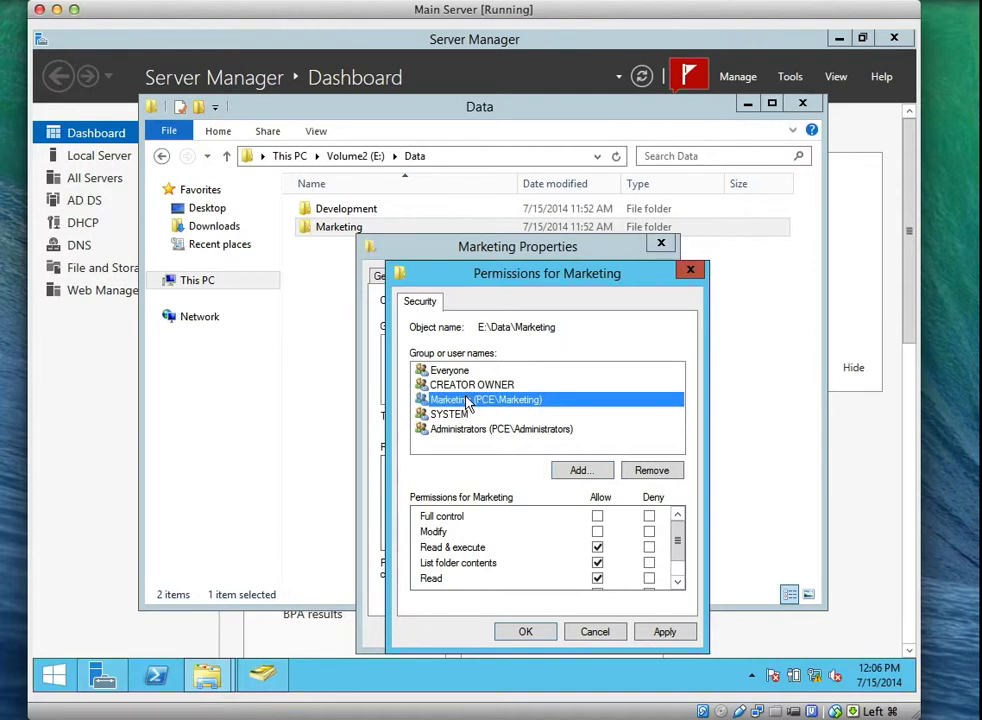
click(456, 384)
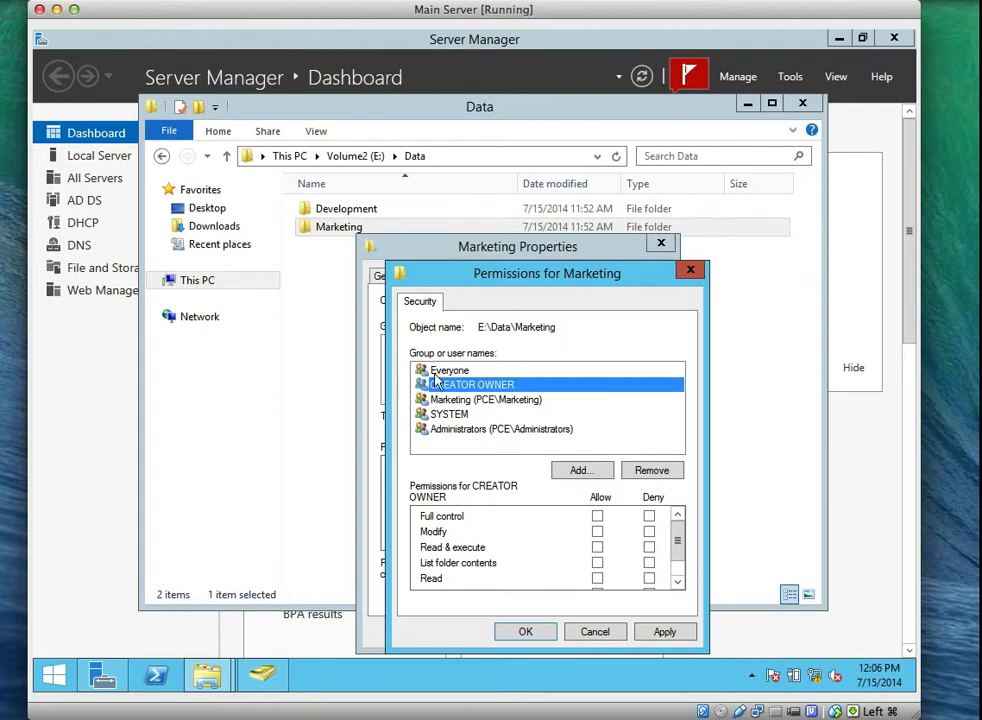
click(464, 401)
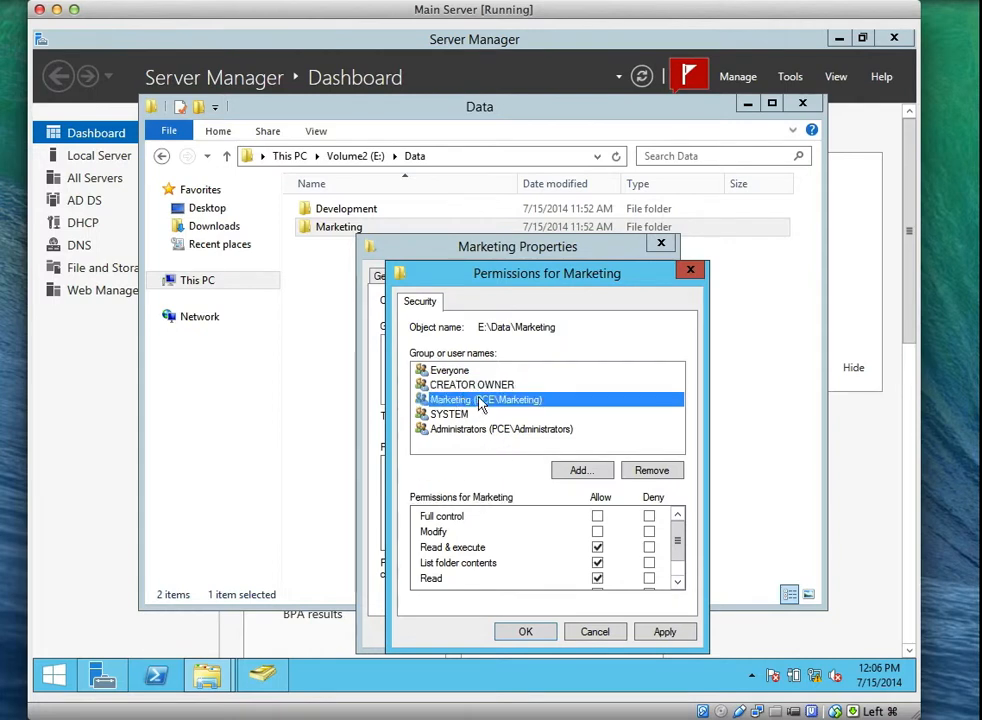
click(597, 534)
click(664, 631)
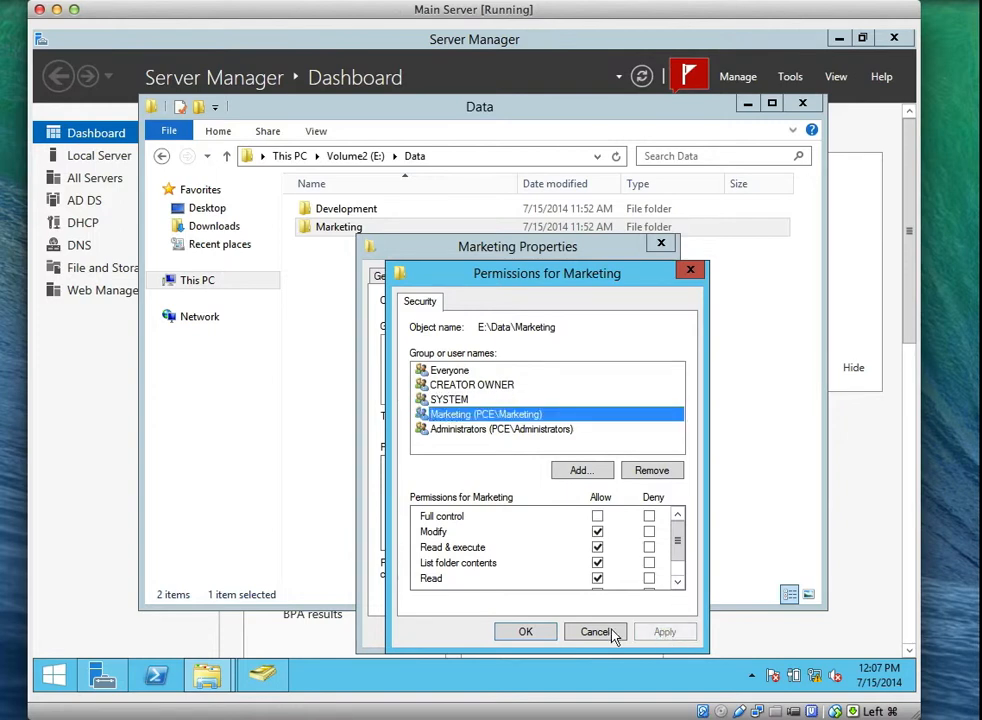
click(528, 632)
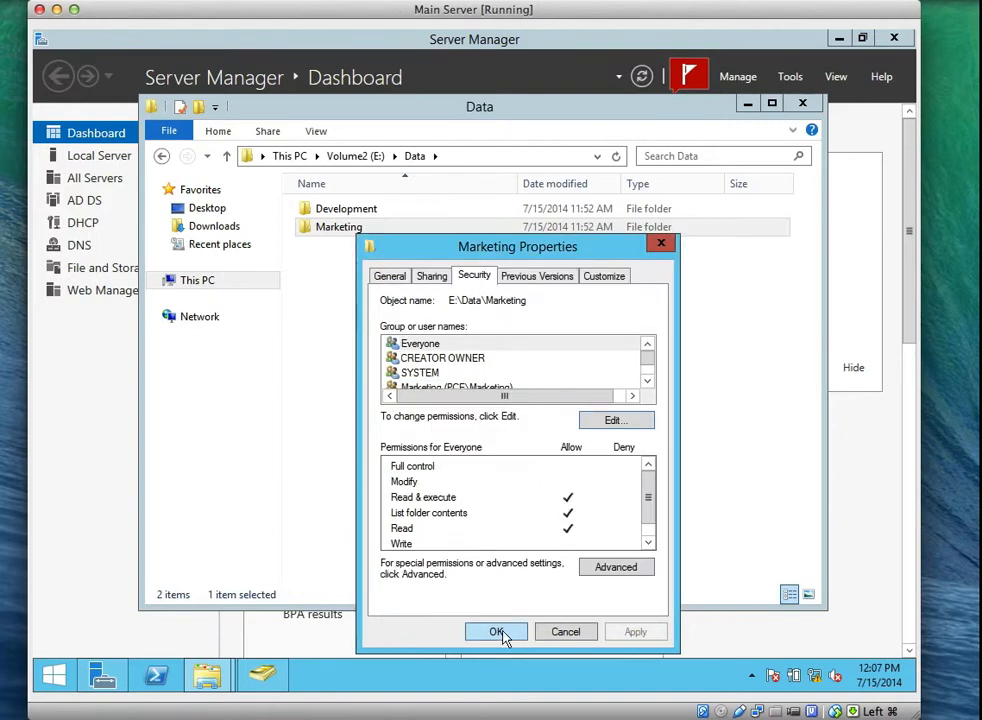
click(494, 631)
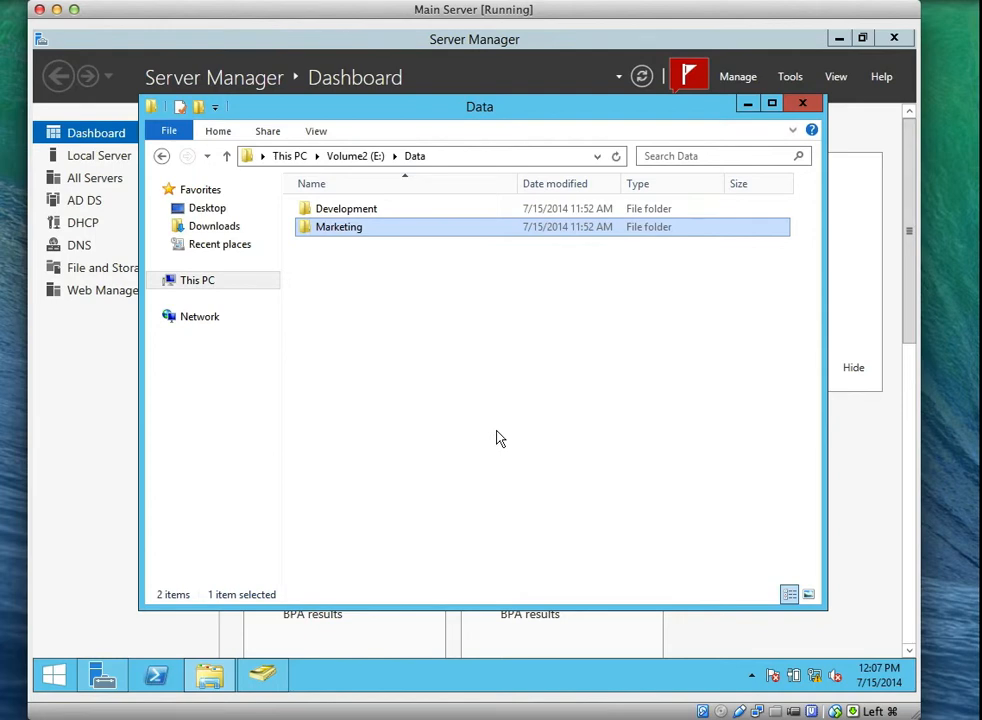
Go up to Volume2 (E:) and try sharing Data with specific people, then cancel.
click(355, 156)
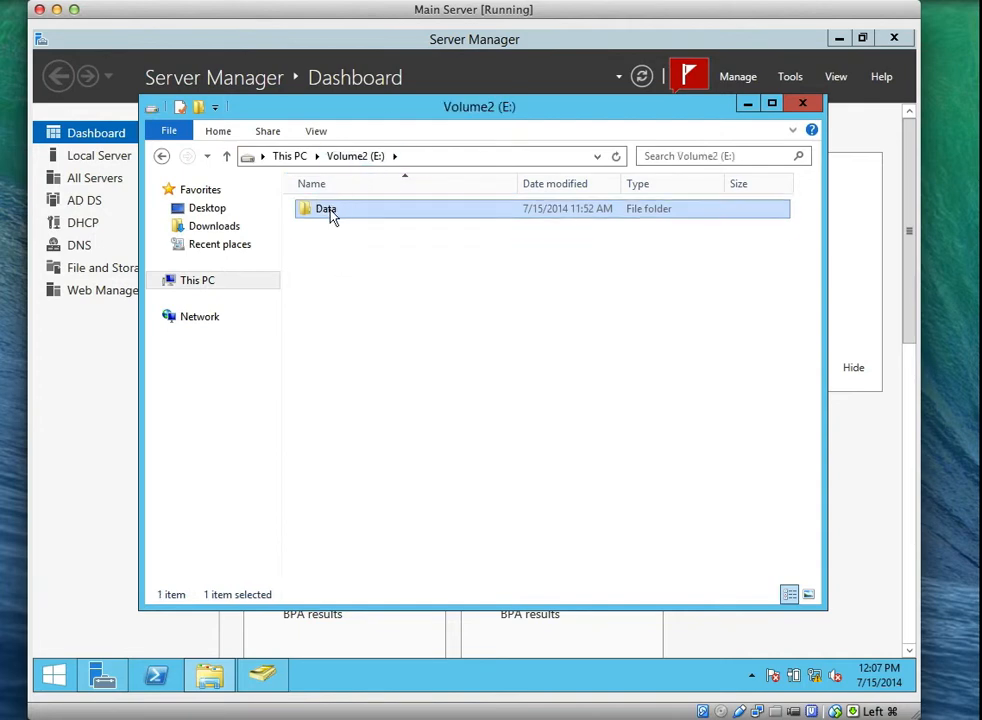
right_click(332, 217)
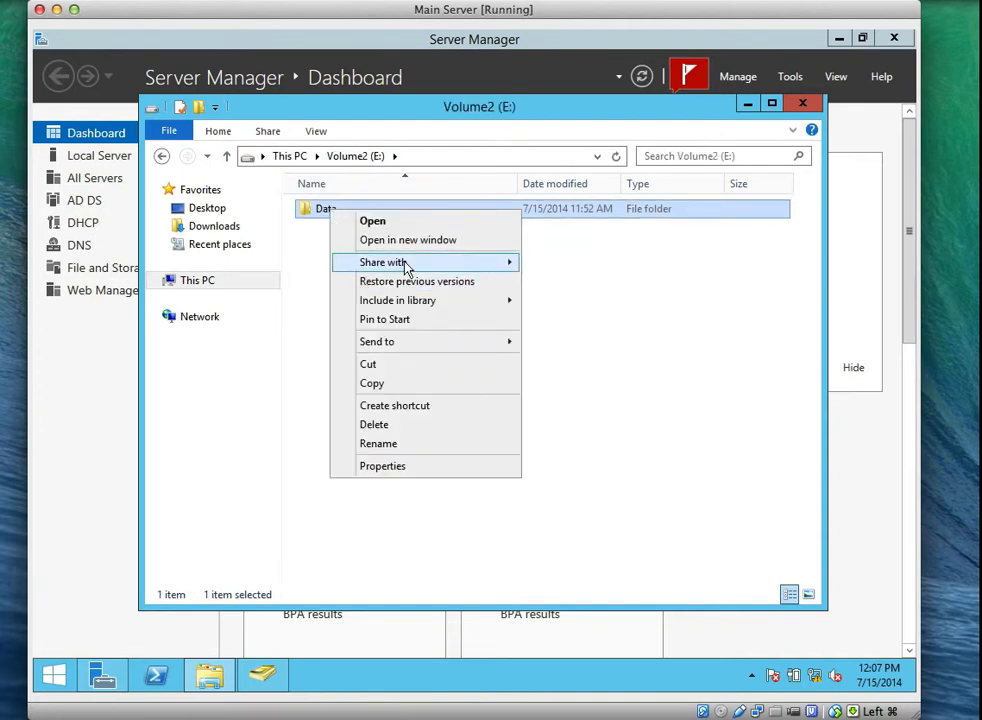
mouse_move(407, 267)
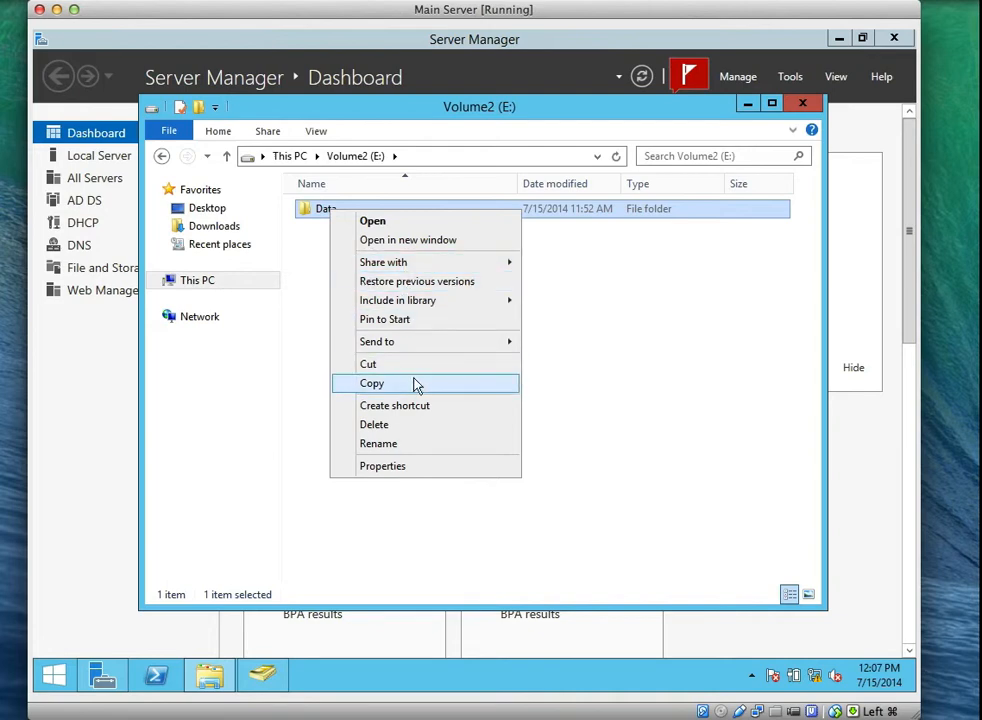
mouse_move(492, 275)
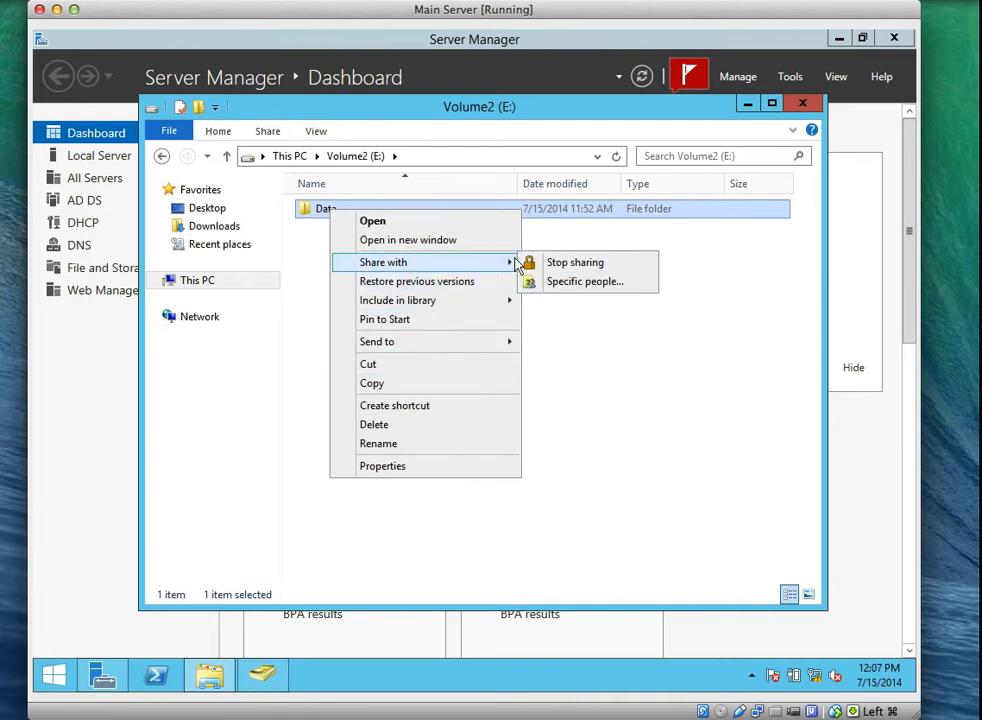
click(584, 282)
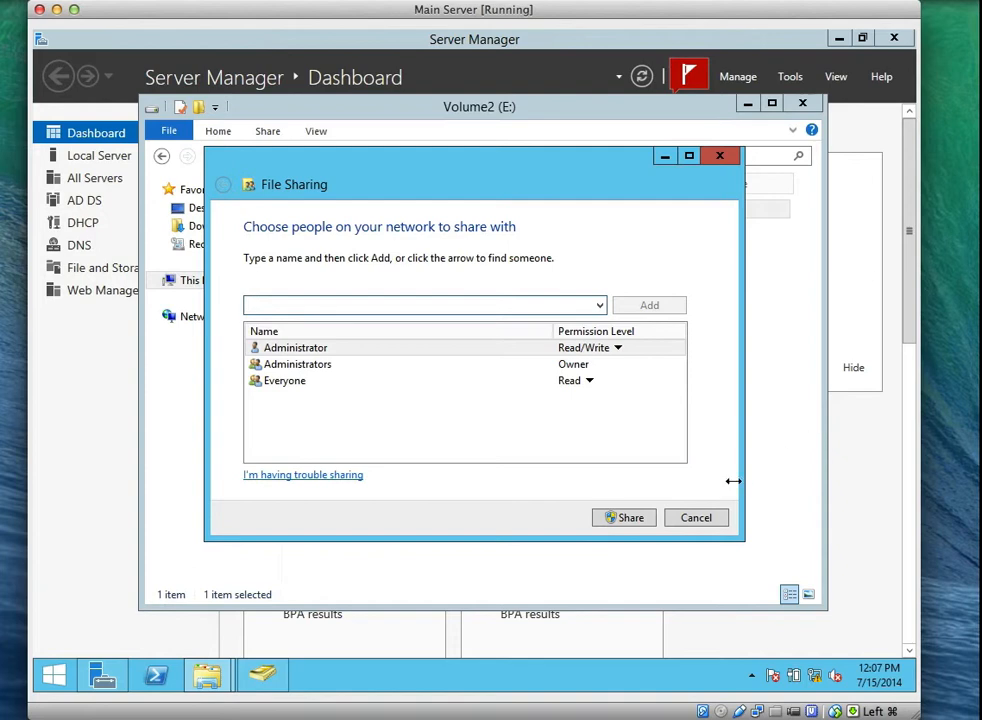
click(710, 518)
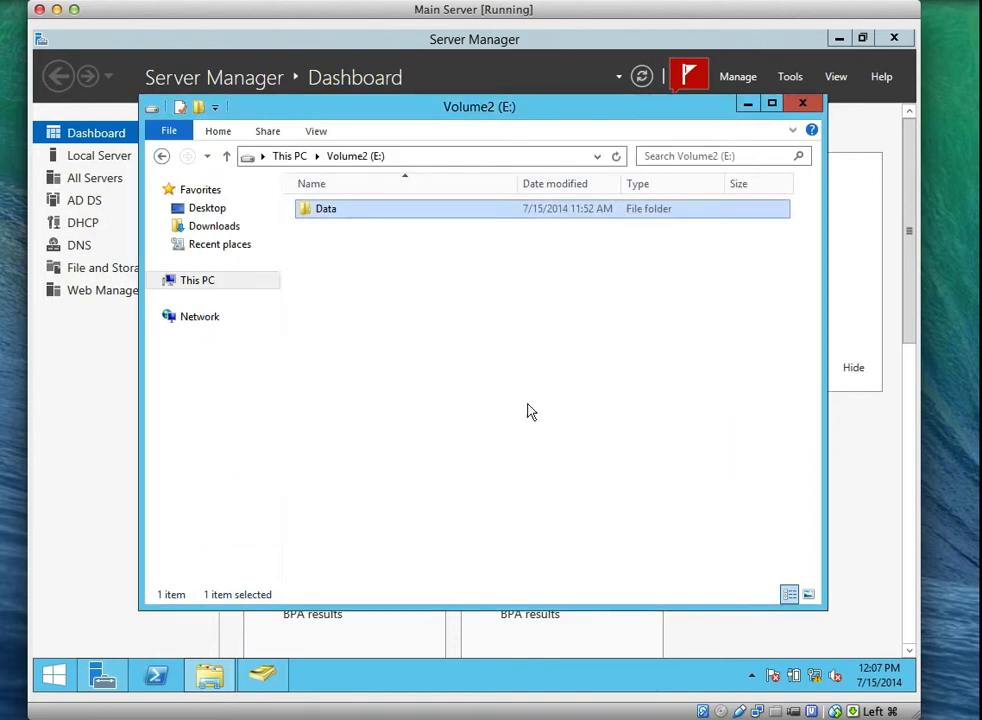
Share Data as \\SVR1\Data from its Sharing properties, leaving Development and Marketing sharing unchanged.
right_click(340, 217)
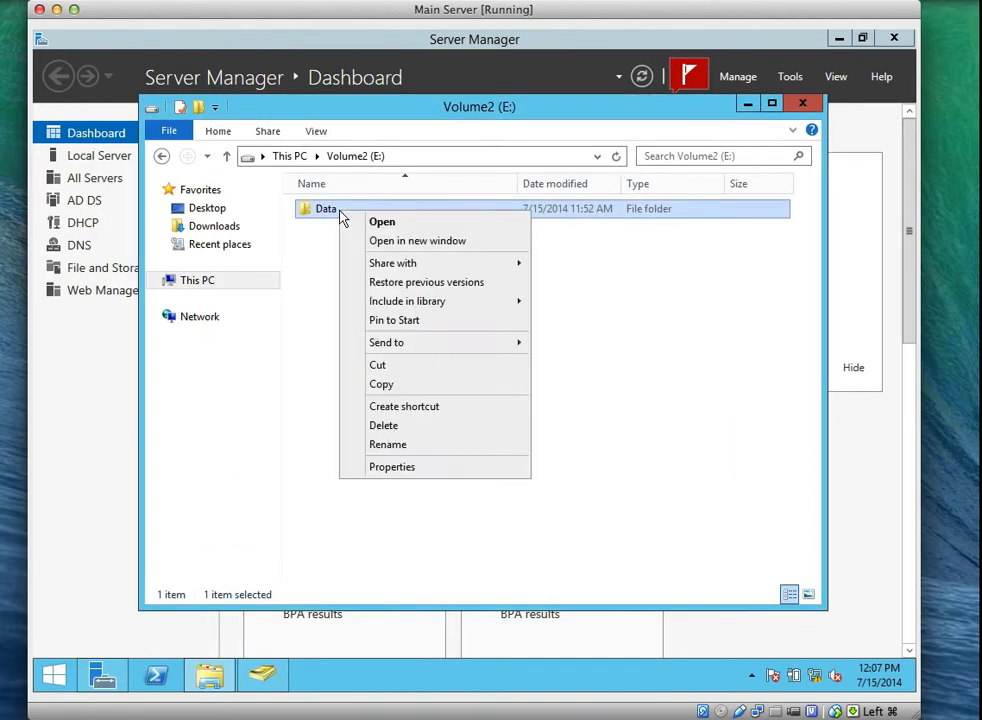
click(403, 467)
click(416, 253)
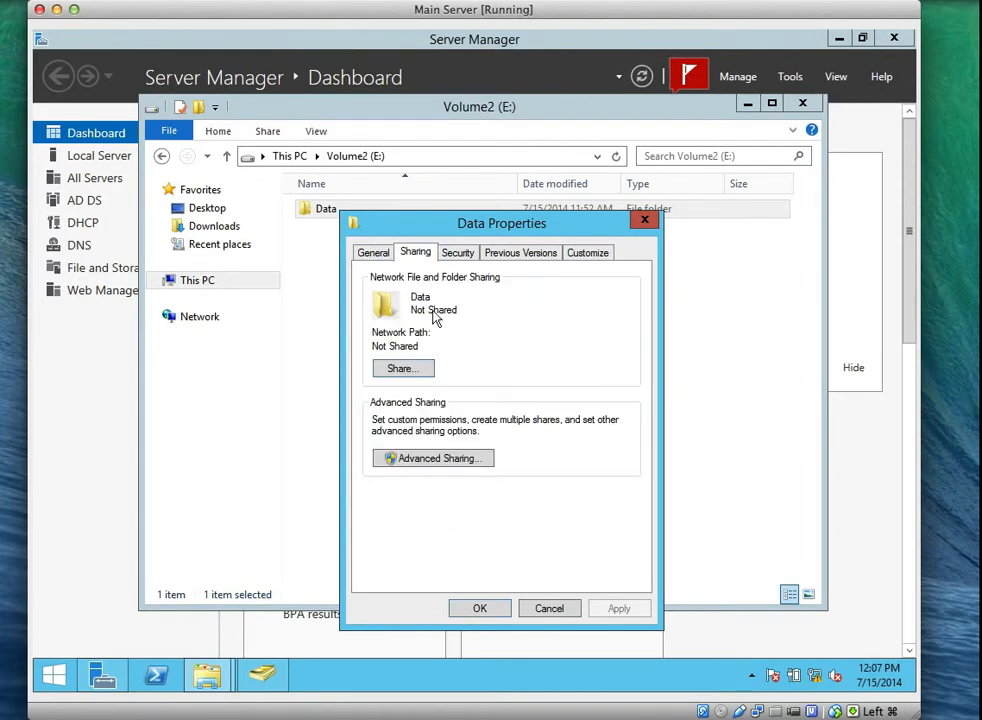
click(408, 370)
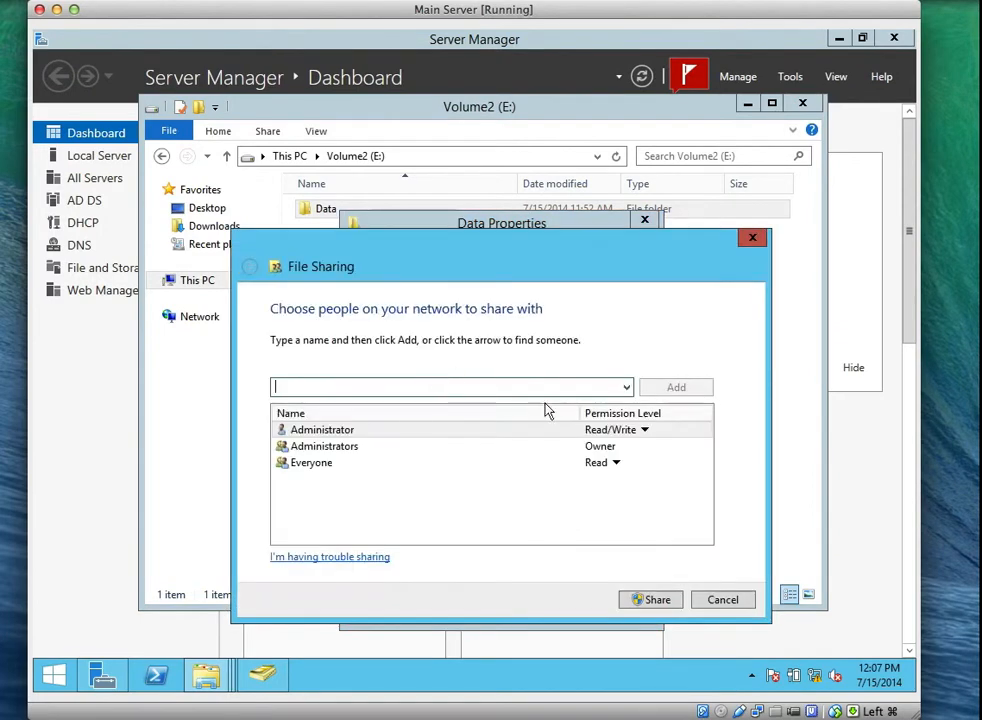
click(720, 602)
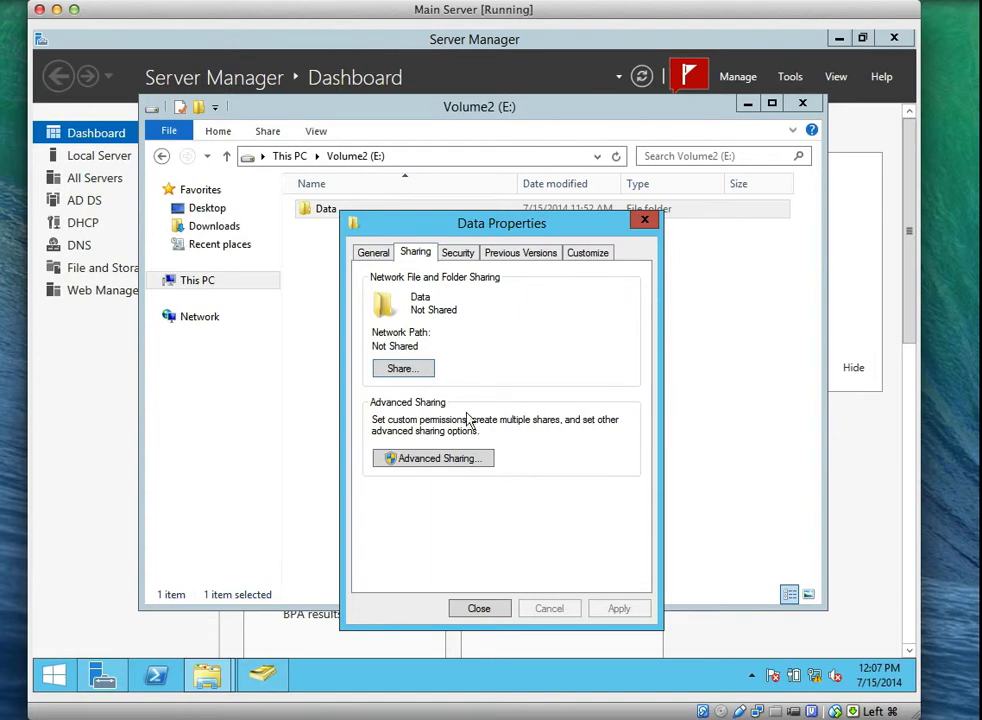
click(401, 368)
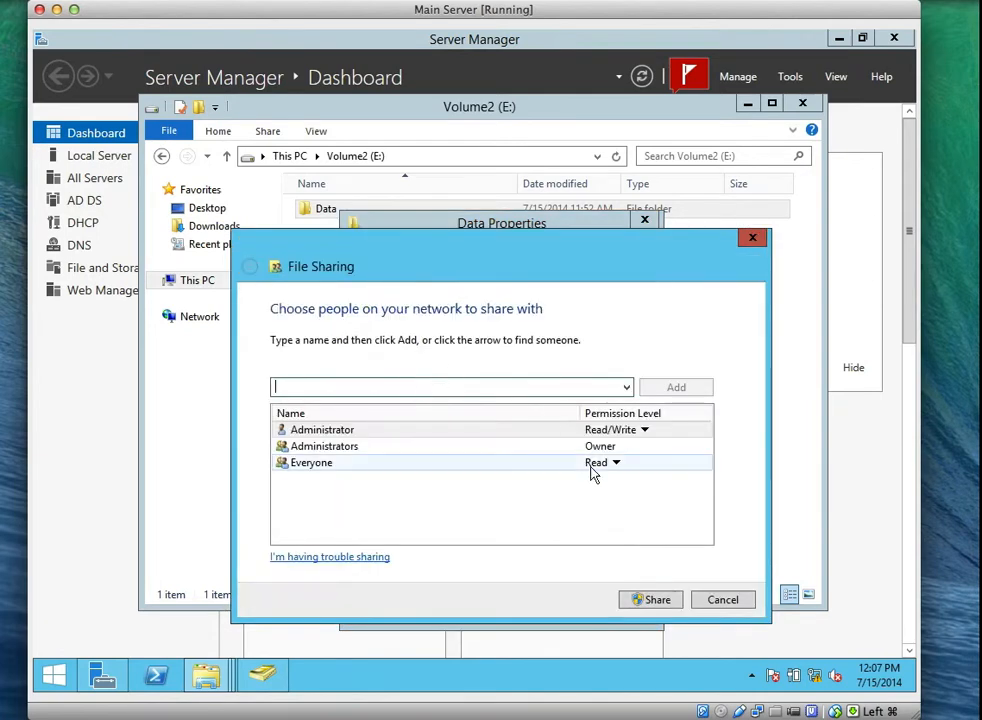
click(651, 598)
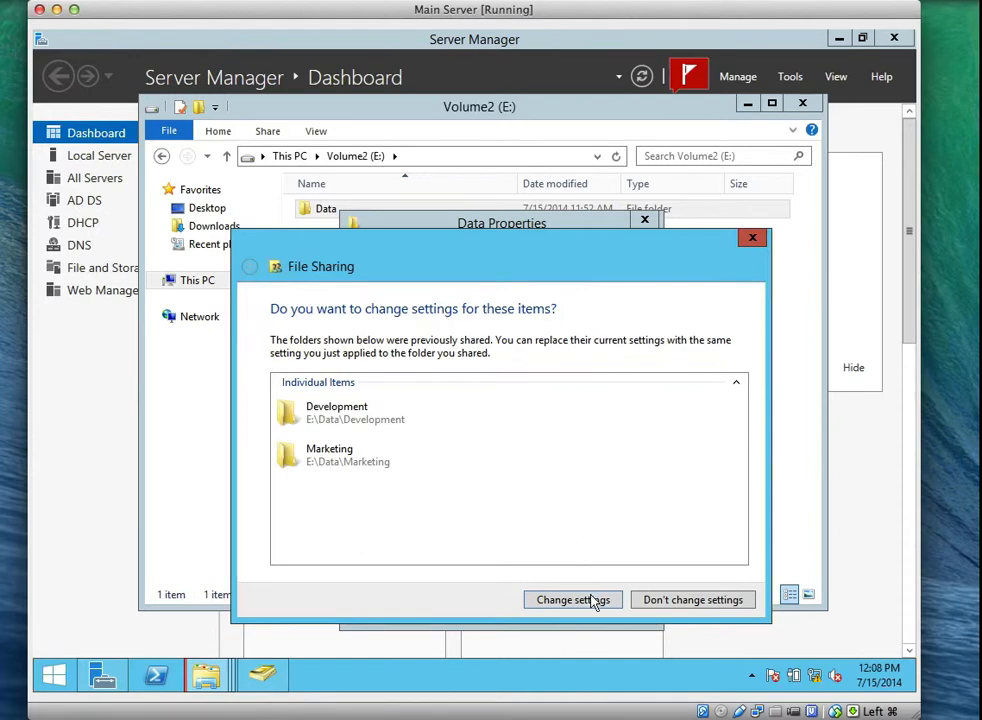
click(714, 604)
click(722, 602)
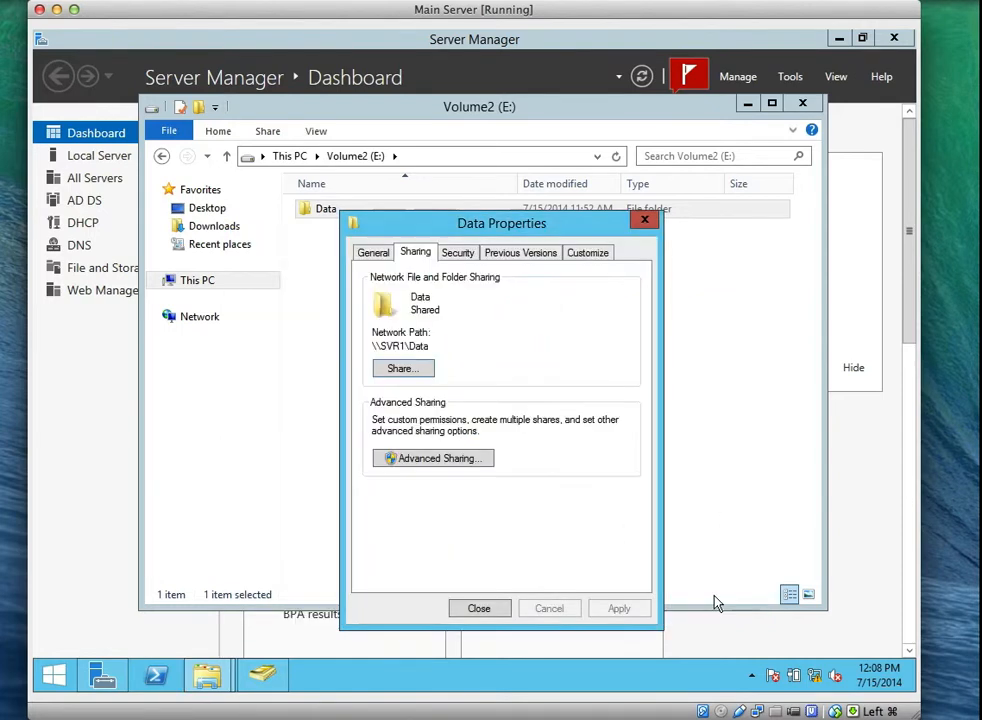
click(480, 608)
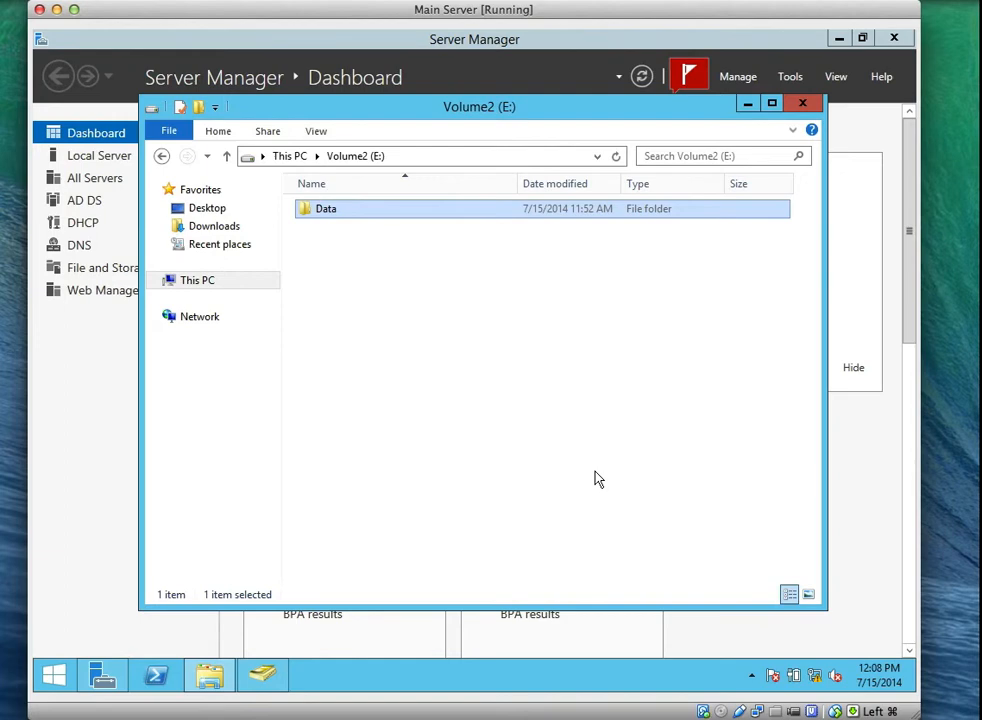
Add Authenticated Users to the Data folder's security permissions list.
right_click(331, 214)
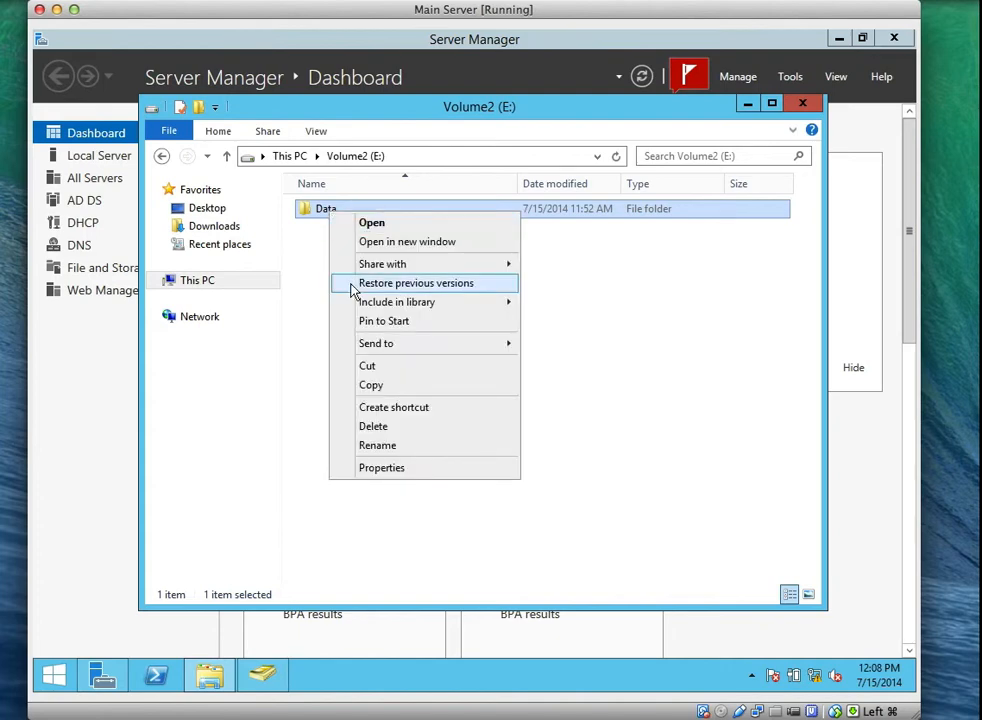
click(401, 467)
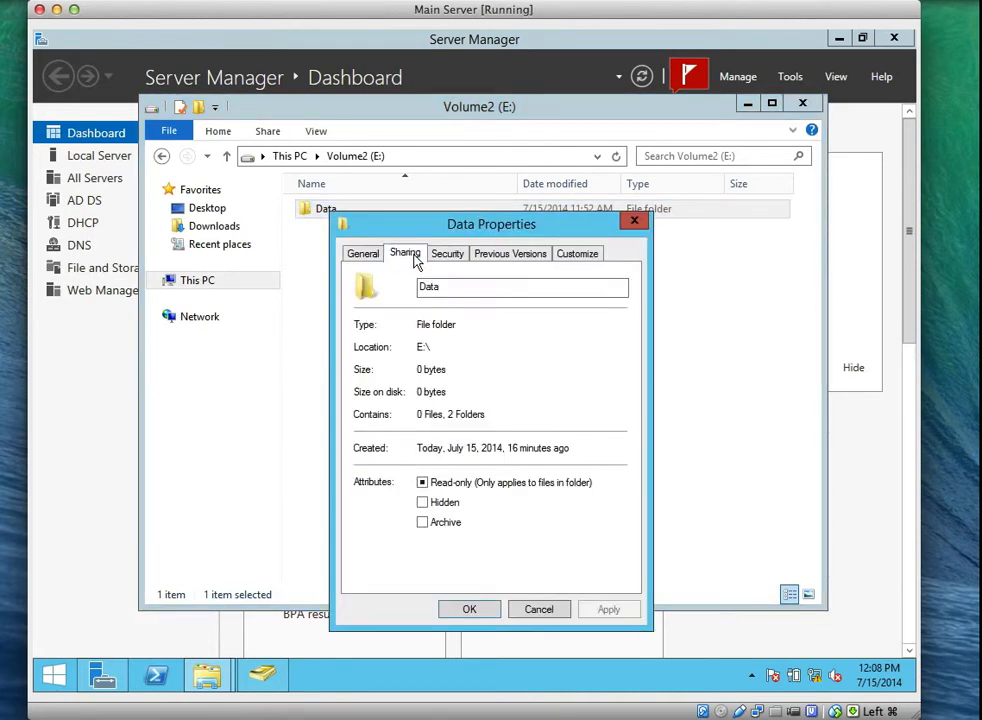
click(410, 255)
click(450, 258)
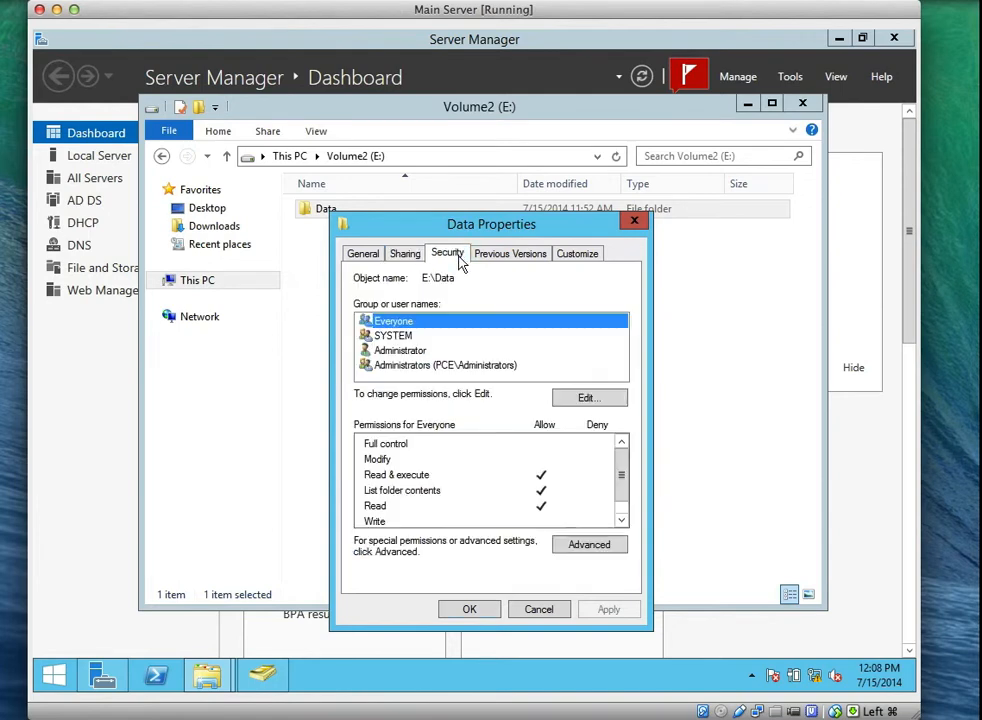
click(579, 398)
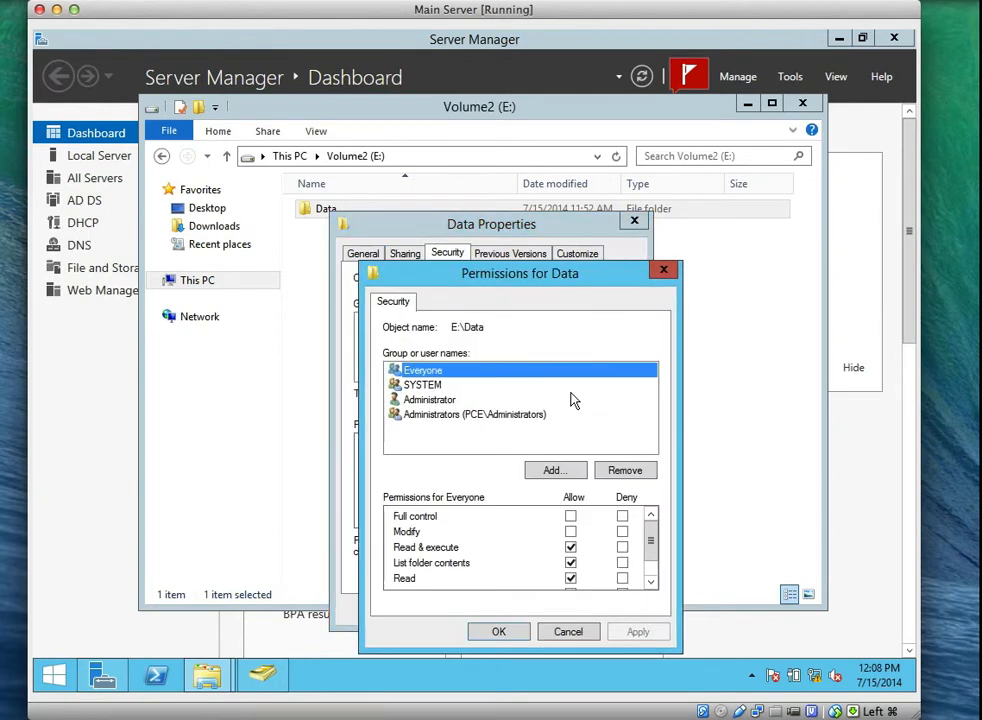
click(555, 471)
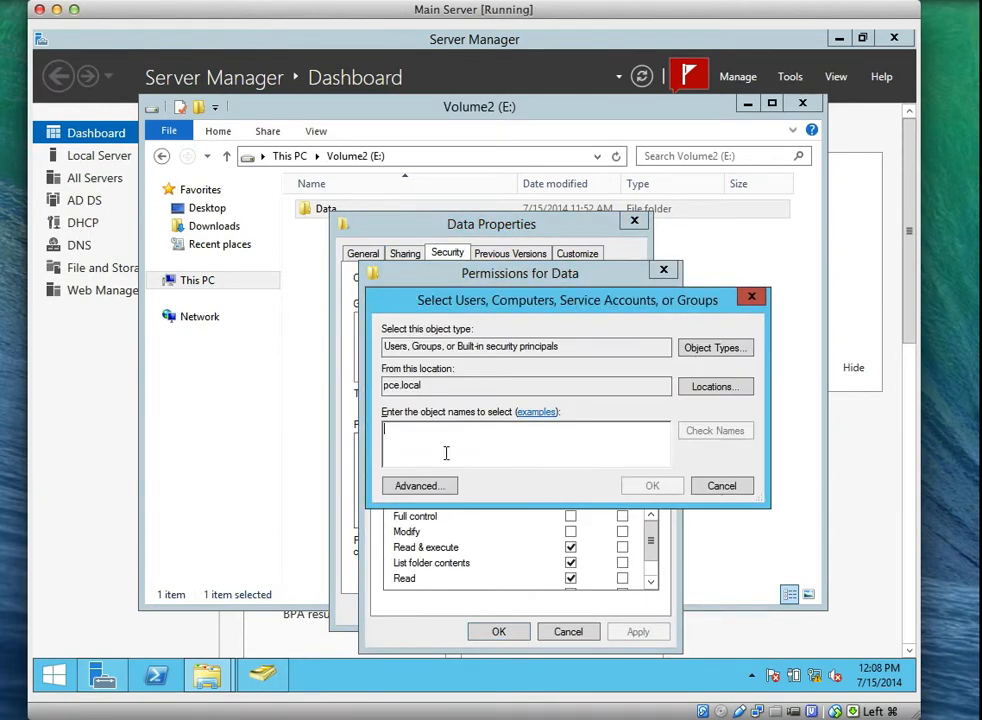
text(A)
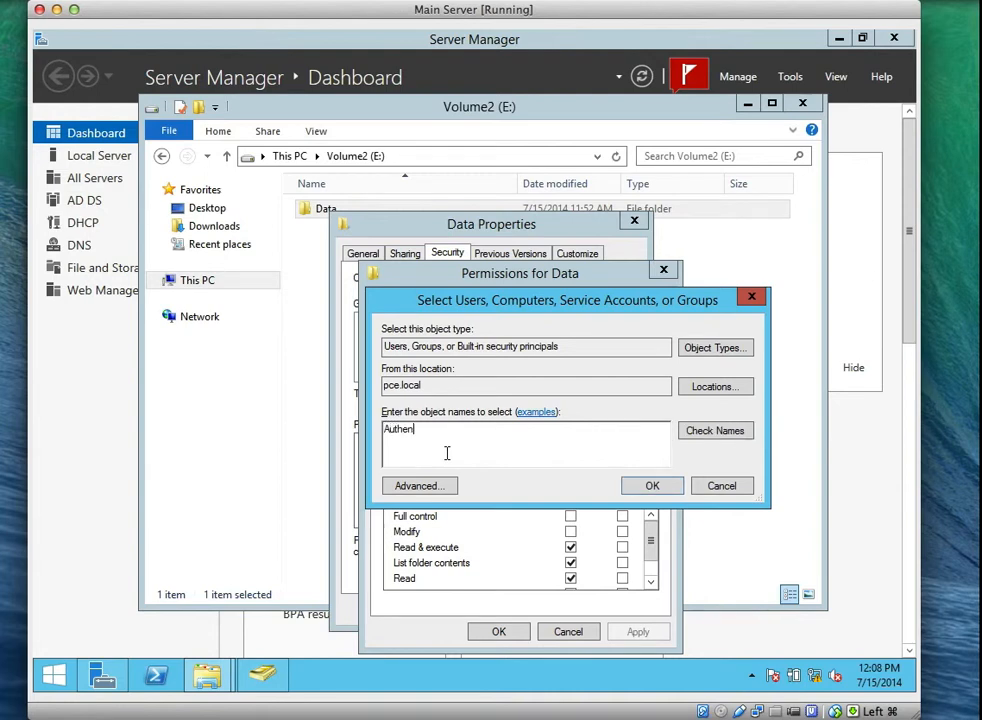
text(uthen)
click(682, 436)
click(645, 486)
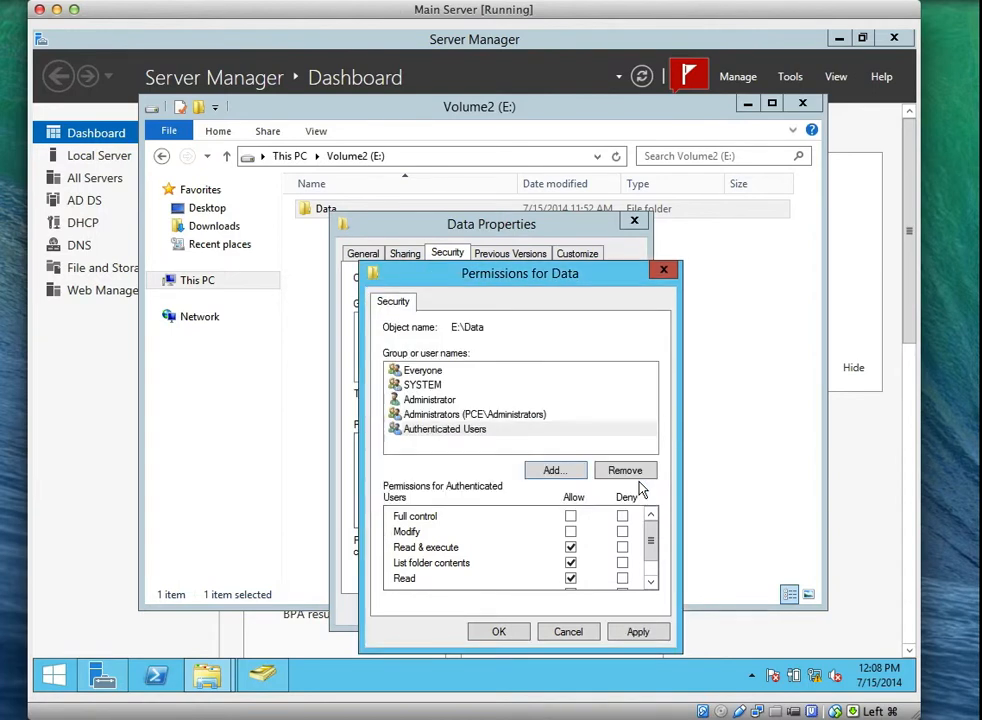
Remove Authenticated Users from the Data folder's permissions, apply, and close the properties.
click(458, 430)
scroll(650, 560, down, 1)
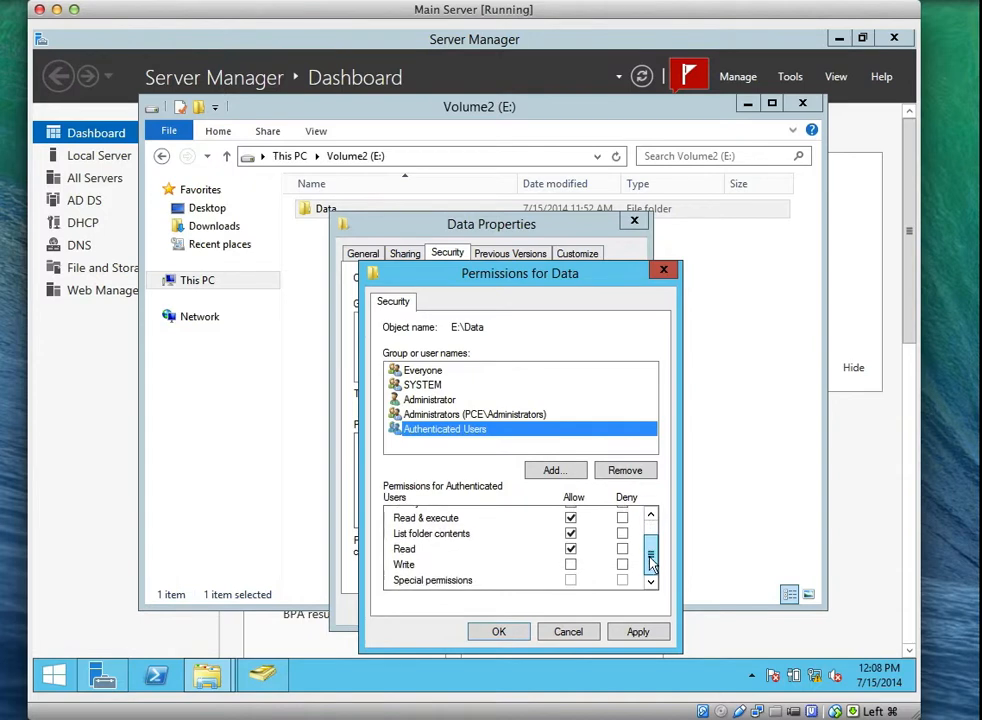
scroll(651, 540, up, 1)
scroll(651, 545, down, 1)
scroll(652, 565, up, 1)
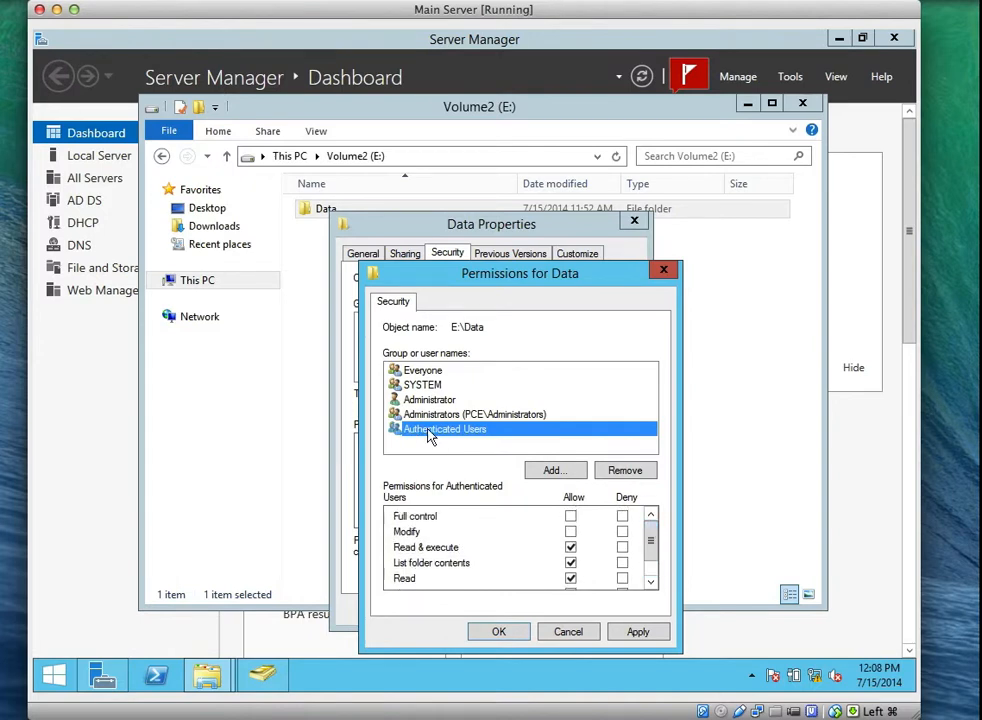
click(620, 472)
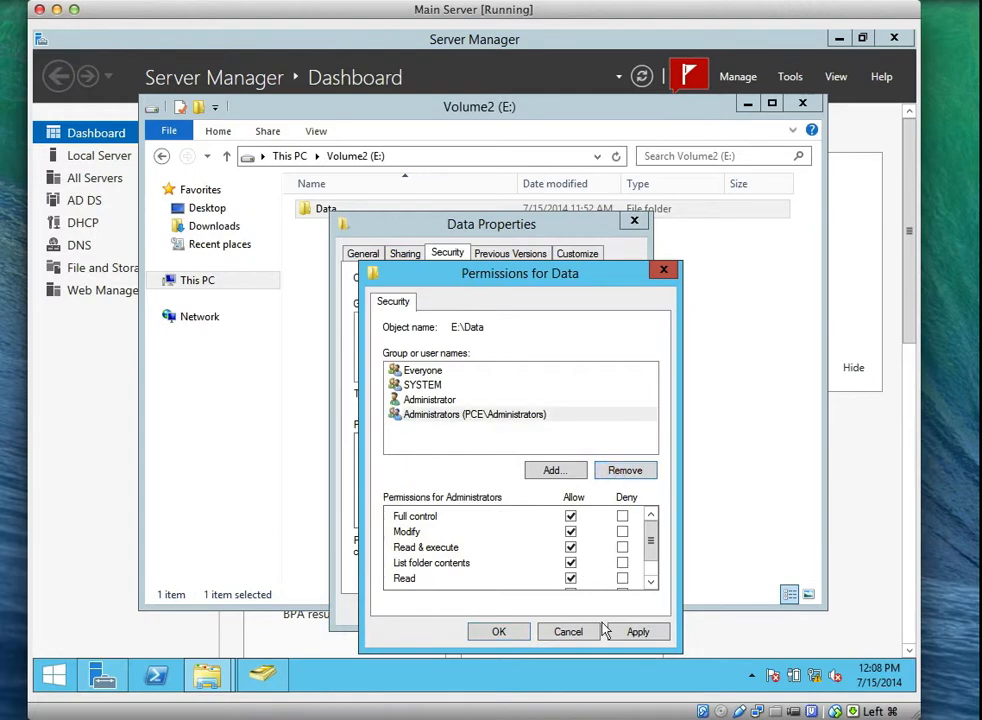
click(636, 632)
click(499, 632)
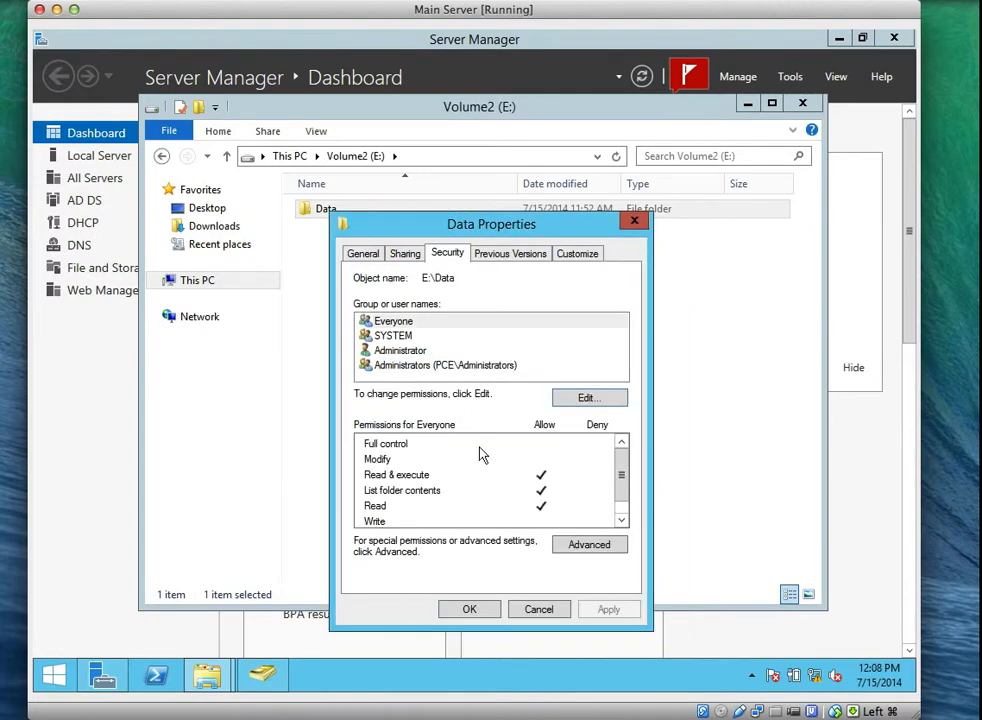
click(469, 609)
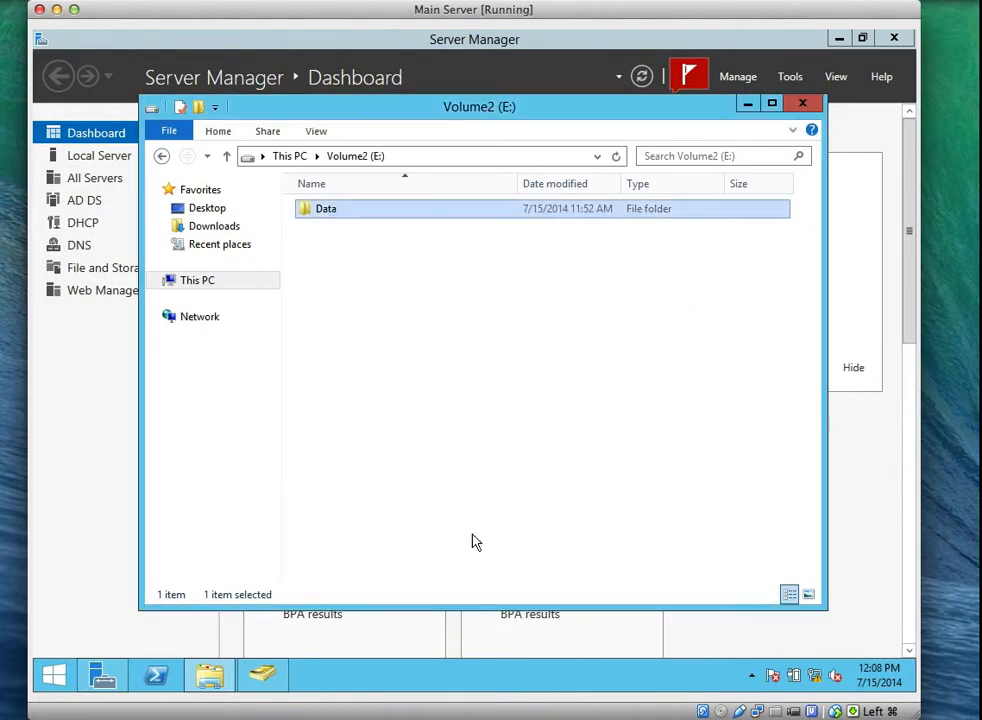
right_click(338, 218)
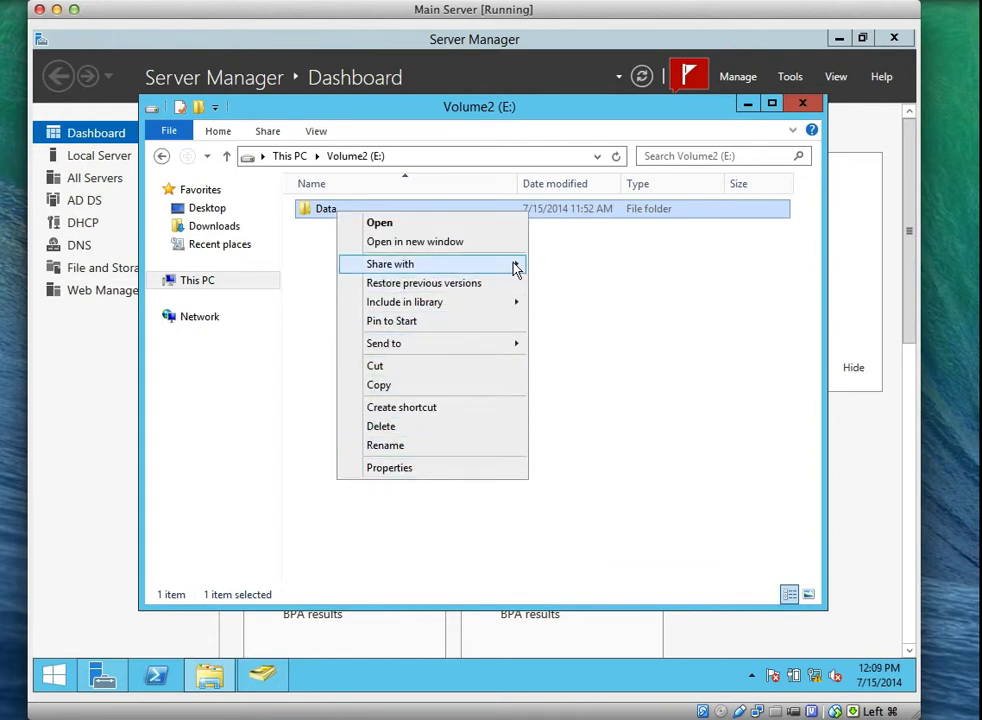
mouse_move(516, 264)
click(559, 284)
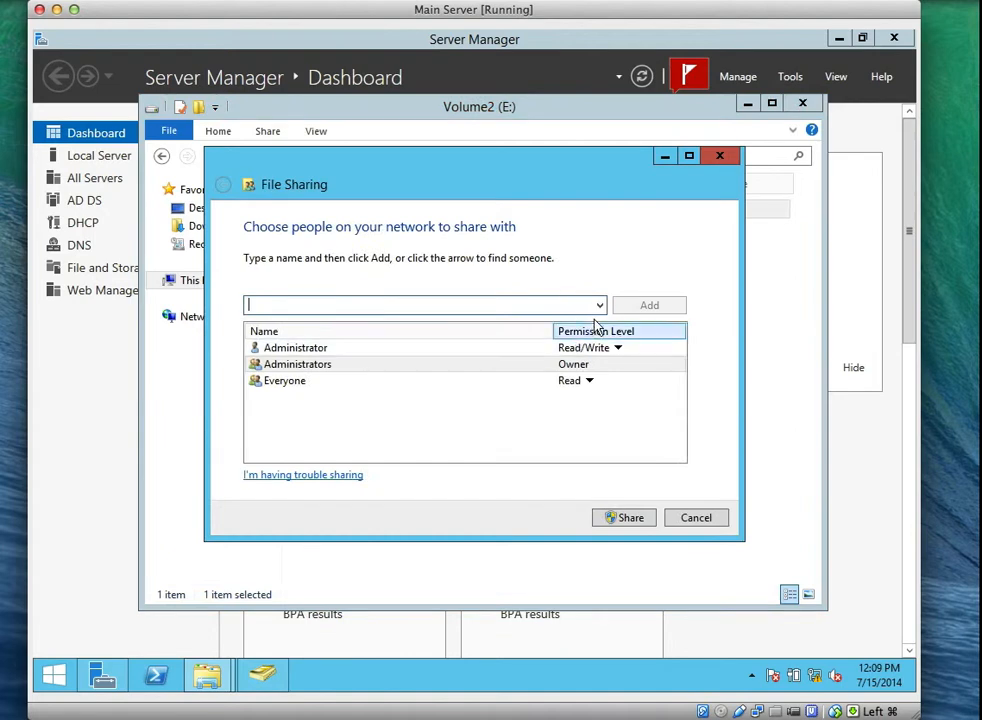
click(600, 306)
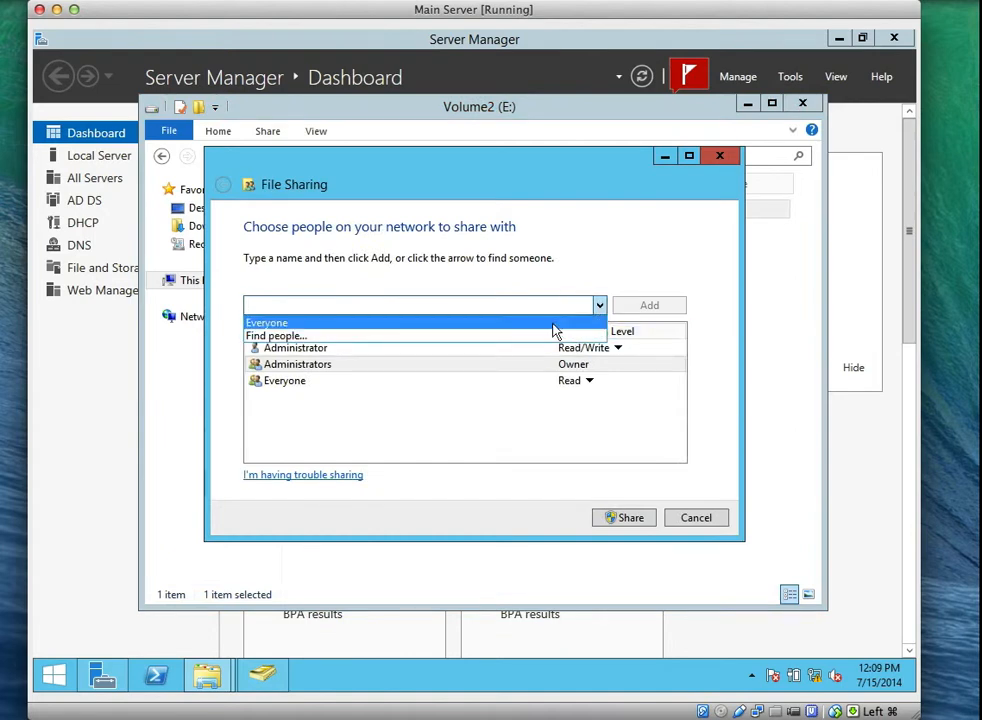
click(553, 338)
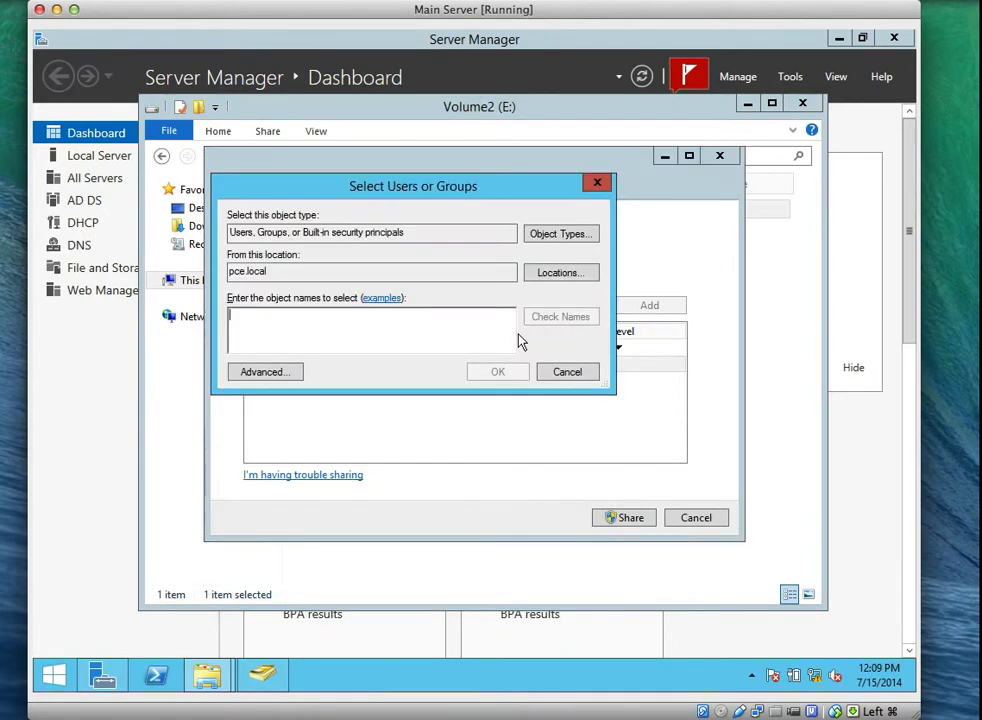
text(Authen)
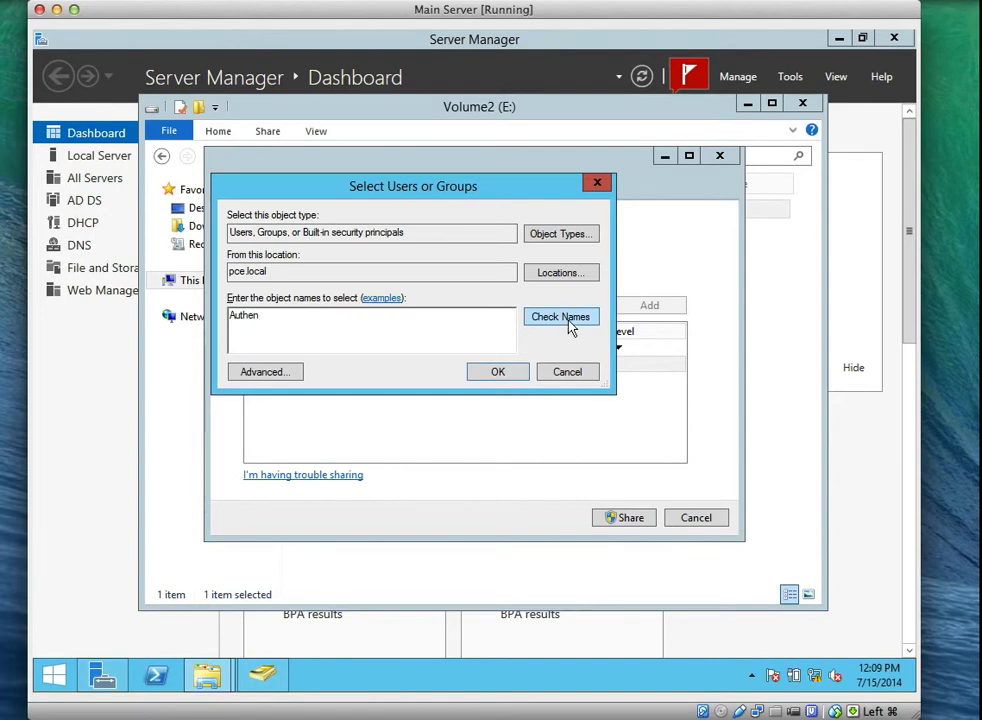
click(568, 324)
click(492, 372)
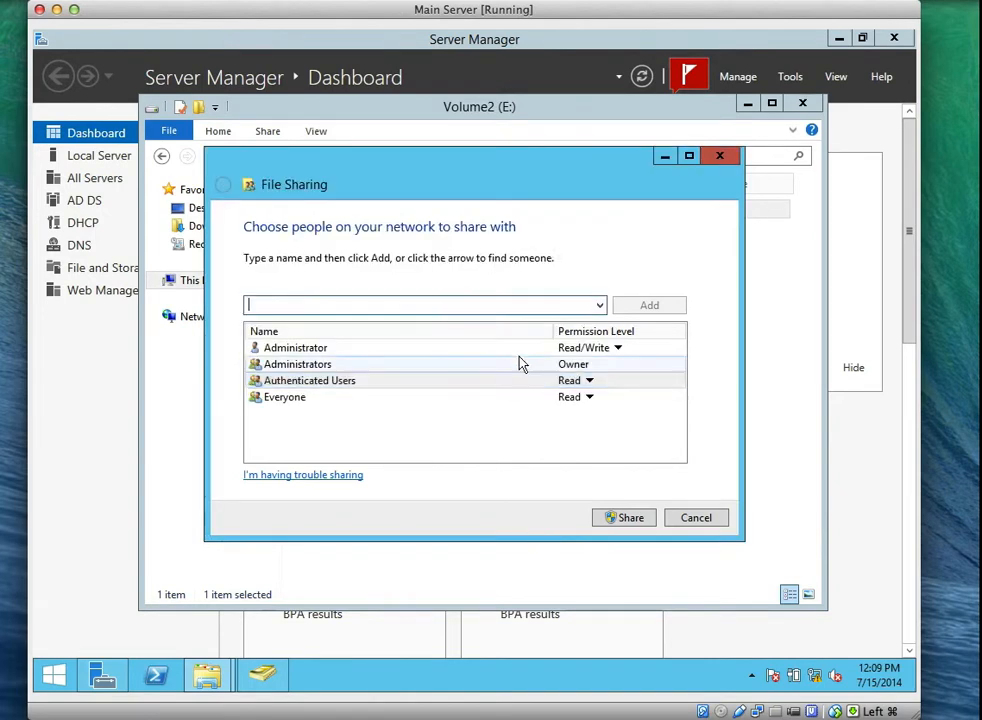
click(588, 383)
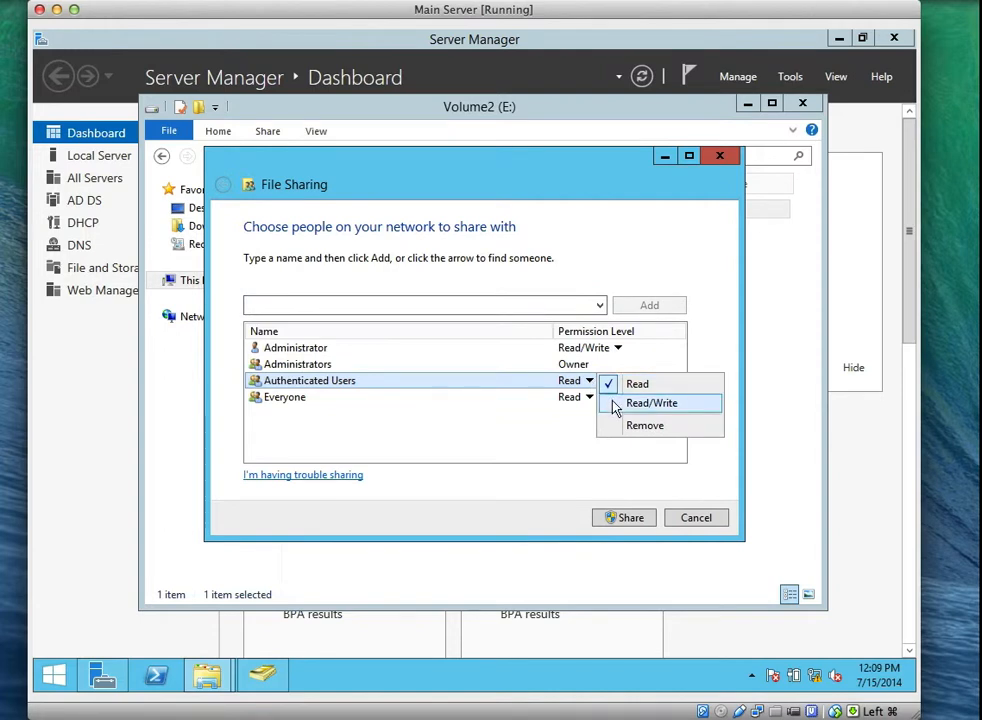
click(706, 5)
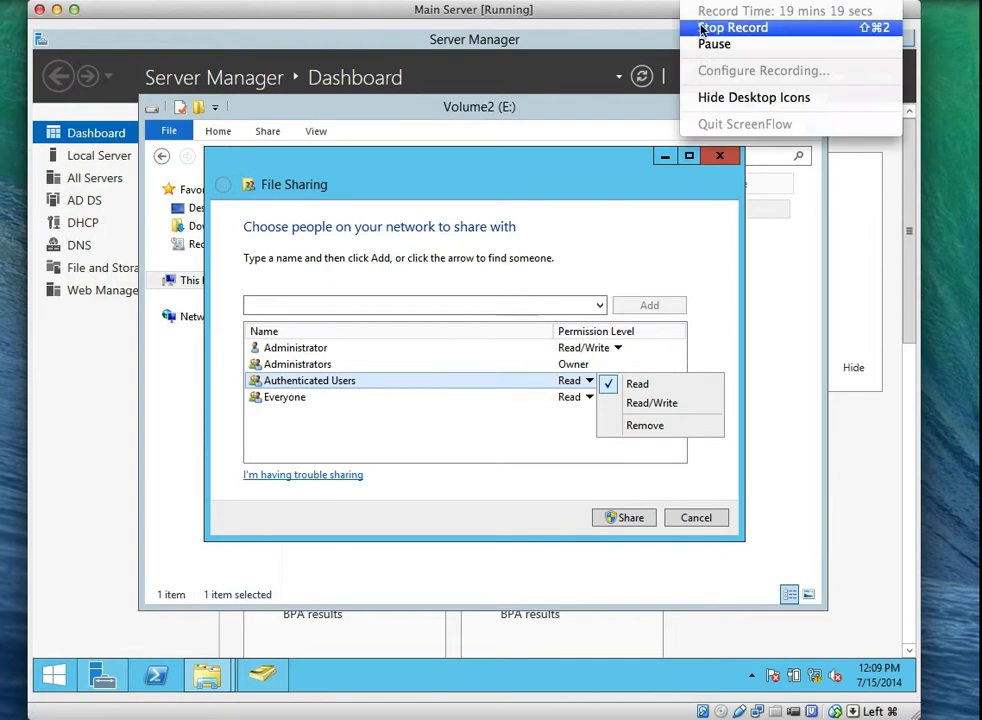
click(706, 45)
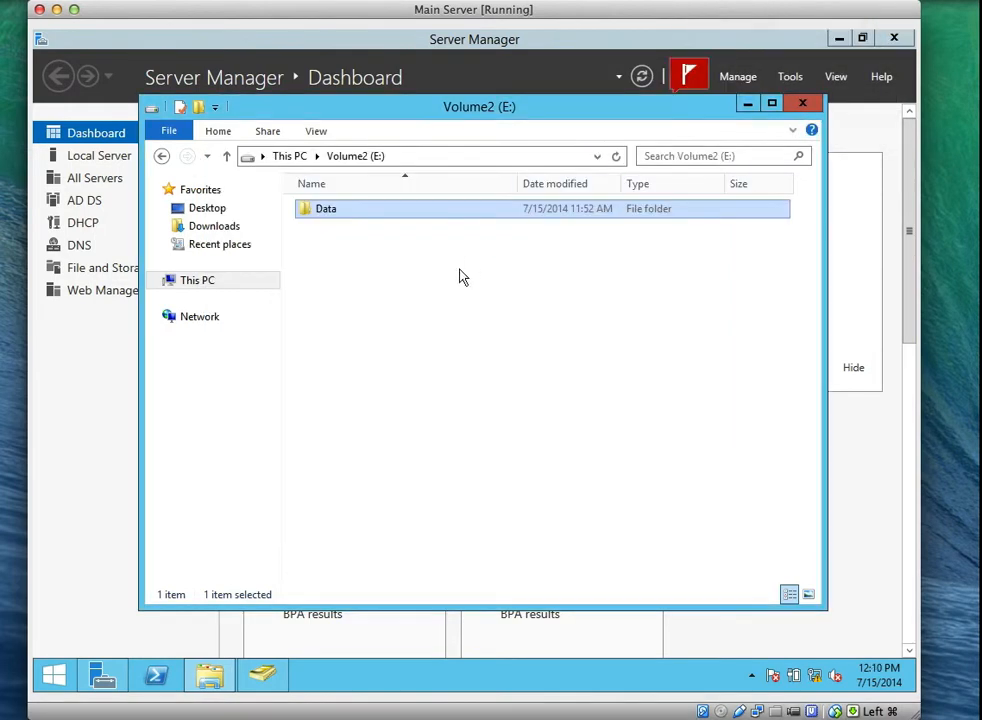
click(458, 274)
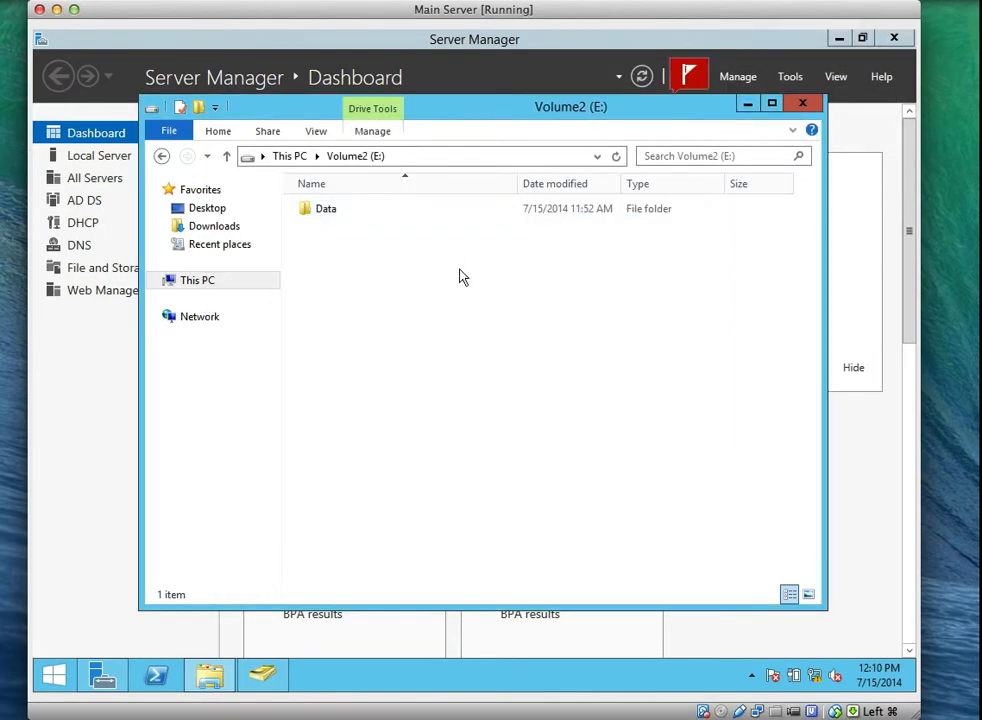
Open the Data folder's share permissions through Advanced Sharing.
click(327, 215)
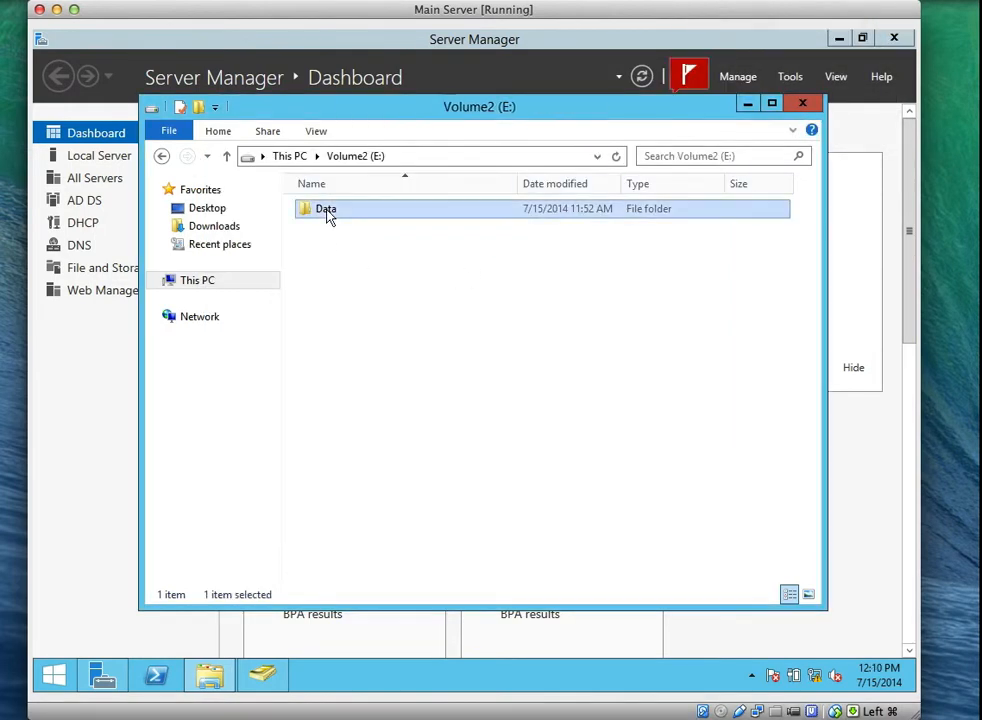
right_click(333, 215)
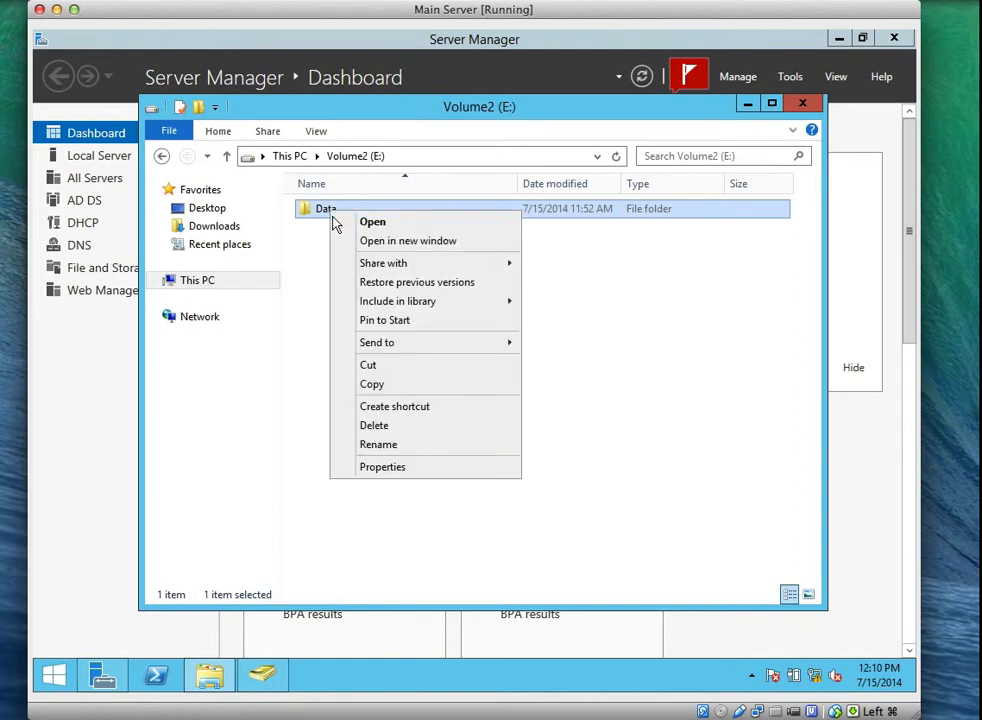
click(380, 467)
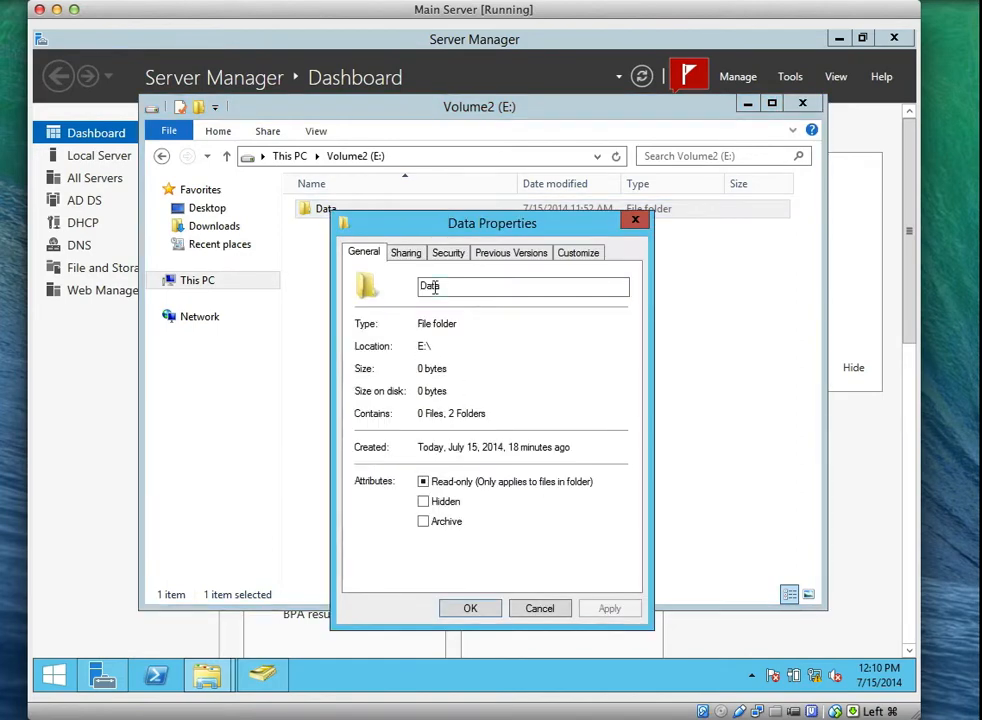
click(415, 259)
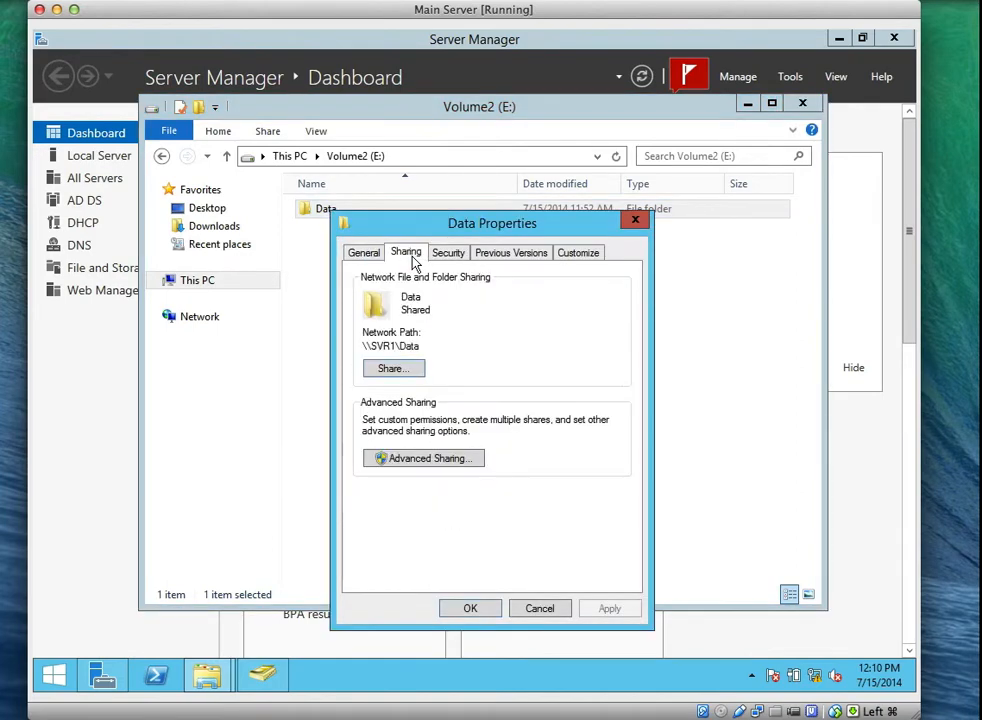
click(415, 462)
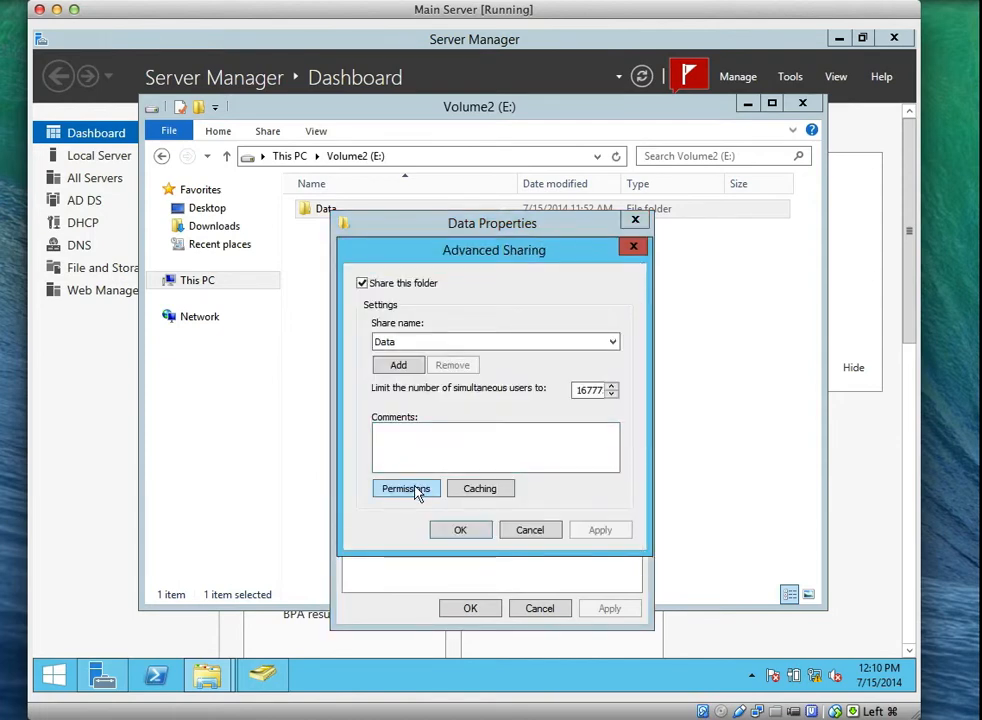
click(415, 490)
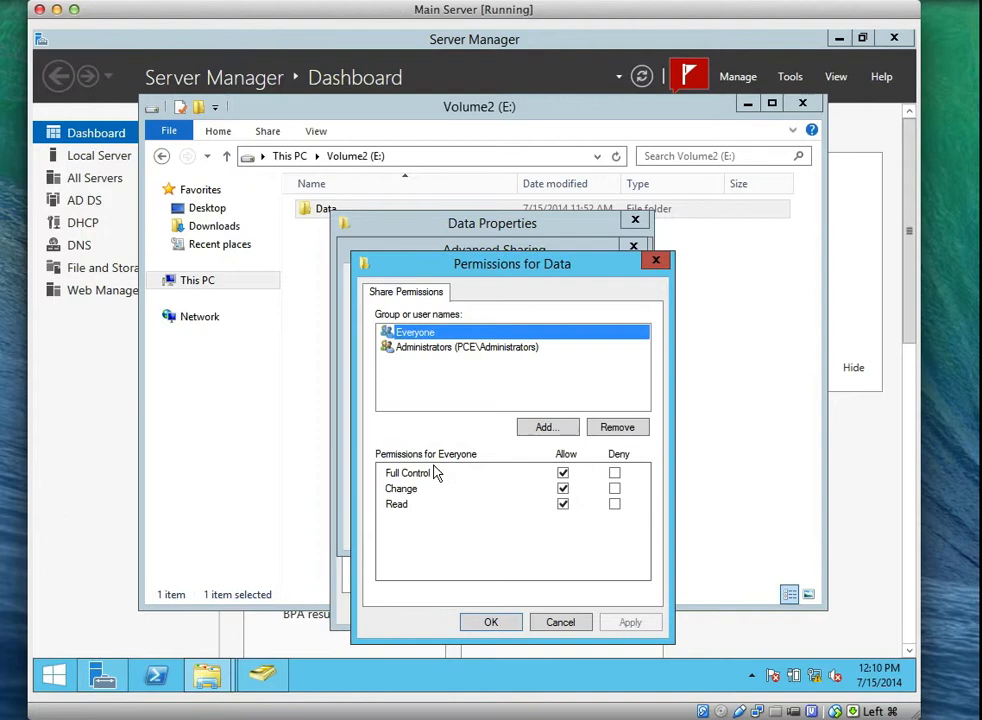
Grant Authenticated Users Change and Read share permission on Data and close the dialogs.
click(537, 428)
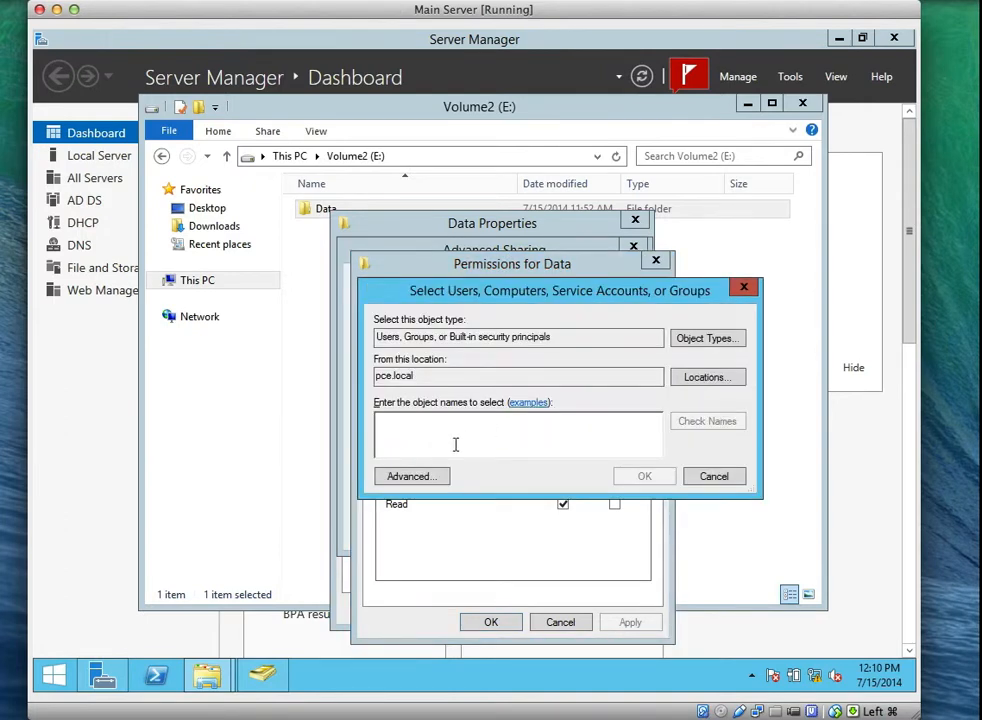
text(Authen)
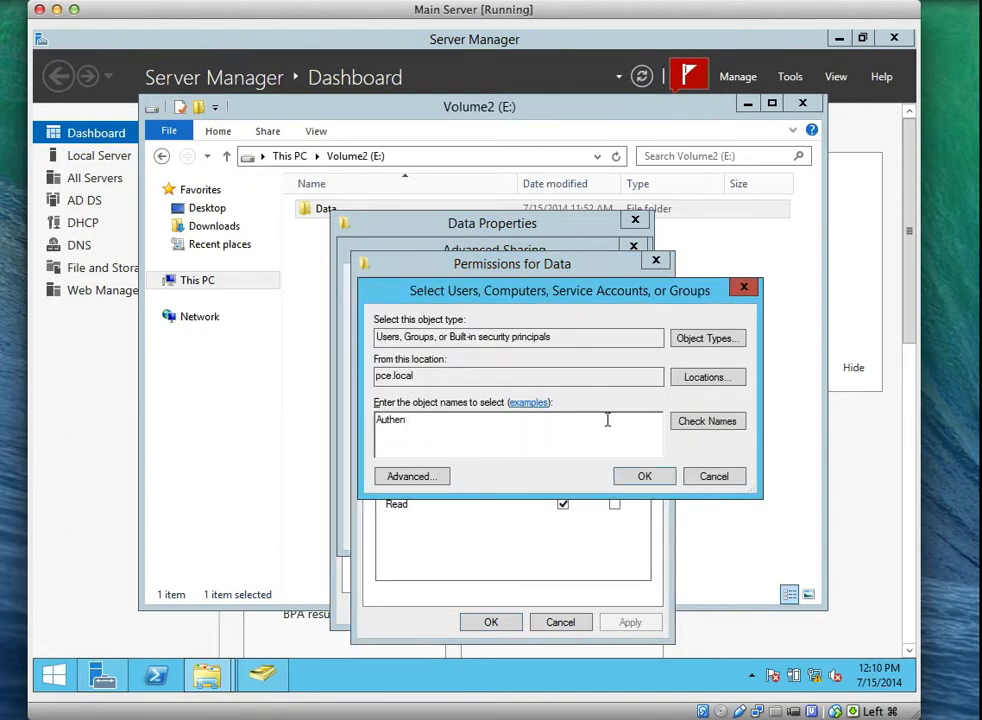
click(693, 423)
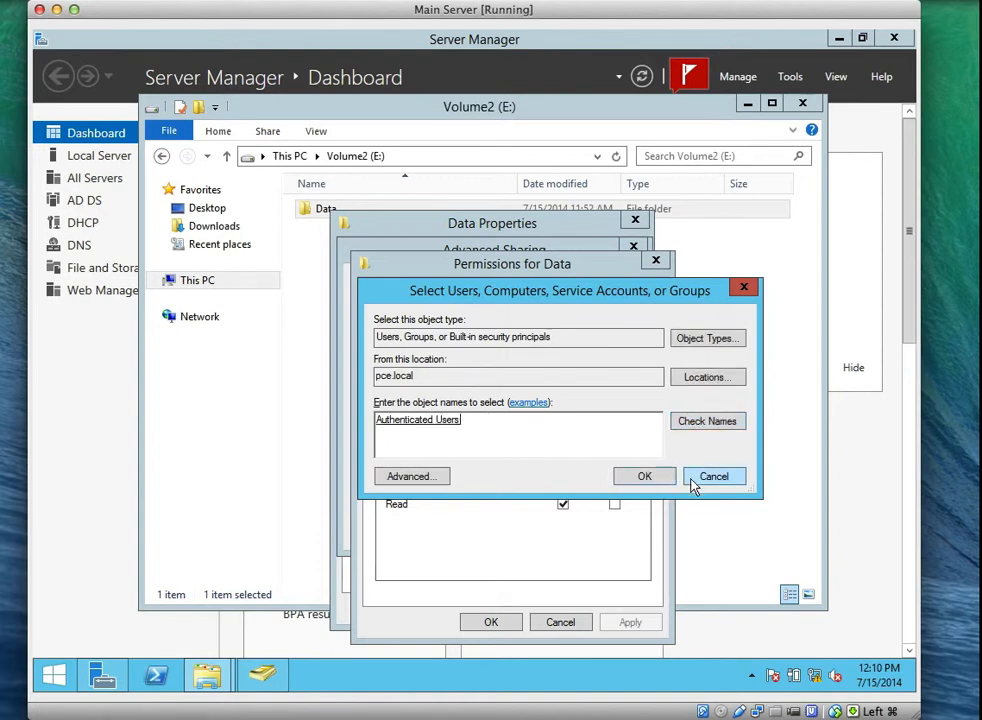
click(645, 477)
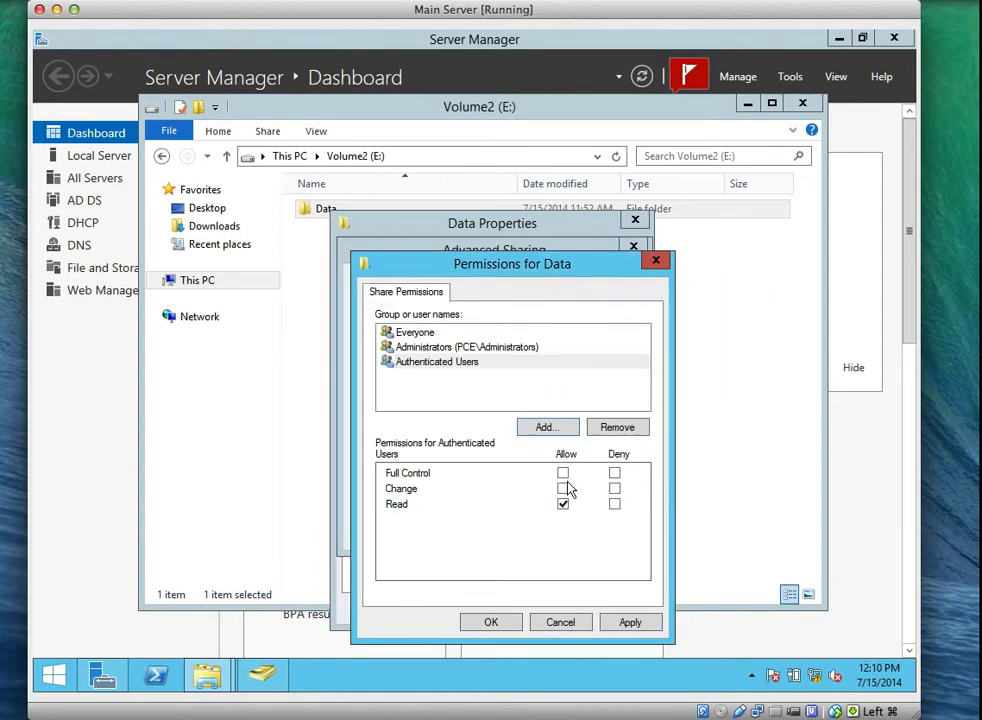
click(440, 366)
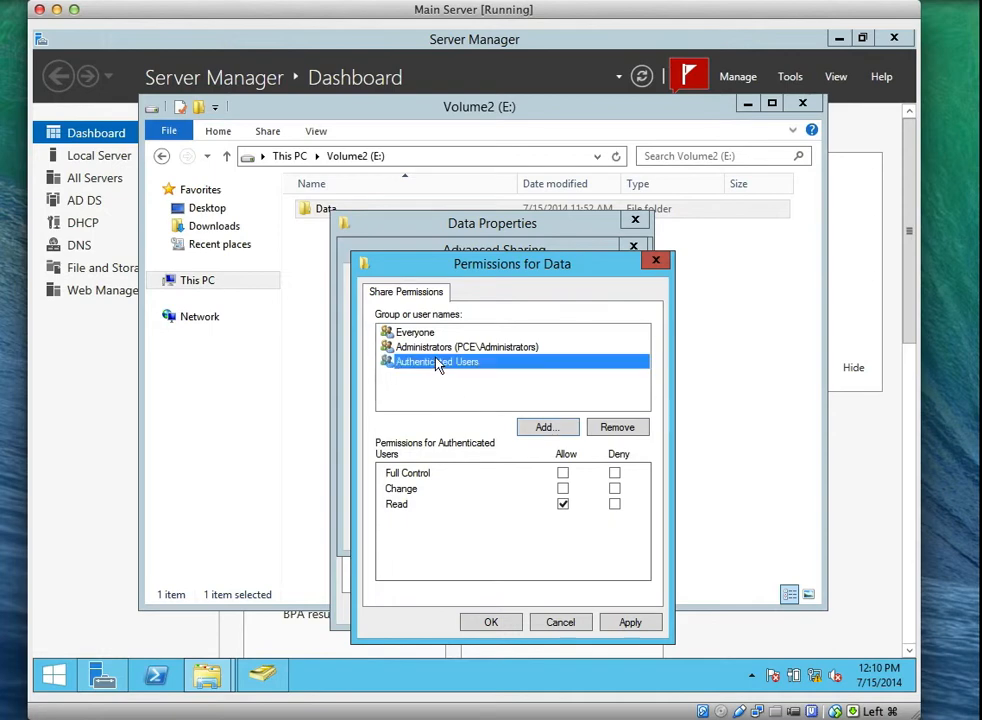
click(561, 489)
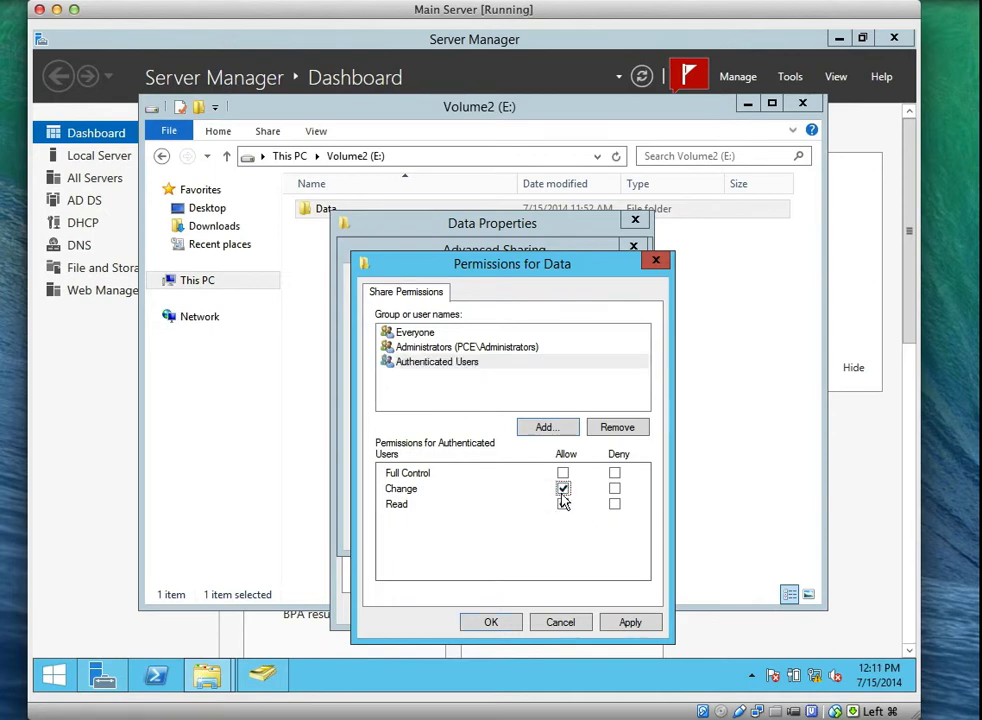
click(634, 625)
click(491, 622)
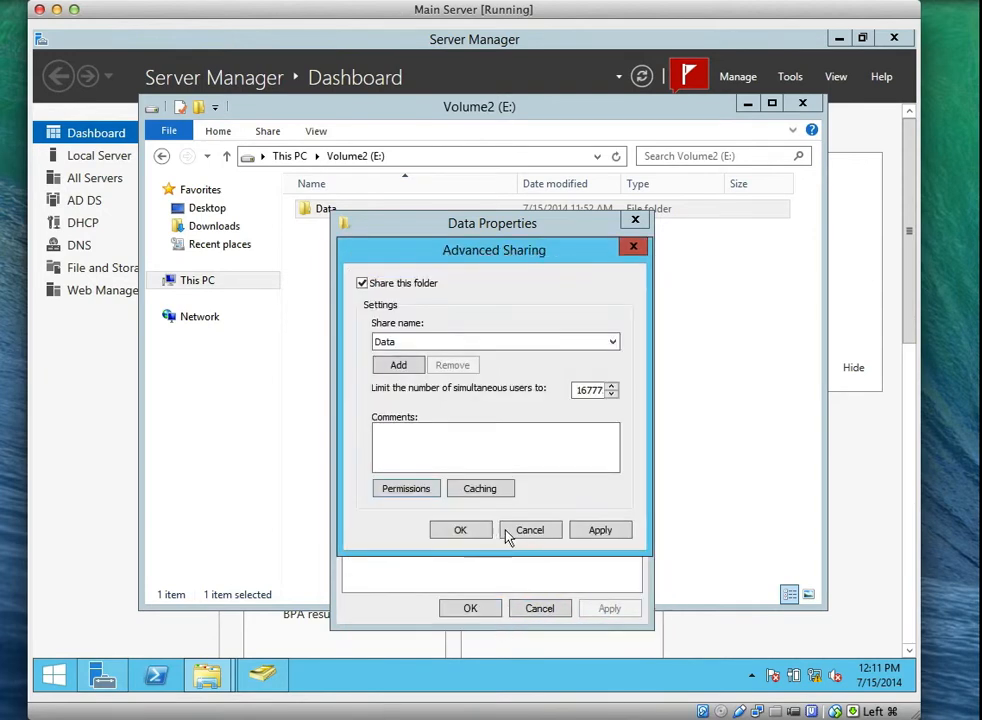
click(474, 532)
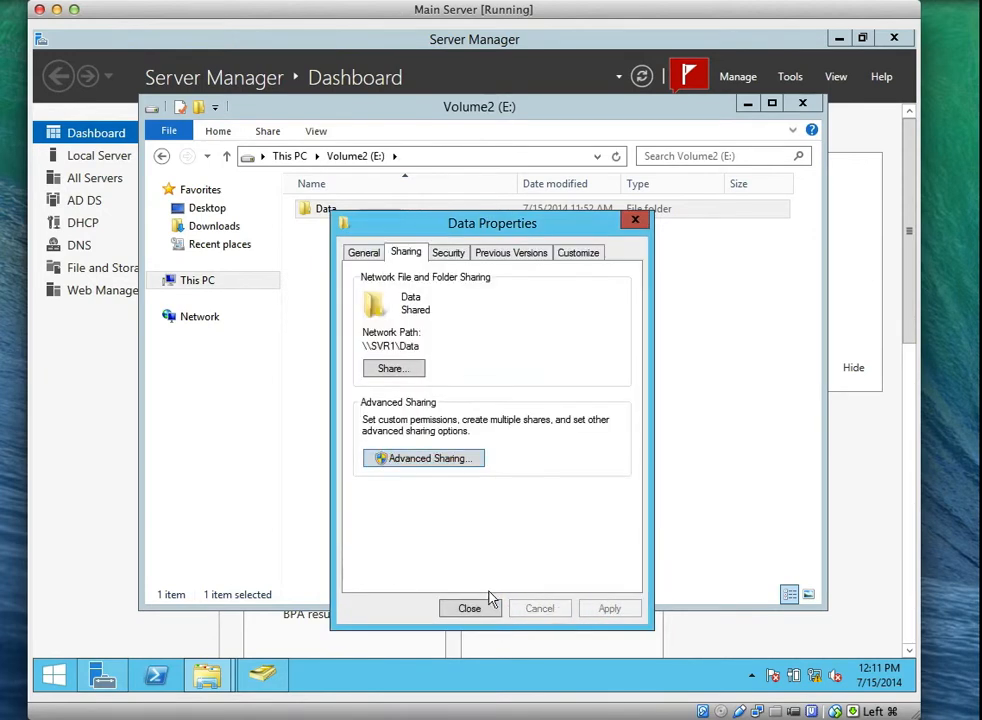
click(469, 607)
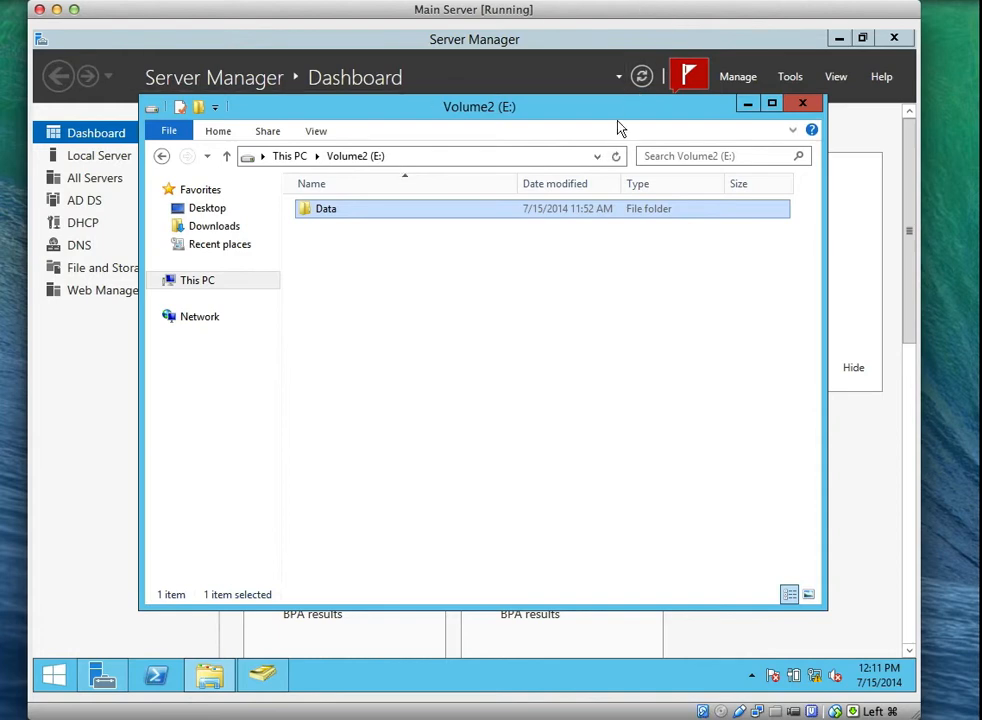
Send Ctrl-Alt-Del to the Windows 7 client VM from the VirtualBox menu.
click(697, 4)
click(702, 44)
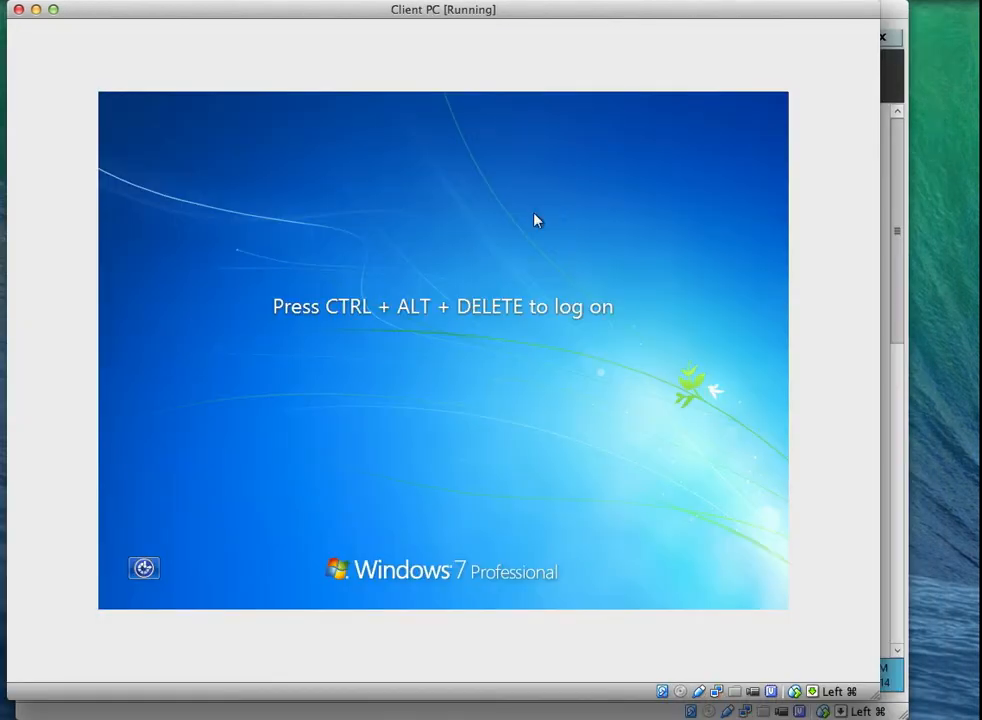
click(123, 3)
click(183, 116)
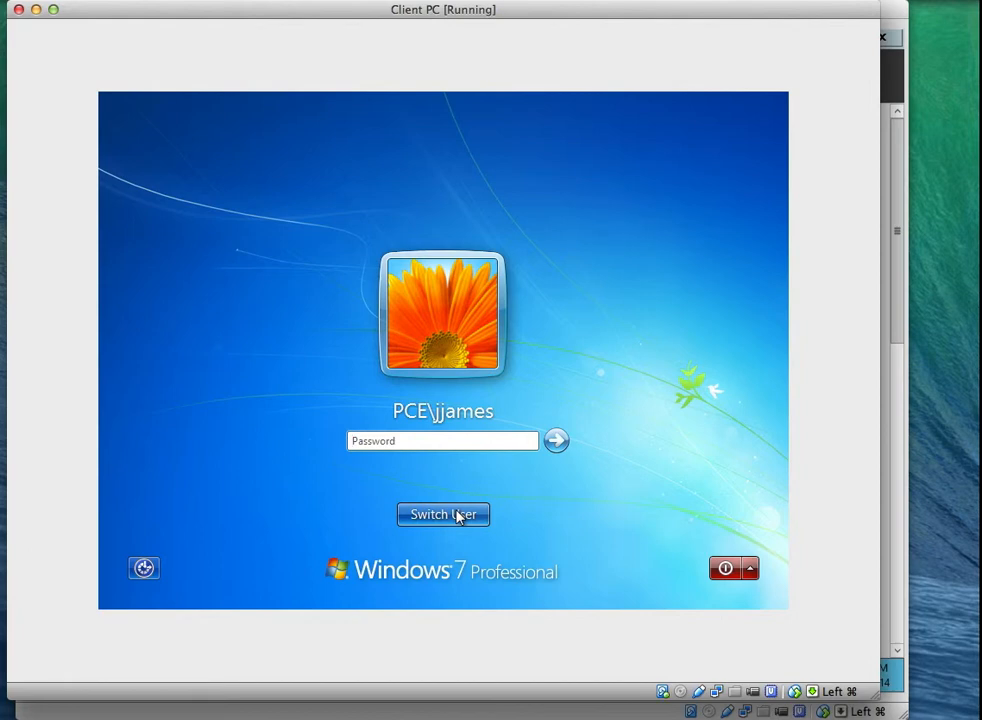
Log on as another domain user via Other User; the logon fails with a trust-relationship error.
click(456, 515)
click(505, 402)
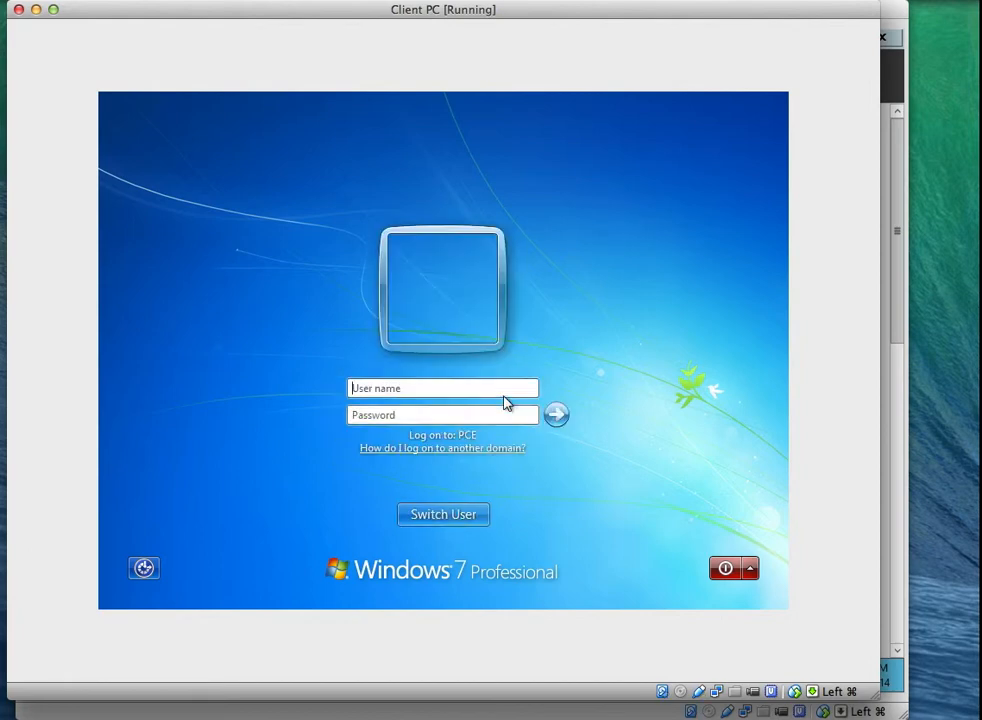
click(494, 388)
text(bj)
key(Tab)
text(********)
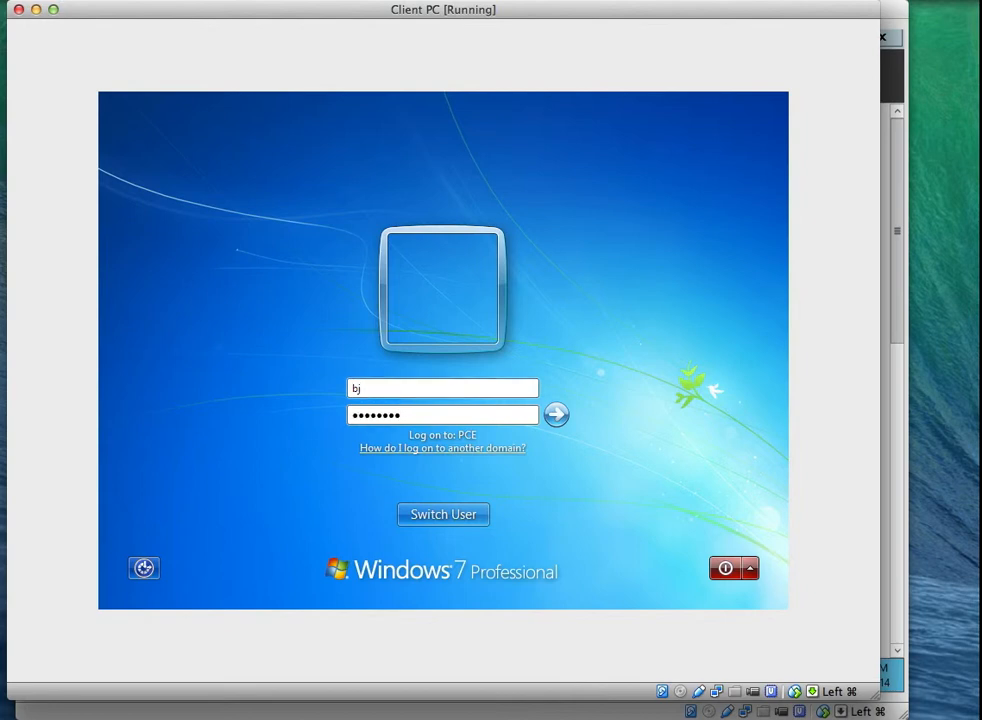
key(BackSpace)
key(BackSpace)
key(BackSpace)
key(BackSpace)
key(BackSpace)
key(BackSpace)
key(BackSpace)
key(BackSpace)
text(********)
key(Return)
key(Return)
text(********)
key(Return)
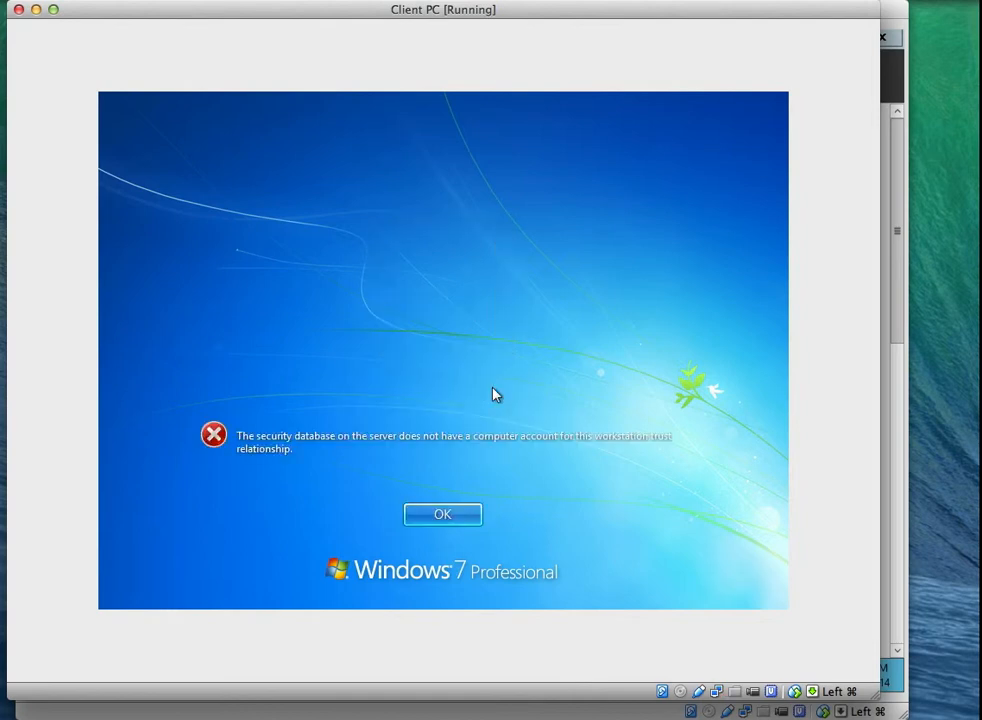
Dismiss the trust error and sign back in with the previously used PCE domain account.
click(443, 515)
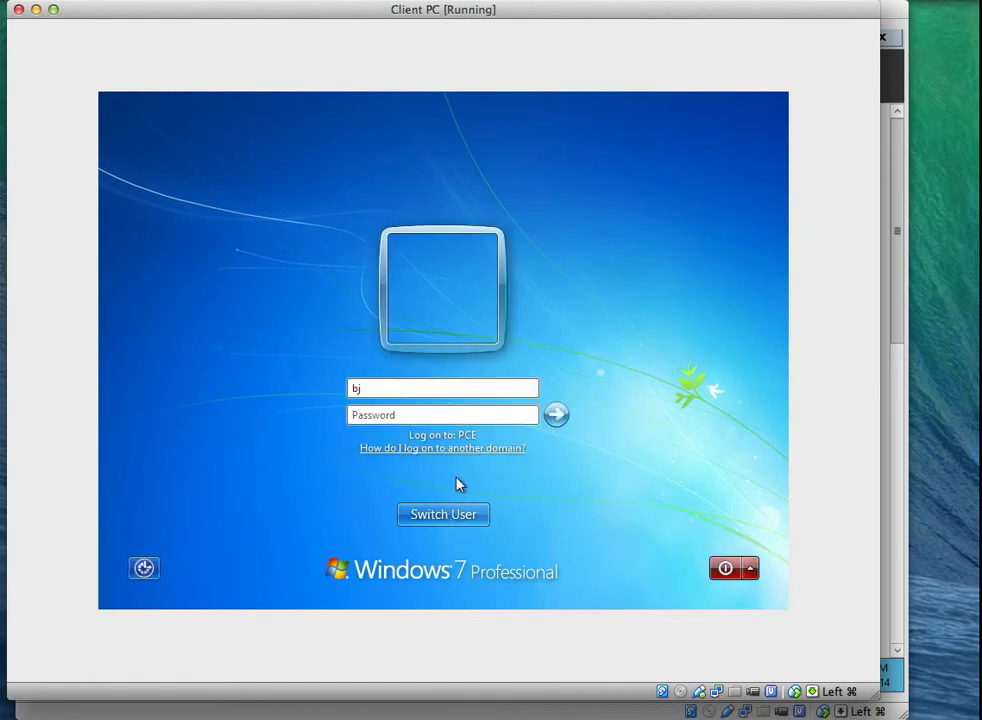
click(455, 516)
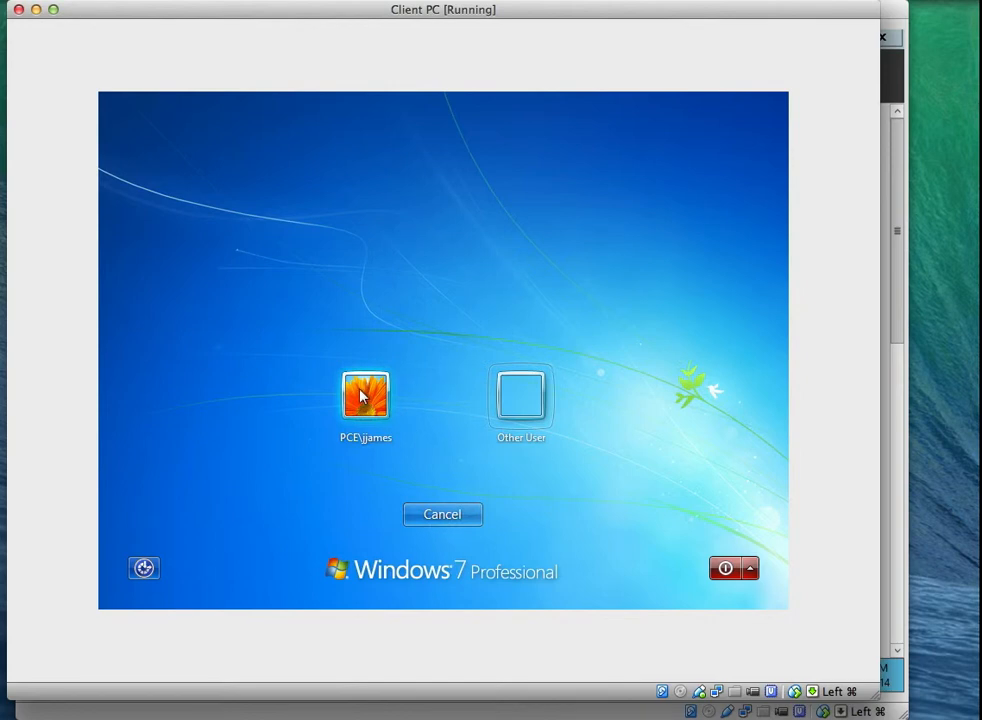
click(367, 395)
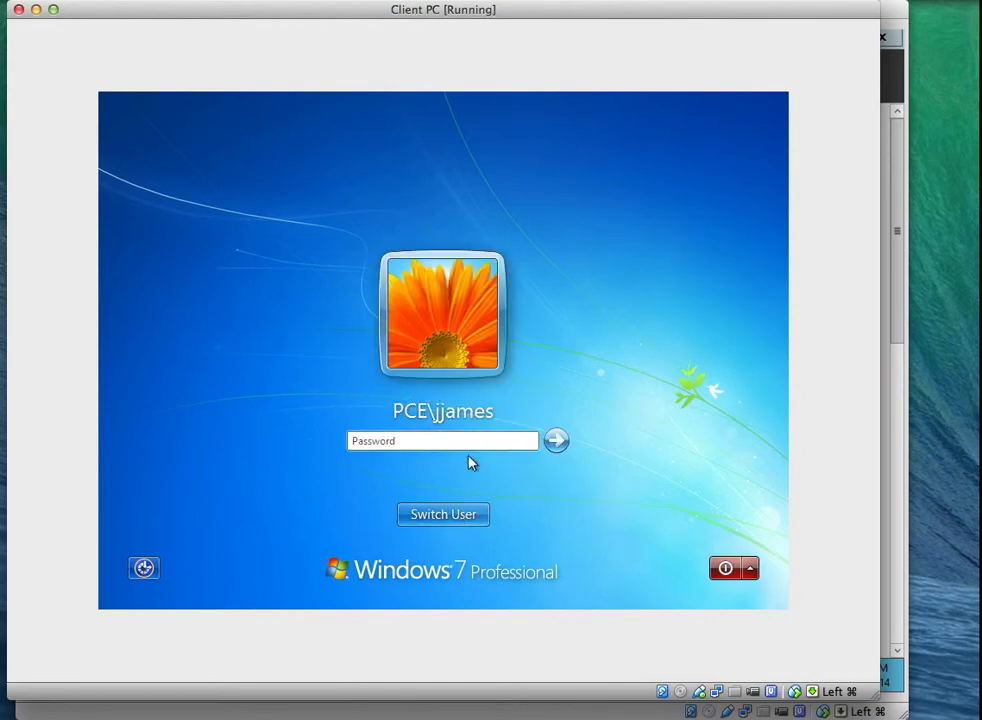
text(••••••)
key(Return)
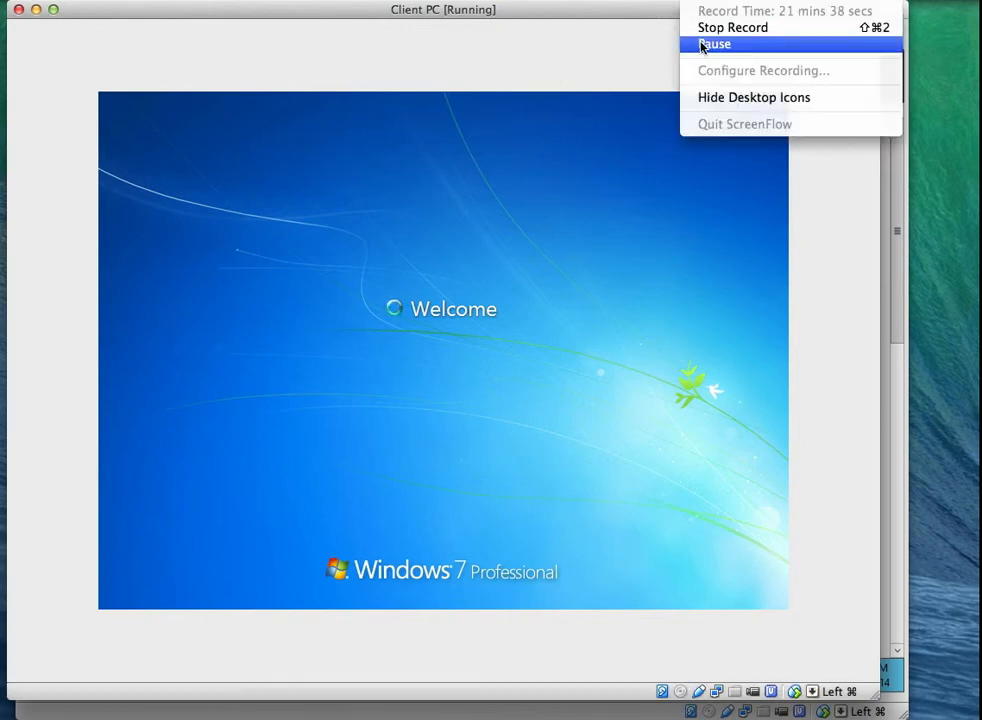
click(701, 46)
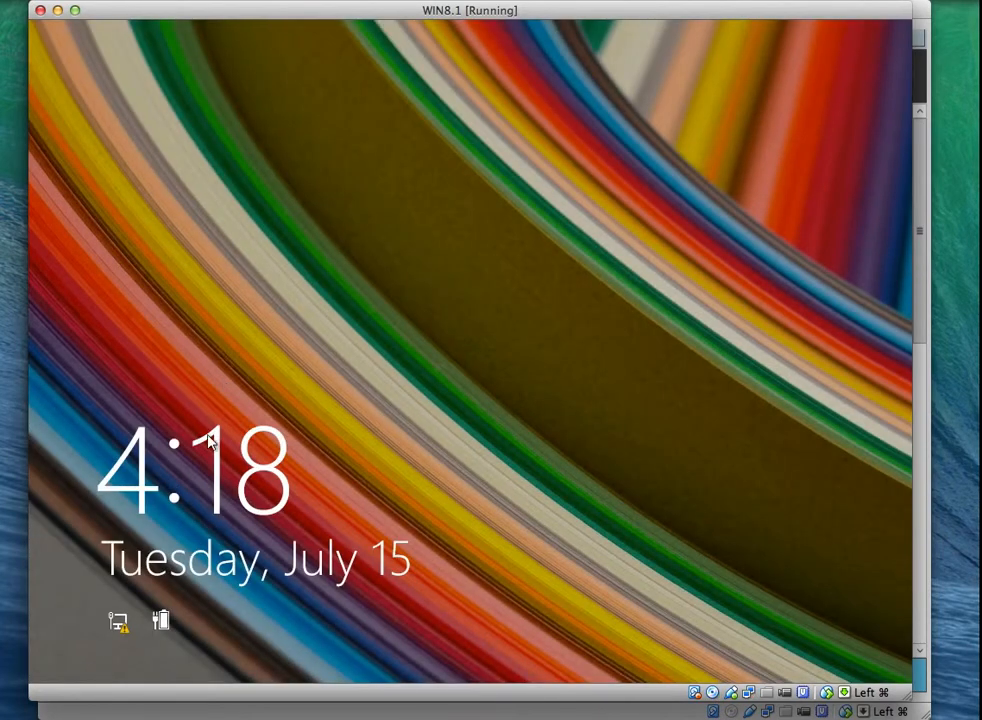
Unlock the Windows 8.1 VM and sign in with the local user account's password.
click(153, 342)
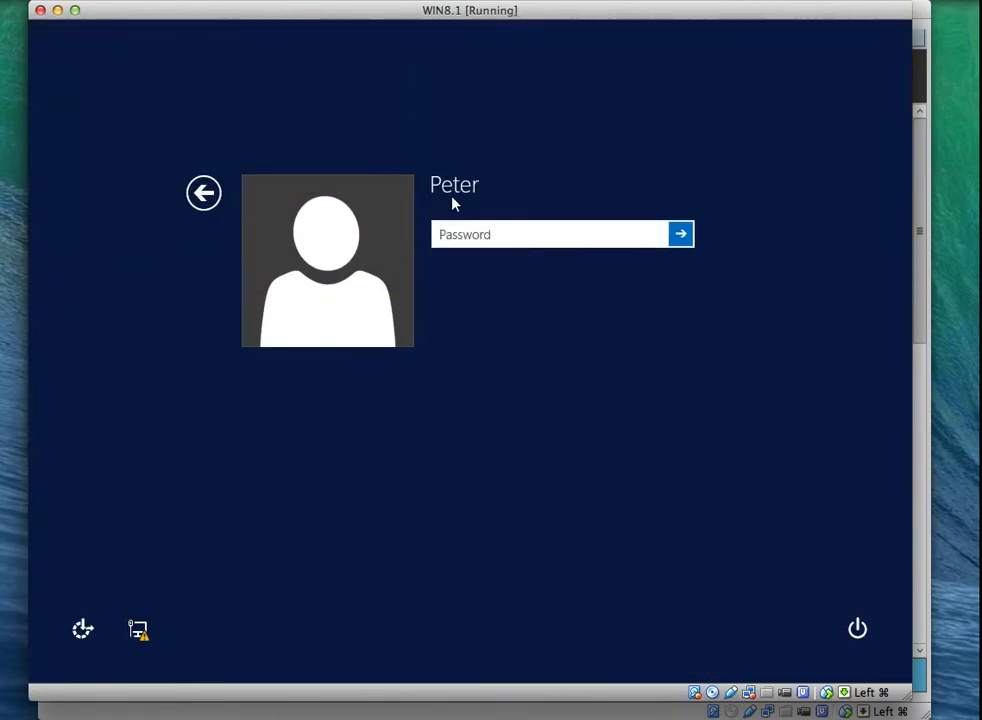
click(198, 197)
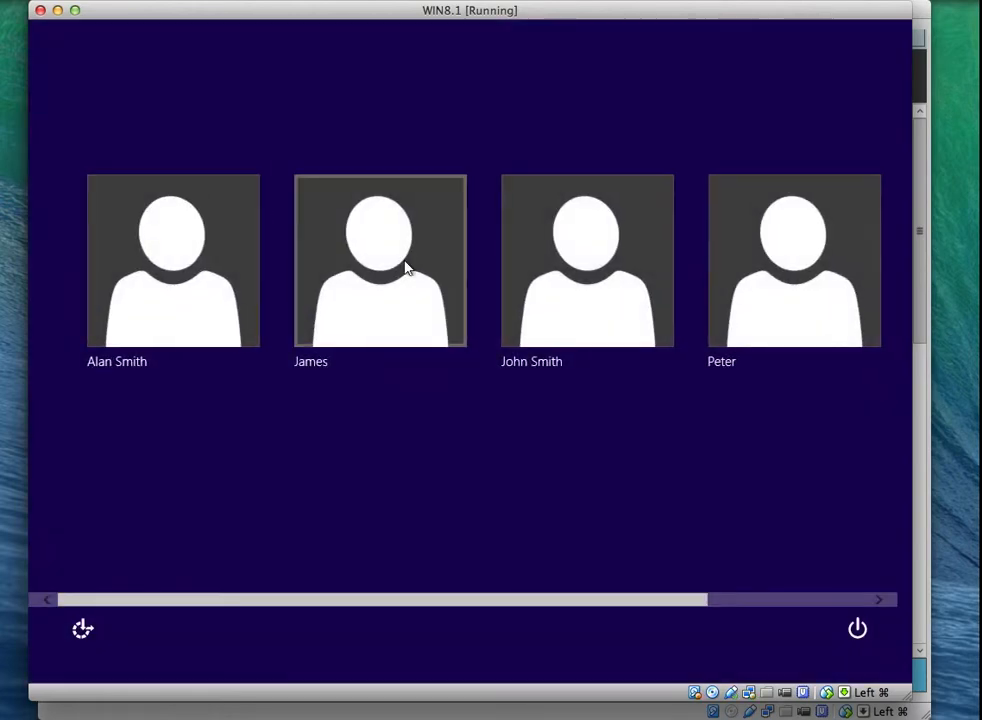
click(738, 605)
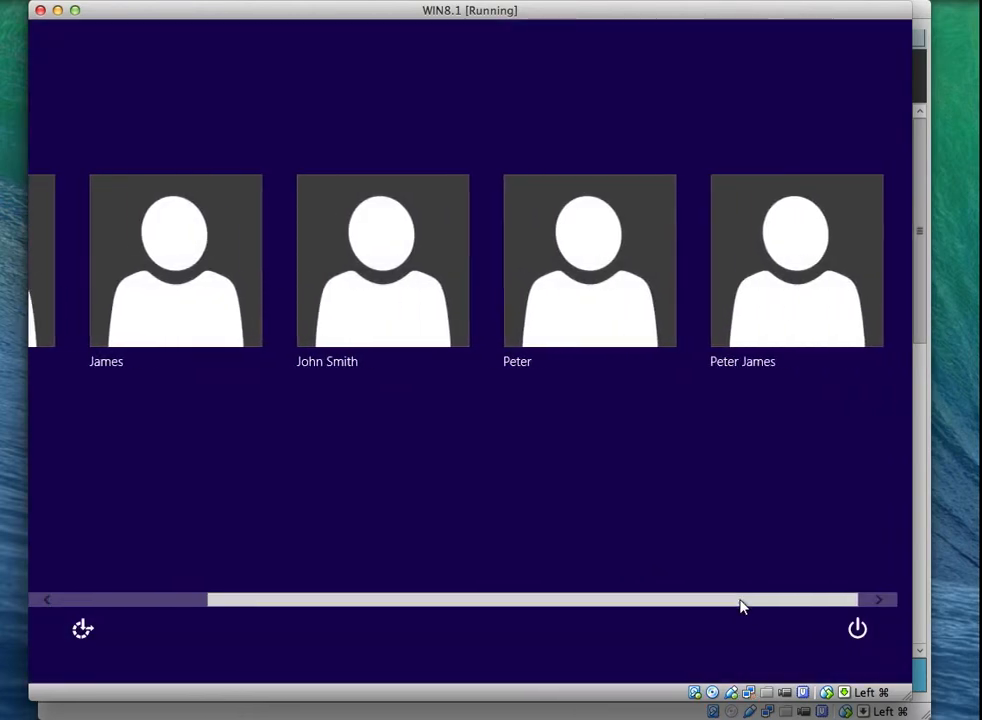
drag(743, 600, 610, 596)
click(587, 248)
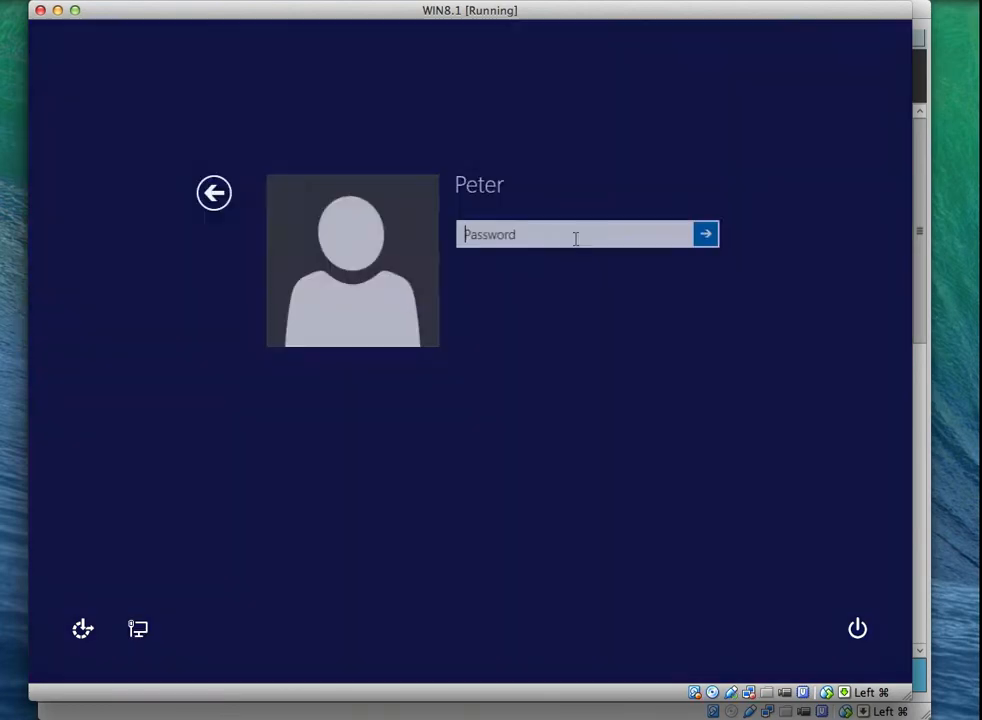
text(•••••)
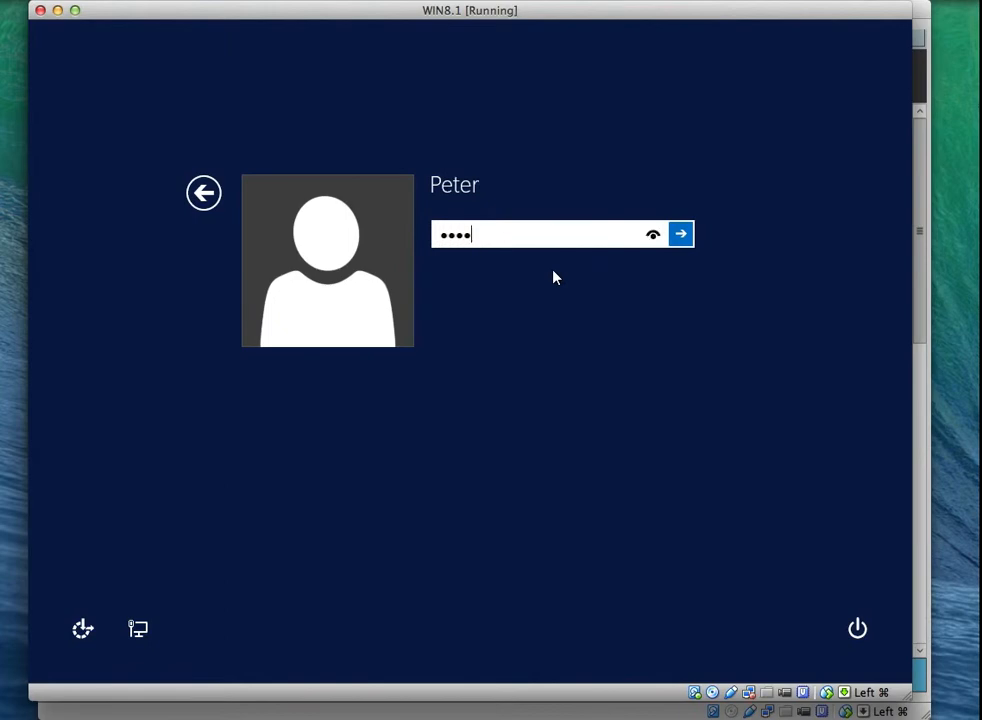
key(BackSpace)
key(BackSpace)
key(BackSpace)
key(BackSpace)
key(BackSpace)
text(••••)
key(BackSpace)
key(BackSpace)
key(BackSpace)
key(BackSpace)
text(•••••••)
key(Return)
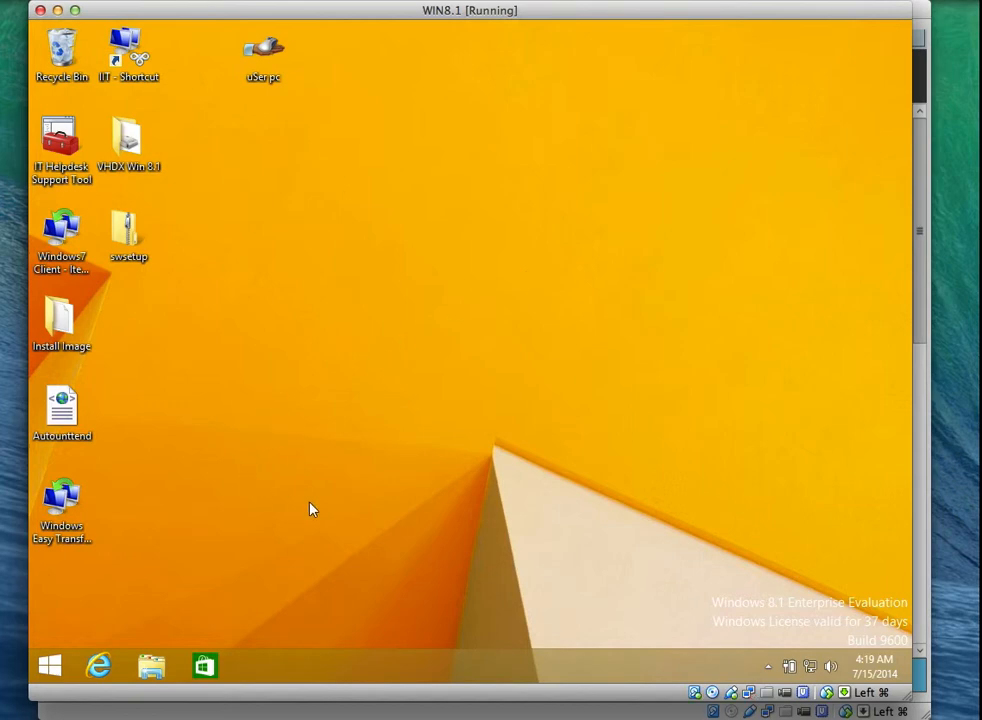
Open User Profiles settings from System's Advanced system properties.
right_click(57, 670)
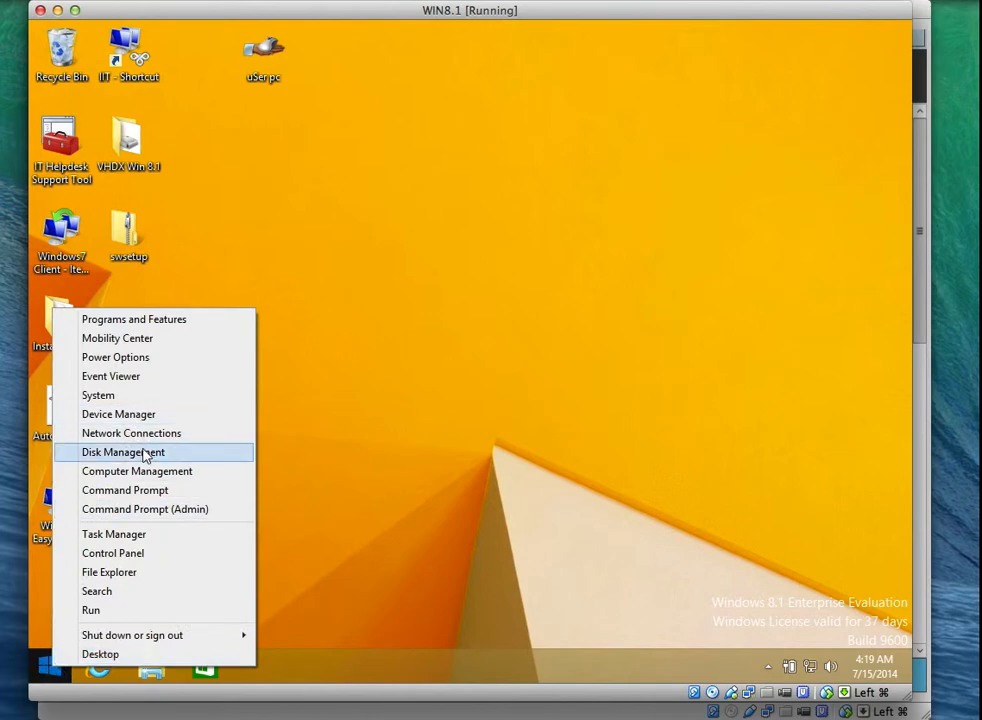
click(160, 398)
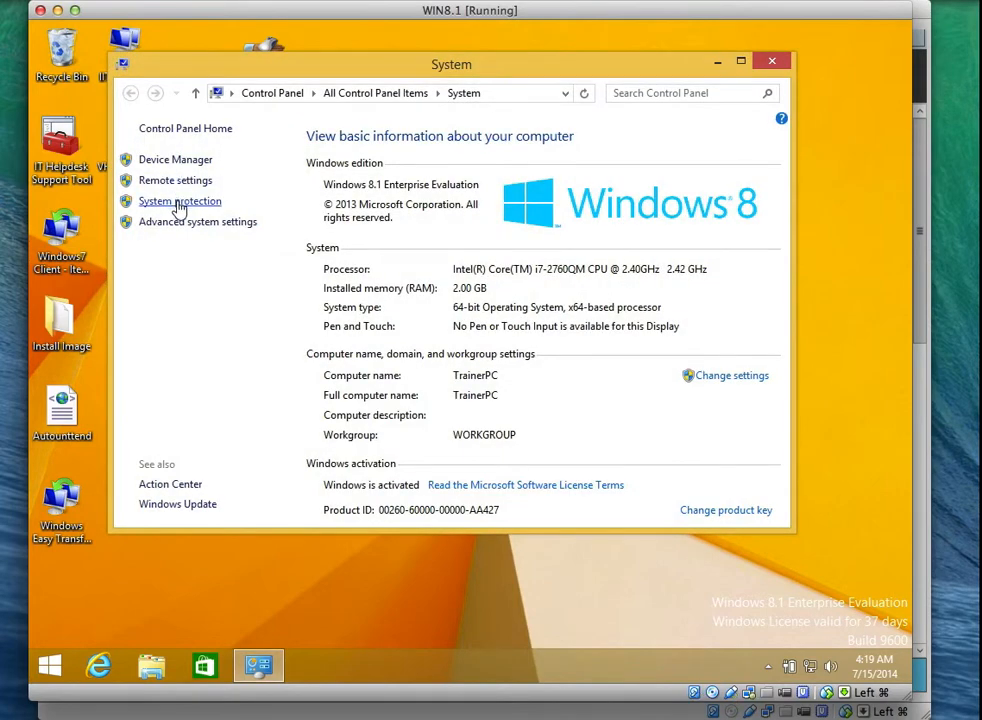
click(180, 201)
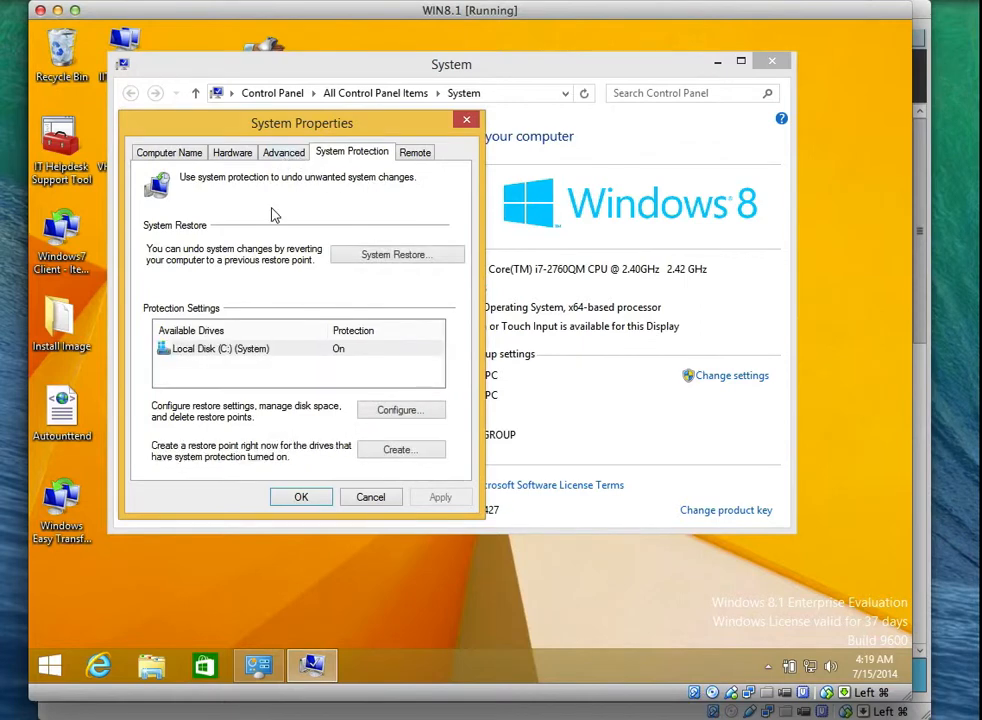
click(284, 153)
click(412, 327)
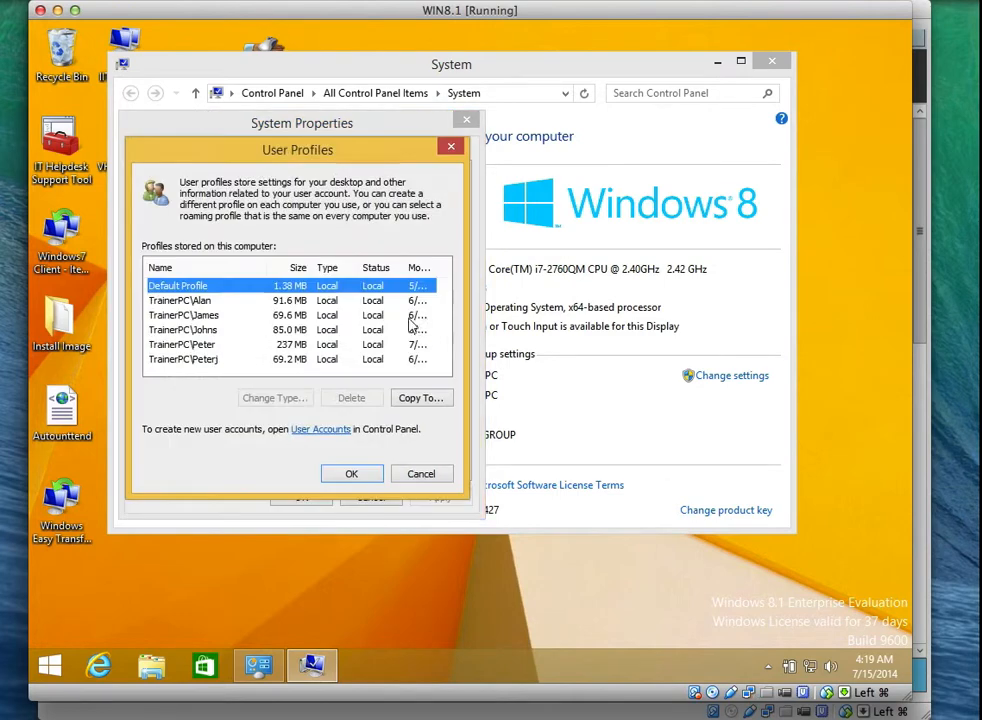
Delete the four stale user profiles, confirming each, then close both dialogs.
click(203, 303)
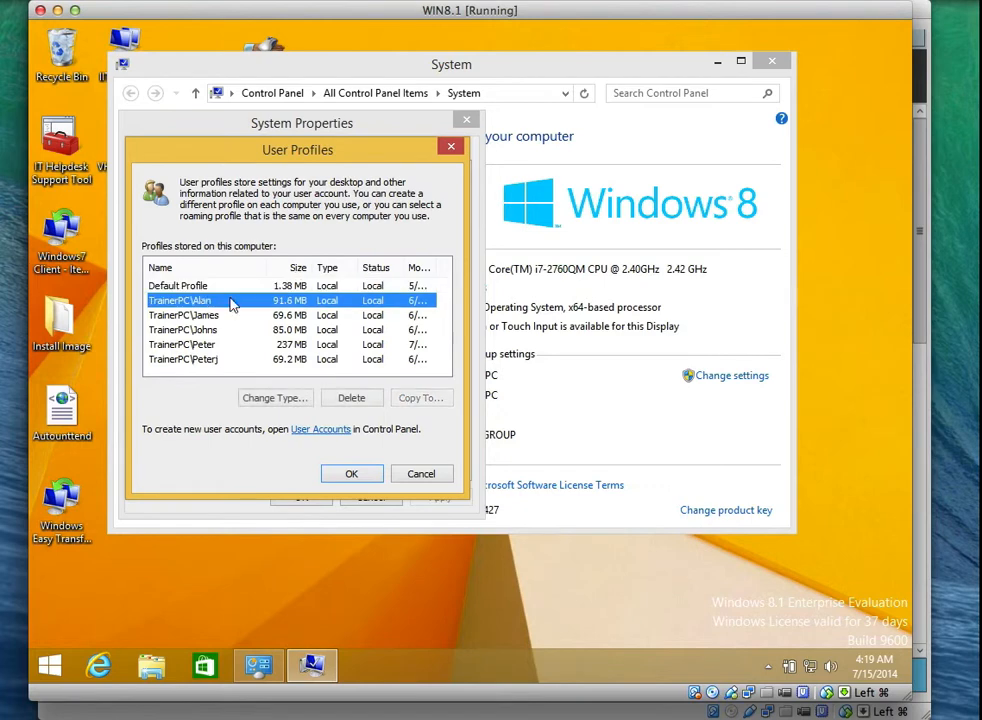
click(351, 397)
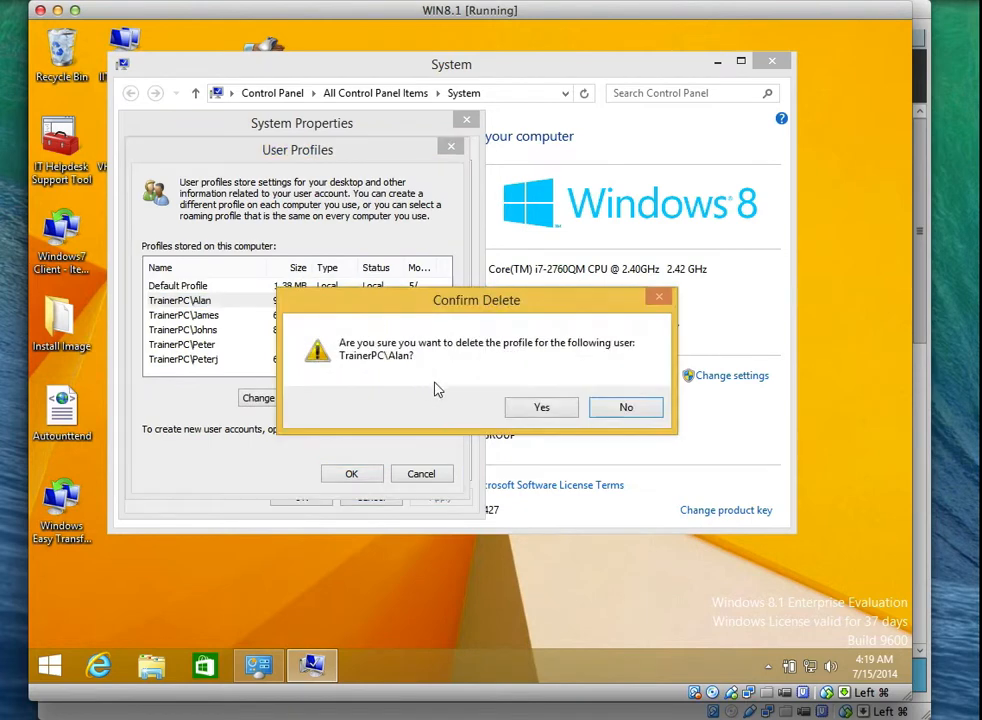
click(541, 407)
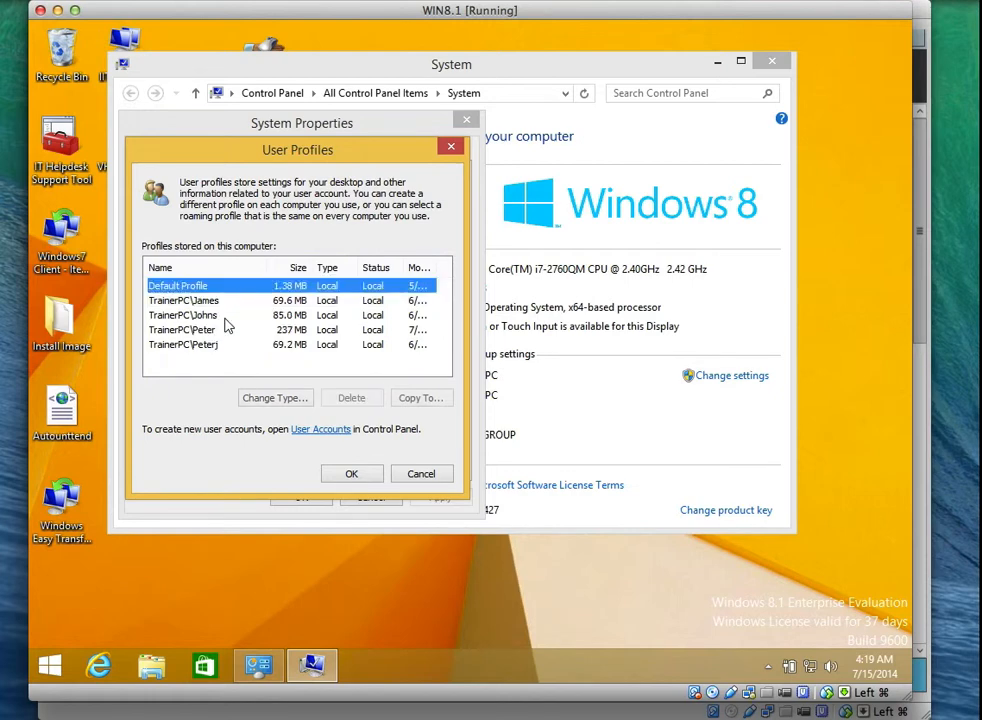
click(214, 300)
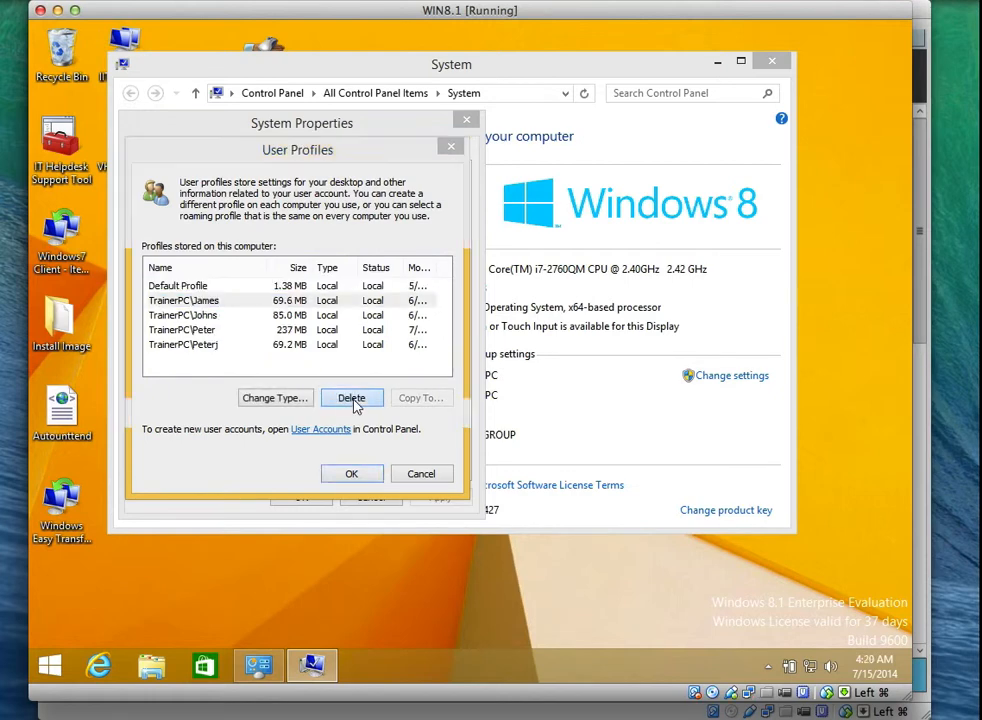
click(351, 397)
click(537, 405)
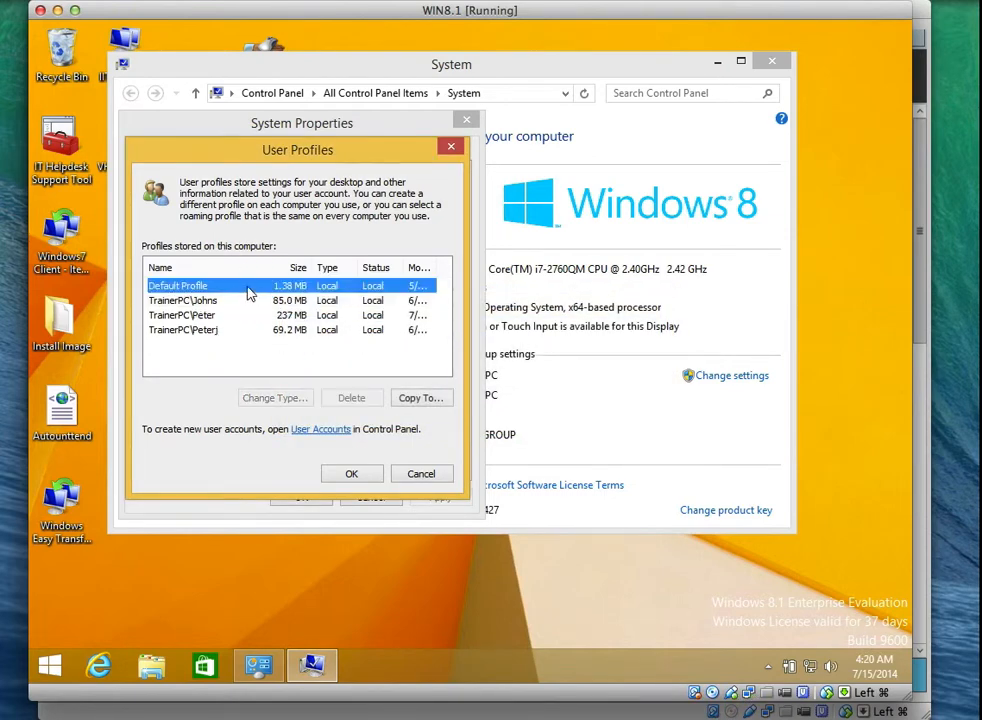
click(226, 301)
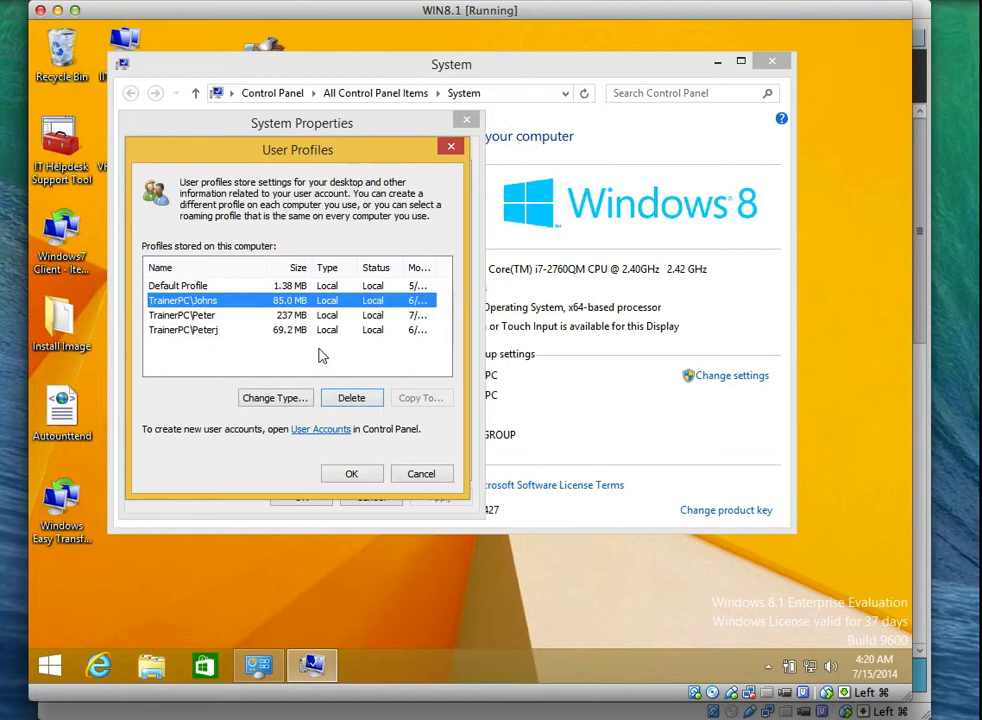
click(351, 398)
click(541, 407)
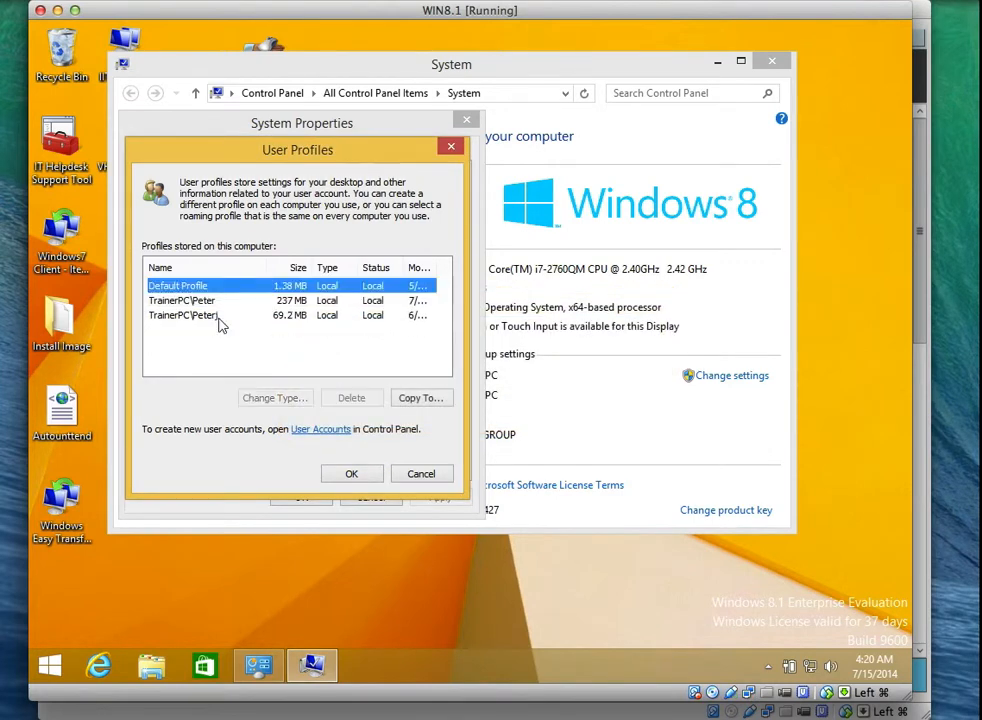
click(206, 301)
click(214, 316)
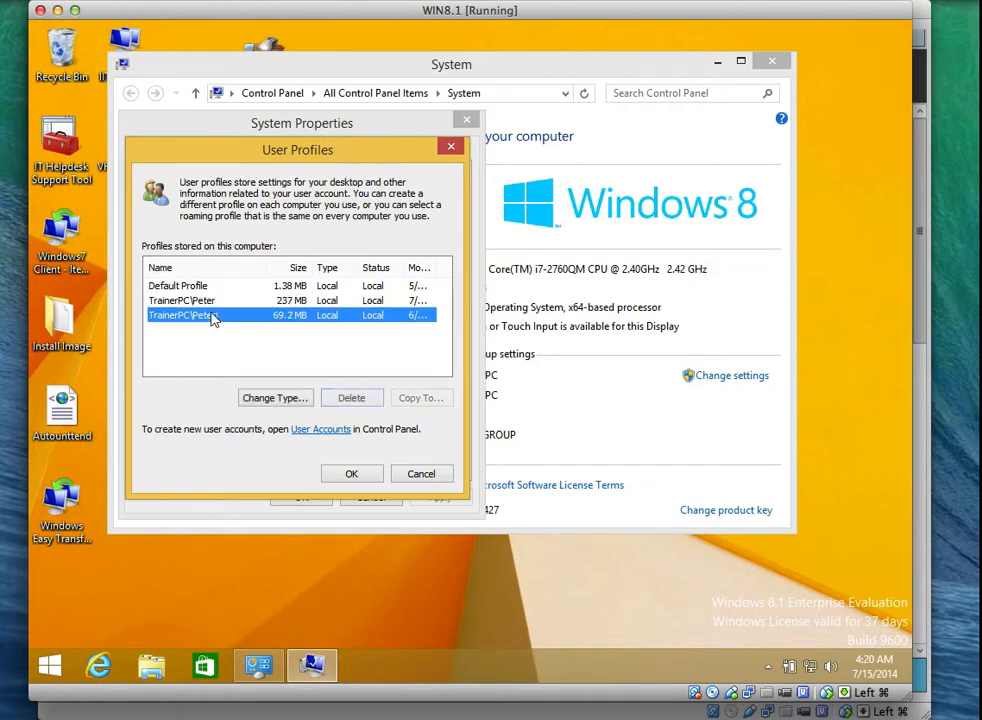
click(351, 398)
click(538, 407)
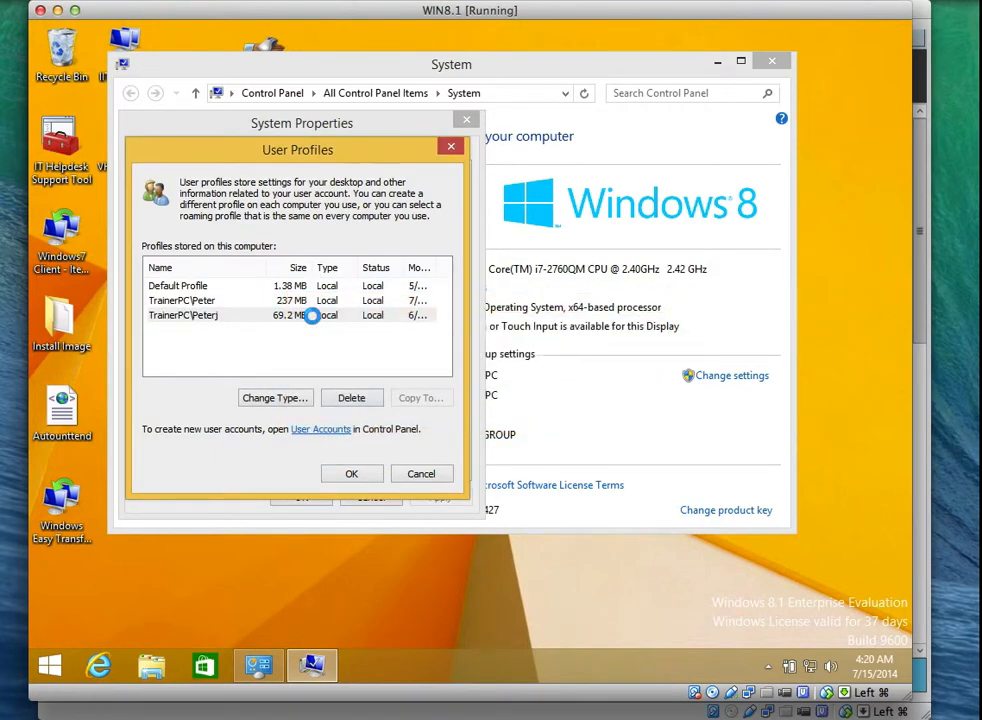
click(352, 472)
click(304, 500)
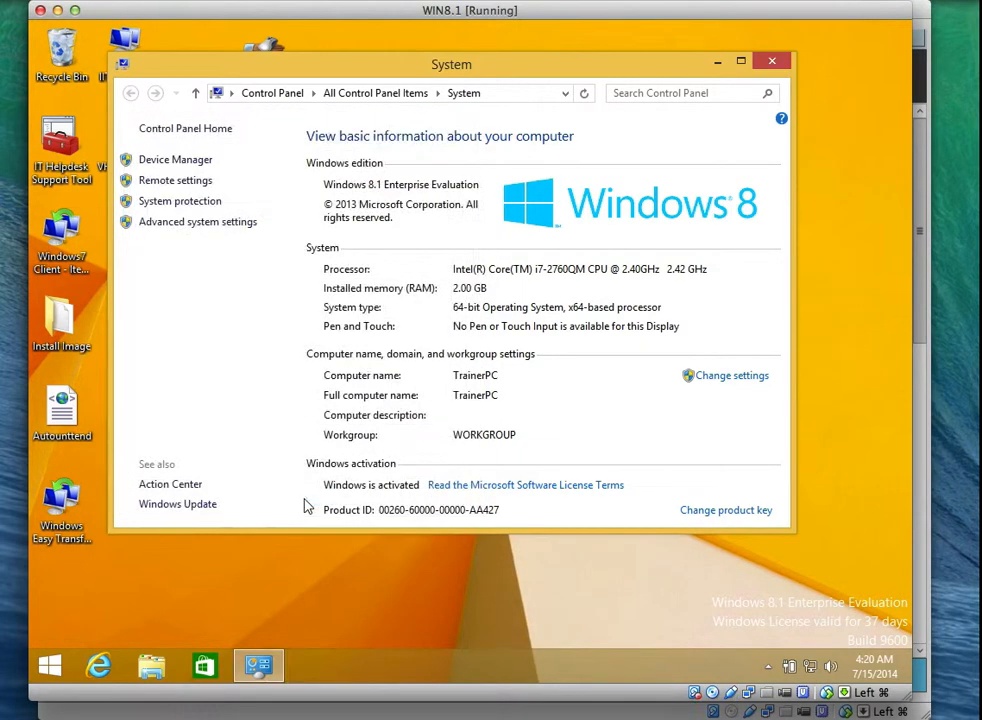
Open Computer Management to the Local Users and Groups > Users list.
right_click(44, 672)
click(129, 473)
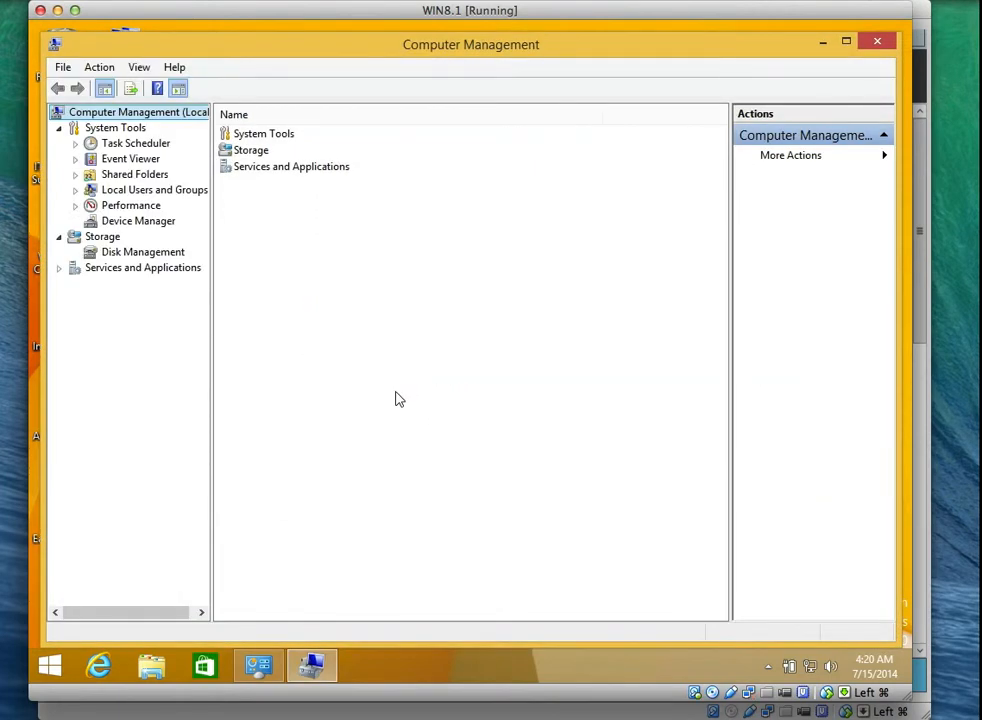
click(75, 190)
click(129, 205)
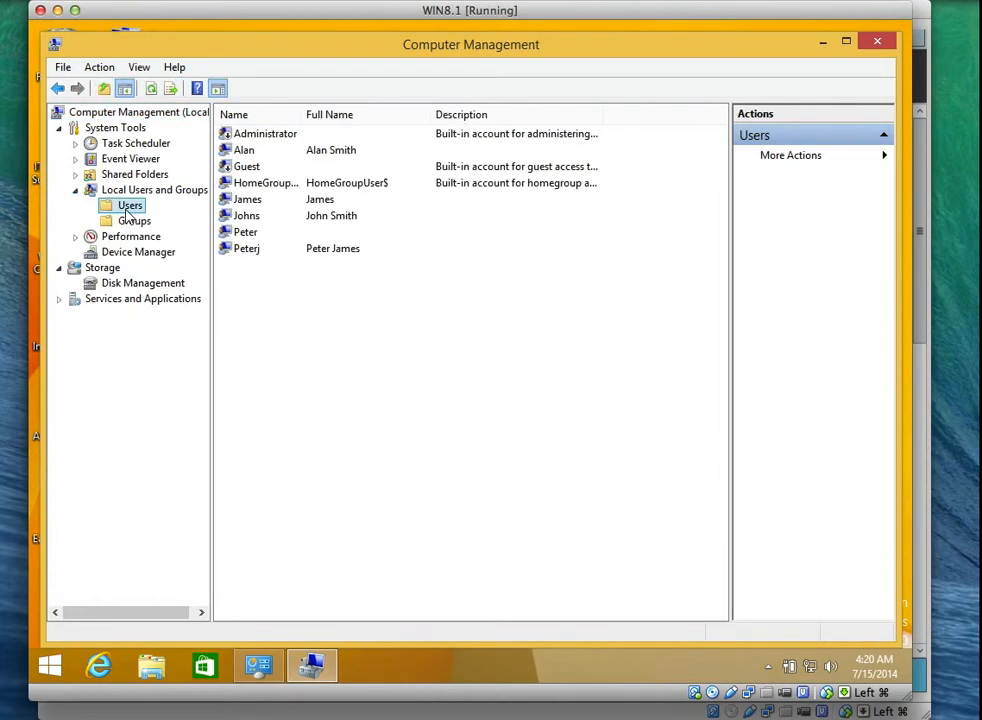
Delete three unwanted local user accounts, confirming each deletion.
click(252, 250)
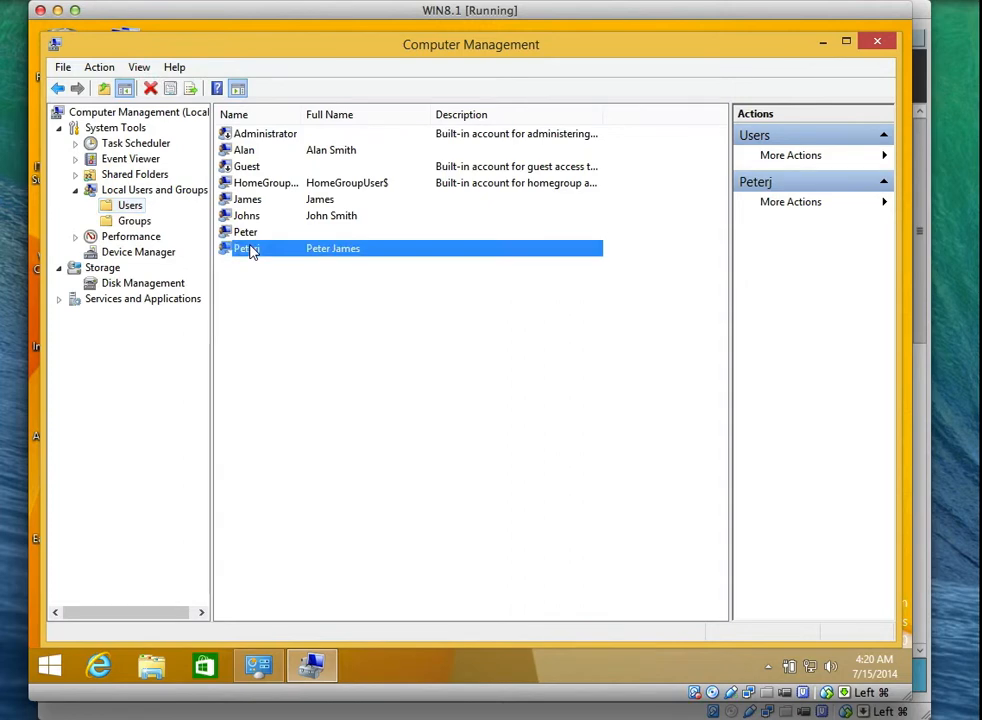
key(BackSpace)
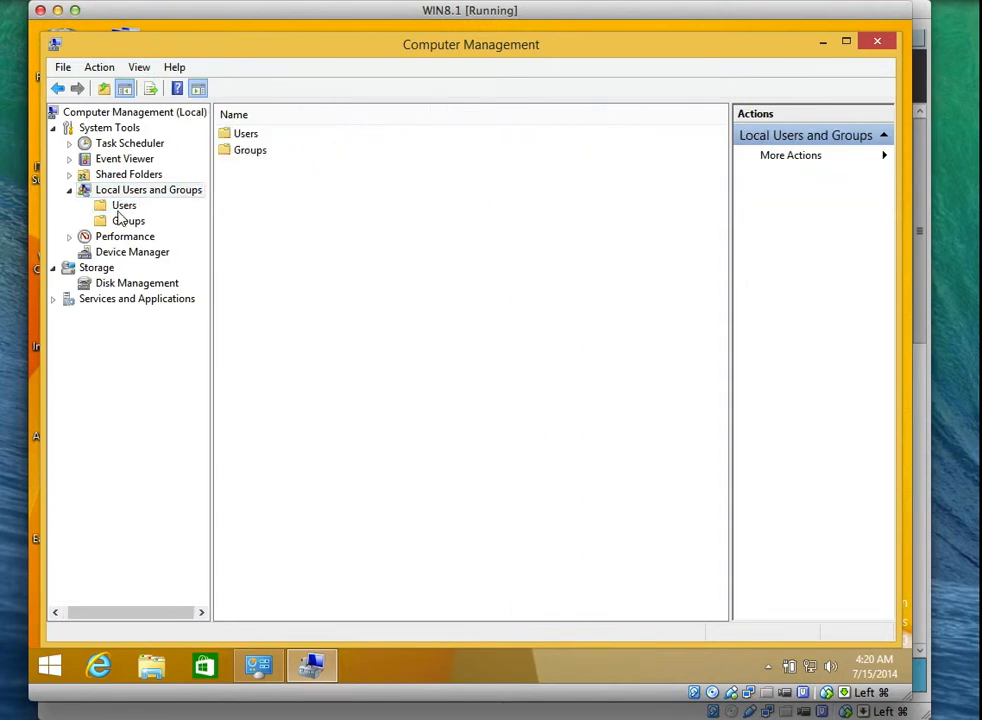
click(121, 210)
click(248, 249)
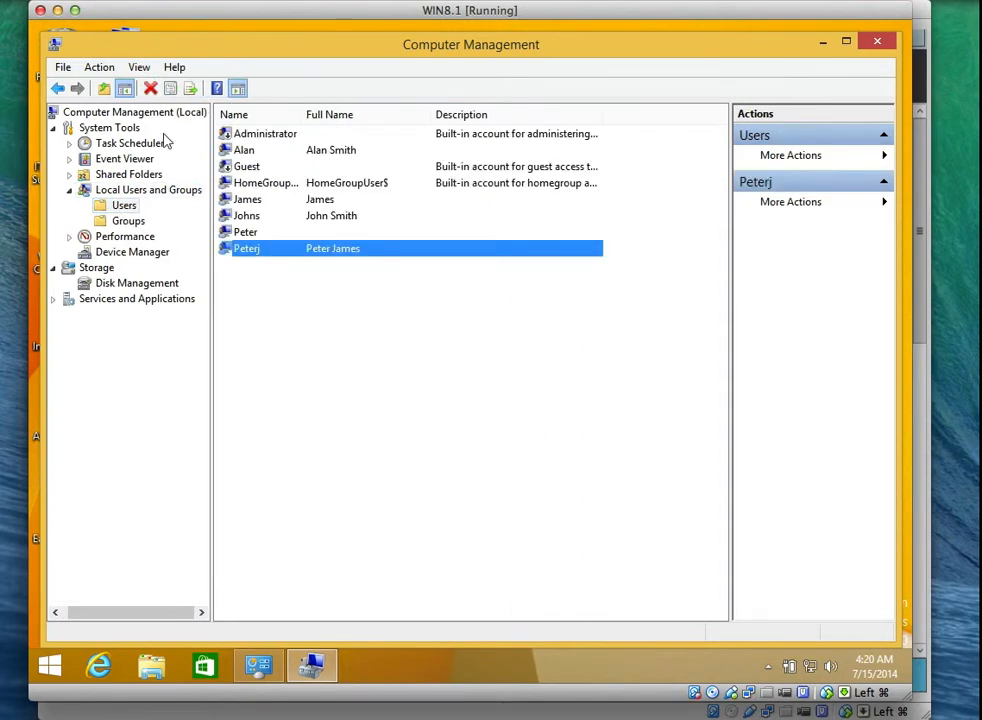
click(151, 89)
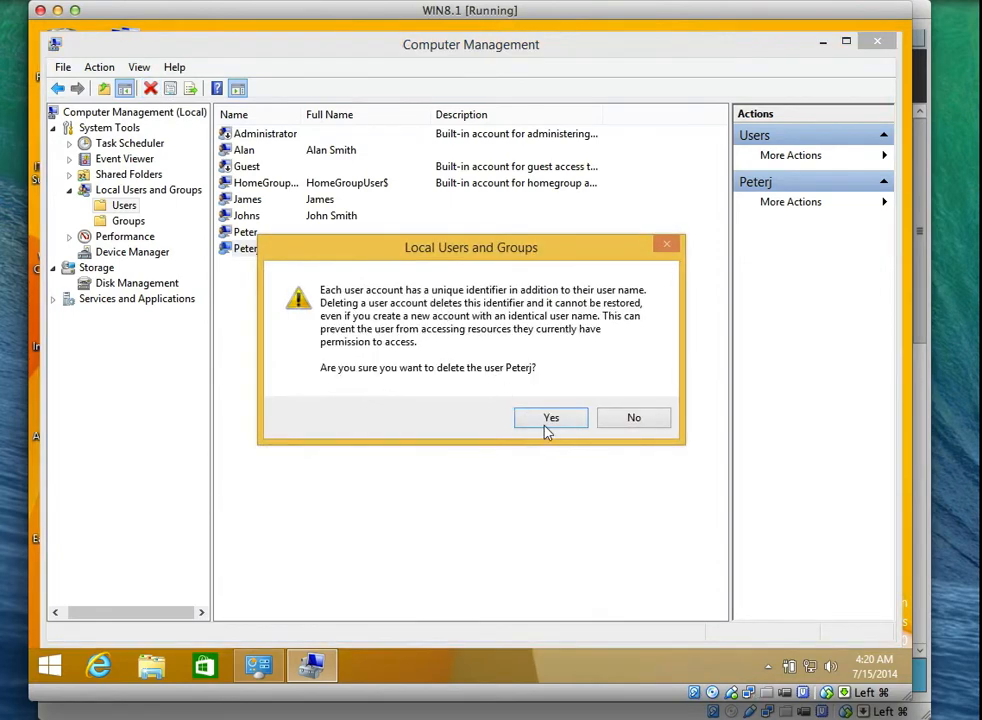
click(549, 420)
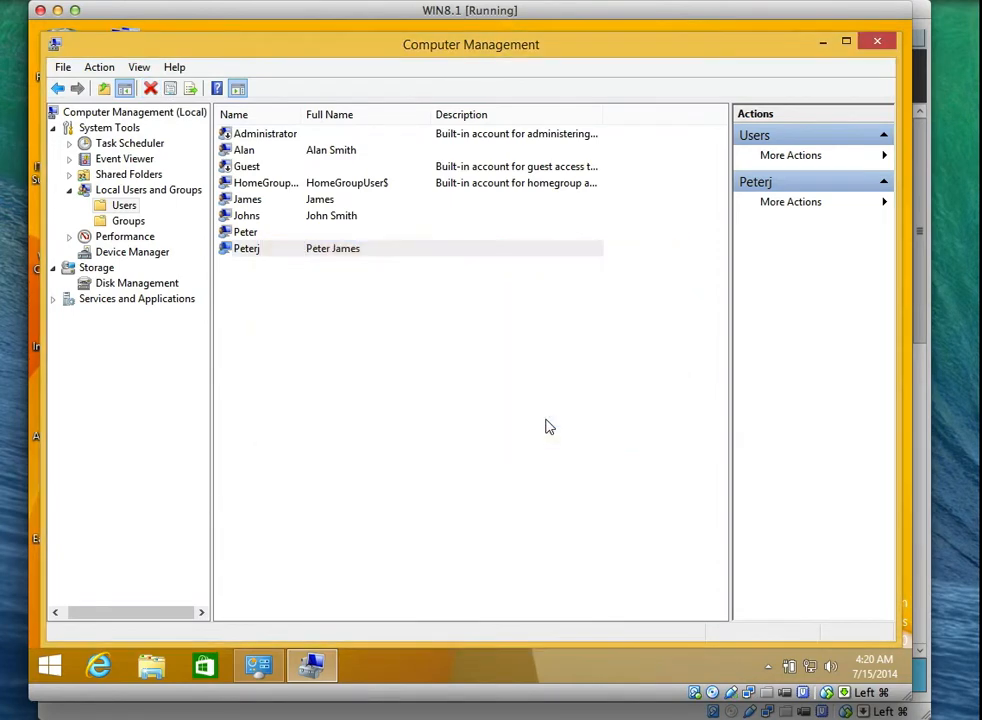
click(259, 218)
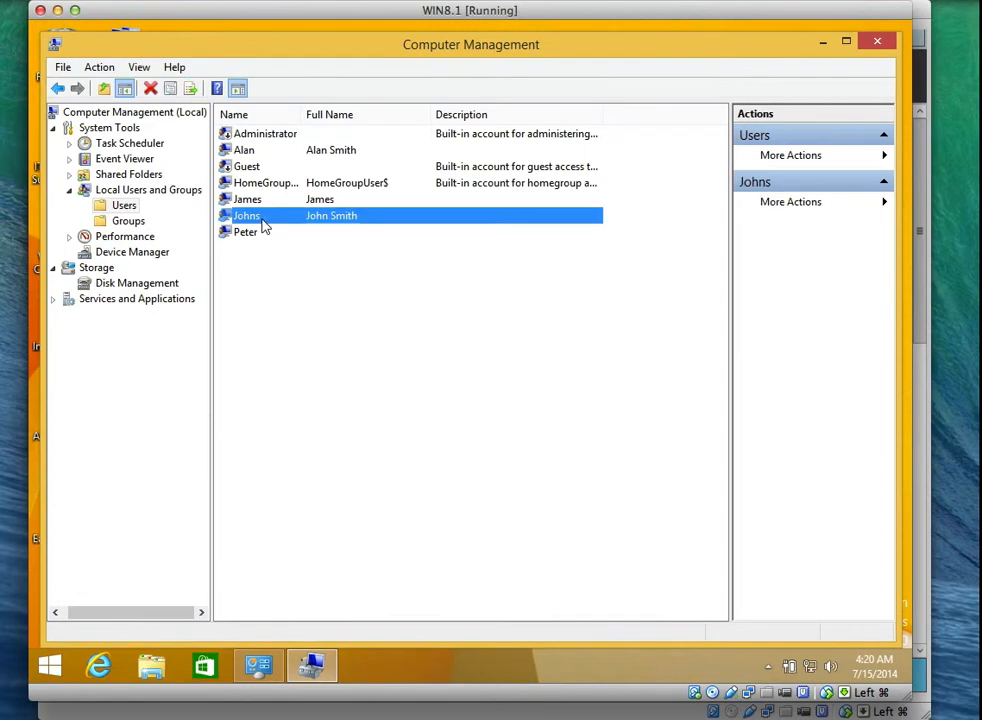
click(151, 89)
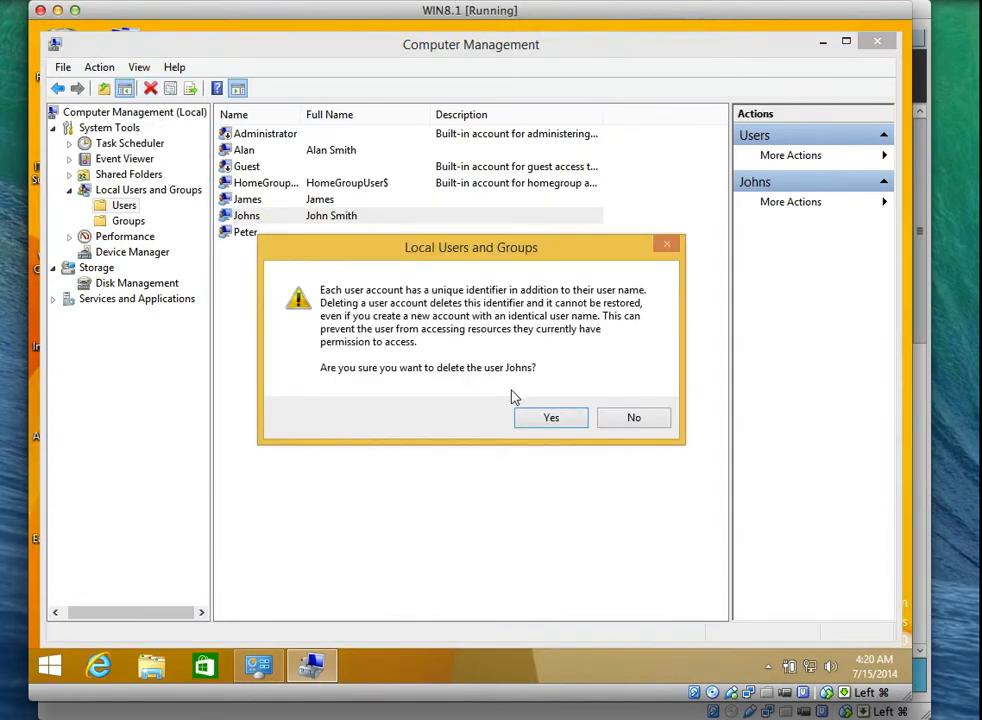
click(531, 420)
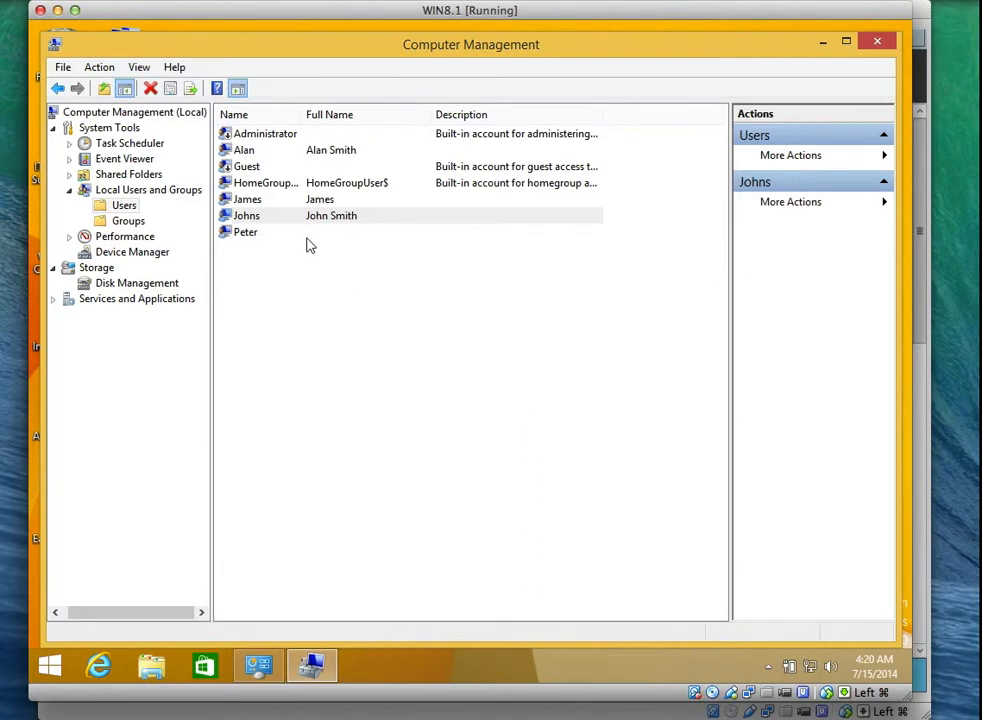
click(262, 203)
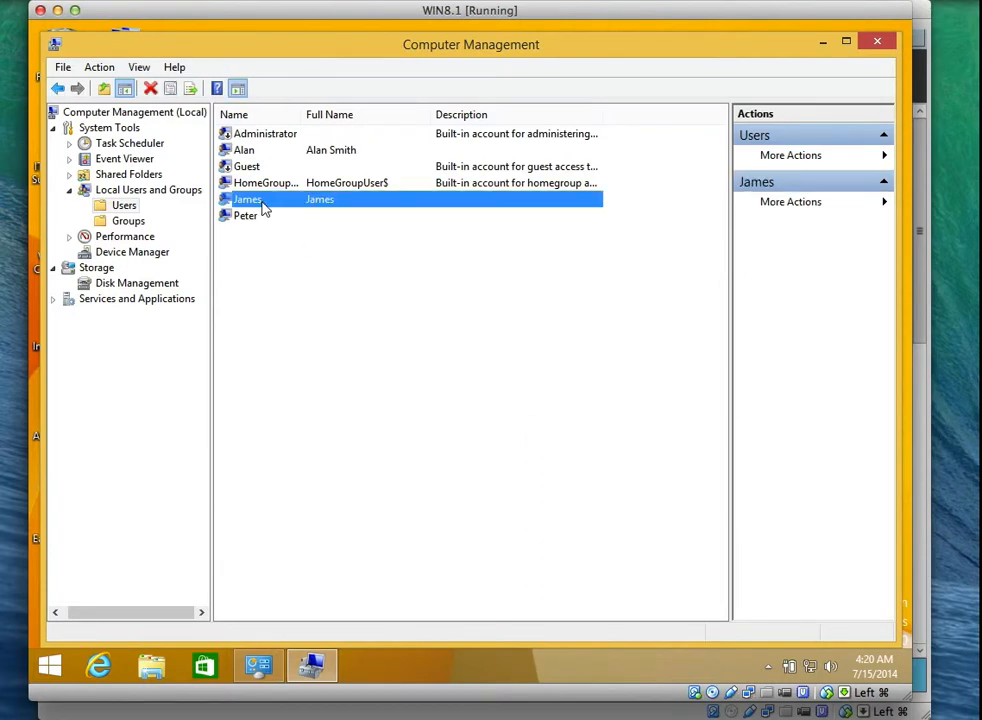
click(150, 89)
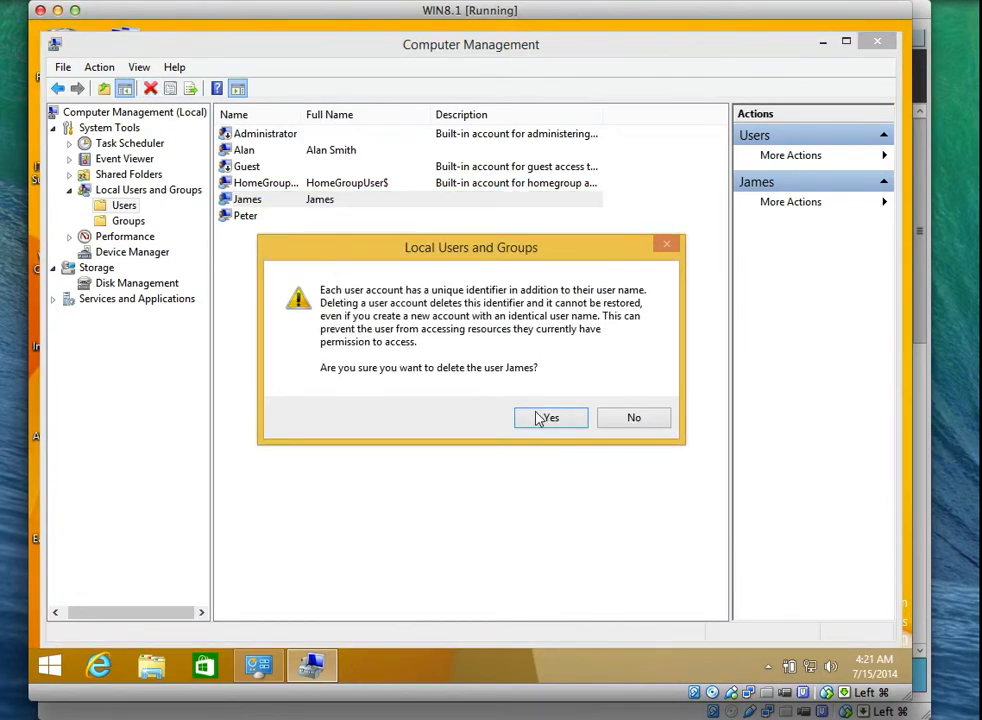
click(546, 421)
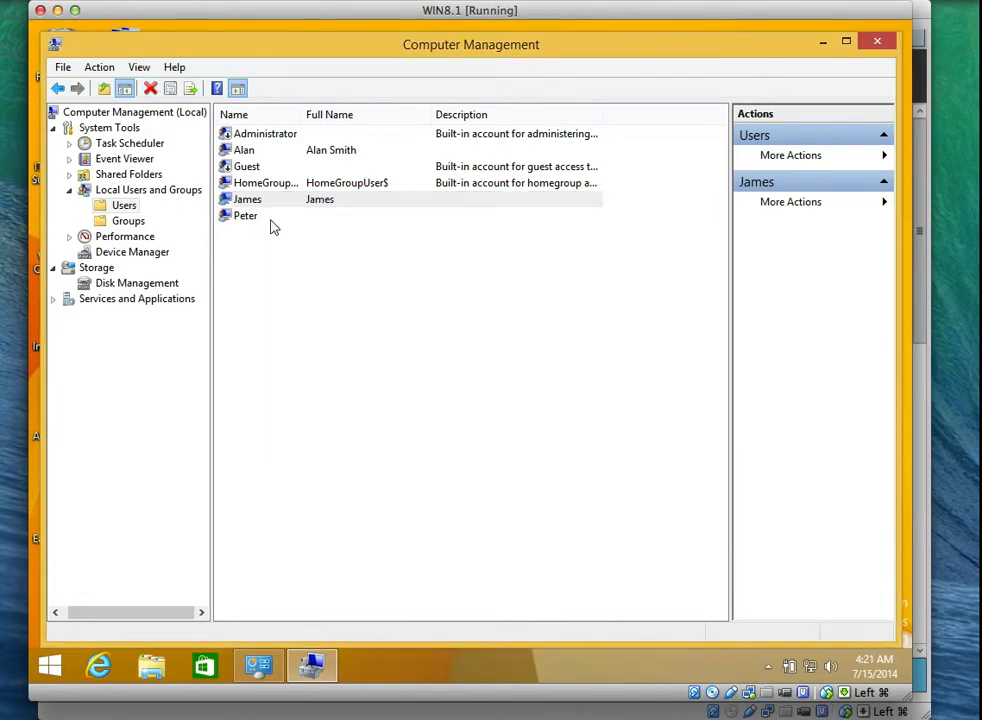
Check the Administrator account's properties without changes, then close Computer Management.
click(243, 136)
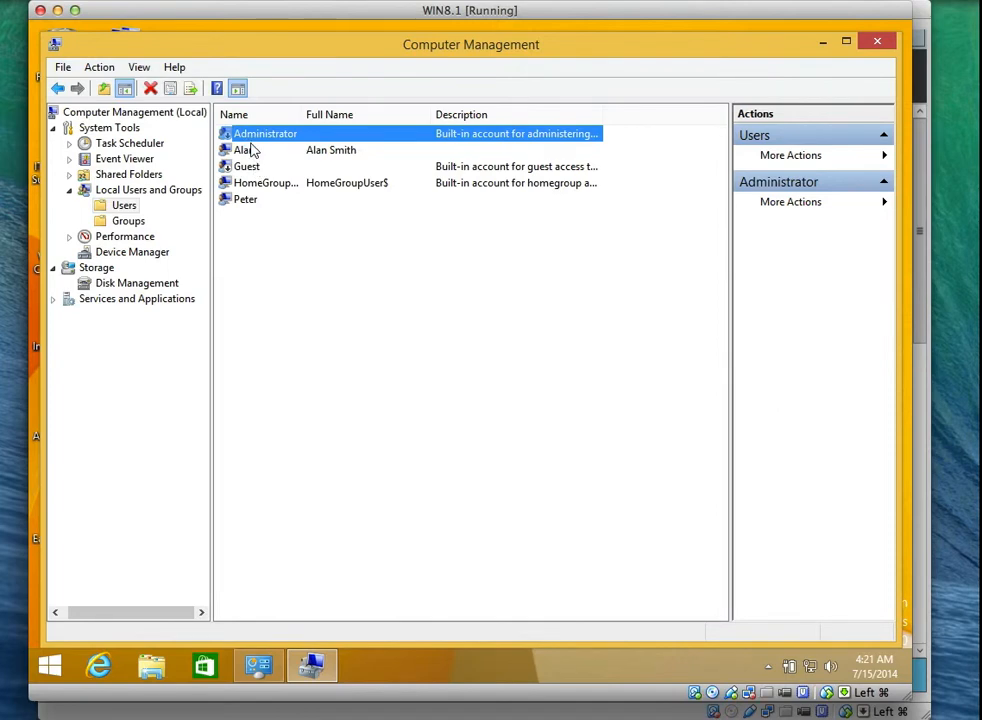
key(F2)
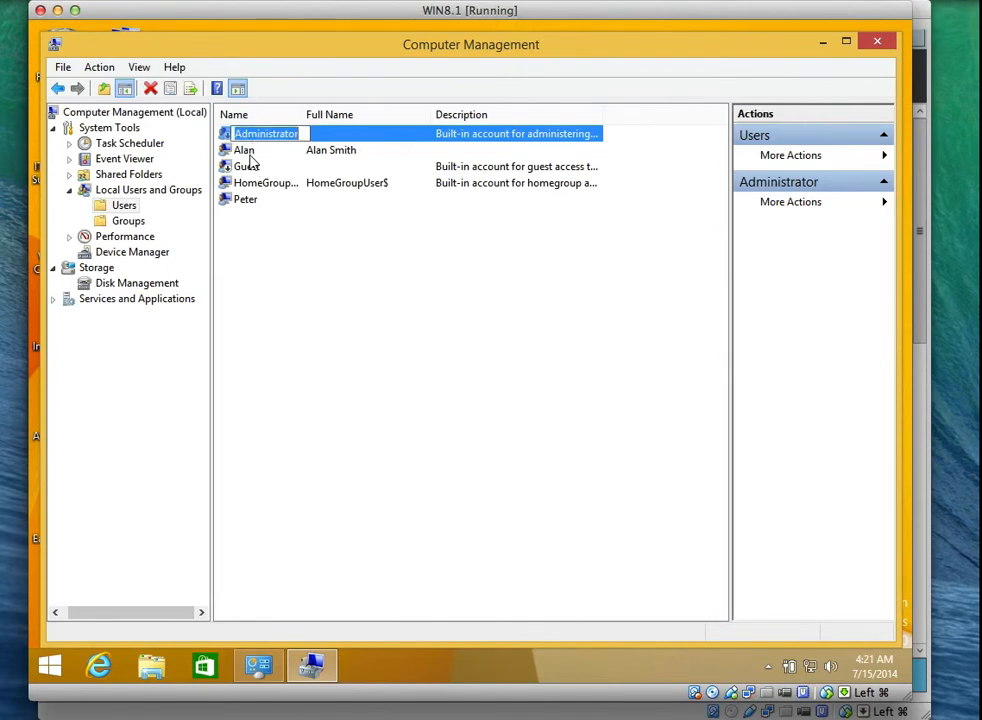
key(Return)
key(Return)
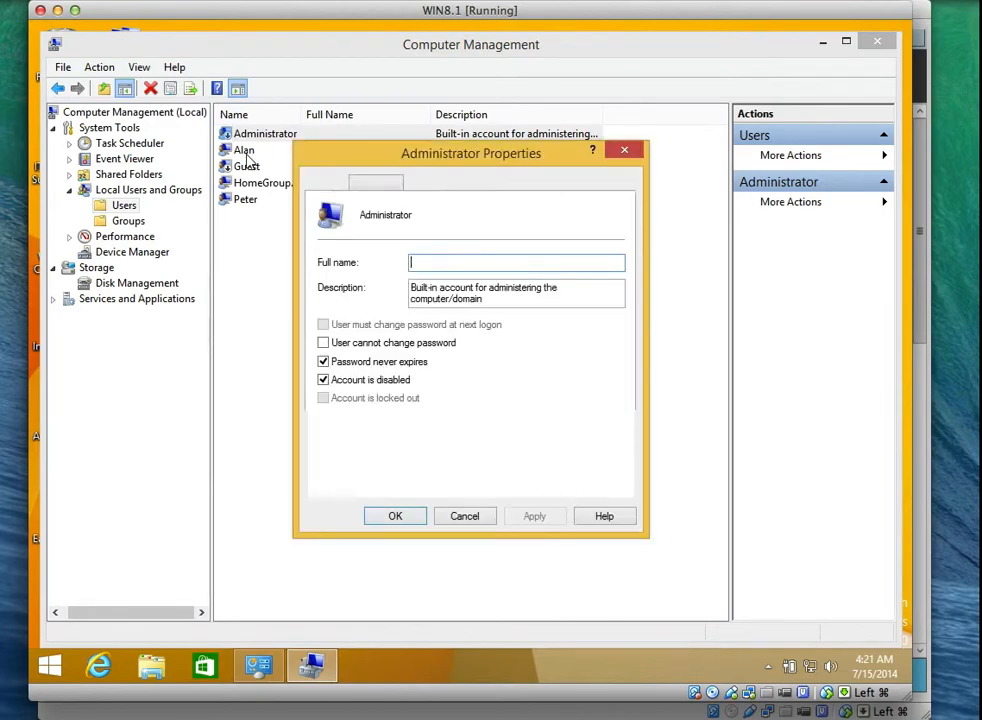
key(Escape)
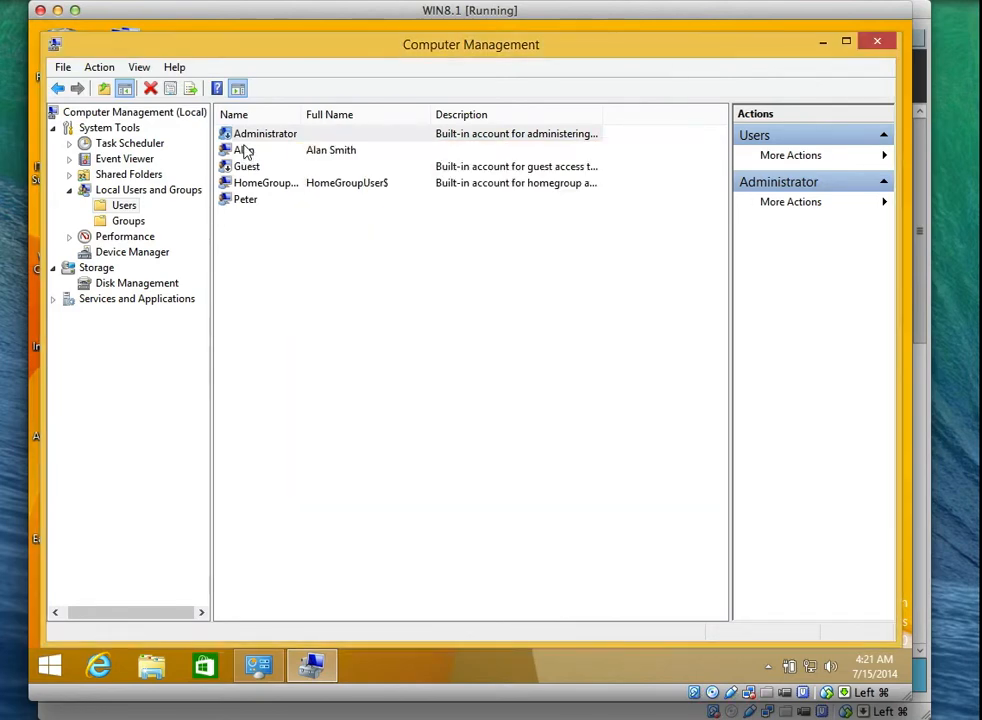
click(245, 150)
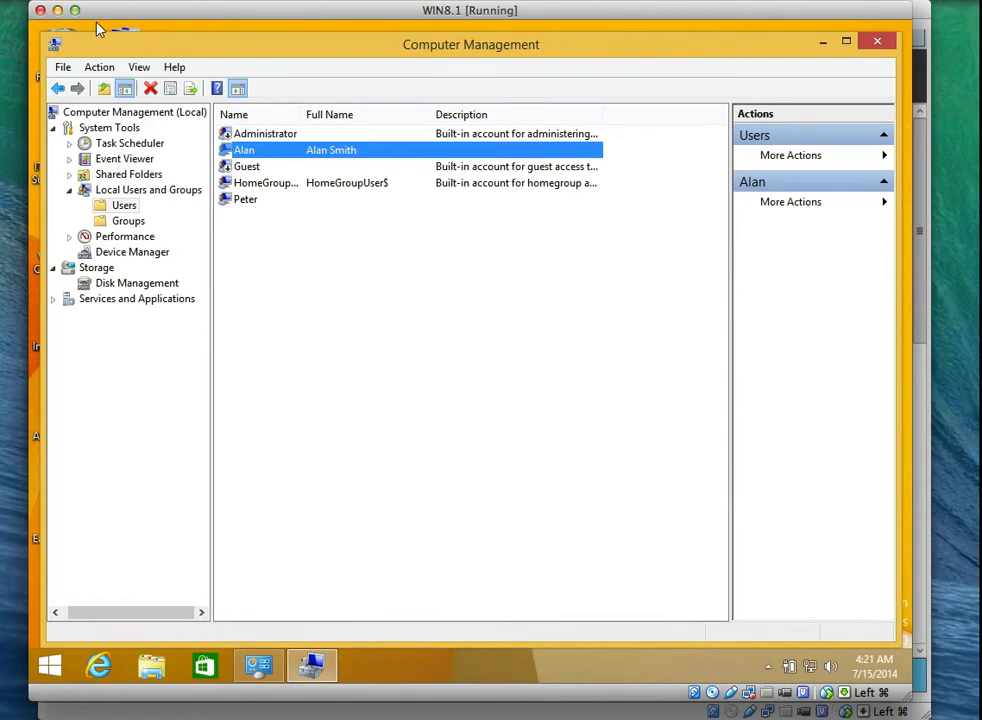
click(706, 9)
click(721, 42)
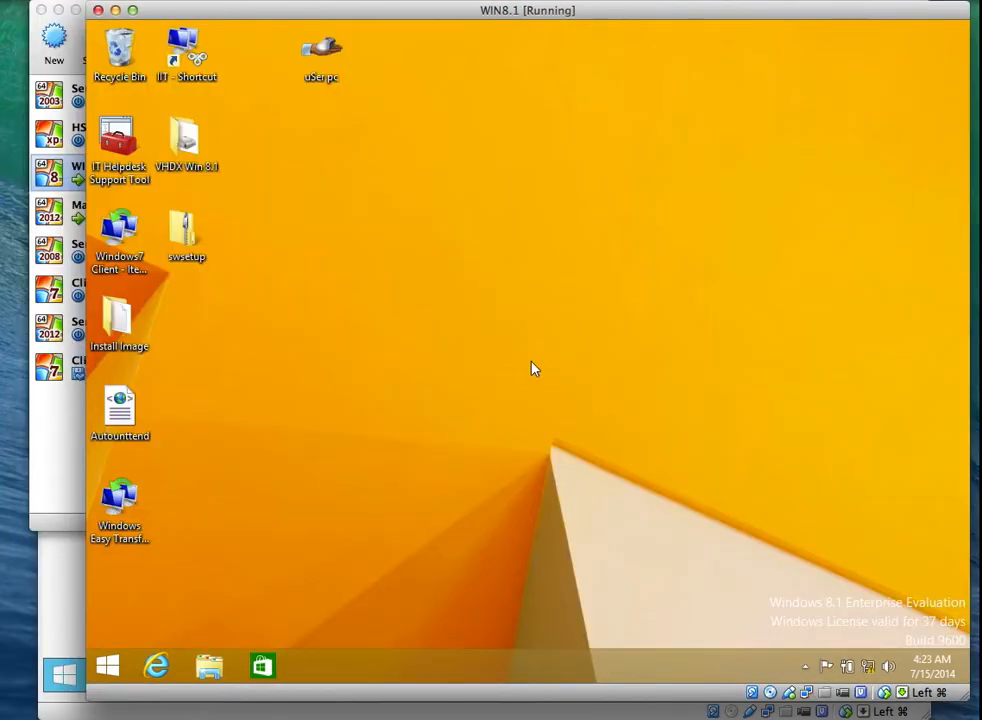
Open File Explorer and enter \\SVR1\Data in the address bar to reach the server.
drag(466, 11, 416, 14)
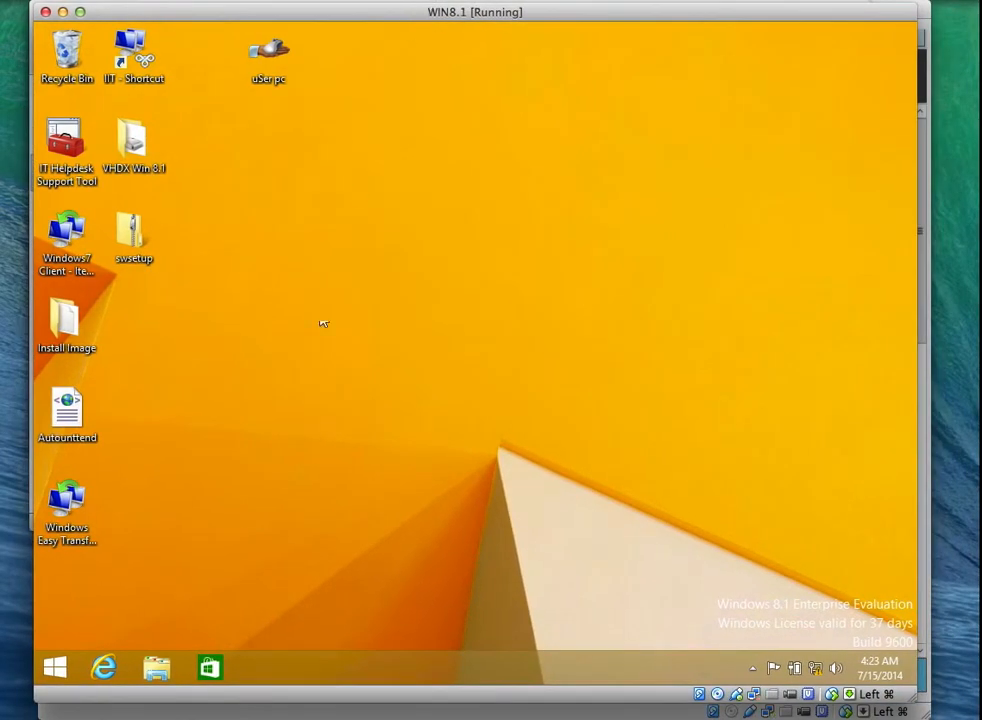
click(156, 667)
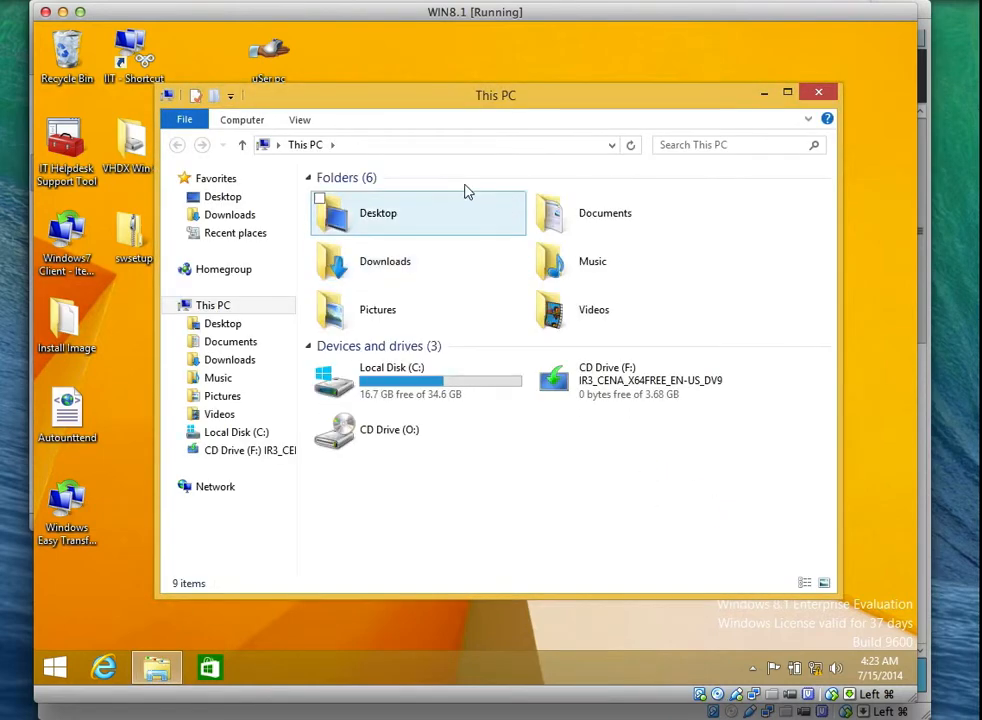
click(407, 145)
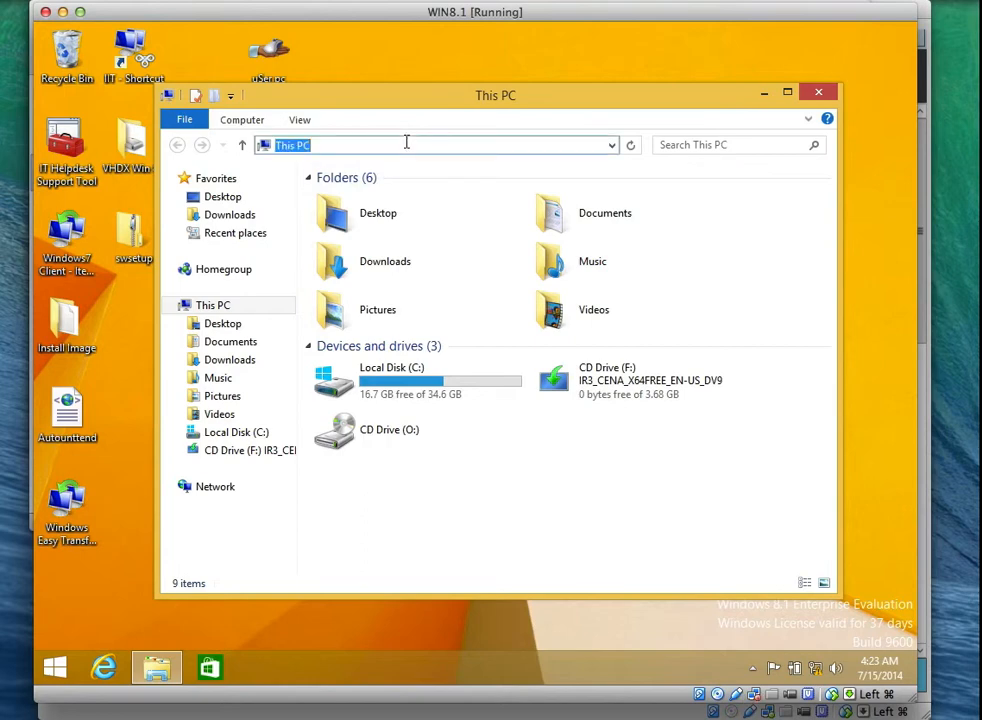
text(\\)
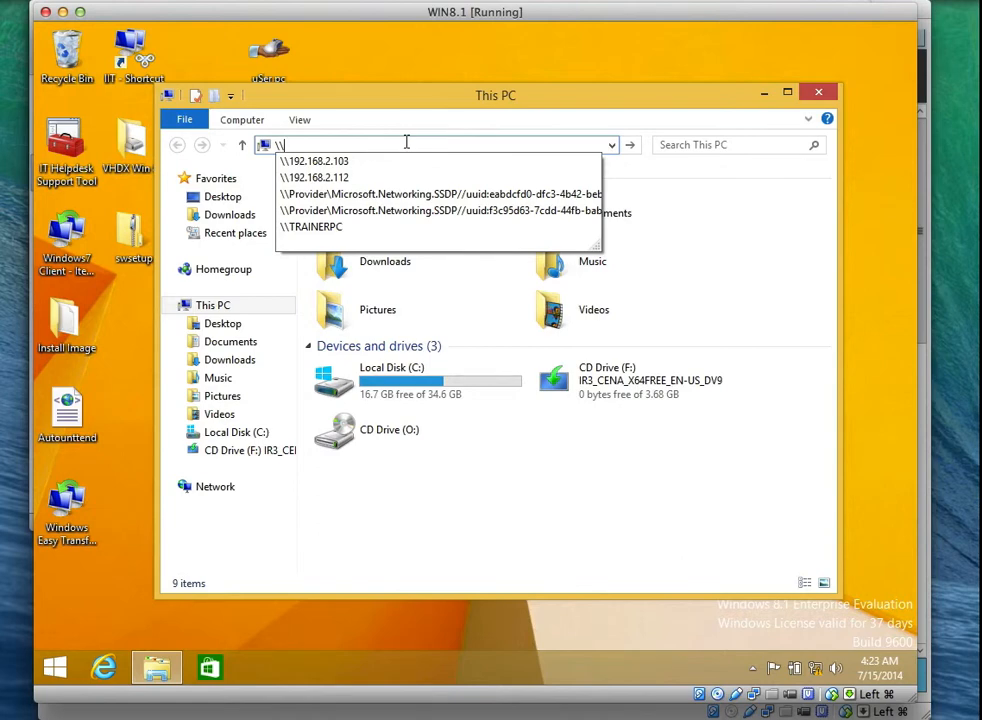
text(SVR1)
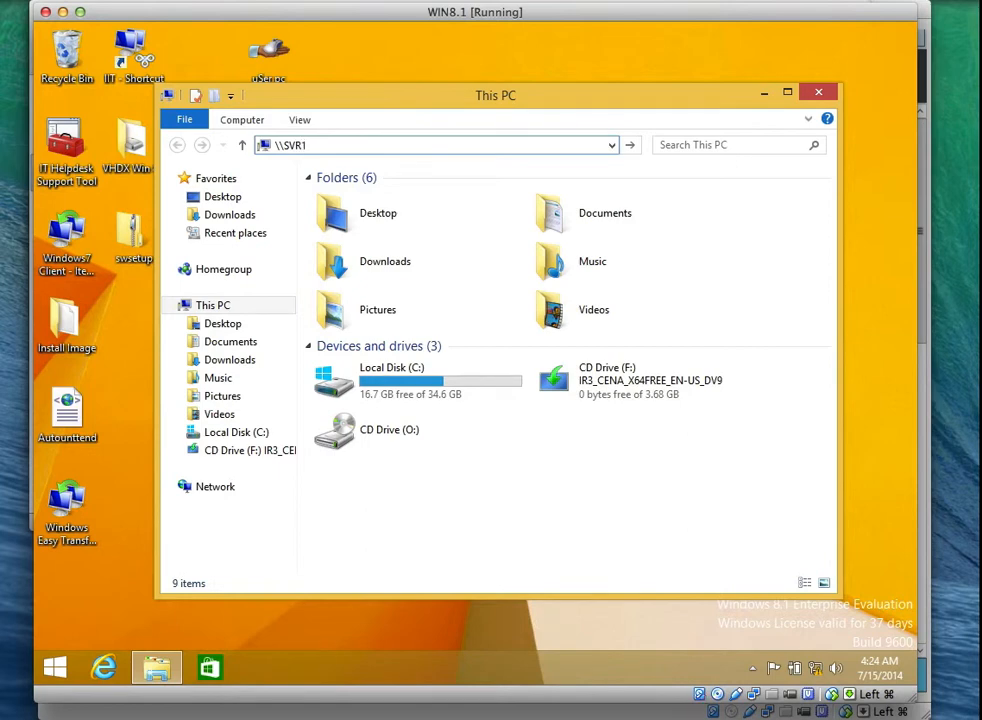
text(\Data)
key(Return)
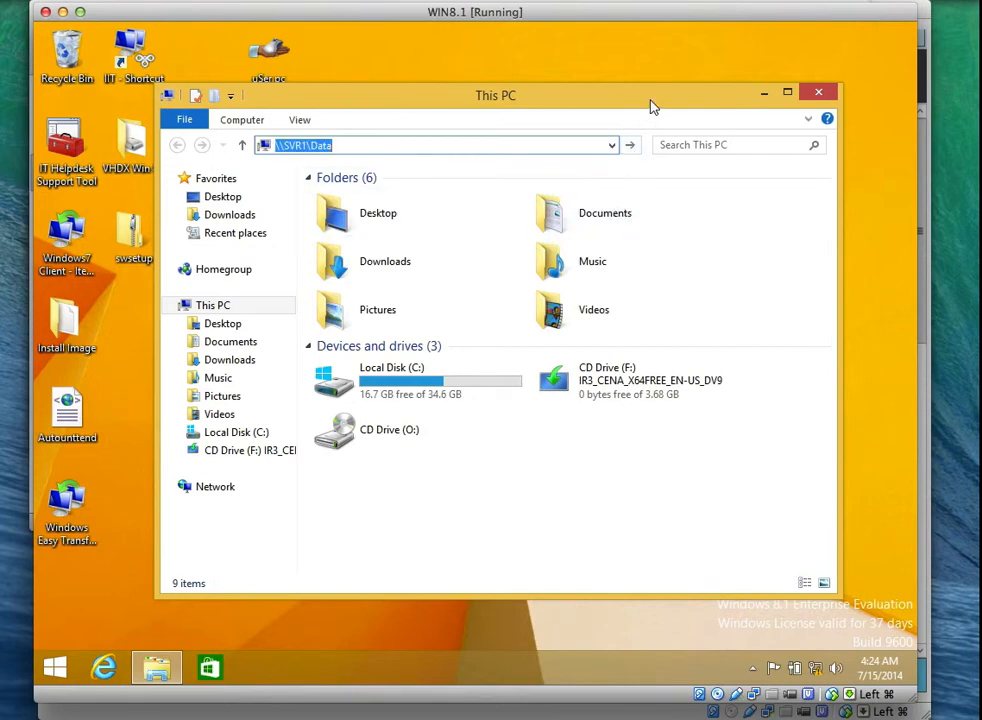
drag(651, 105, 616, 121)
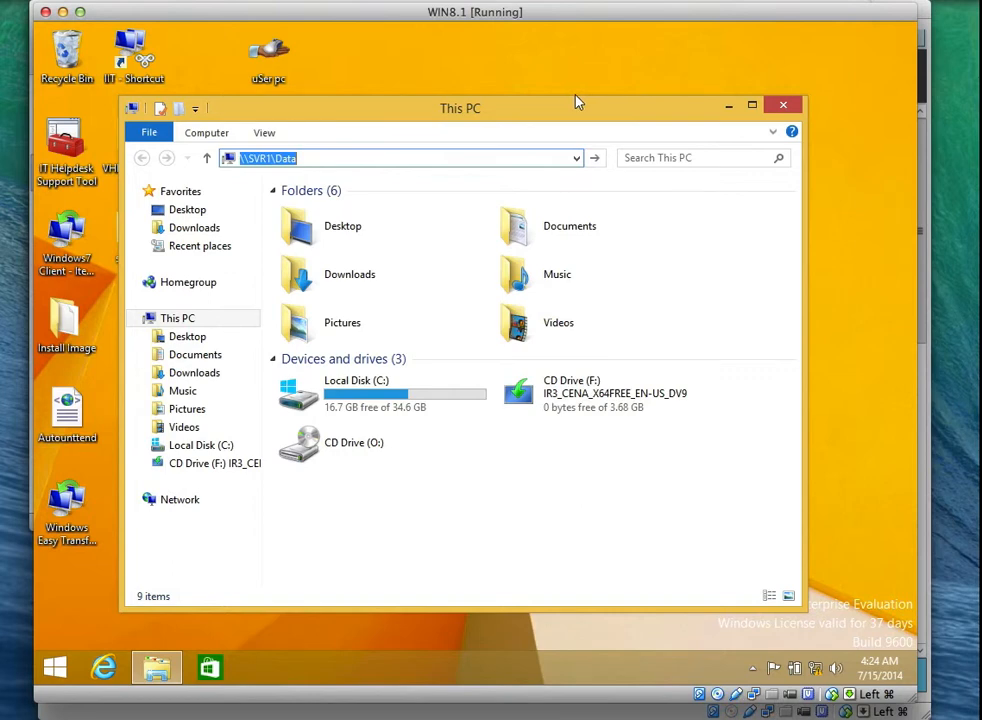
click(366, 158)
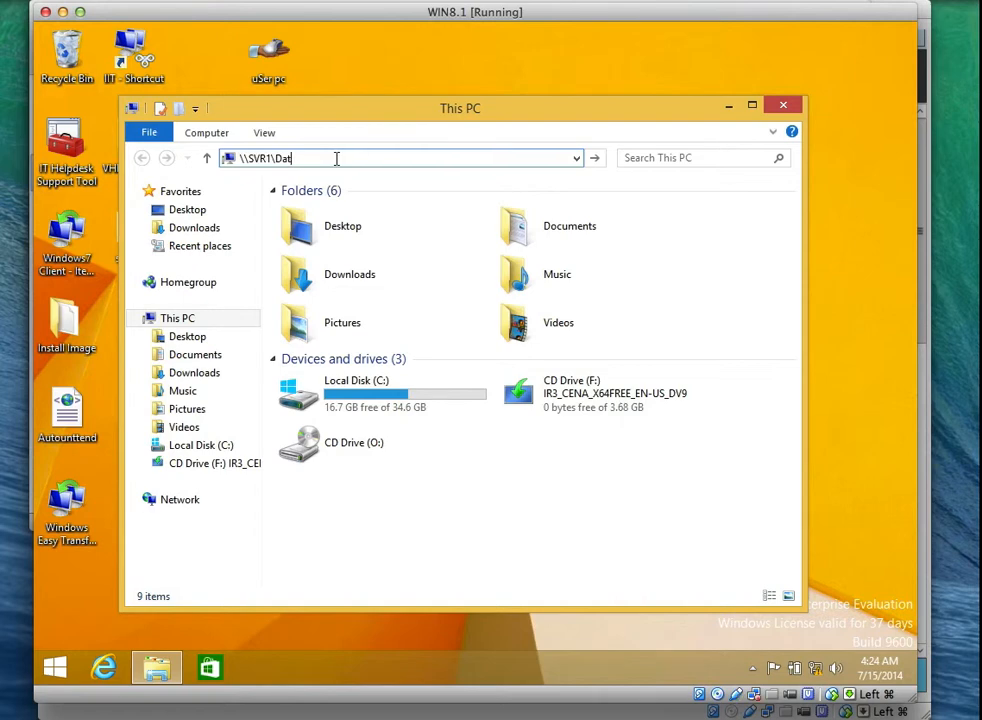
key(BackSpace)
key(BackSpace)
key(BackSpace)
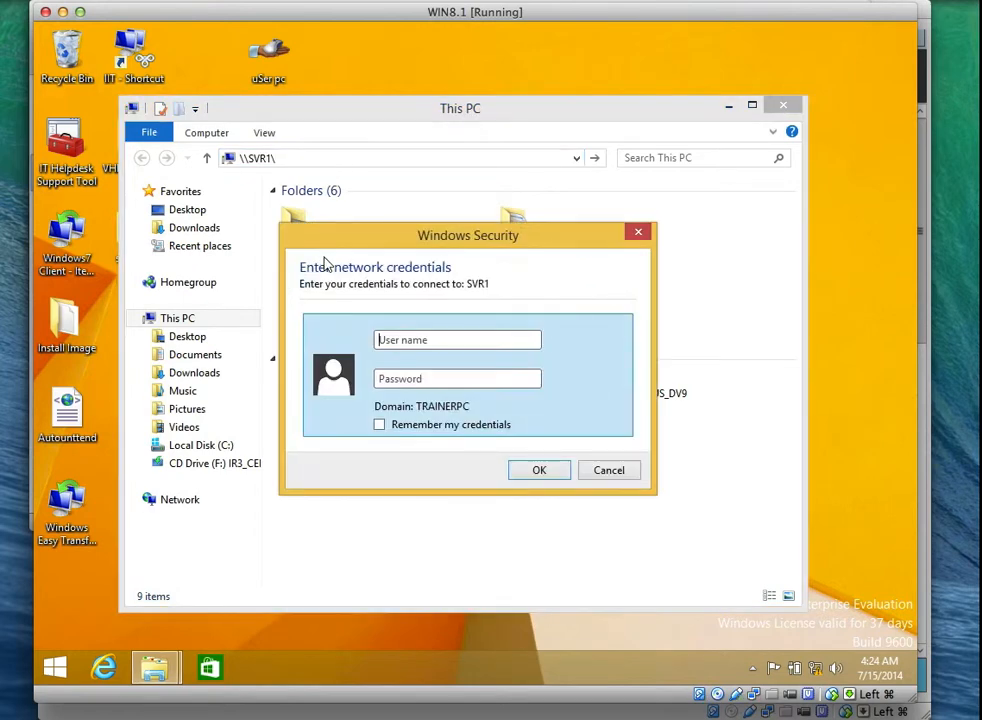
Enter the domain user's name and password in Windows Security, cancelling the second prompt.
click(433, 340)
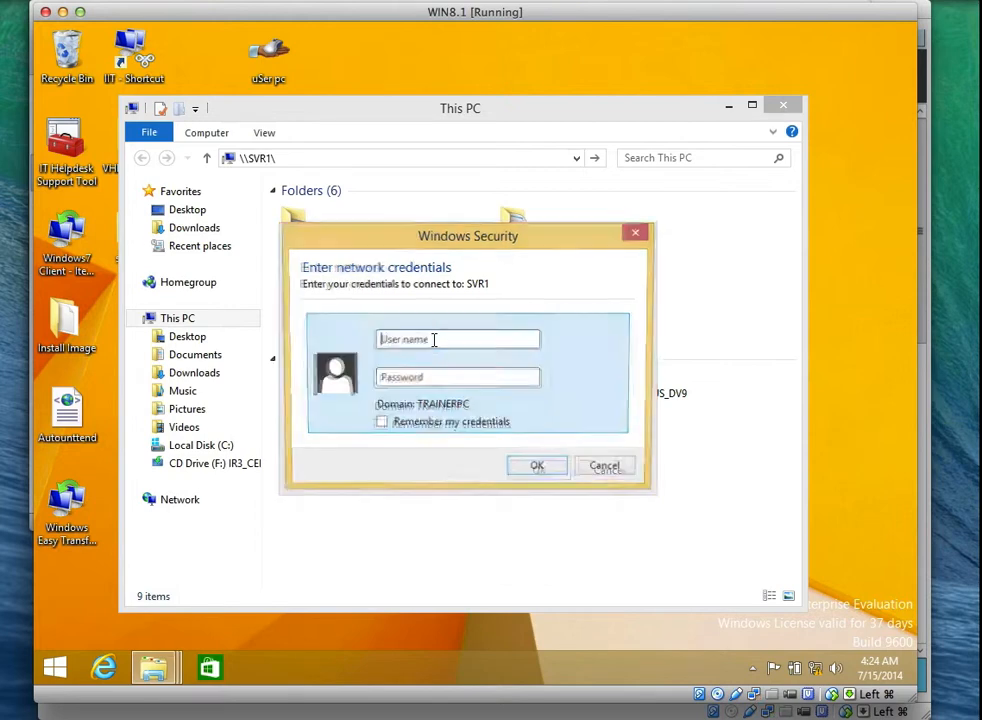
text(bj)
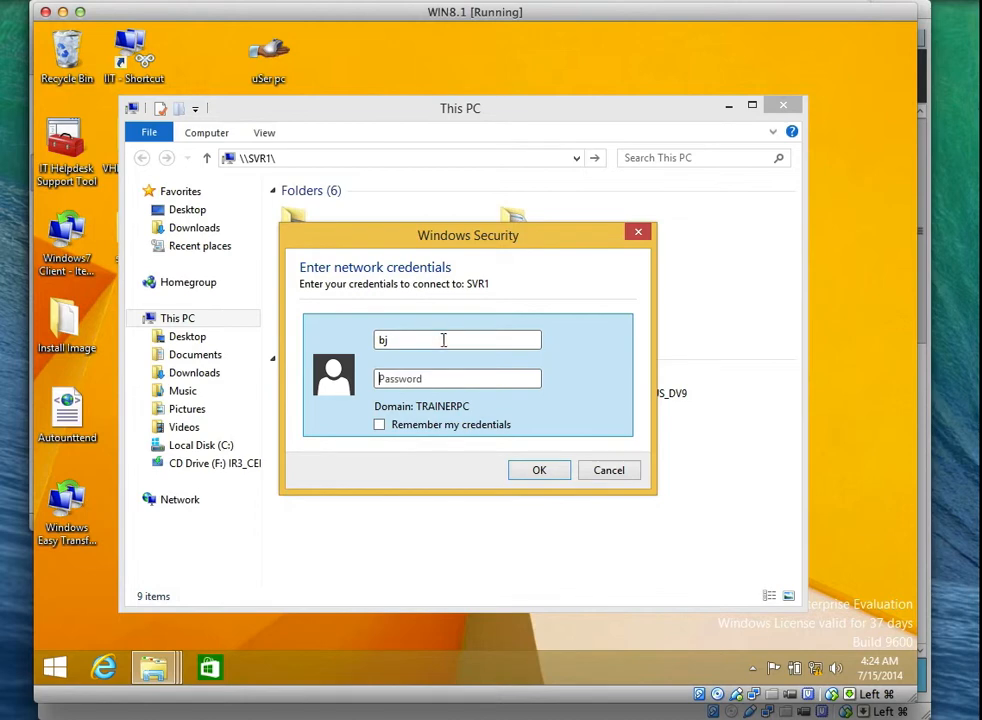
text(@pce)
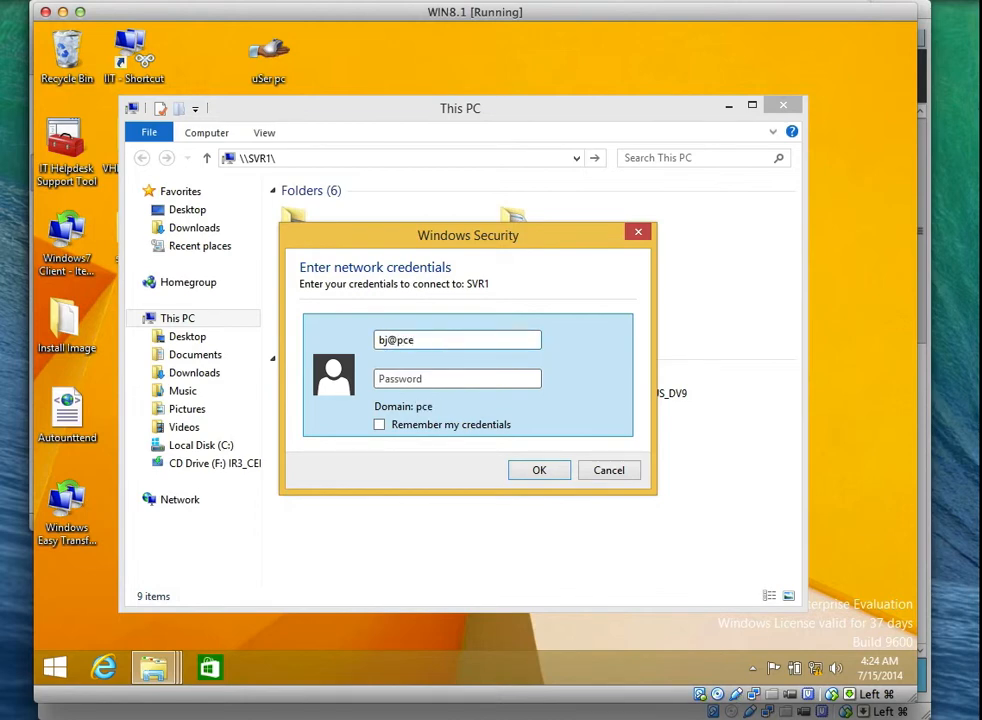
text(.local)
key(Tab)
text(•)
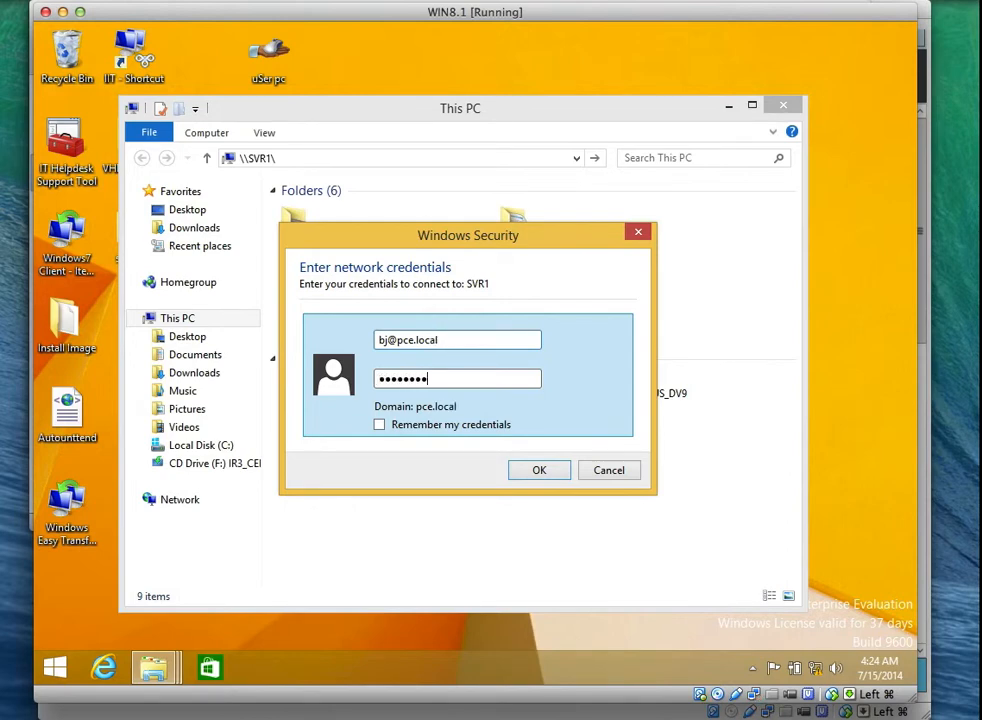
key(Return)
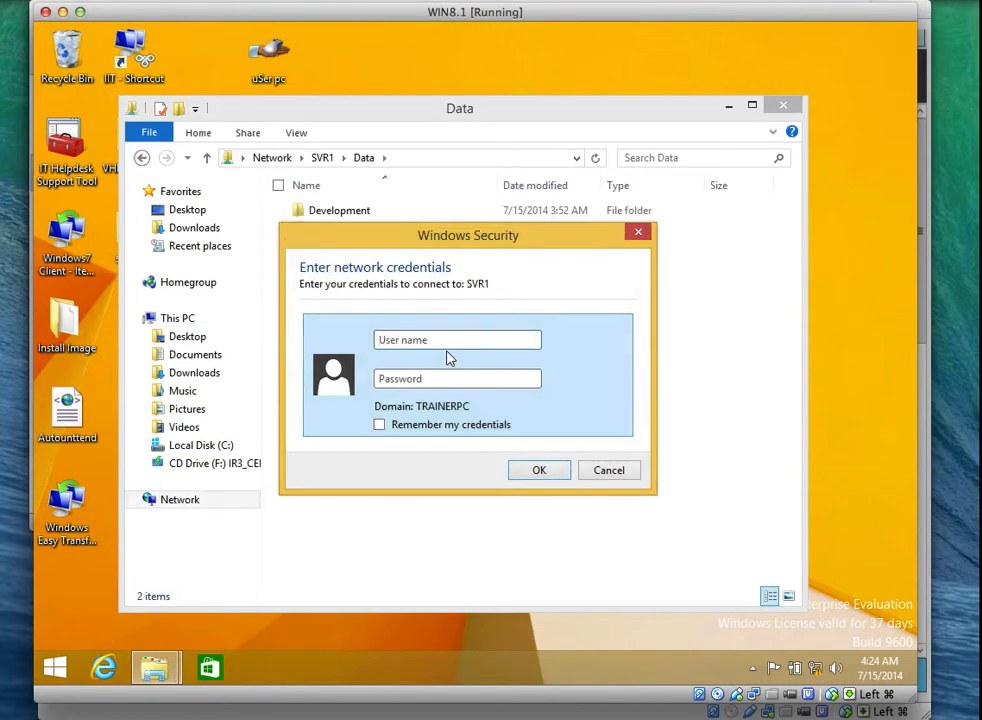
click(600, 468)
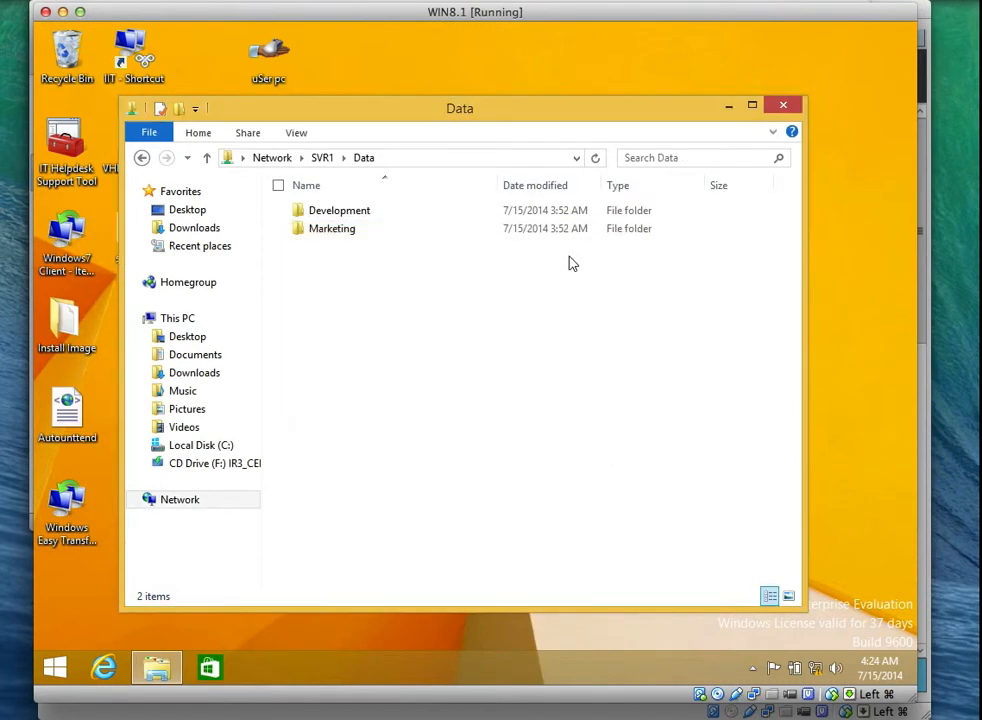
Create a New Text Document inside the Development folder.
double_click(357, 214)
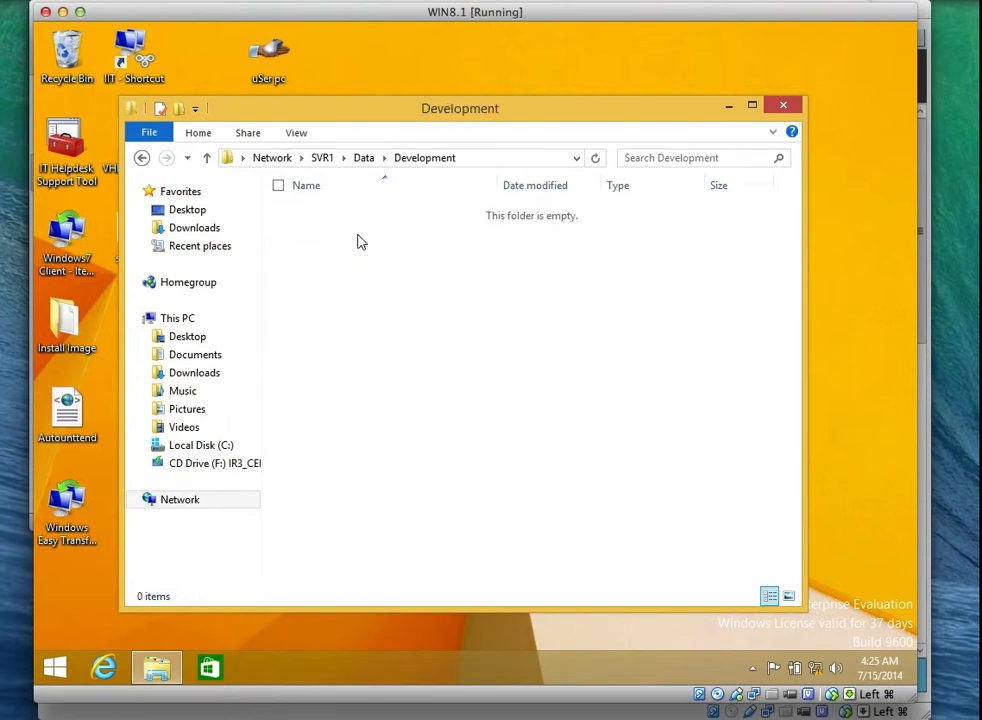
right_click(362, 247)
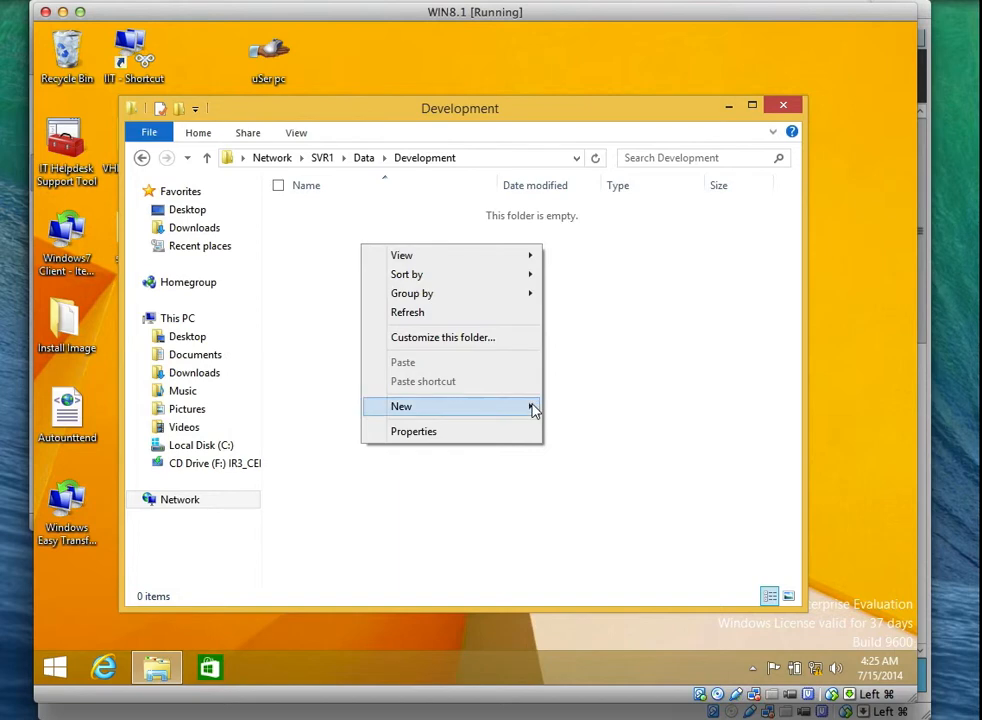
mouse_move(531, 406)
click(581, 527)
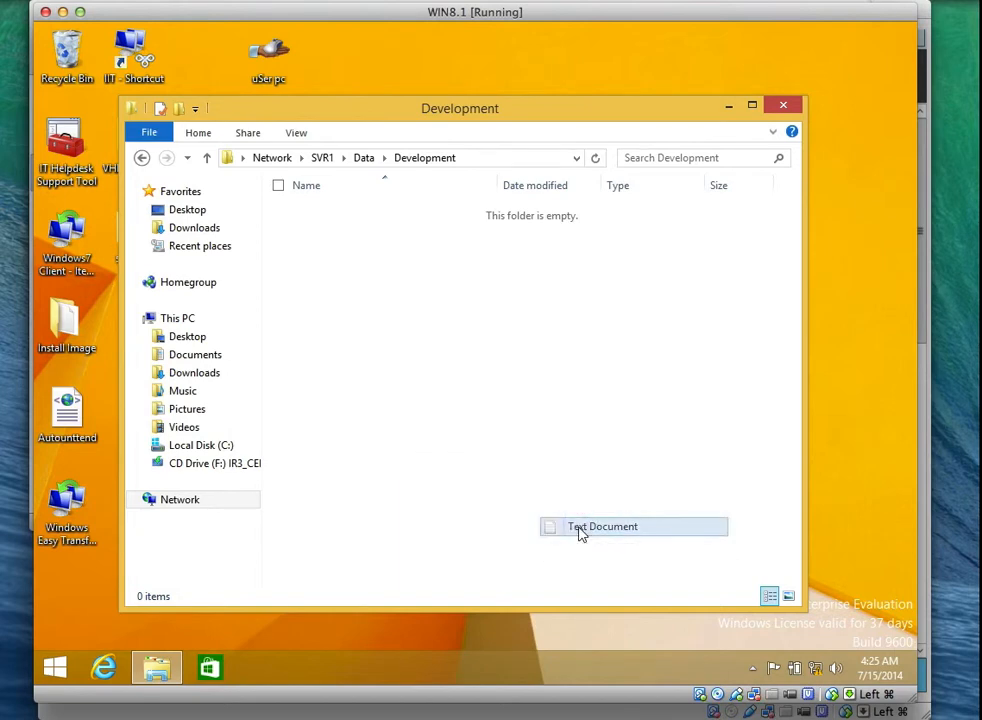
key(Return)
Type test text into the document in Notepad, save it, and return to Data.
click(386, 248)
double_click(386, 216)
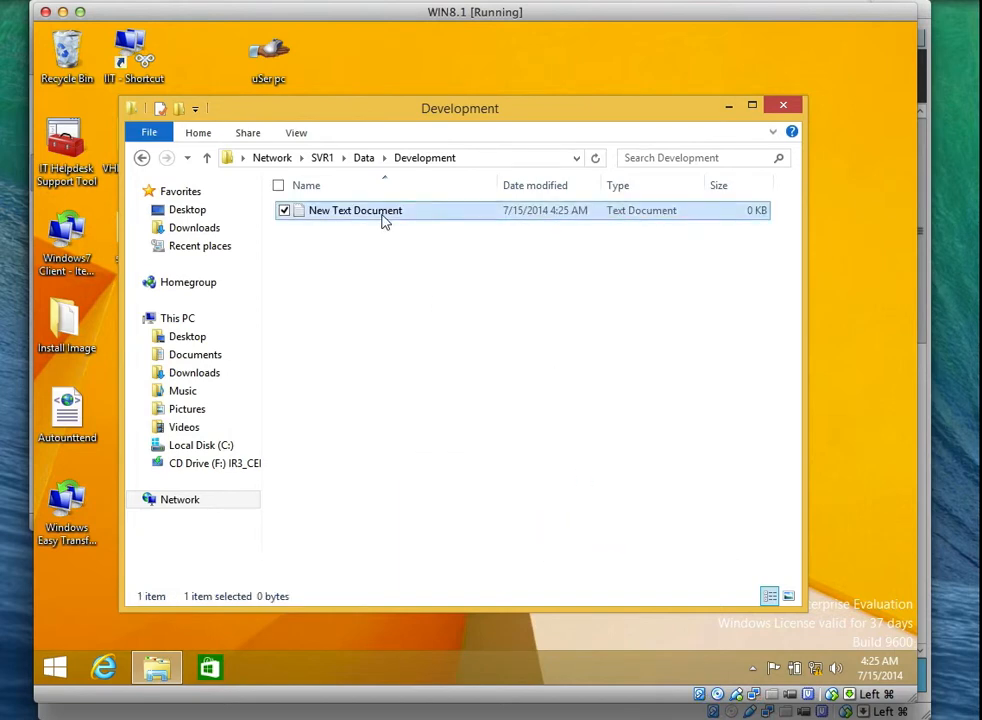
text(jshdjkdhaskj)
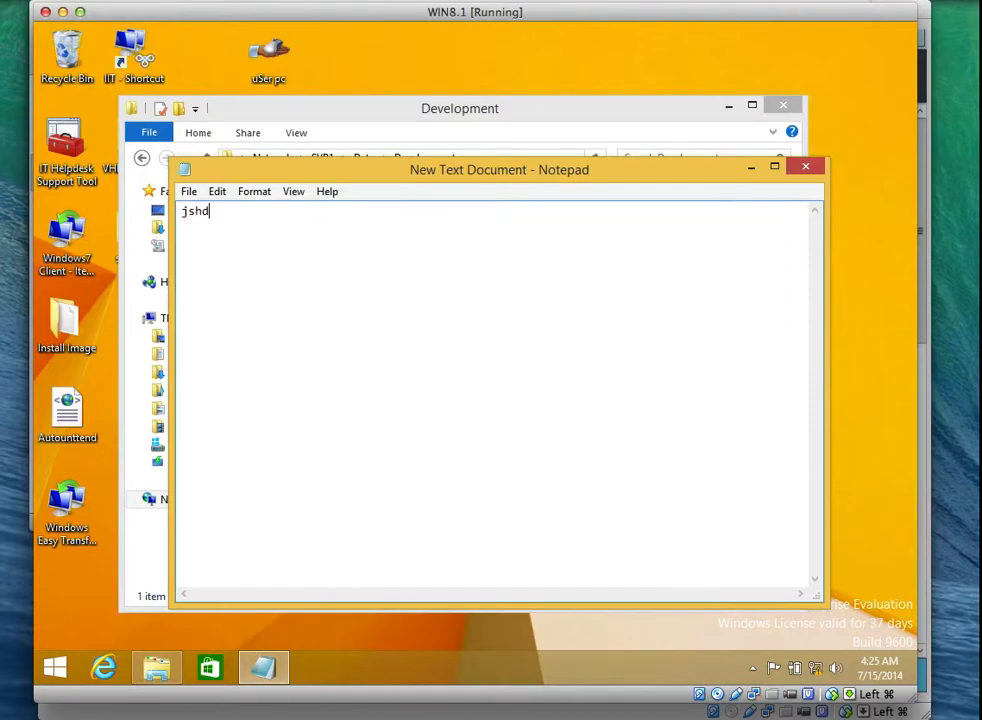
click(189, 192)
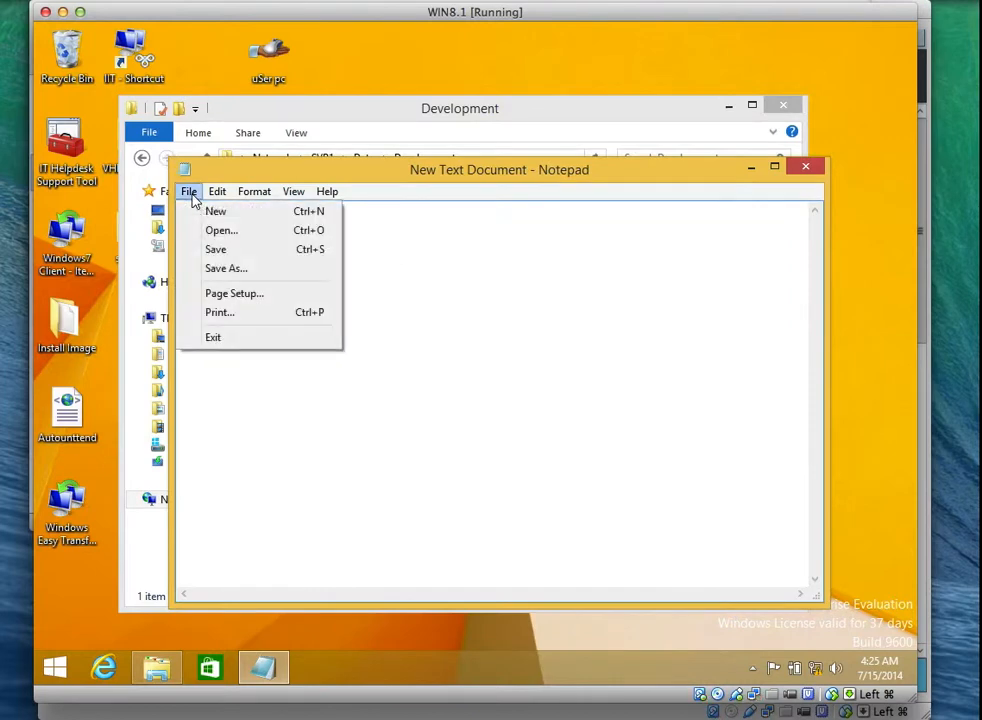
click(232, 250)
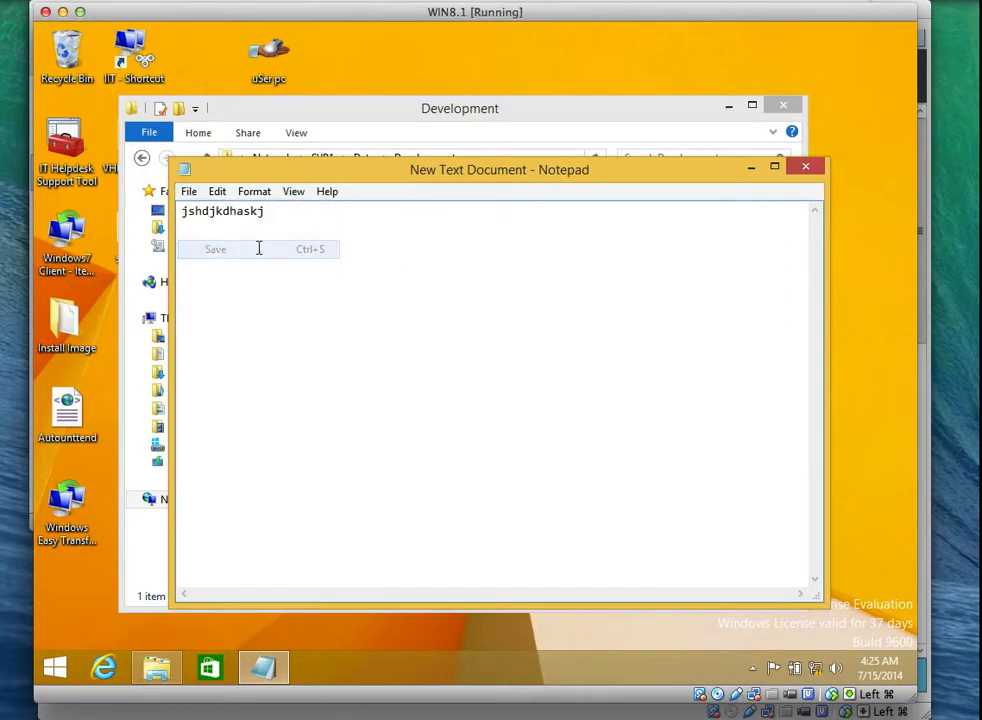
click(805, 171)
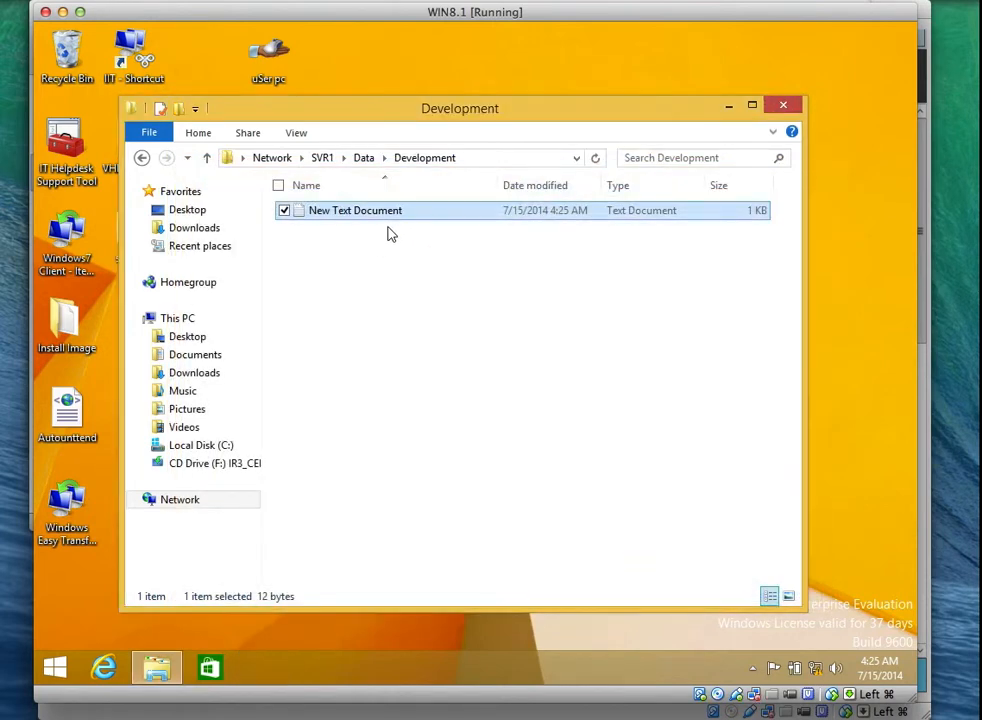
click(363, 157)
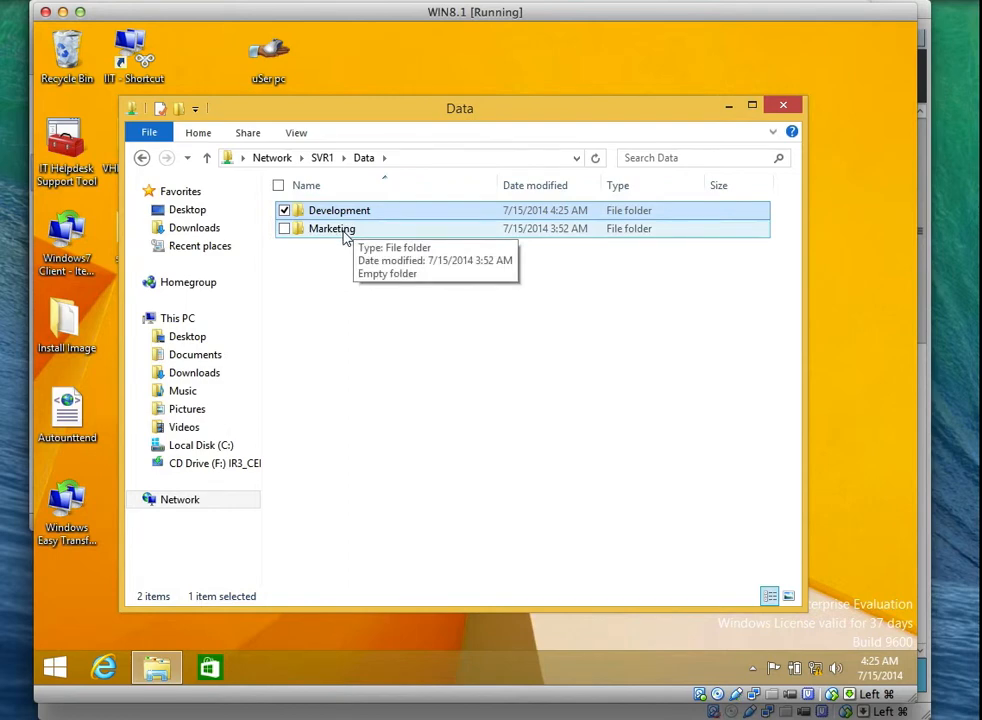
Try creating a text document in Marketing and dismiss the Destination Folder Access Denied message.
double_click(344, 233)
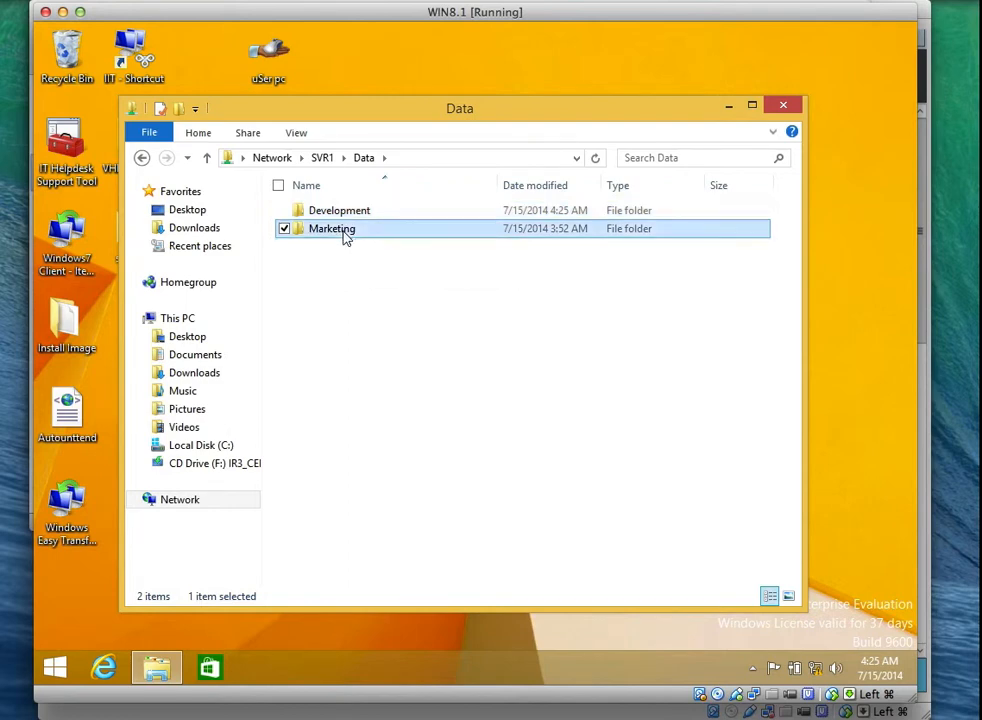
right_click(413, 301)
mouse_move(600, 481)
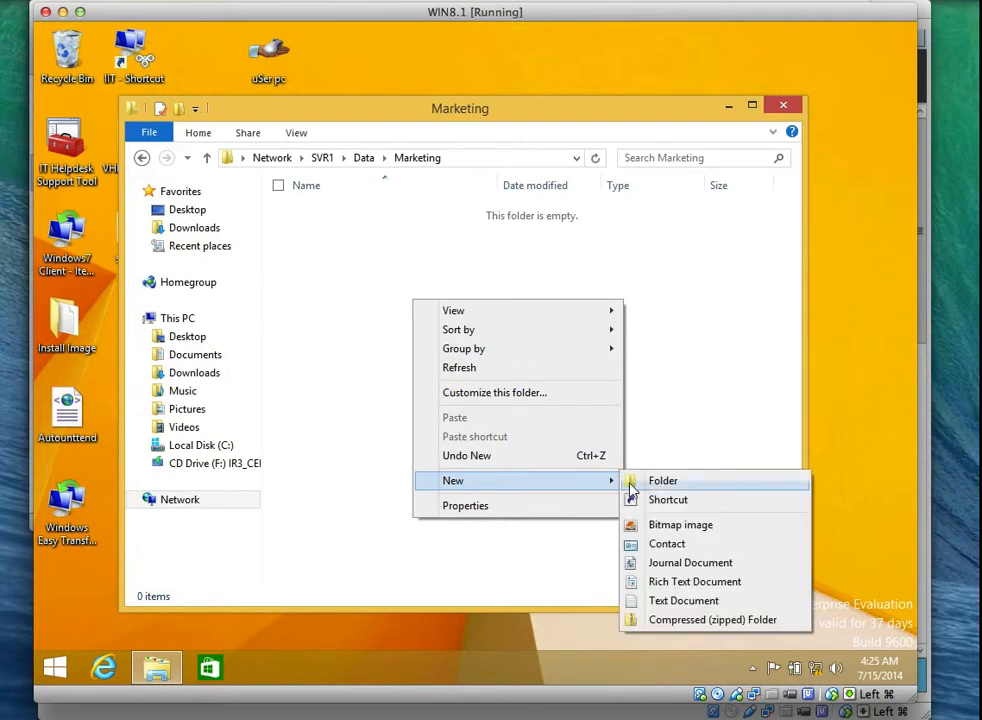
click(658, 600)
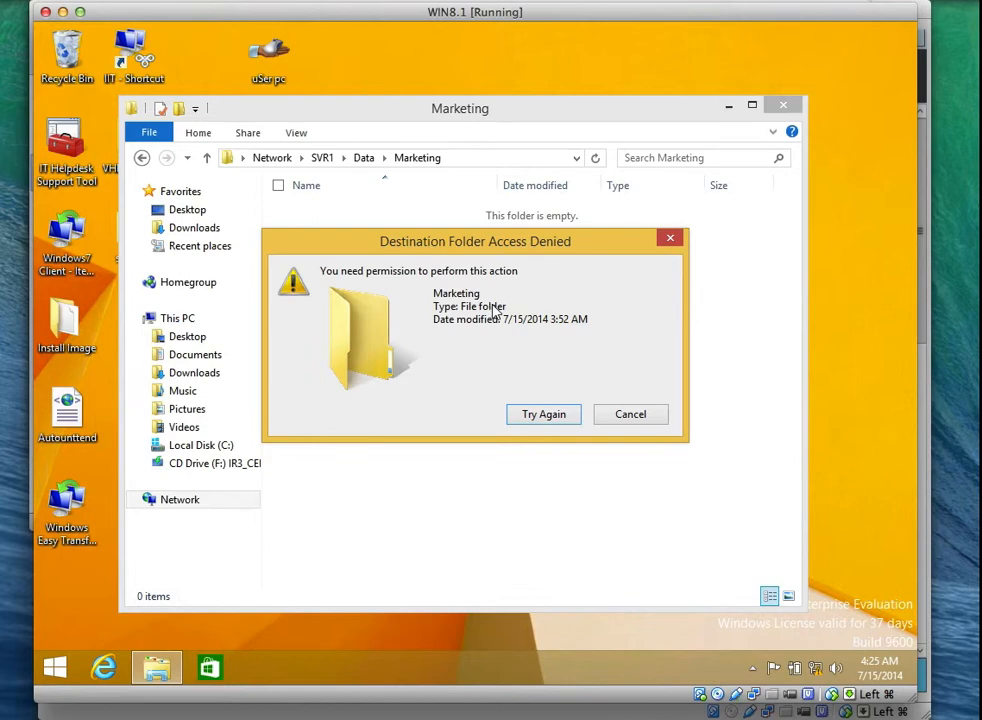
click(642, 418)
click(697, 1)
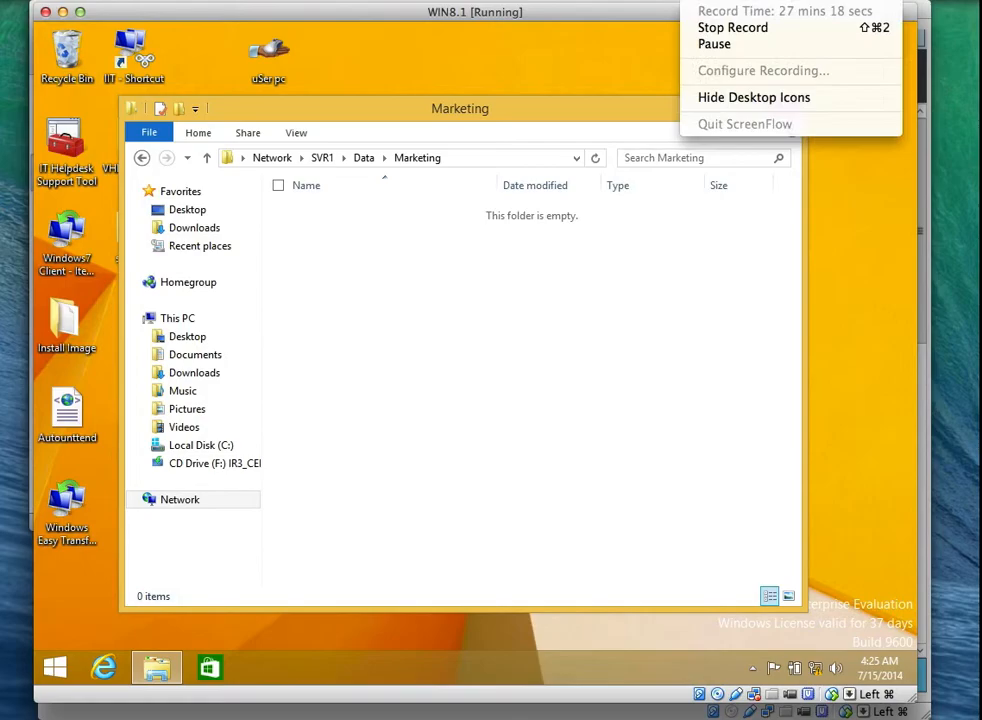
click(703, 44)
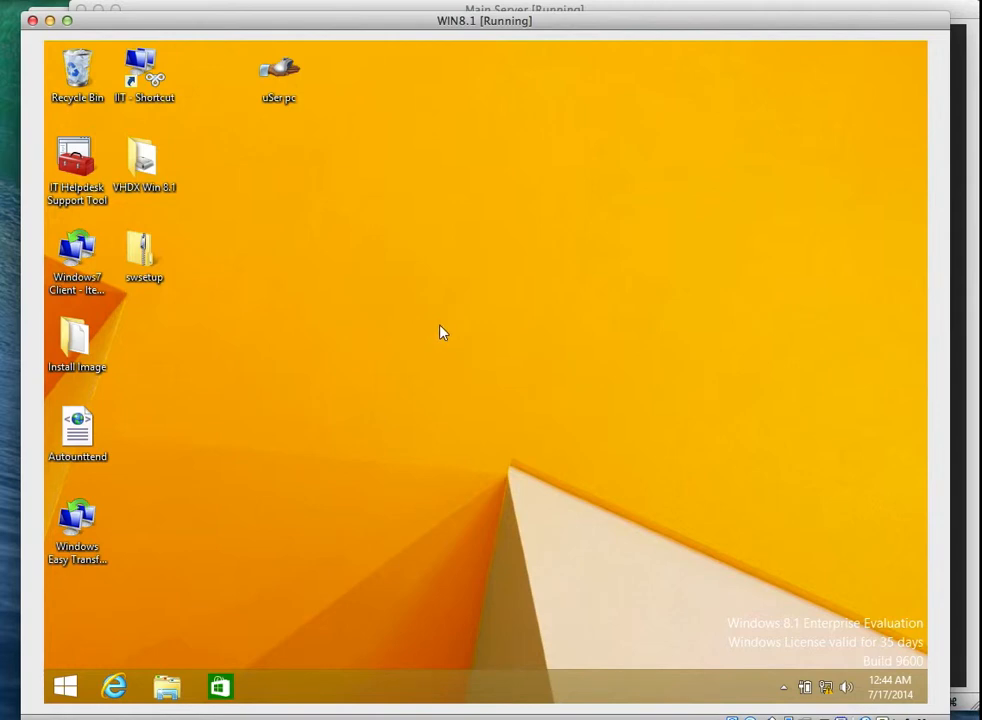
Go from the Start screen back to the Windows 8.1 desktop.
click(65, 686)
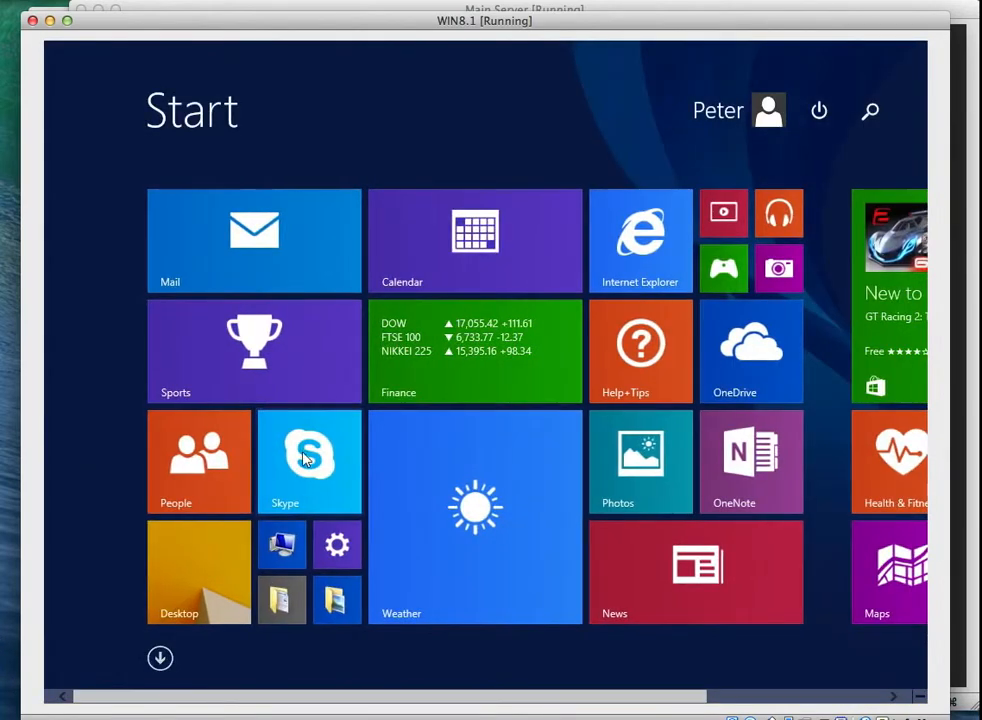
click(219, 563)
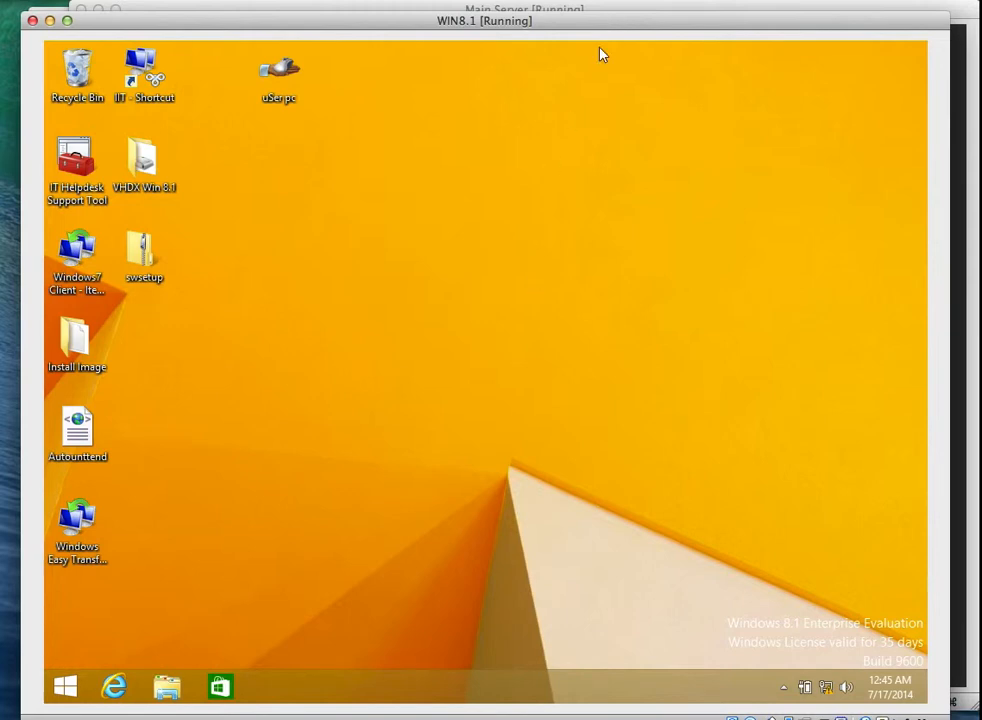
click(654, 1)
click(656, 44)
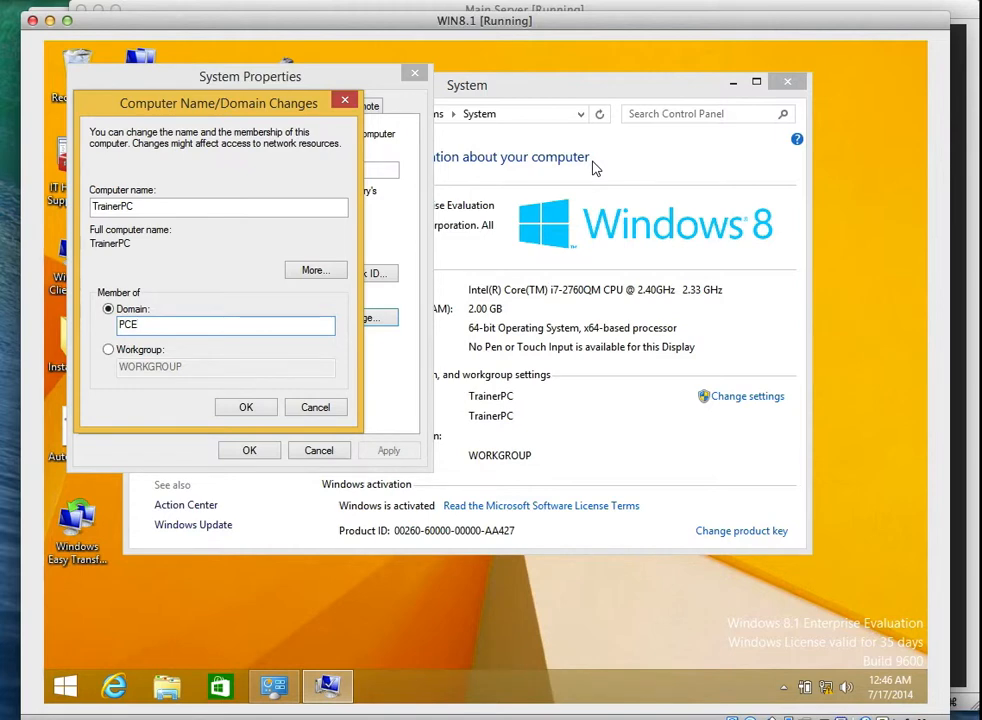
Enter PCE.local as TrainerPC's domain and submit the domain administrator credentials.
text(.local)
key(BackSpace)
key(BackSpace)
key(BackSpace)
key(BackSpace)
key(BackSpace)
key(BackSpace)
click(666, 2)
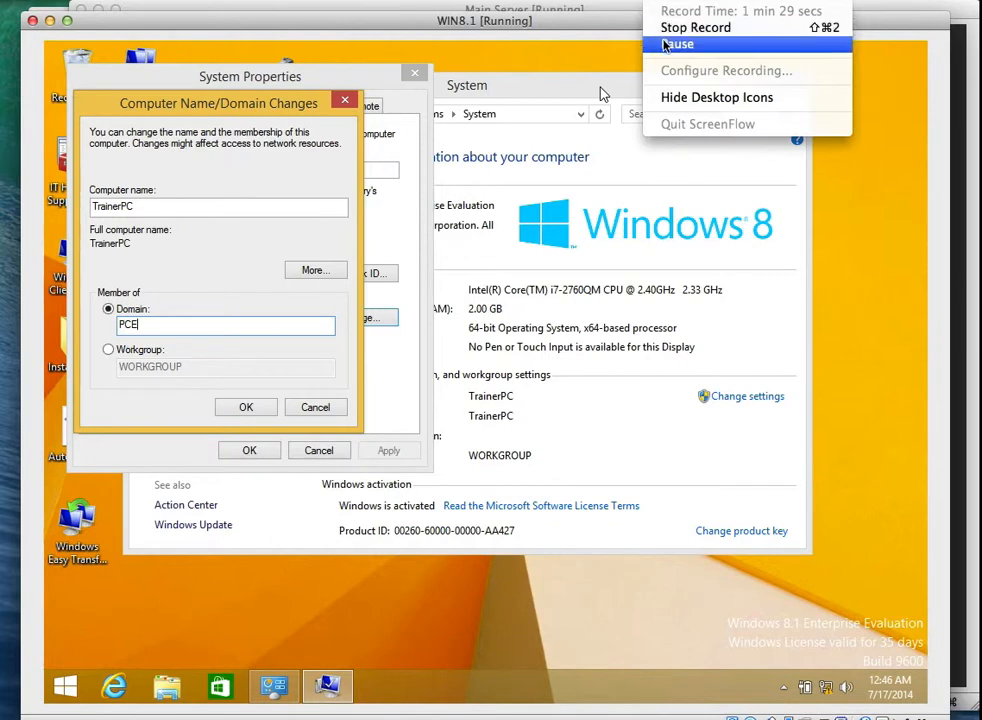
click(677, 44)
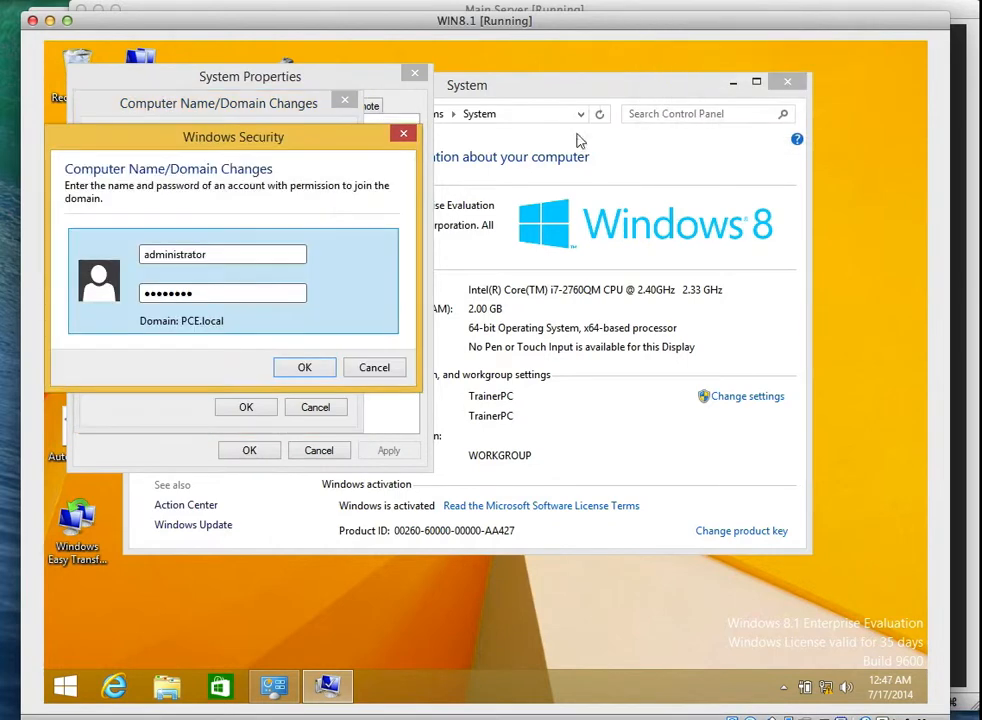
click(288, 368)
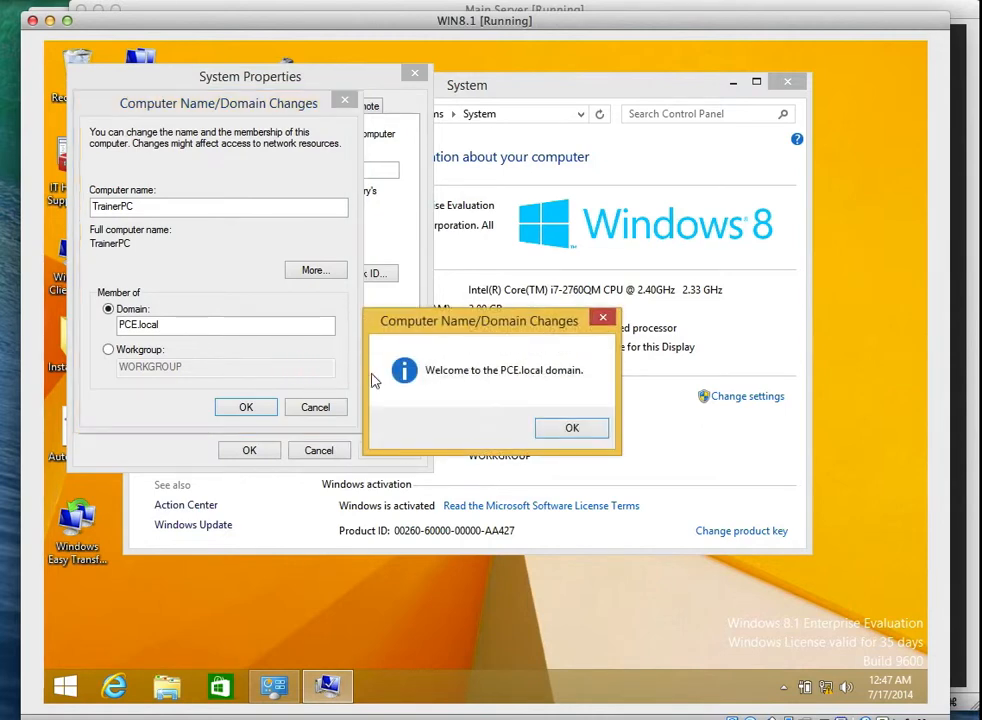
Acknowledge the domain welcome and restart notices, close System Properties, and restart now.
click(565, 429)
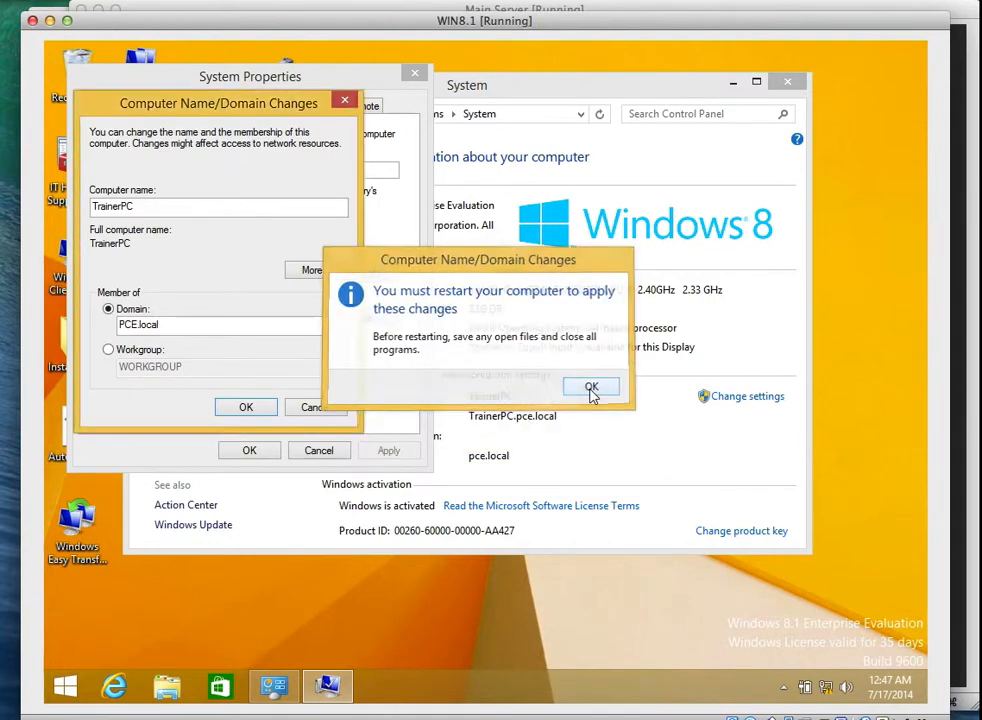
click(591, 387)
click(249, 451)
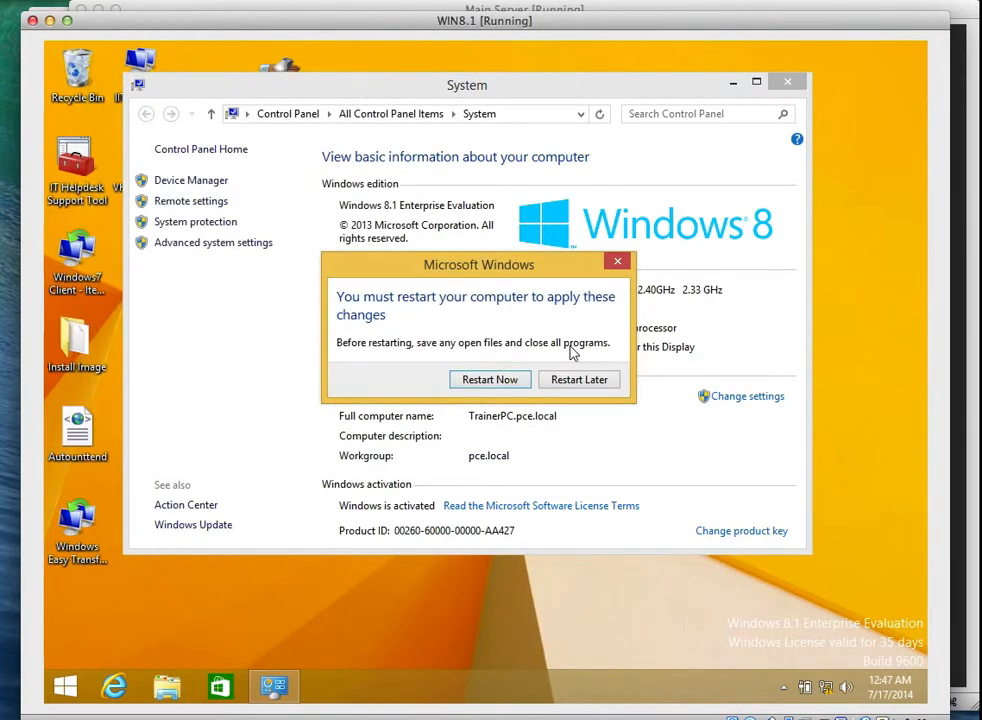
click(512, 382)
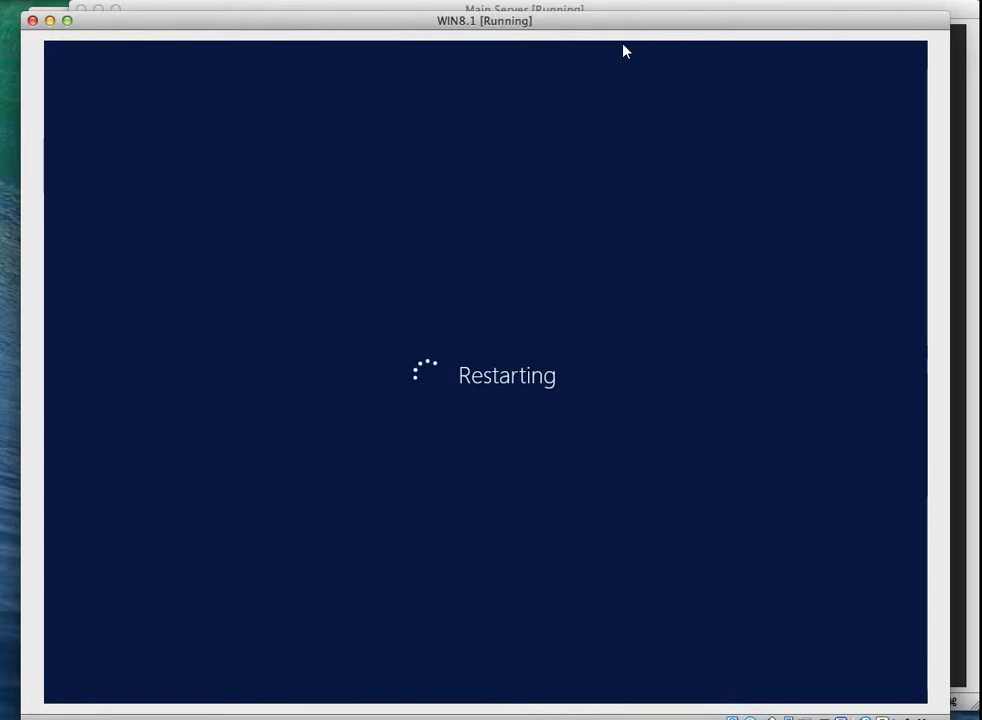
Launch Active Directory Users and Computers and expand pce.local down to the Planning OU.
click(670, 44)
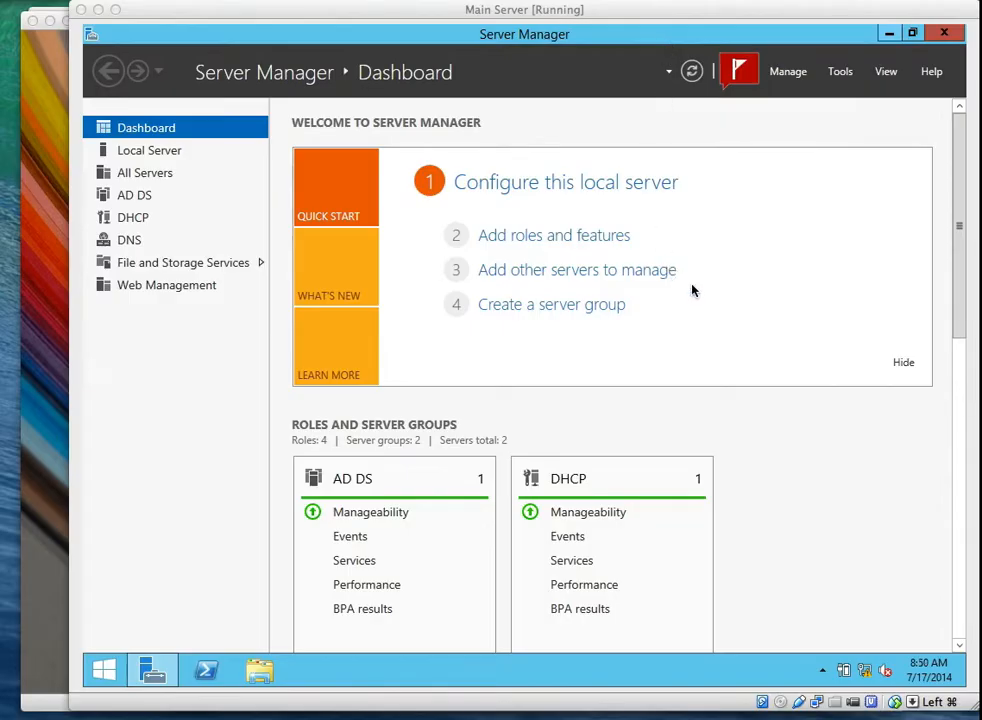
click(838, 78)
click(777, 172)
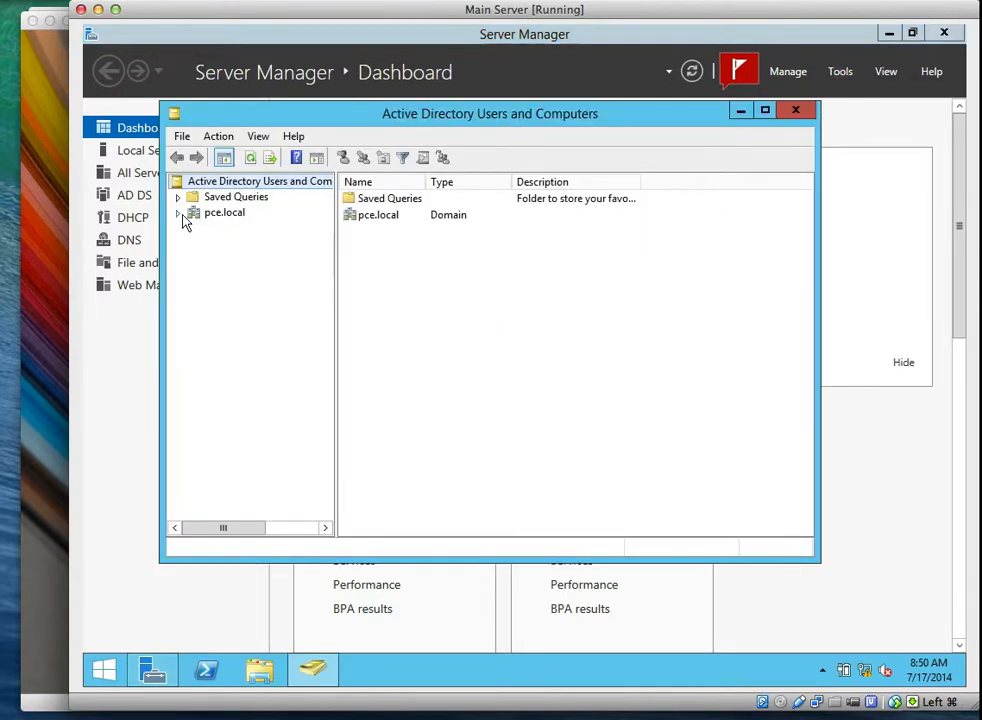
click(178, 213)
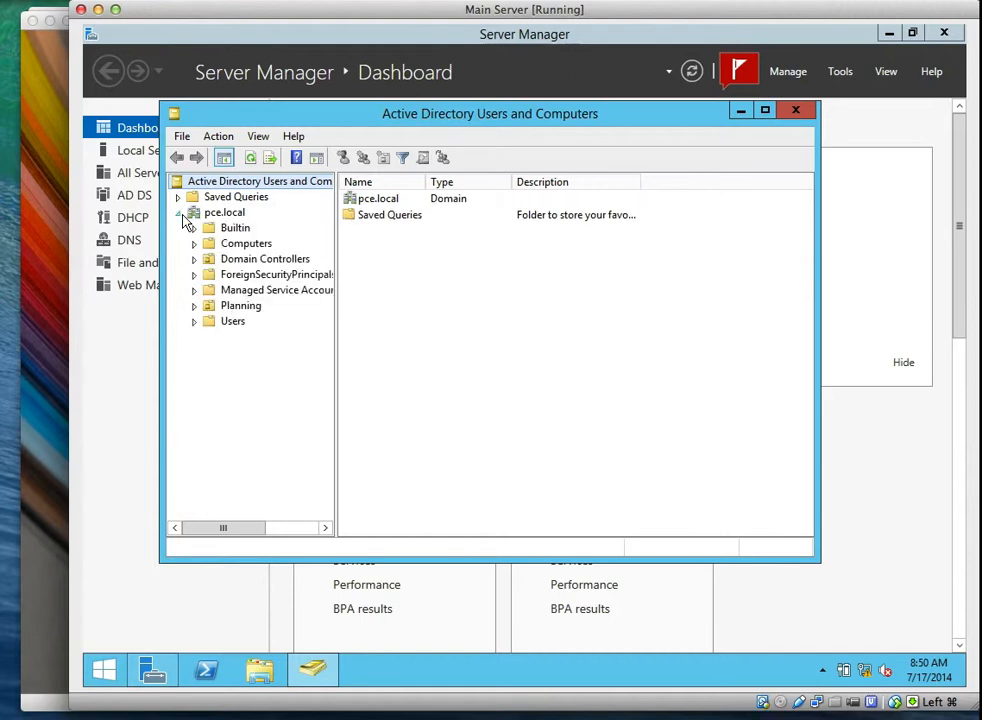
click(194, 305)
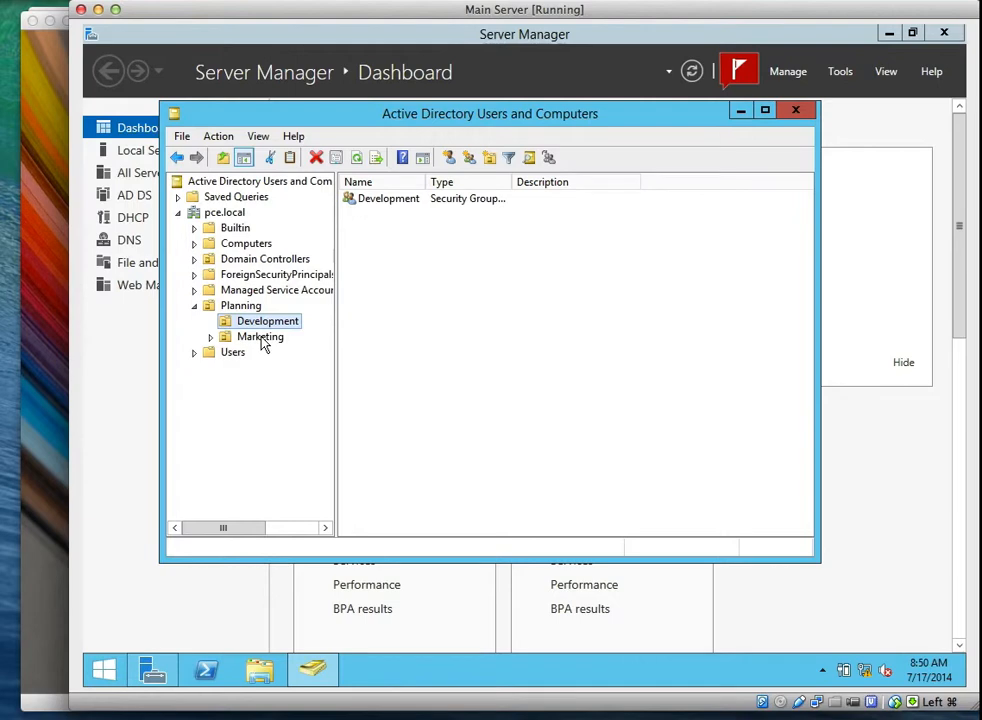
Compare the Marketing and Development OUs' groups, then list the Planning OU's contents.
click(260, 338)
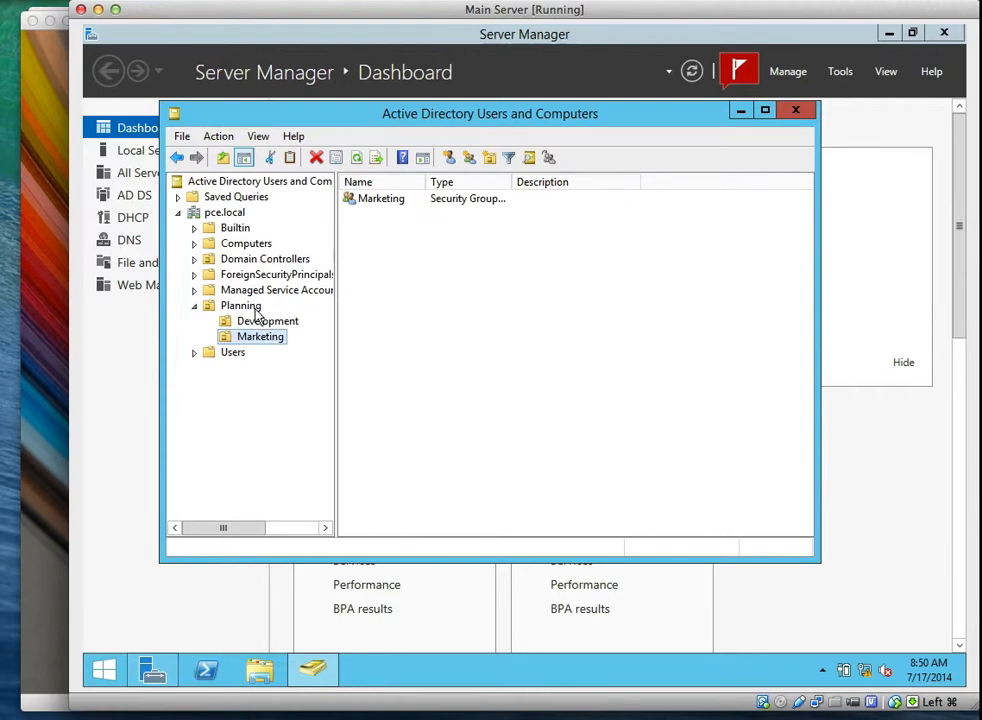
click(255, 307)
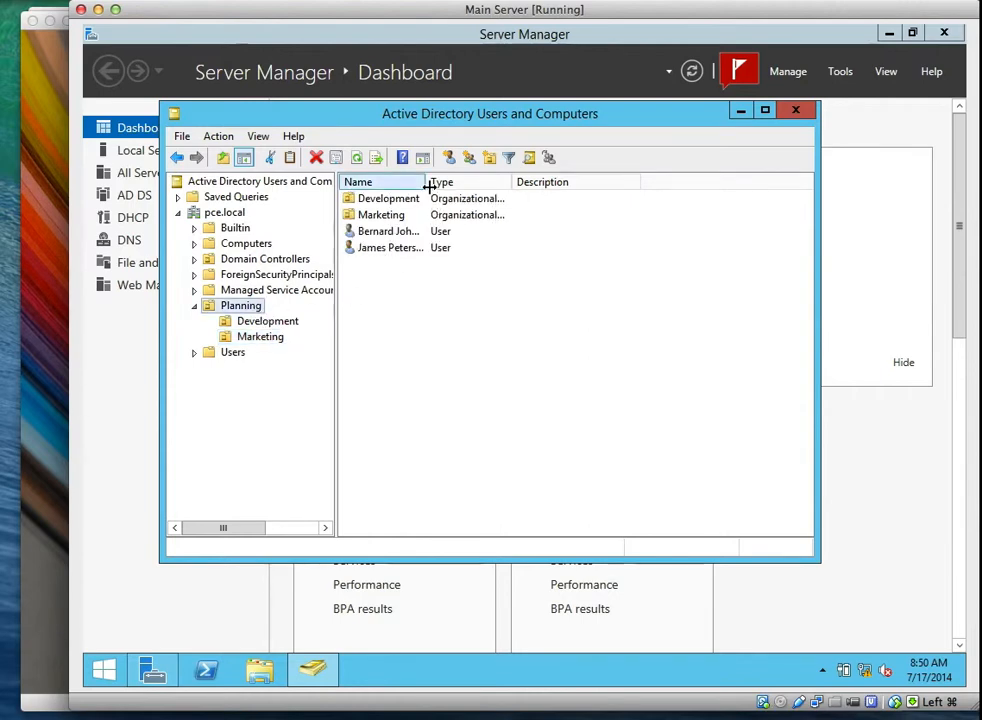
drag(428, 186, 468, 186)
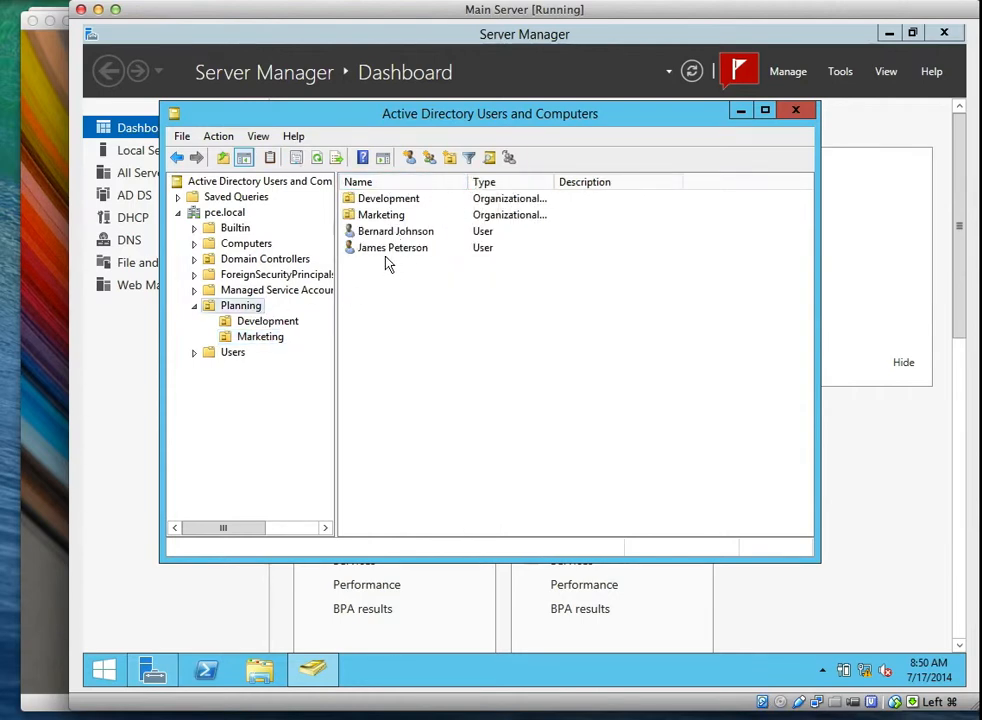
click(286, 323)
click(280, 336)
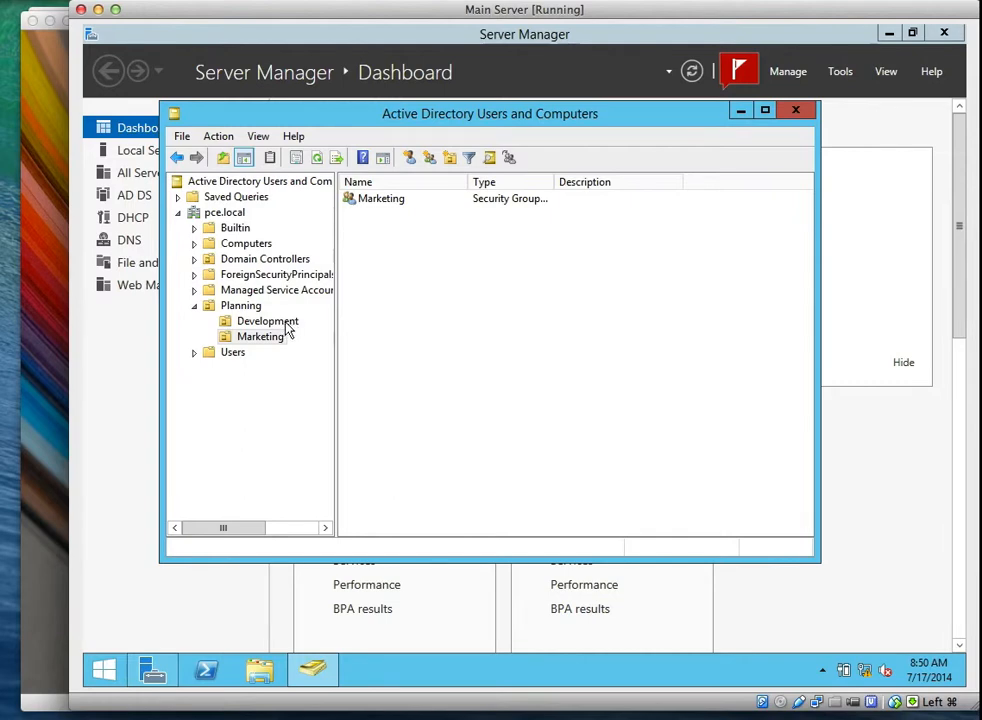
click(281, 322)
click(277, 338)
click(279, 325)
click(276, 338)
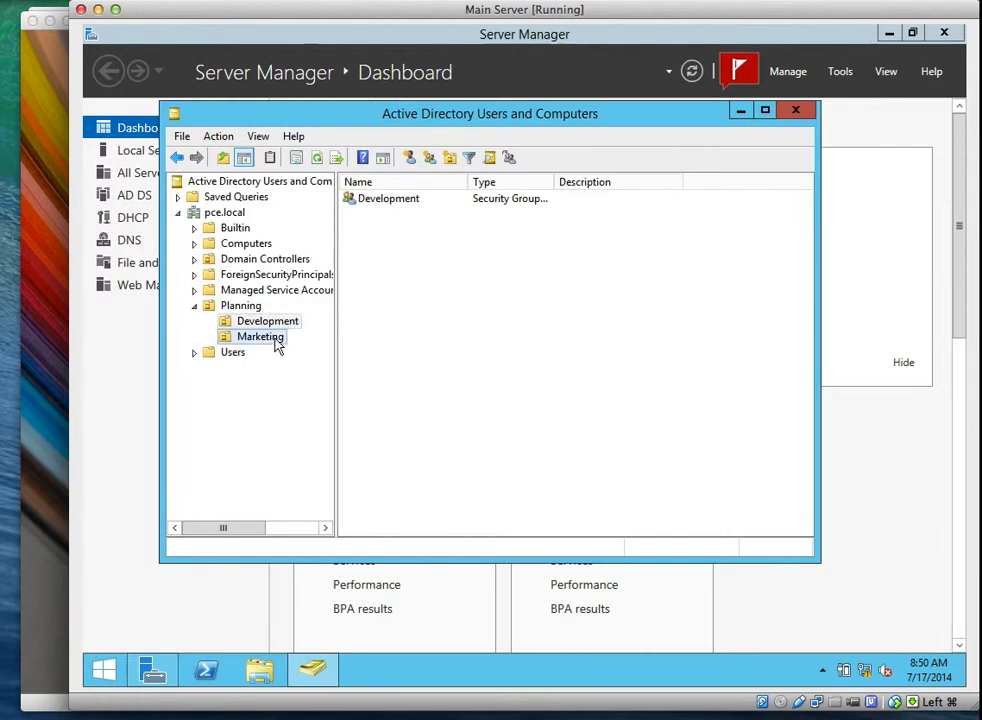
click(286, 321)
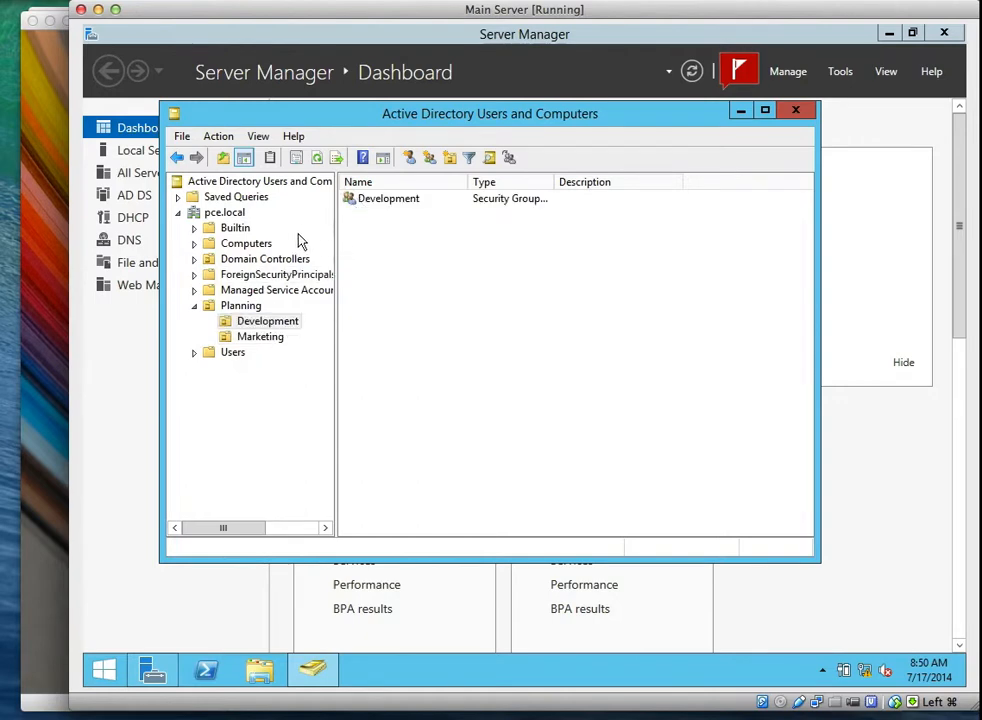
click(238, 305)
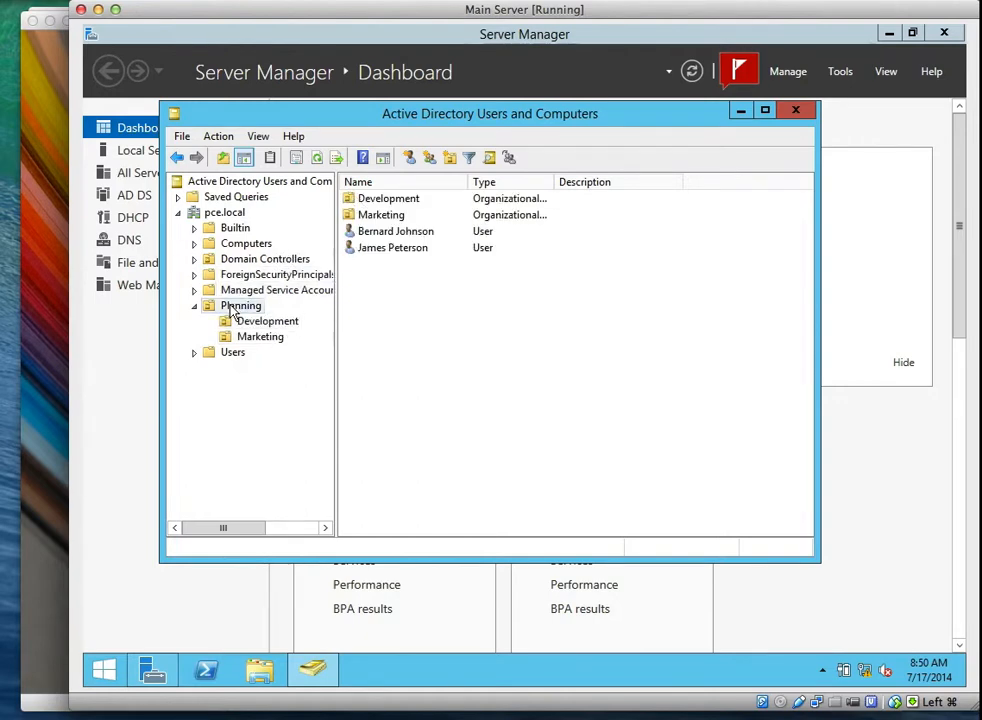
Review the first Planning user's Member Of groups and logon name, then cancel unchanged.
double_click(411, 238)
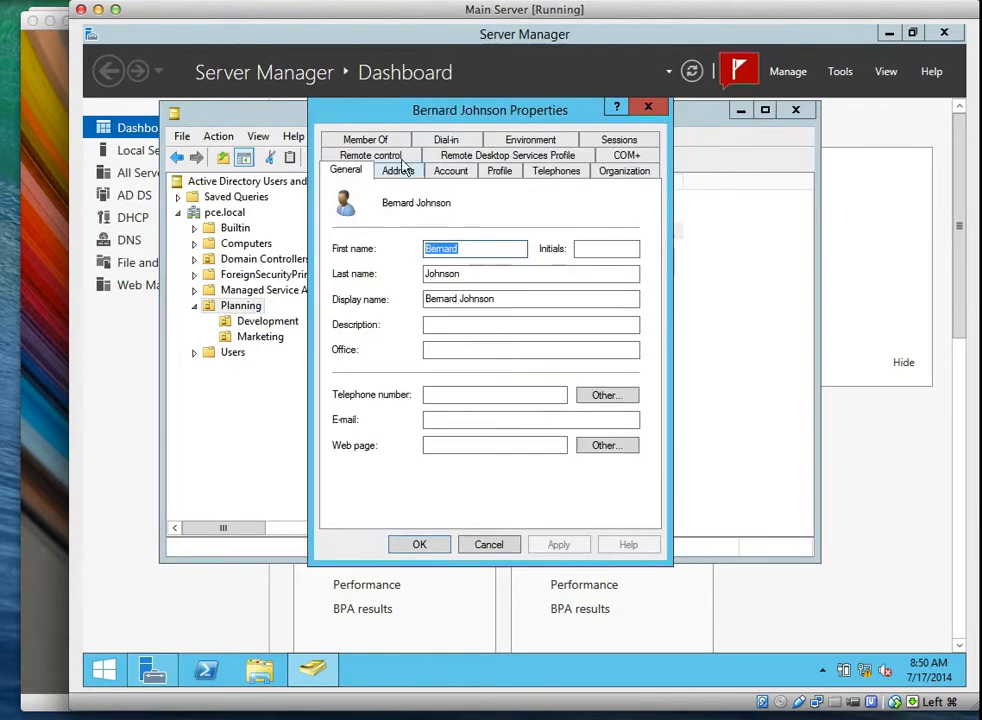
click(366, 140)
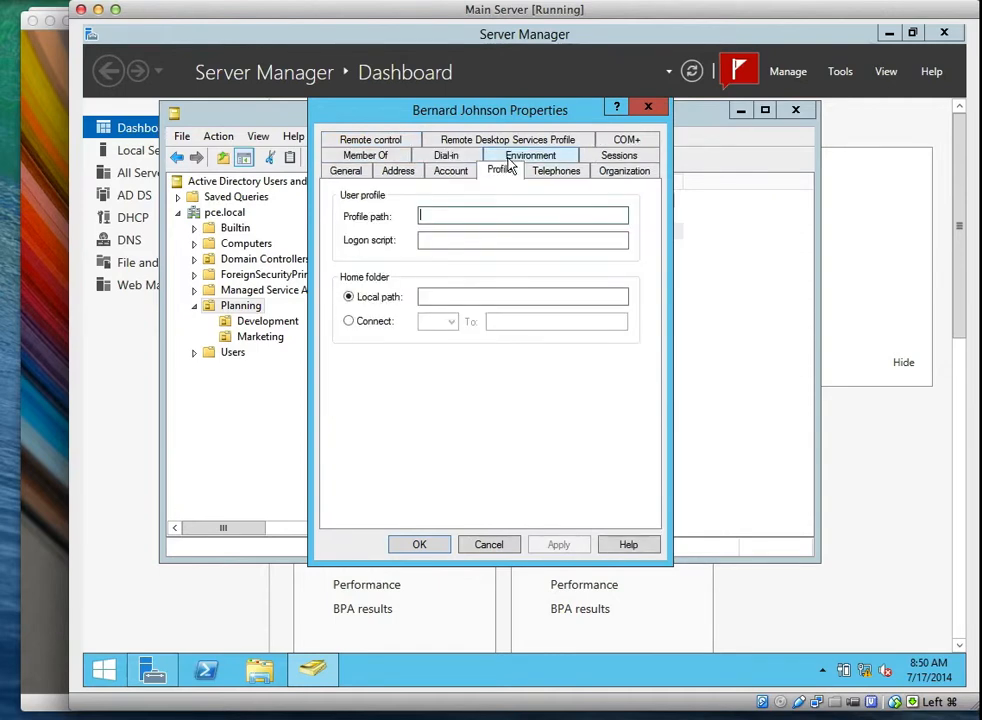
click(451, 171)
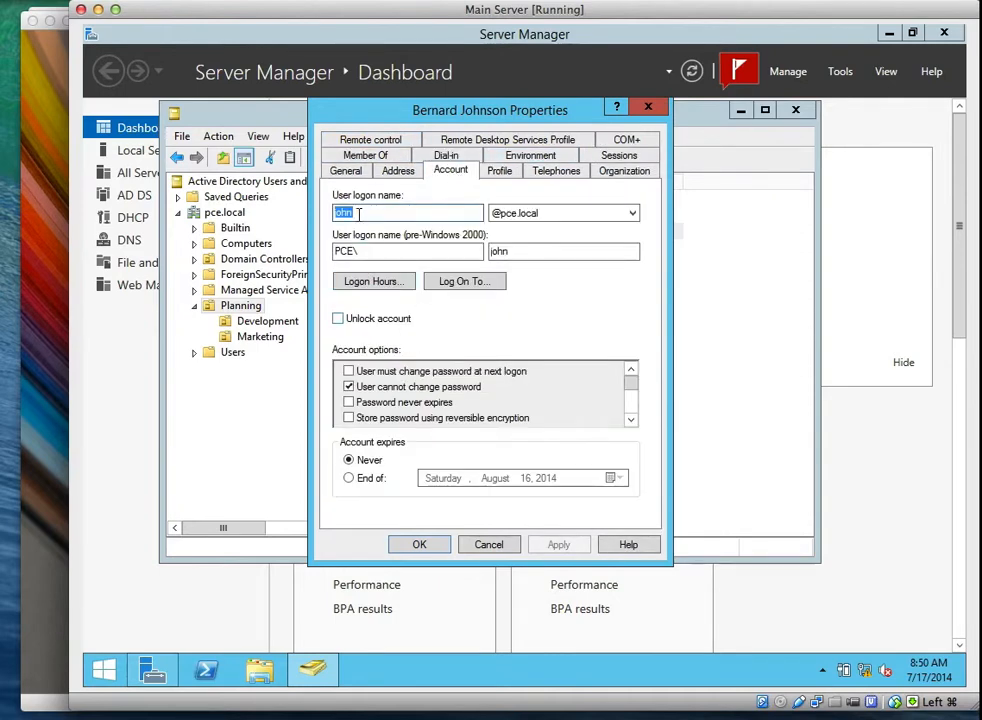
click(488, 545)
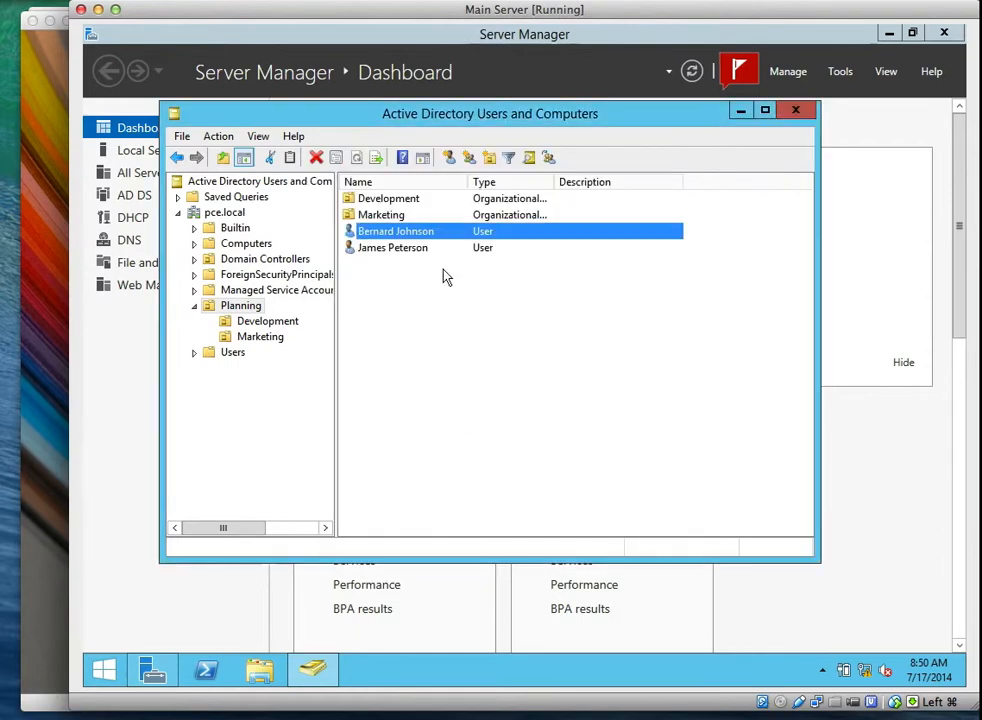
Check the second user's logon name, cancel, and minimize Active Directory Users and Computers.
double_click(411, 250)
click(446, 171)
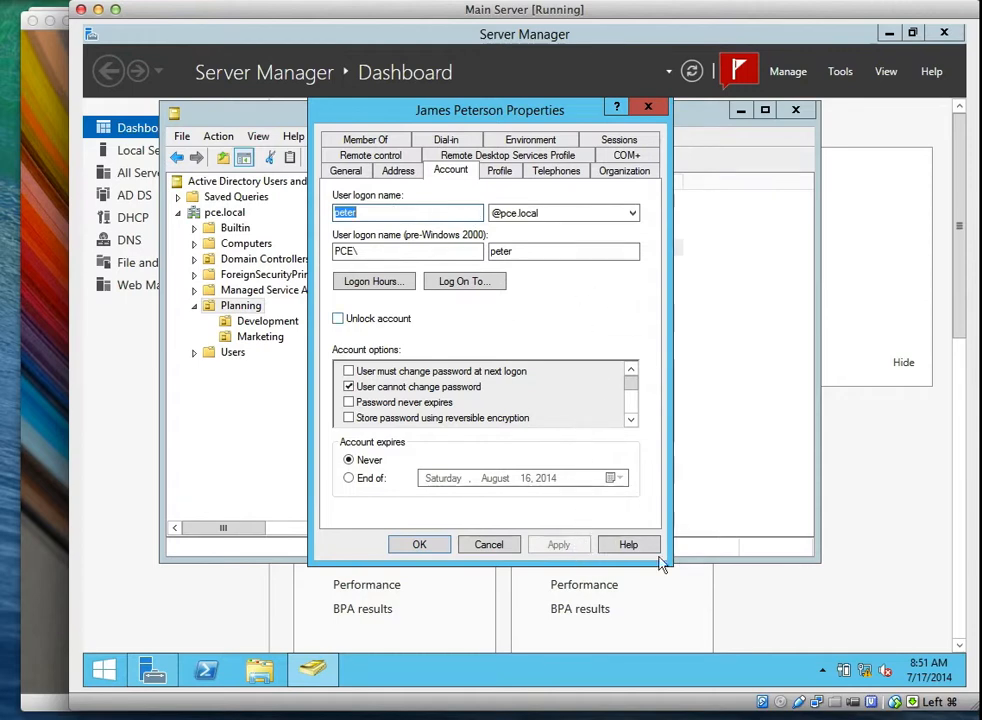
click(500, 545)
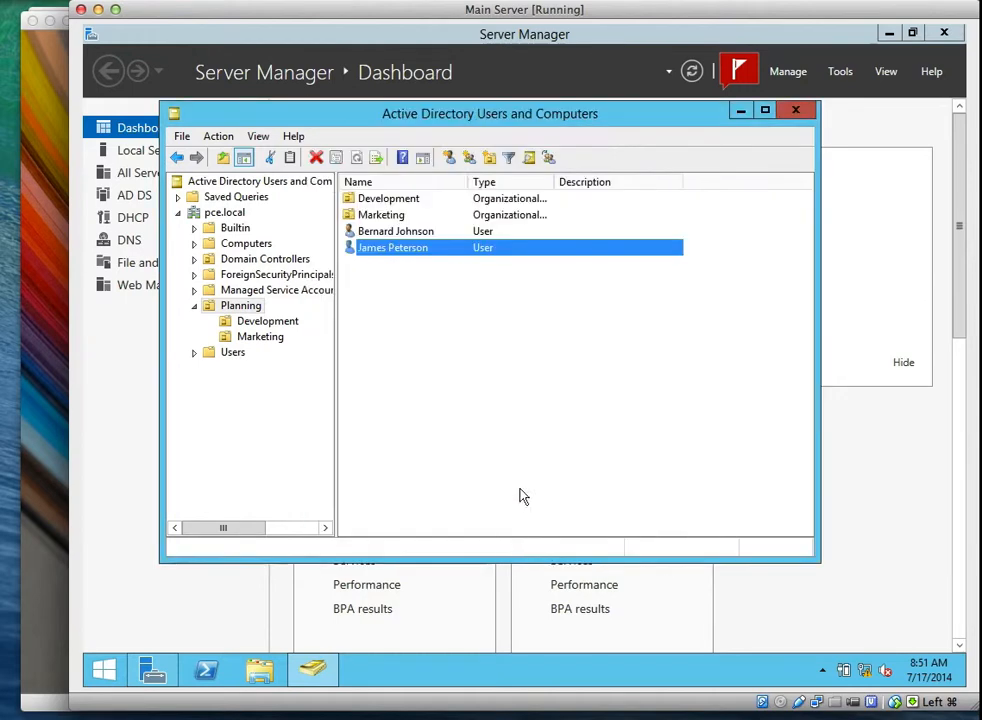
click(741, 110)
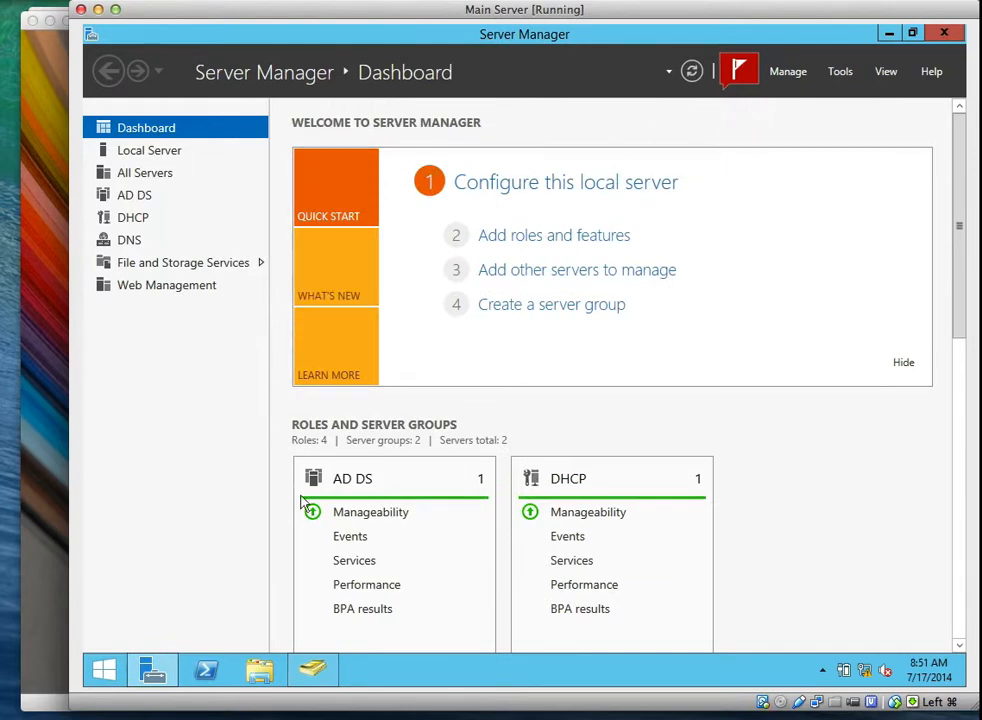
Open the Data share's properties from File and Storage Services > Shares at the Settings page.
click(183, 264)
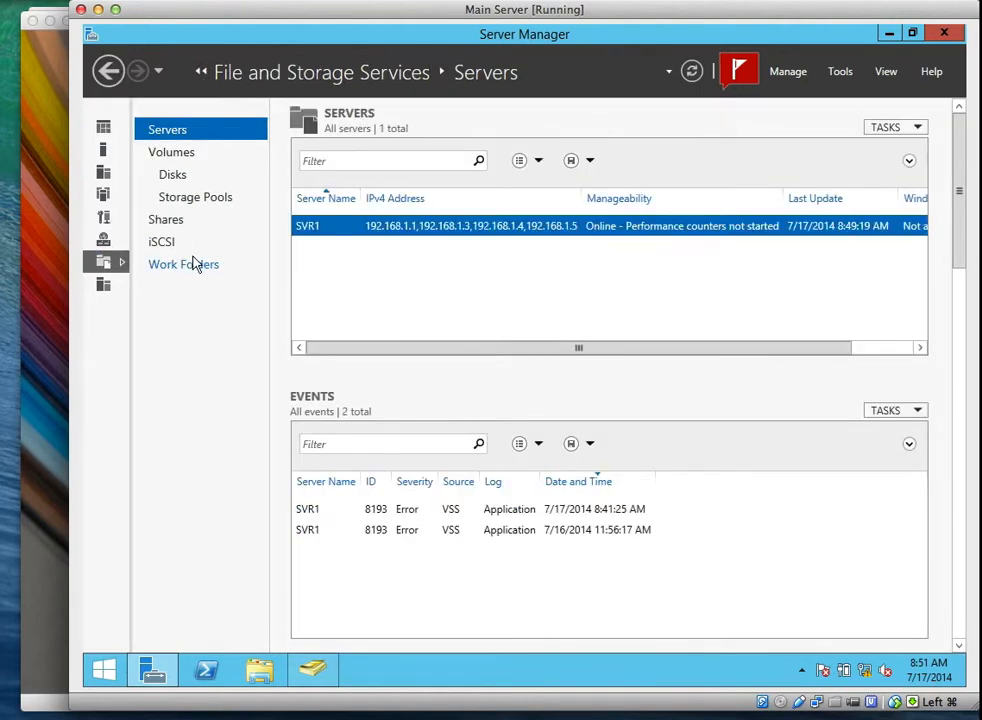
click(172, 222)
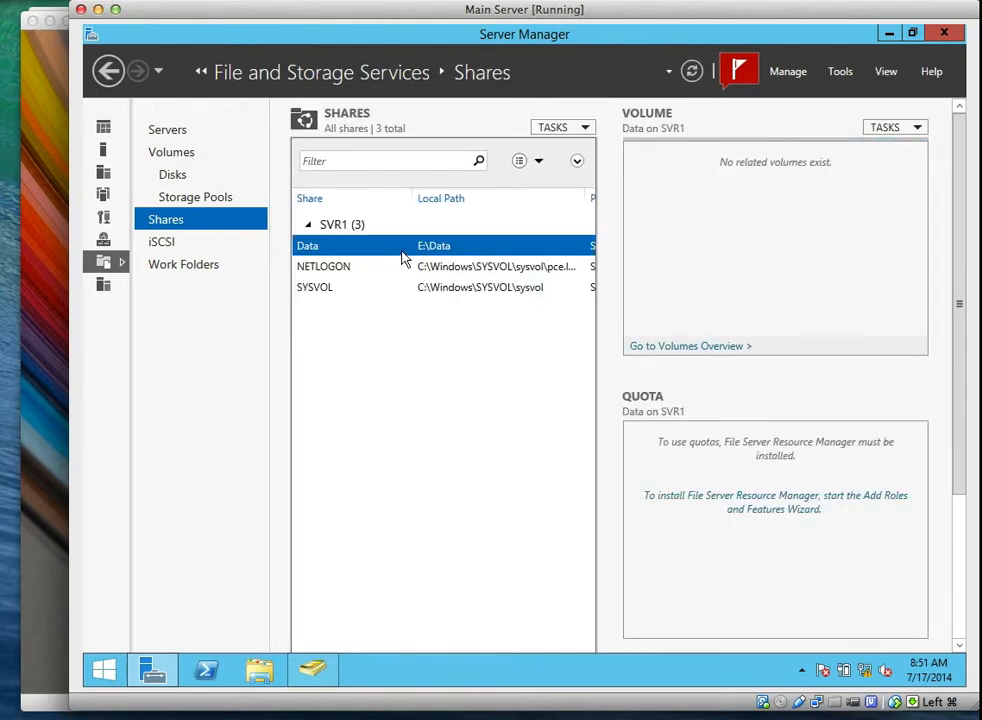
right_click(405, 251)
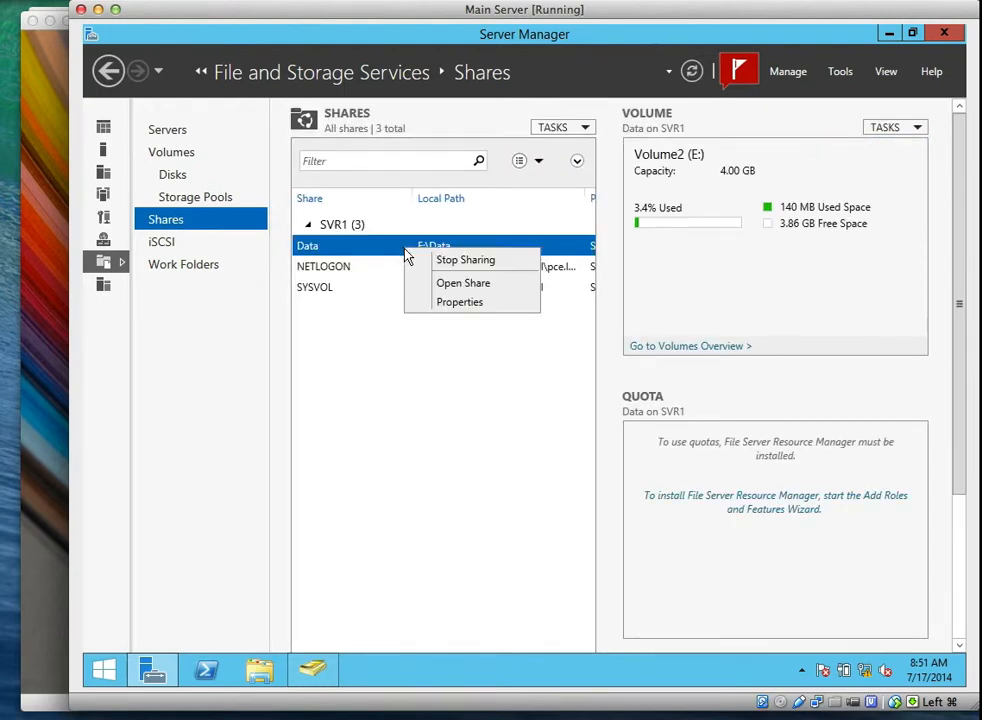
click(420, 301)
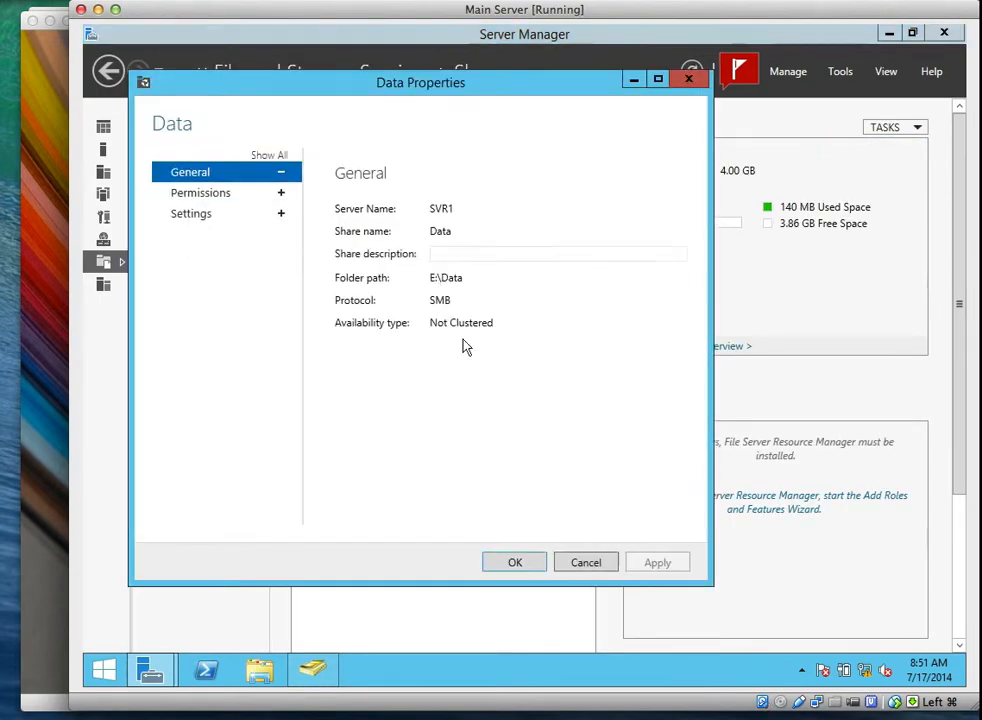
click(204, 216)
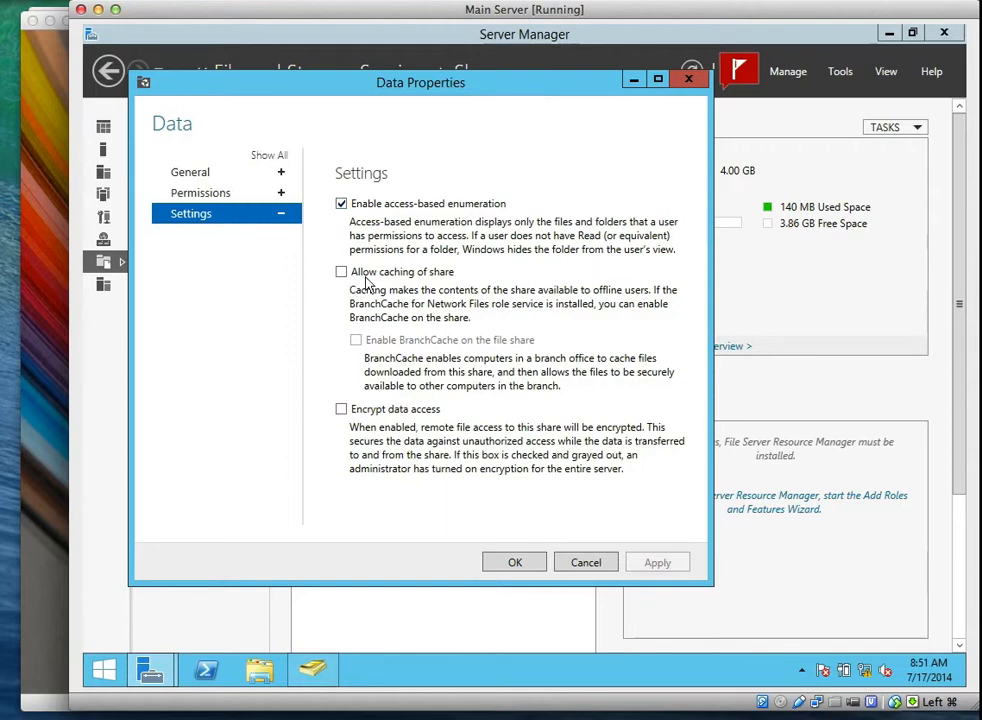
Toggle 'Allow caching of share' on and back off, then Apply and OK the Data properties.
click(341, 272)
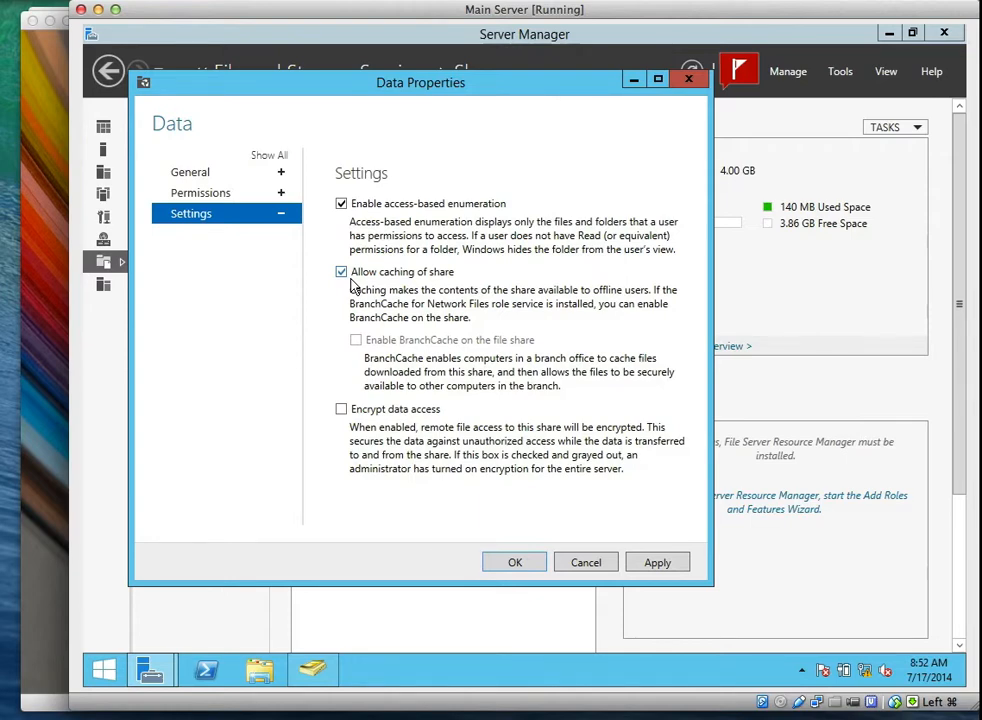
click(350, 270)
click(655, 563)
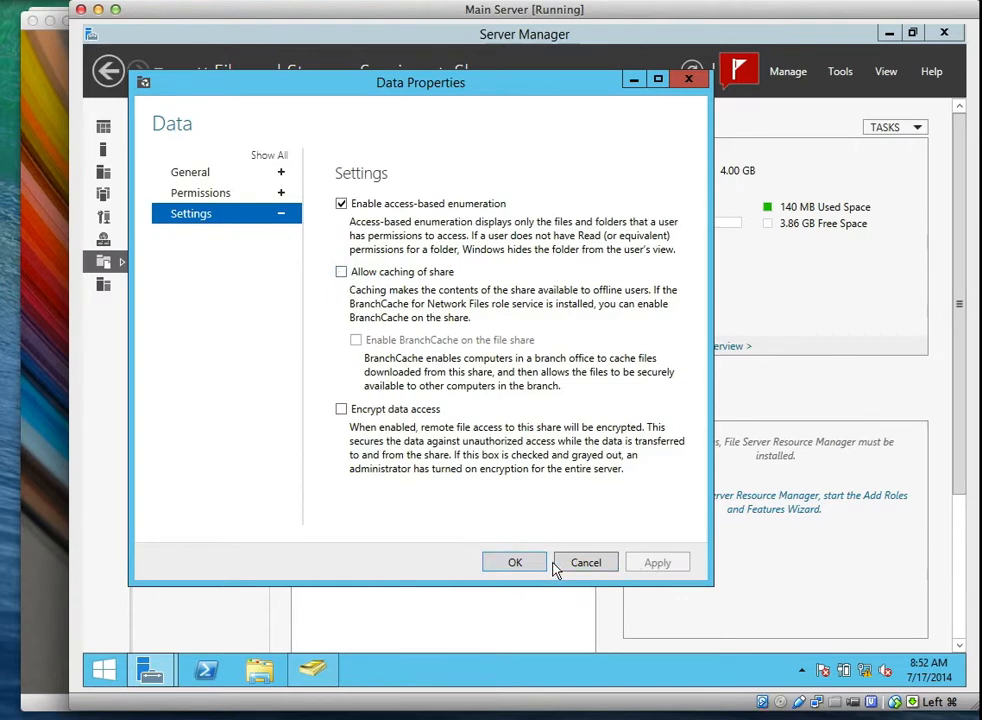
click(522, 563)
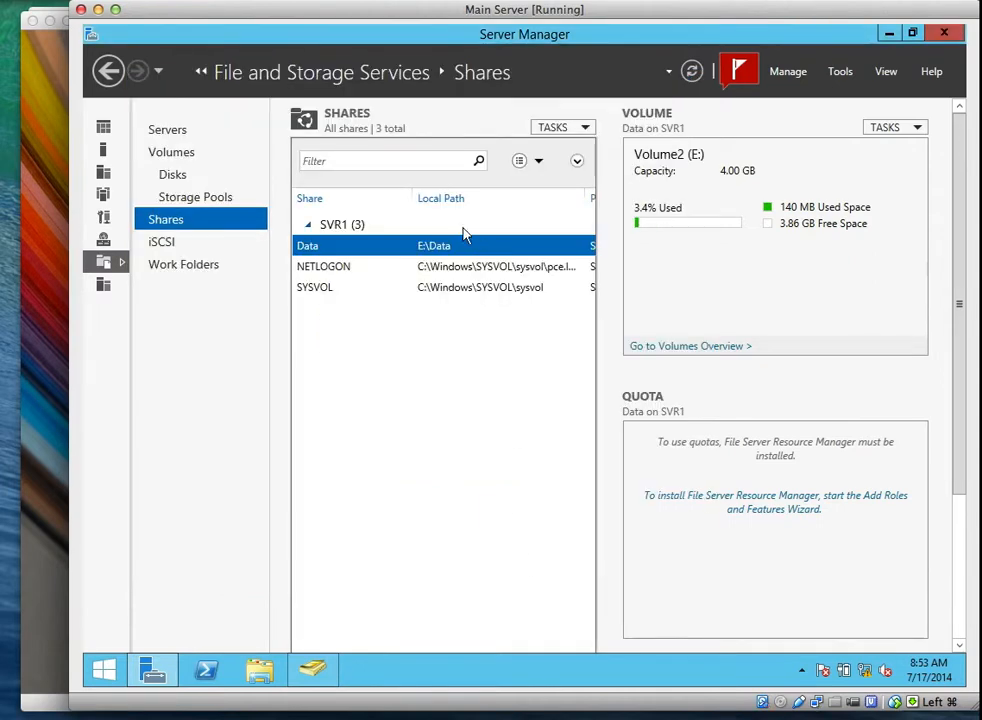
Bring the WIN8.1 VirtualBox window to the front.
click(36, 63)
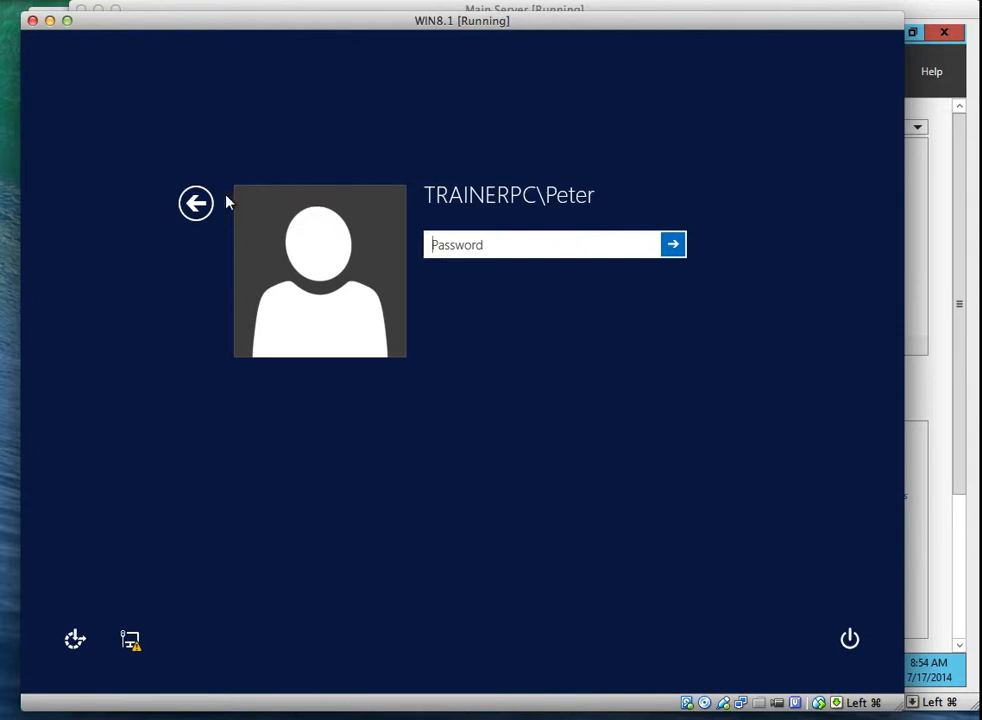
Sign in to the client as Other user with a PCE domain account and its password.
click(194, 203)
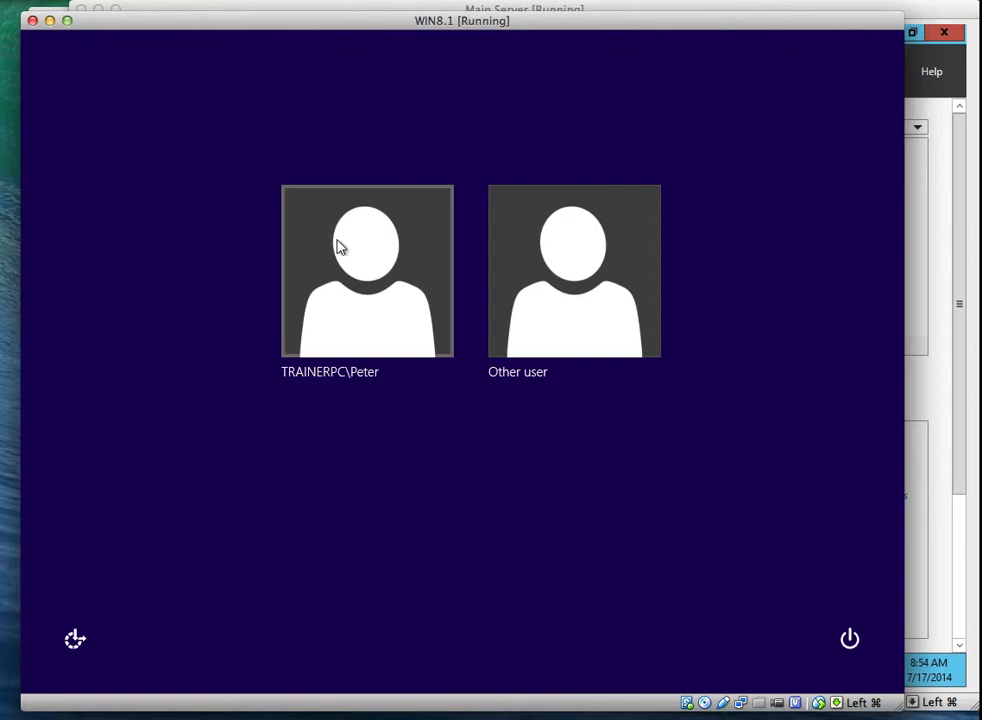
click(548, 268)
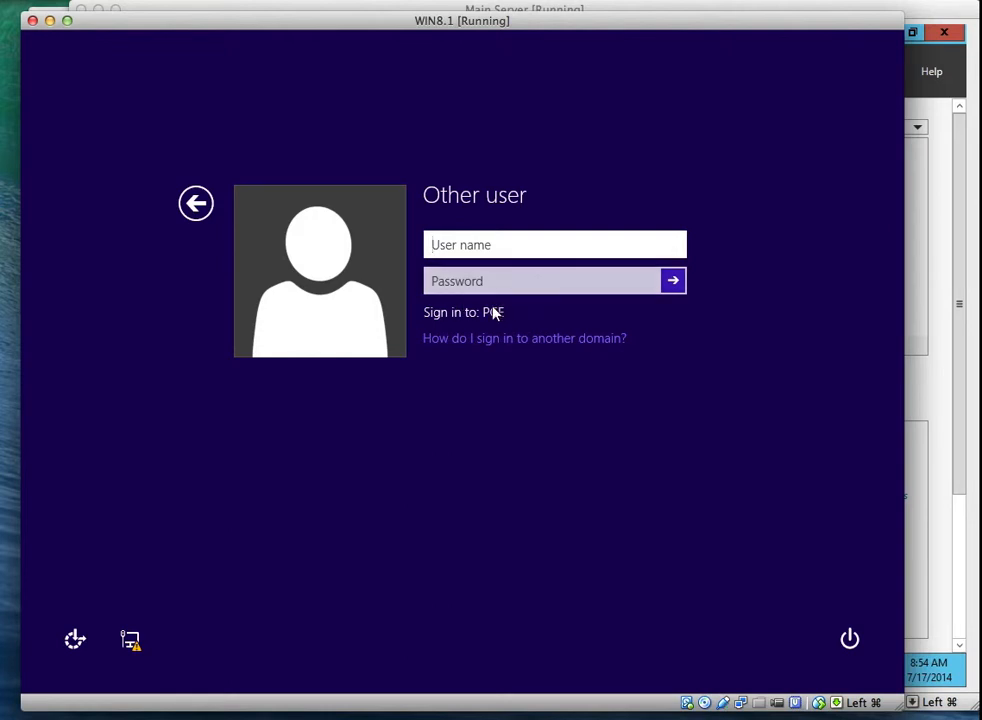
text(john)
key(Tab)
text(••)
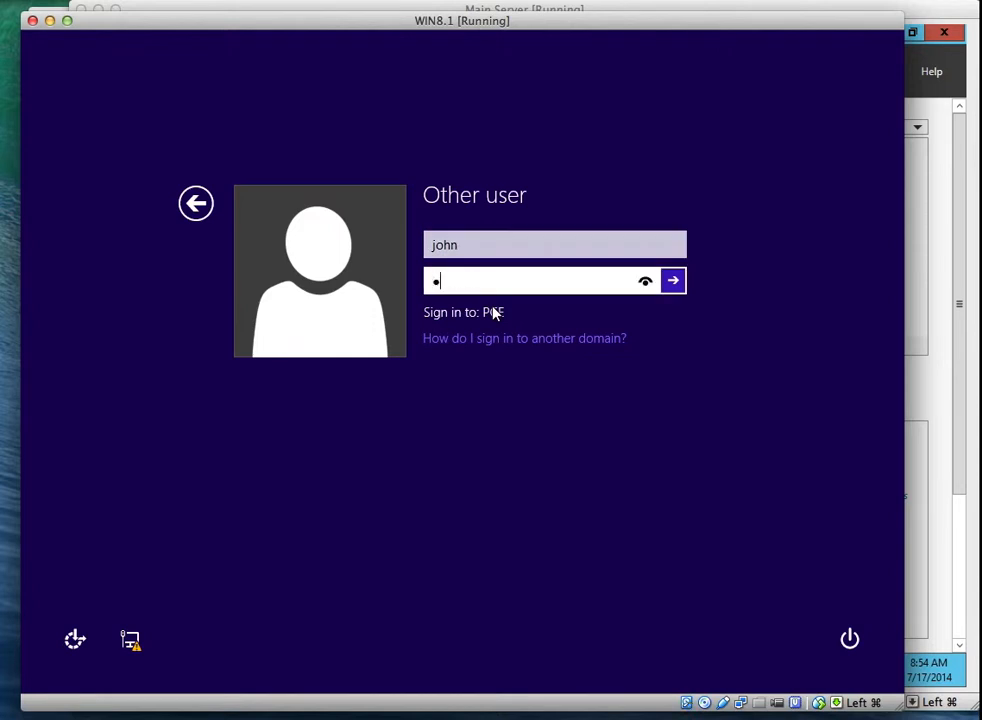
text(••••••)
key(Return)
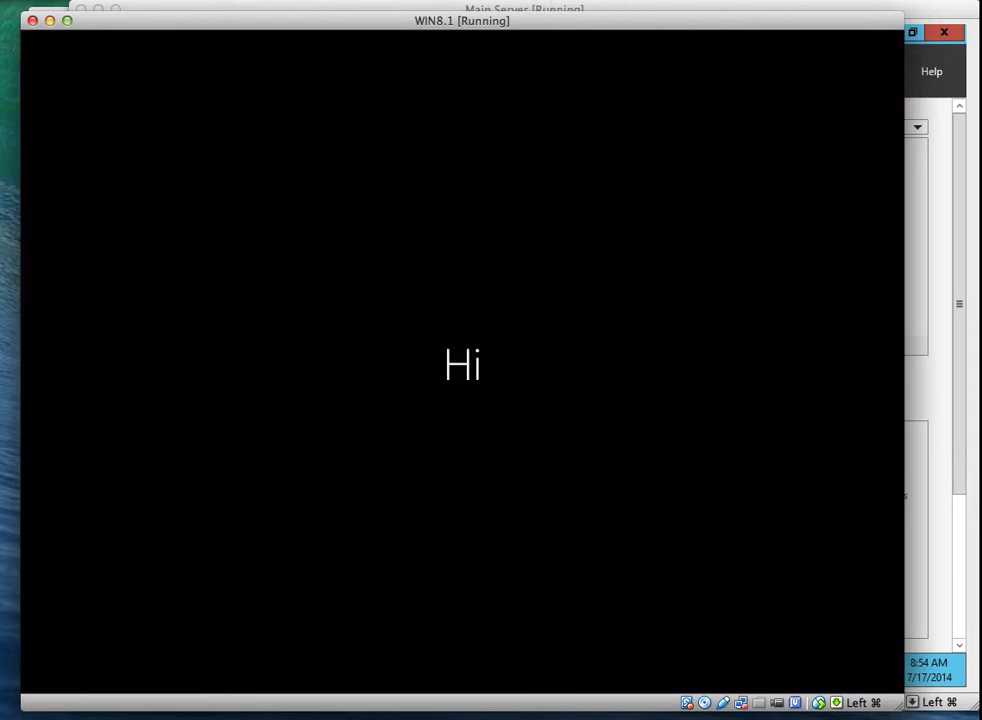
Go to the desktop from the Start screen and open File Explorer.
click(656, 1)
click(663, 43)
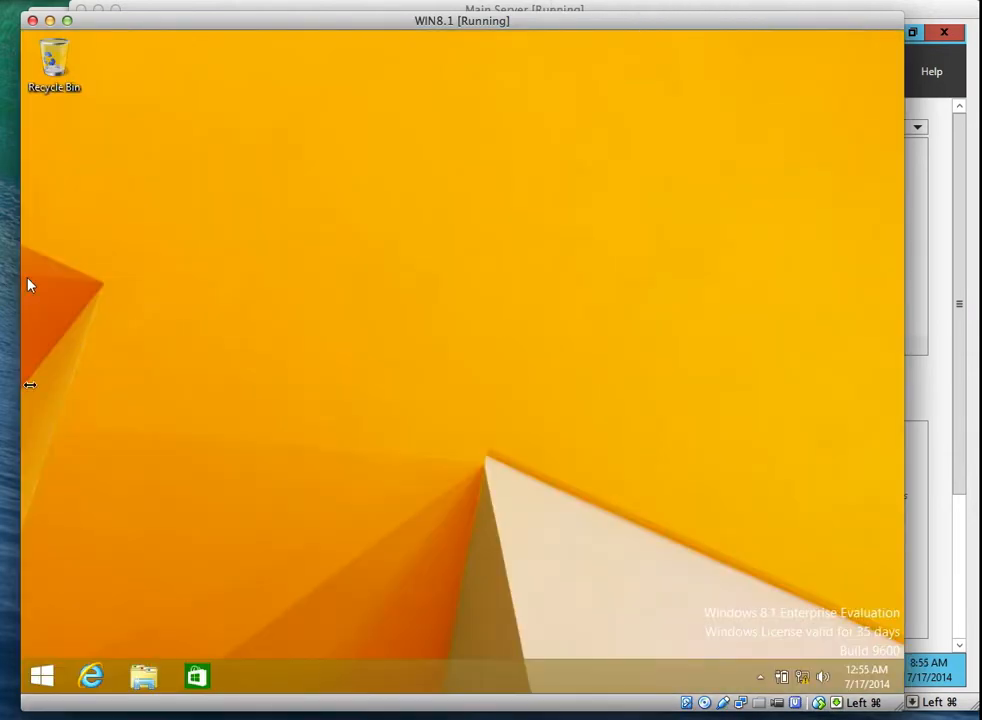
click(40, 676)
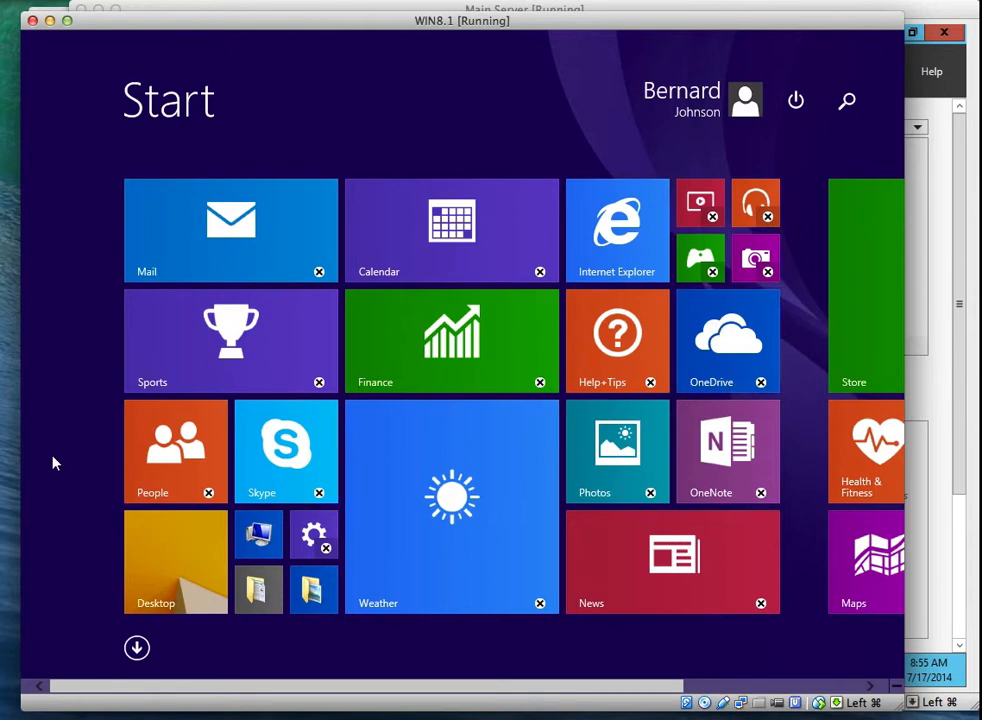
click(146, 559)
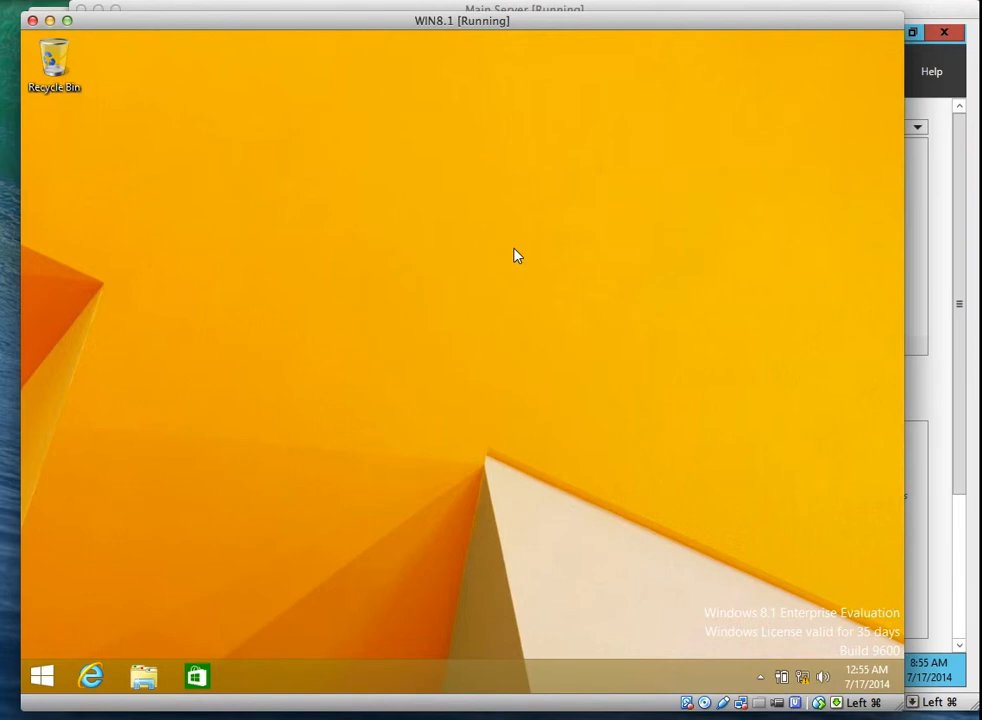
click(145, 679)
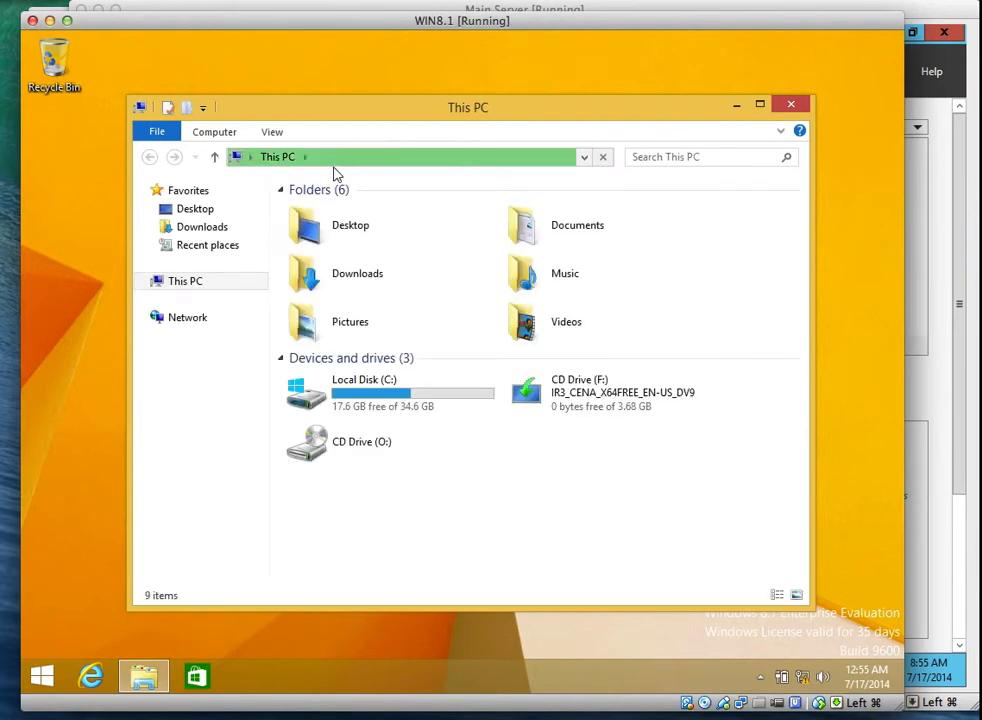
Browse to \\SVR1\Data, look into Development, then open the Marketing folder.
click(379, 160)
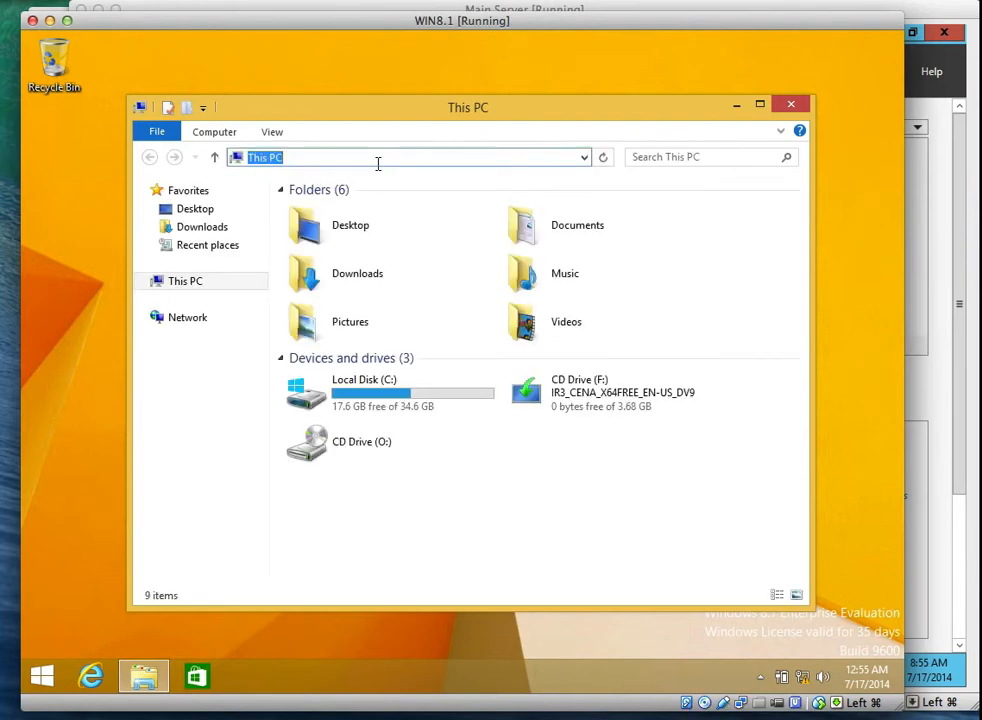
text(\\SVR1\Data)
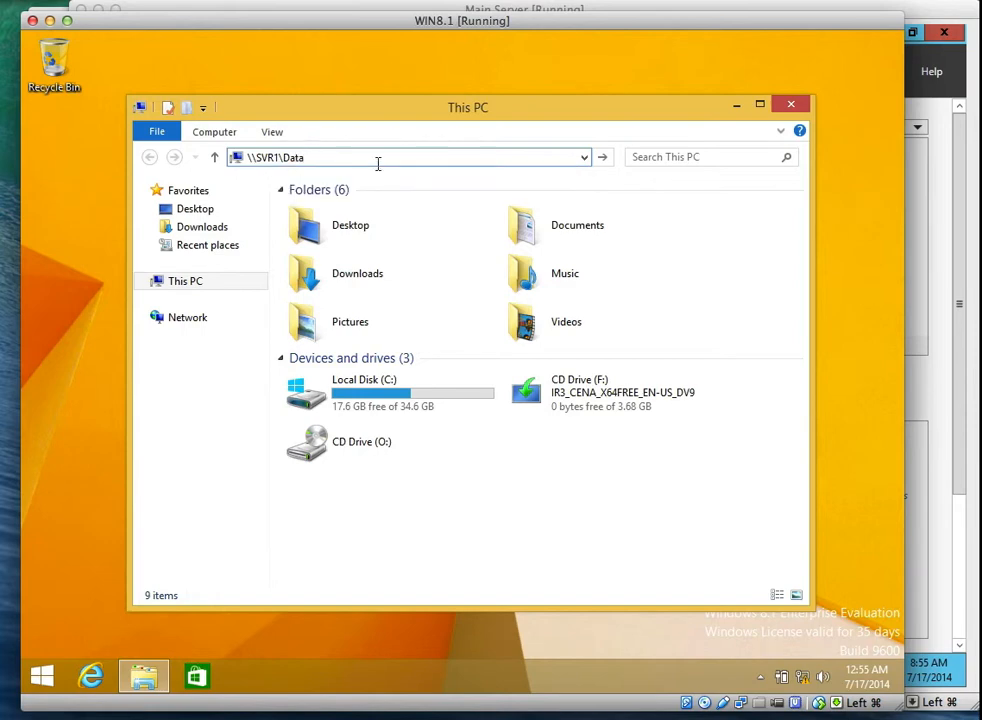
key(Return)
click(356, 211)
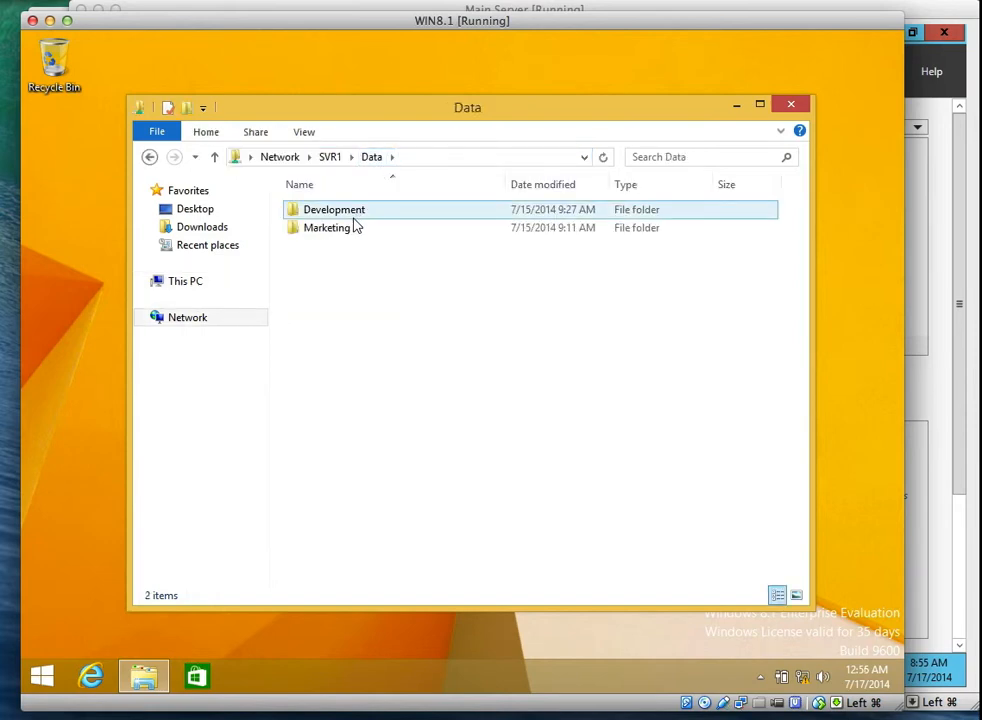
double_click(355, 213)
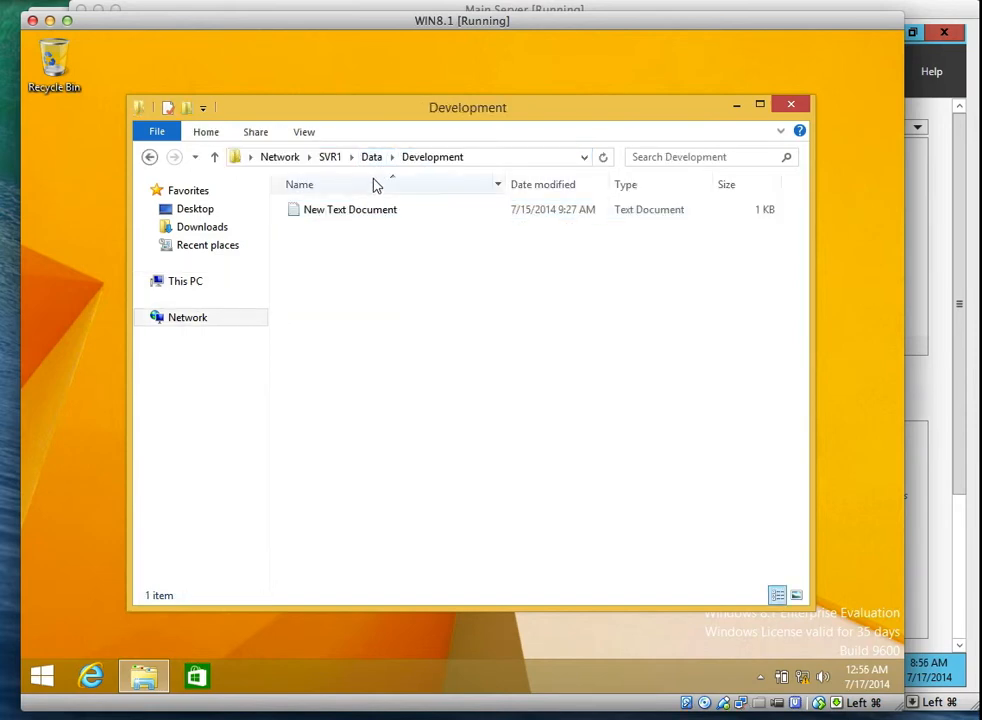
click(371, 157)
double_click(352, 237)
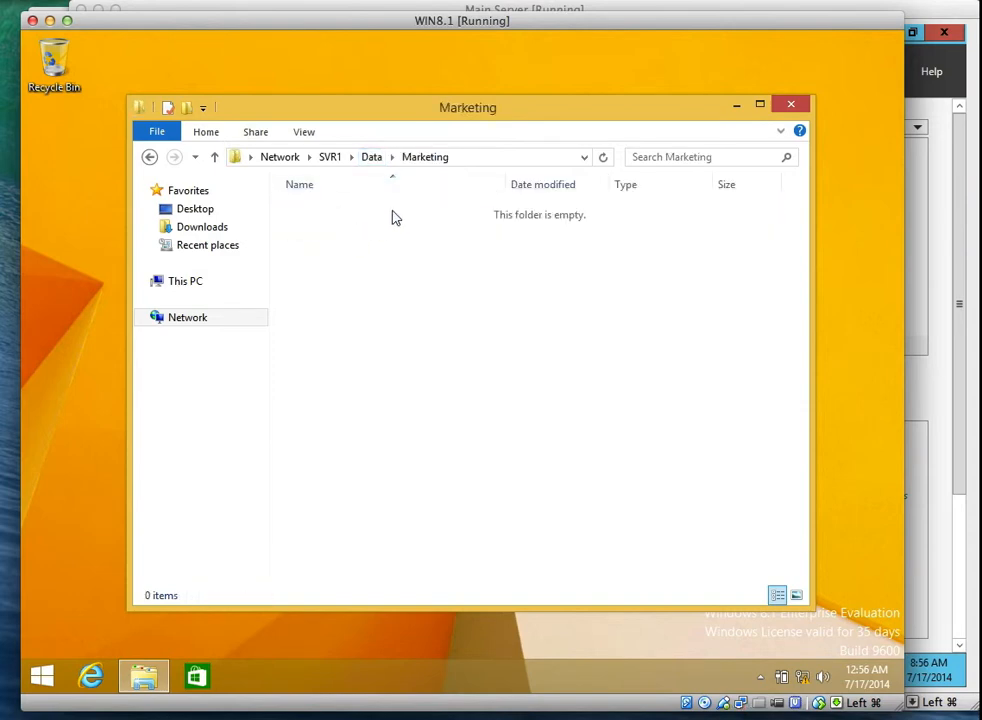
Try creating a new Bitmap image in Marketing, dismiss Access Denied, and sign out.
right_click(387, 234)
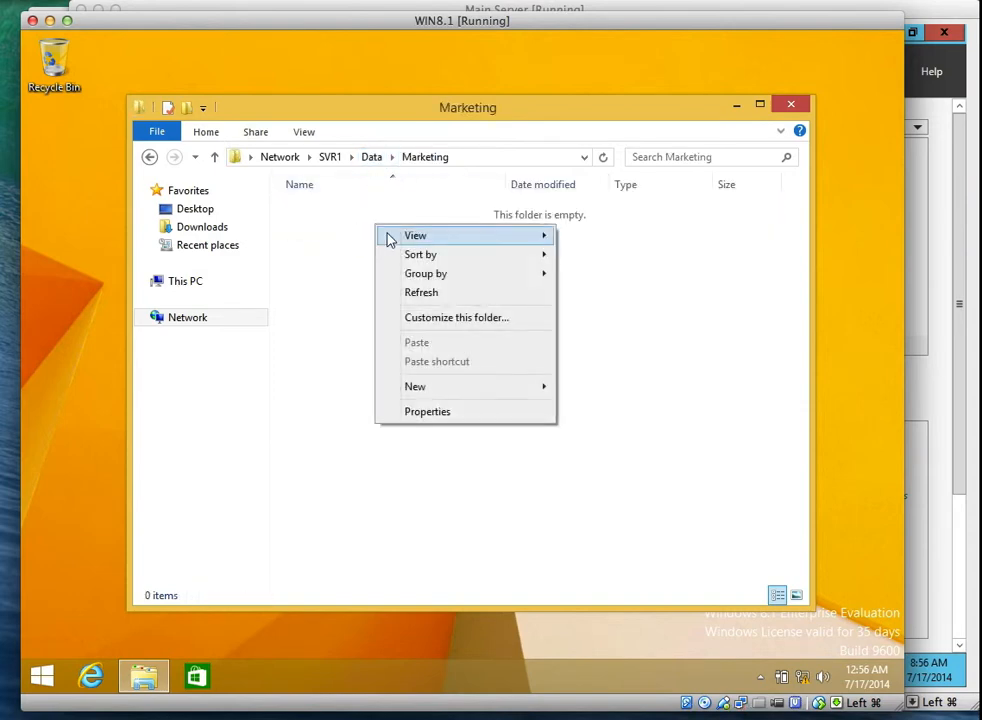
mouse_move(528, 388)
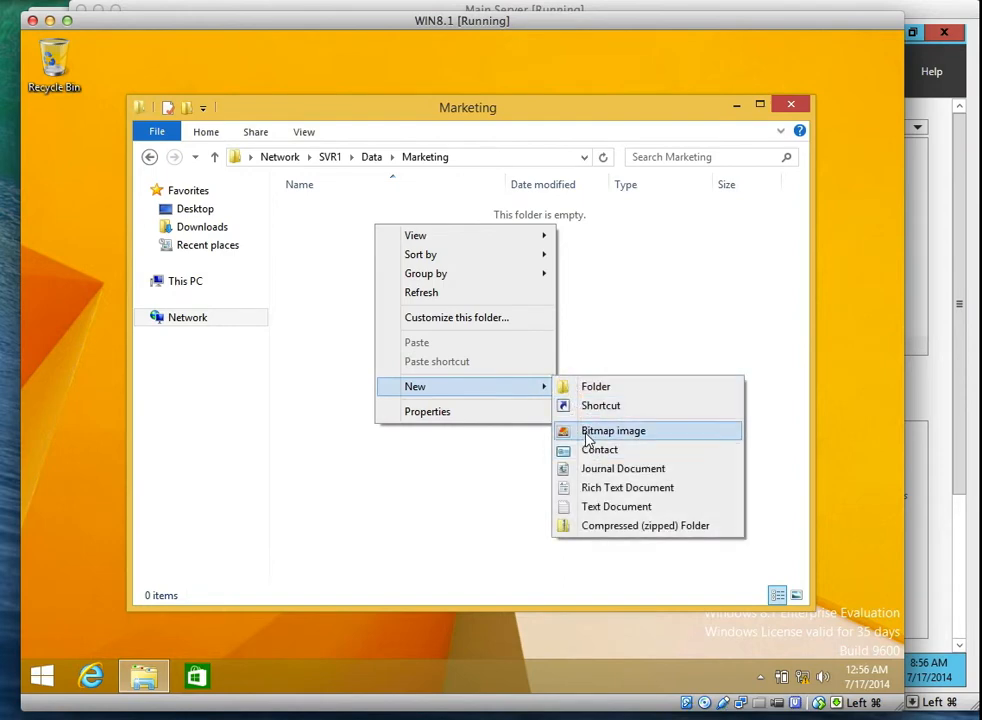
click(586, 434)
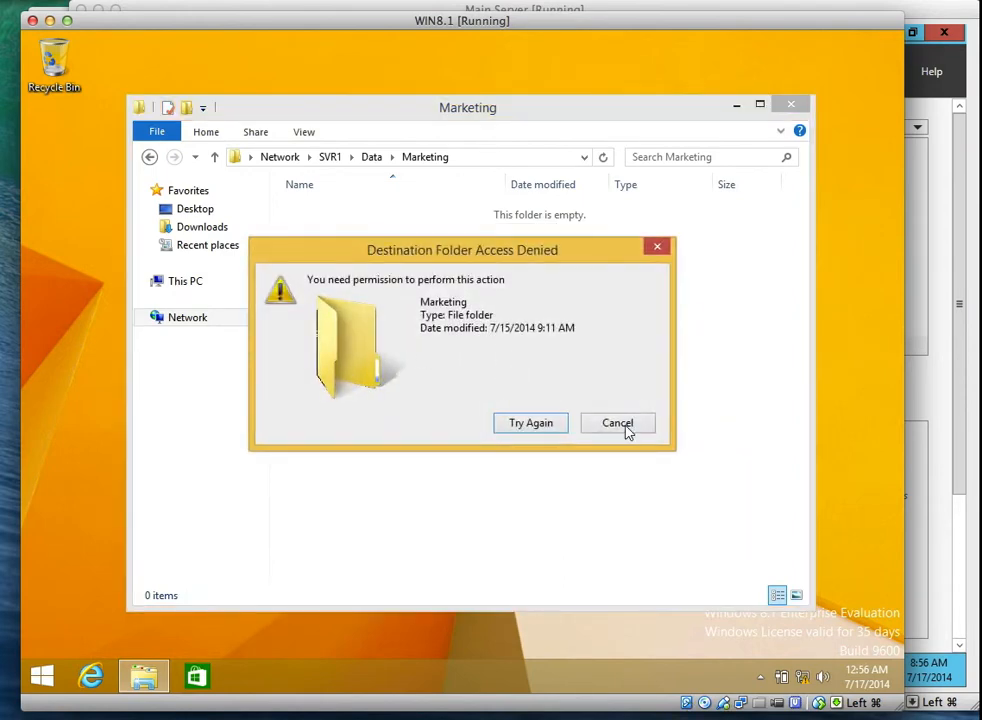
click(617, 426)
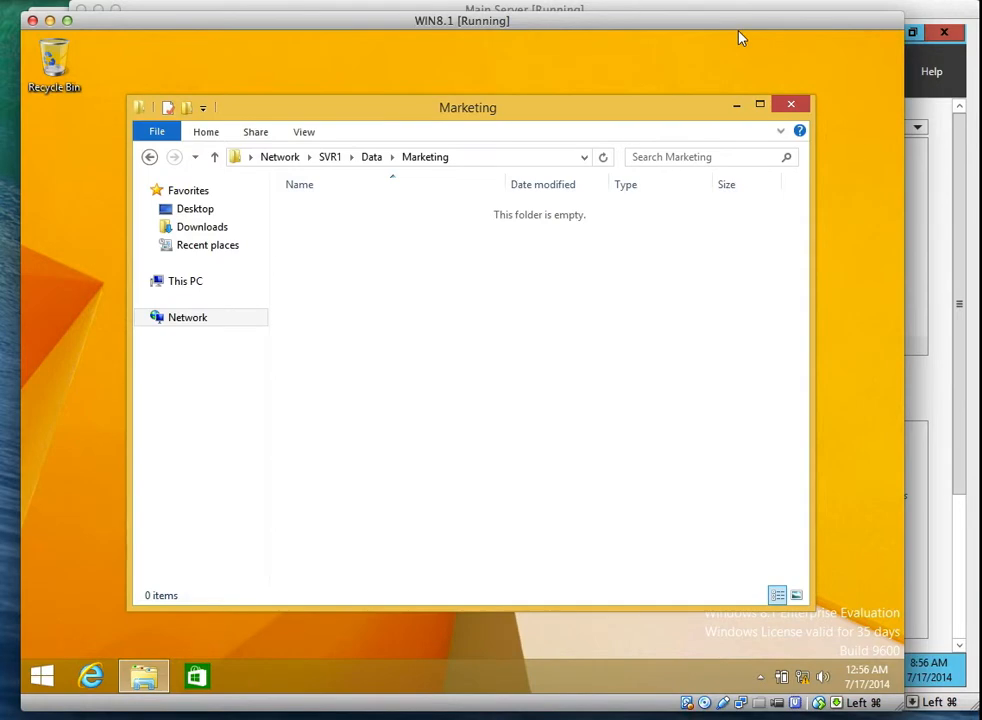
click(675, 44)
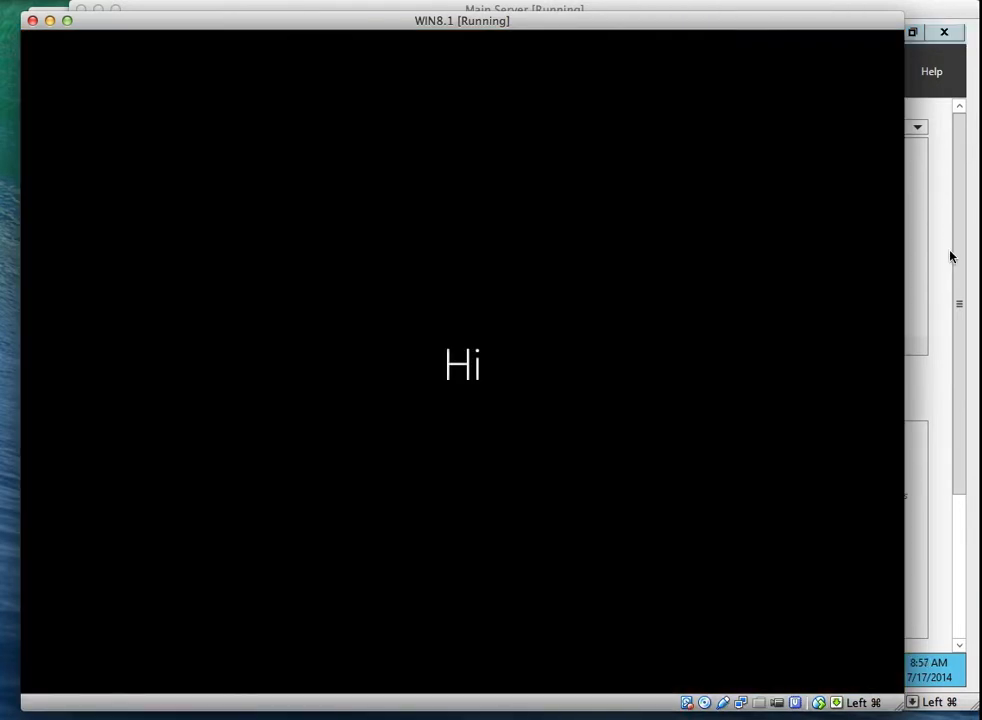
On the server, review the Data folder's Advanced Sharing permissions and close them unchanged.
click(949, 256)
click(259, 670)
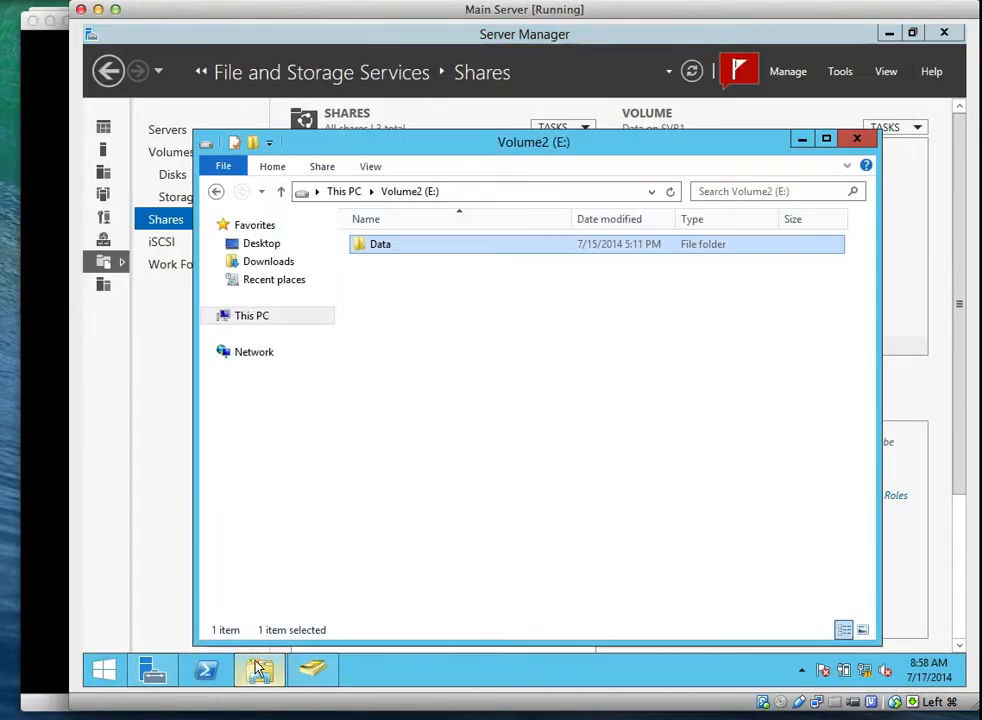
right_click(386, 247)
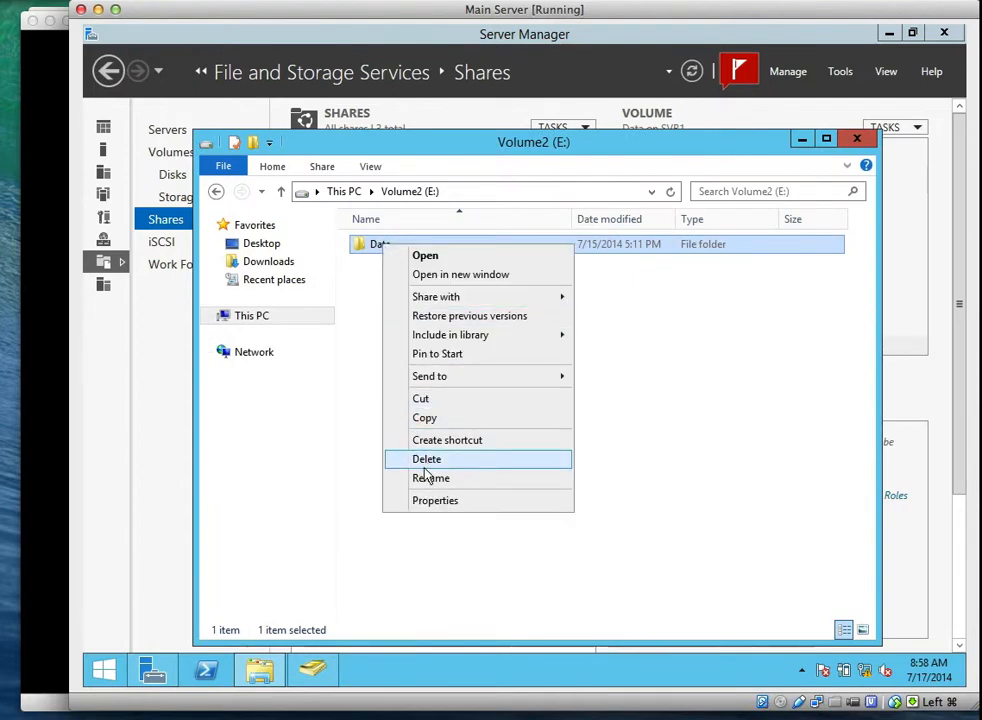
click(428, 500)
click(459, 275)
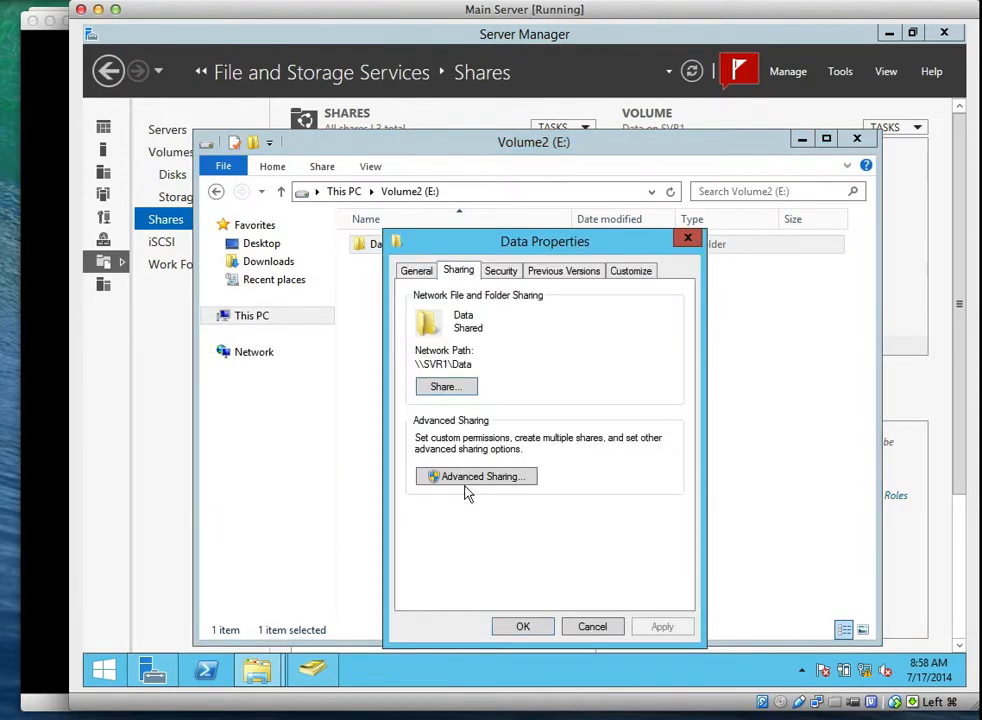
click(464, 478)
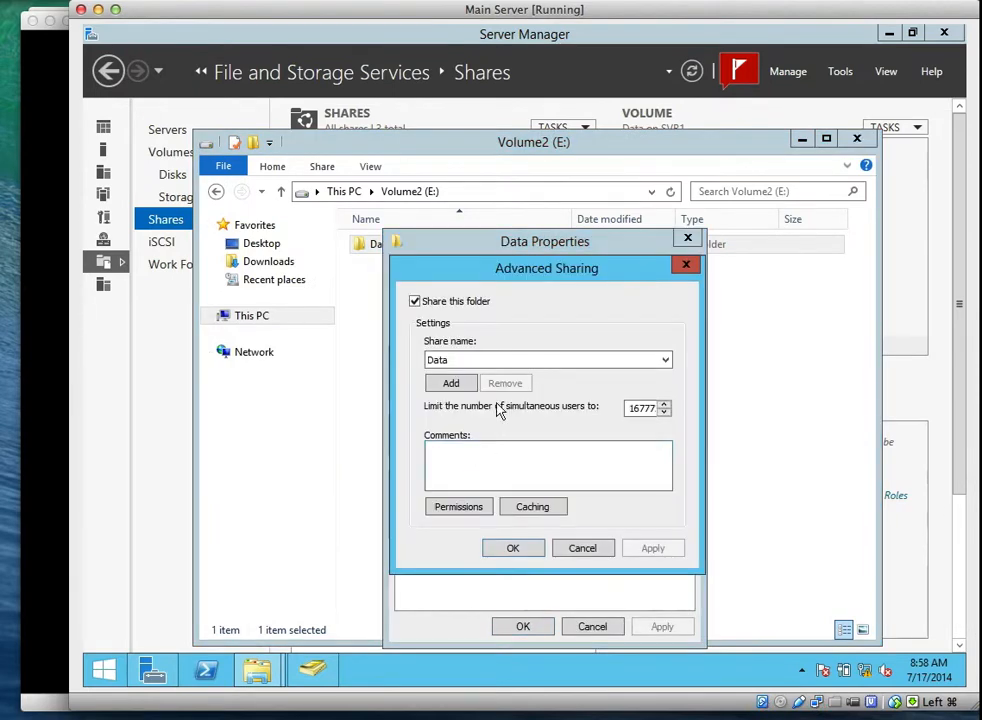
click(459, 507)
click(568, 626)
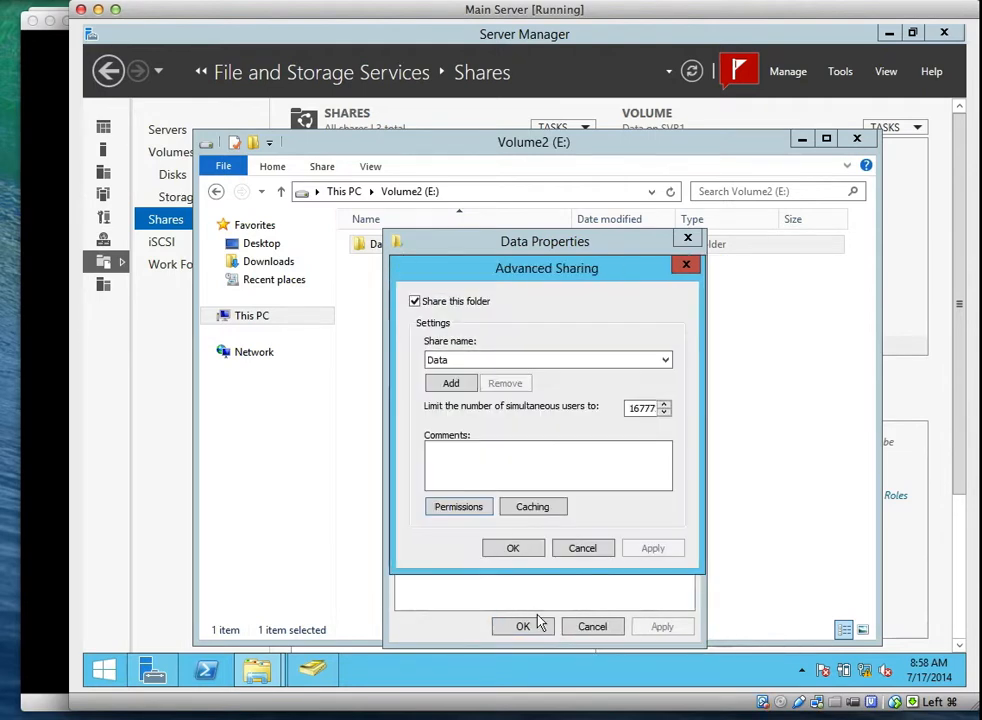
click(520, 549)
Review the Data folder's Security permissions in the editor, then cancel and close Properties.
click(500, 271)
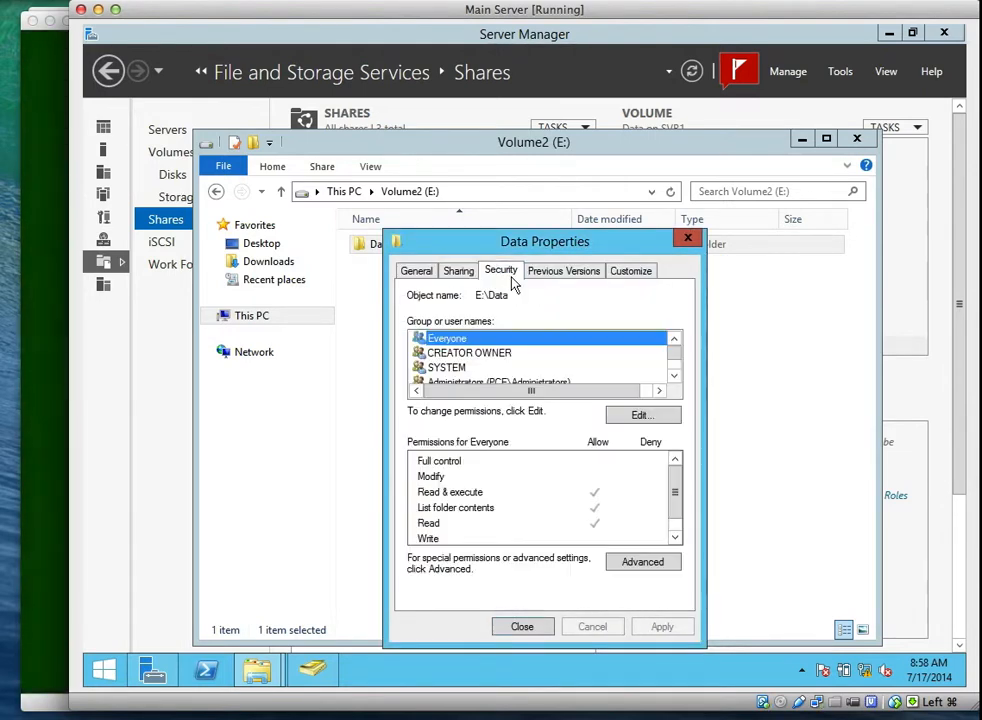
click(656, 414)
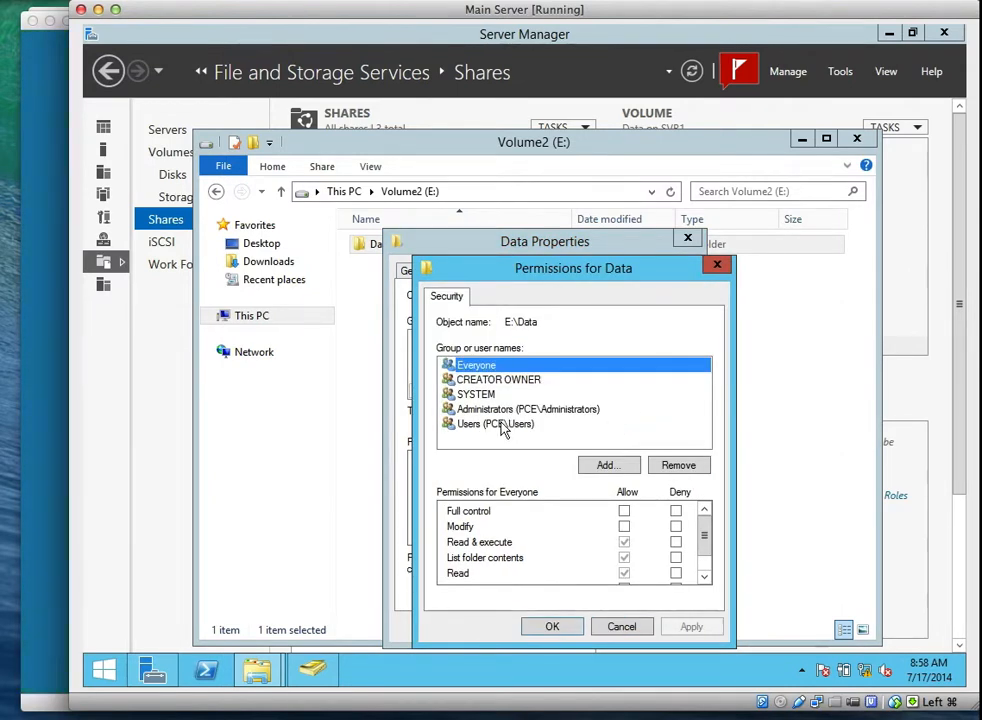
click(622, 628)
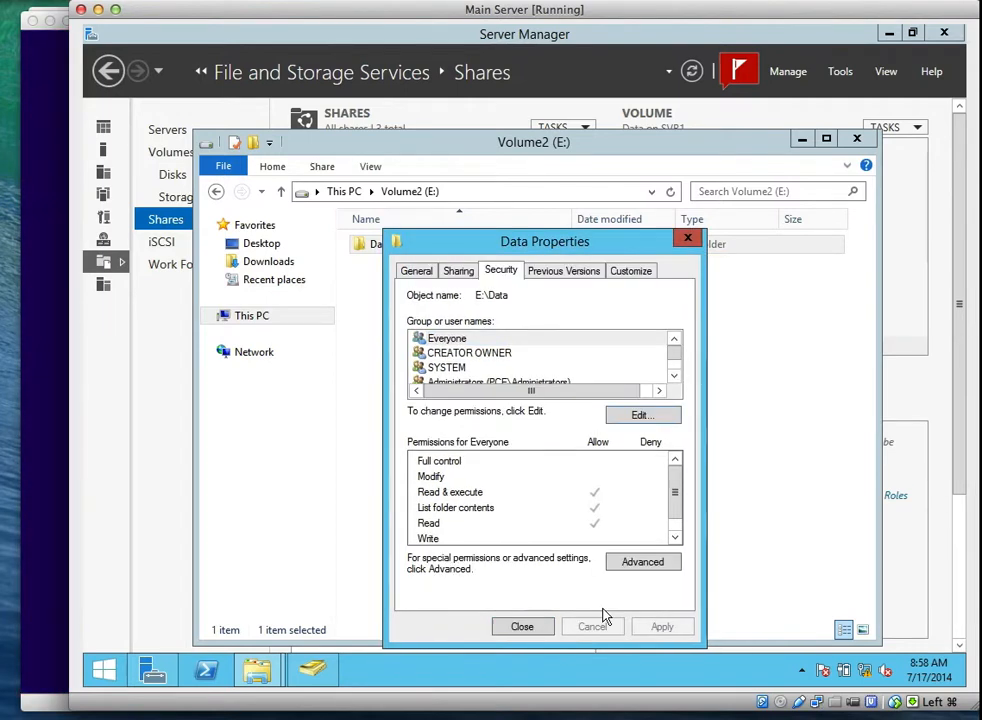
click(541, 628)
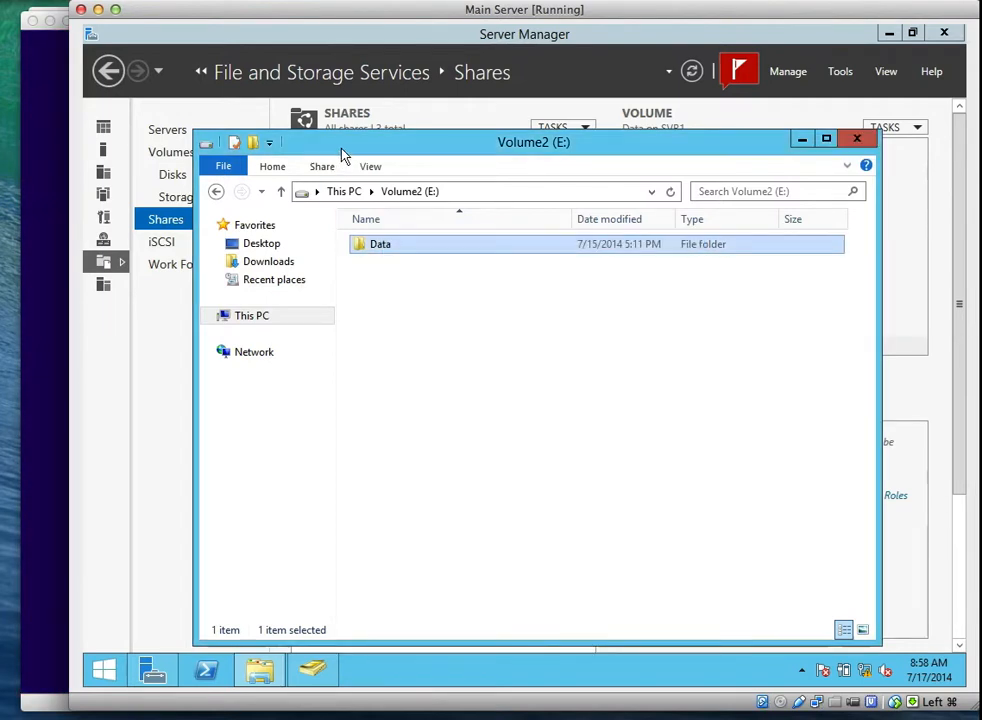
Open the permissions editor on the Security tab of E:\Data\Development.
double_click(394, 245)
right_click(394, 250)
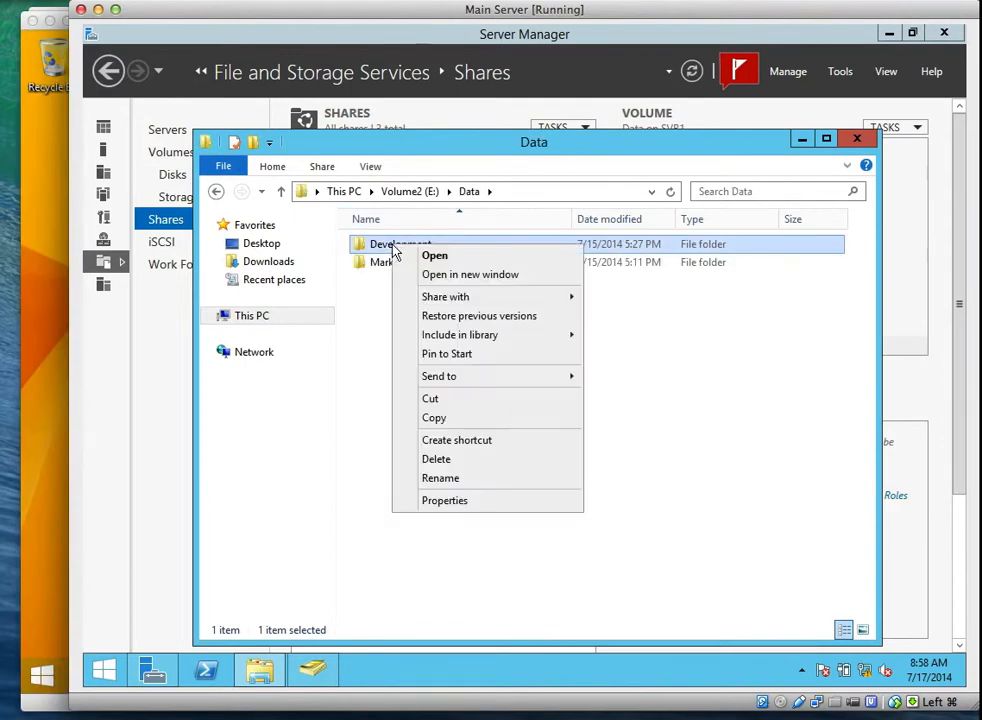
click(465, 499)
click(512, 272)
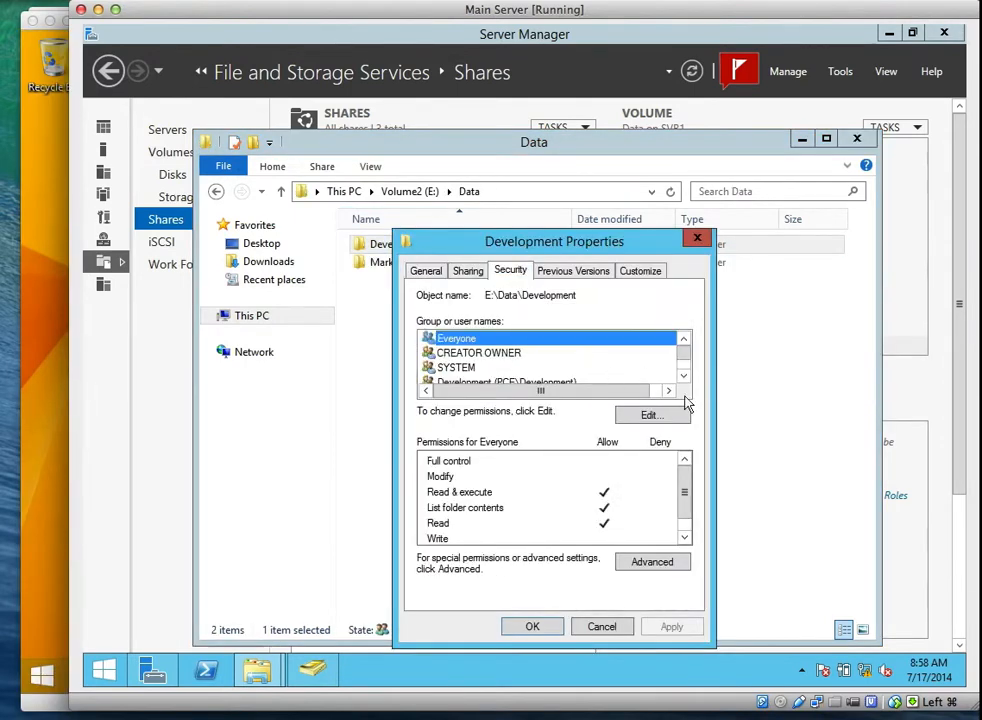
click(650, 412)
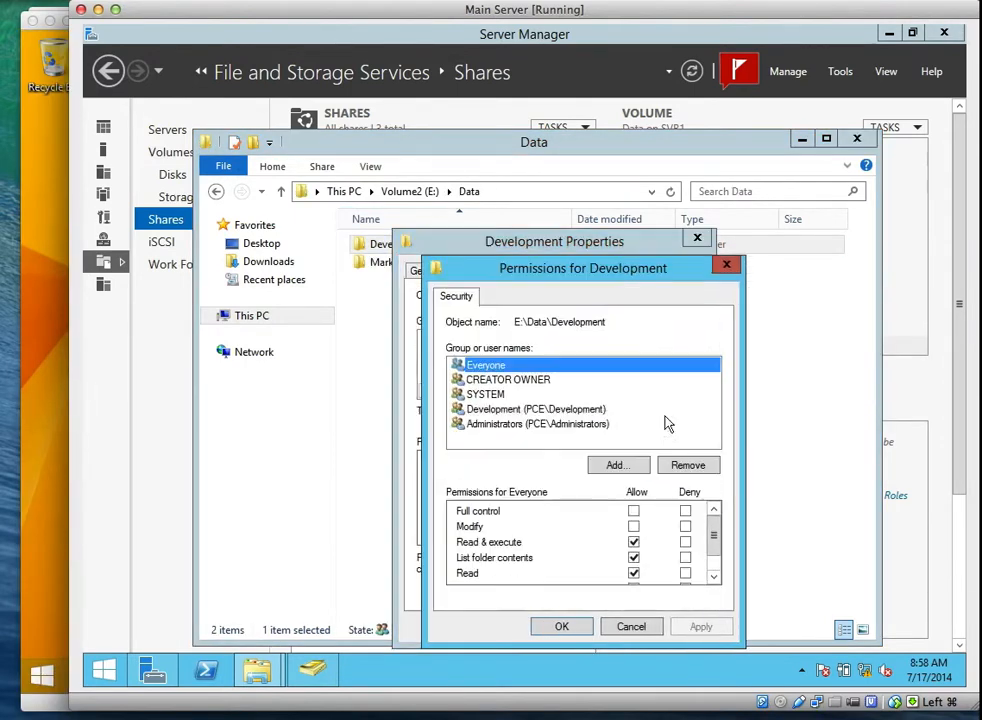
Check the Administrators, Development, SYSTEM, CREATOR OWNER and Everyone permission entries.
click(574, 425)
click(500, 409)
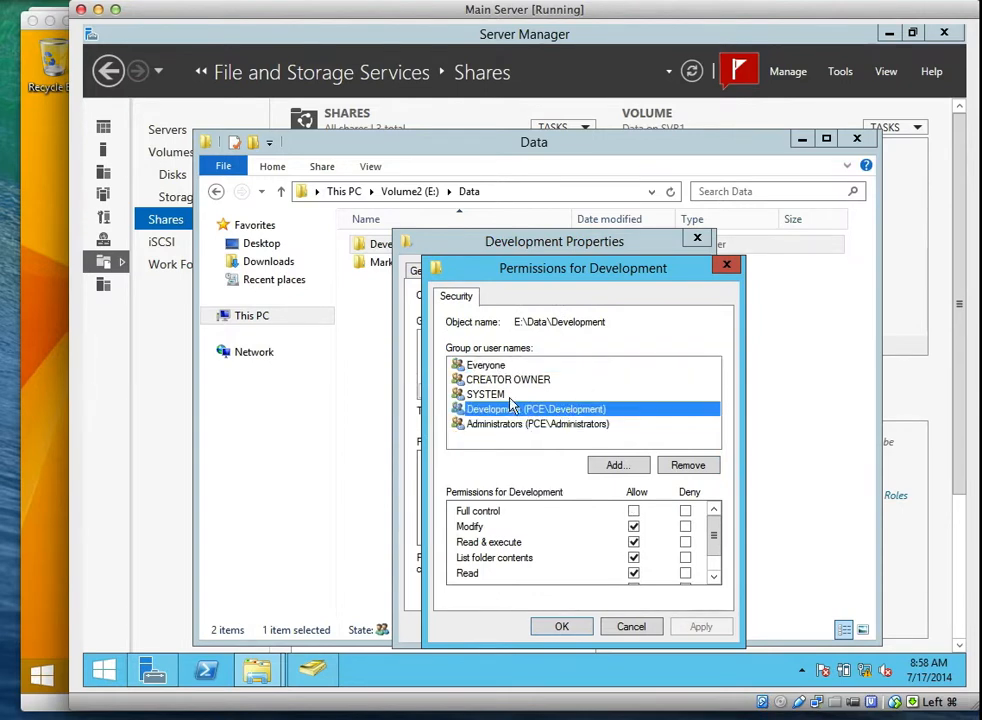
click(507, 394)
click(480, 380)
click(478, 365)
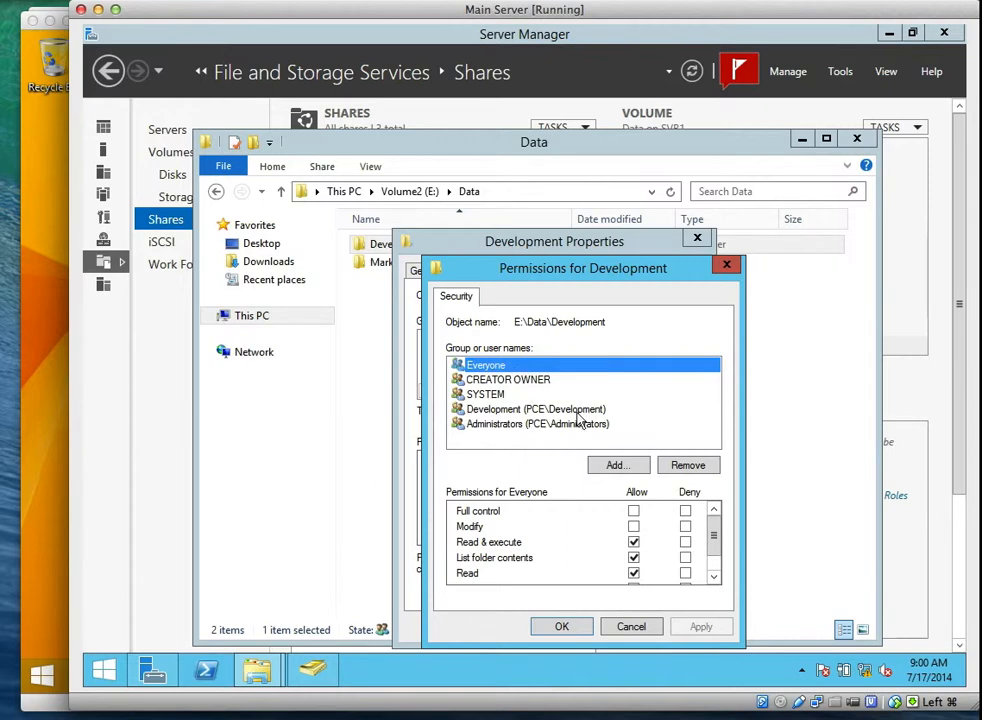
Remove Everyone from the Development folder's permissions and close its properties.
click(686, 467)
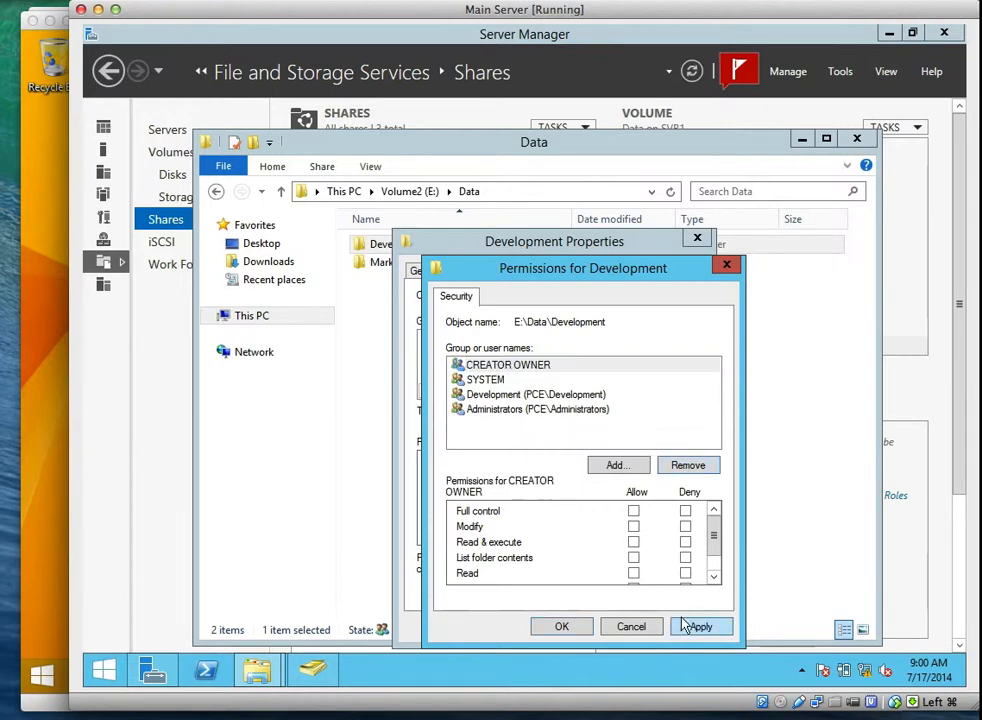
click(689, 627)
click(561, 626)
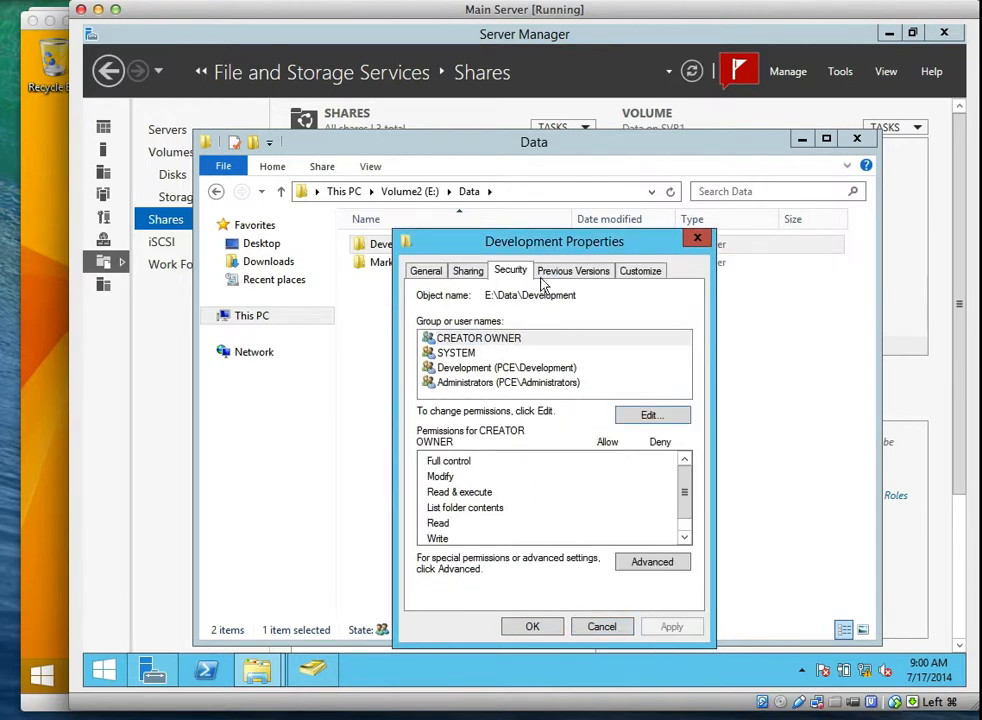
click(532, 627)
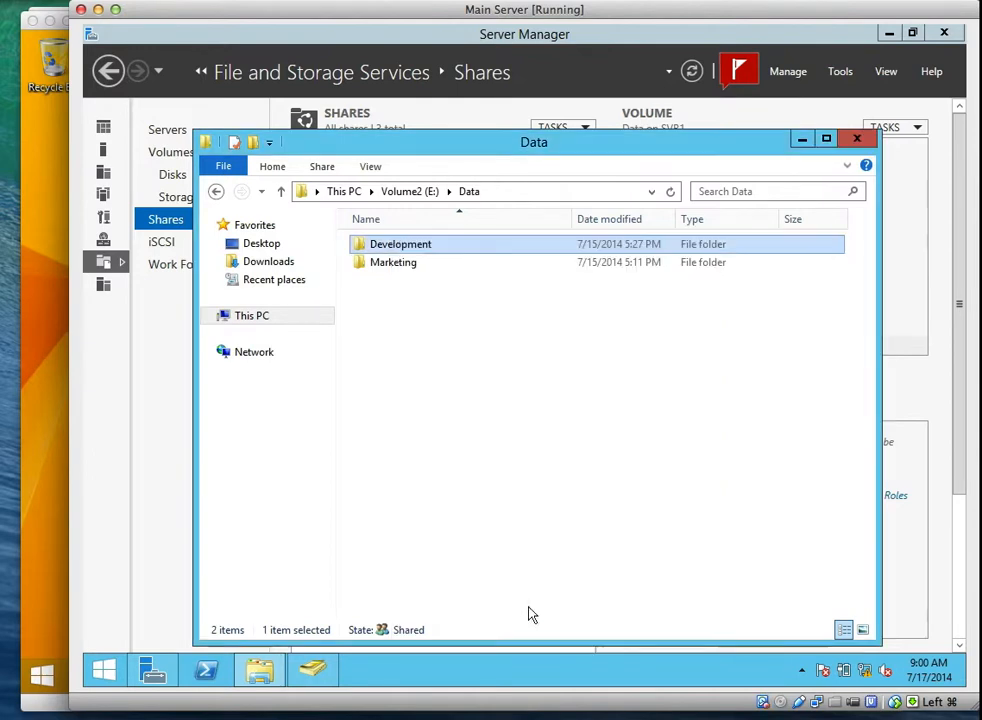
Remove Everyone from the Marketing folder's security permissions and apply the change.
click(419, 263)
right_click(419, 263)
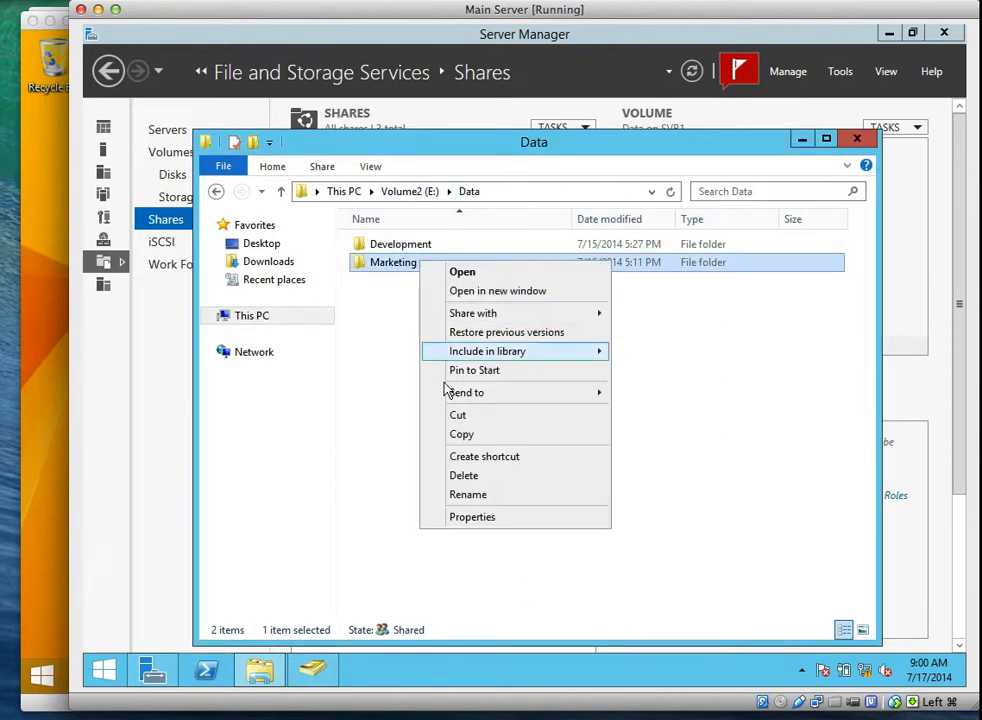
click(462, 517)
click(538, 272)
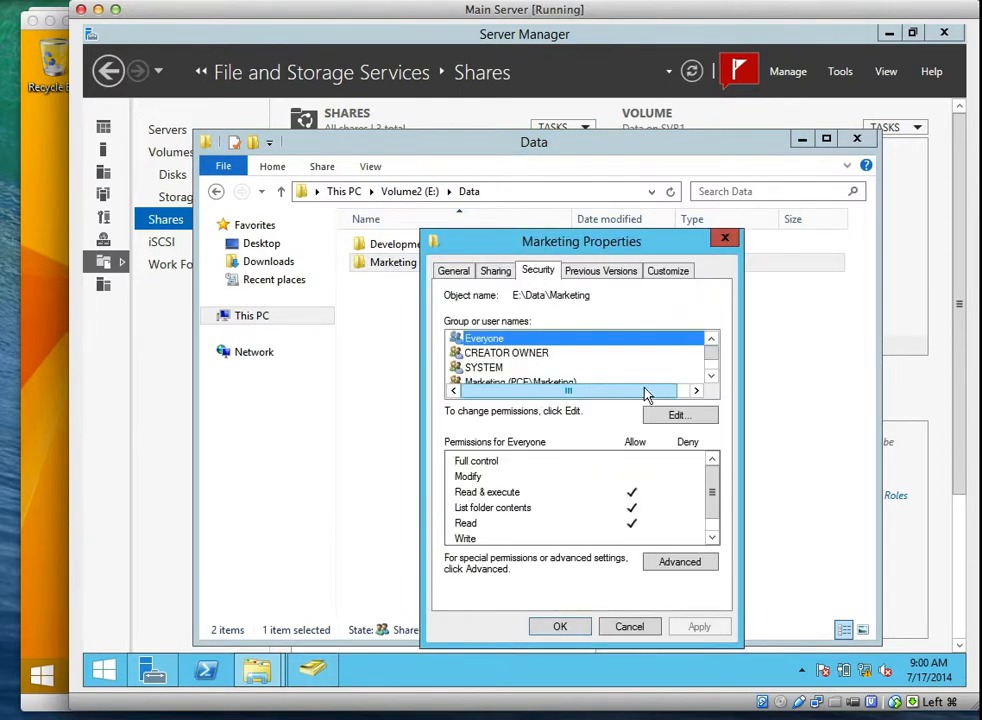
click(679, 417)
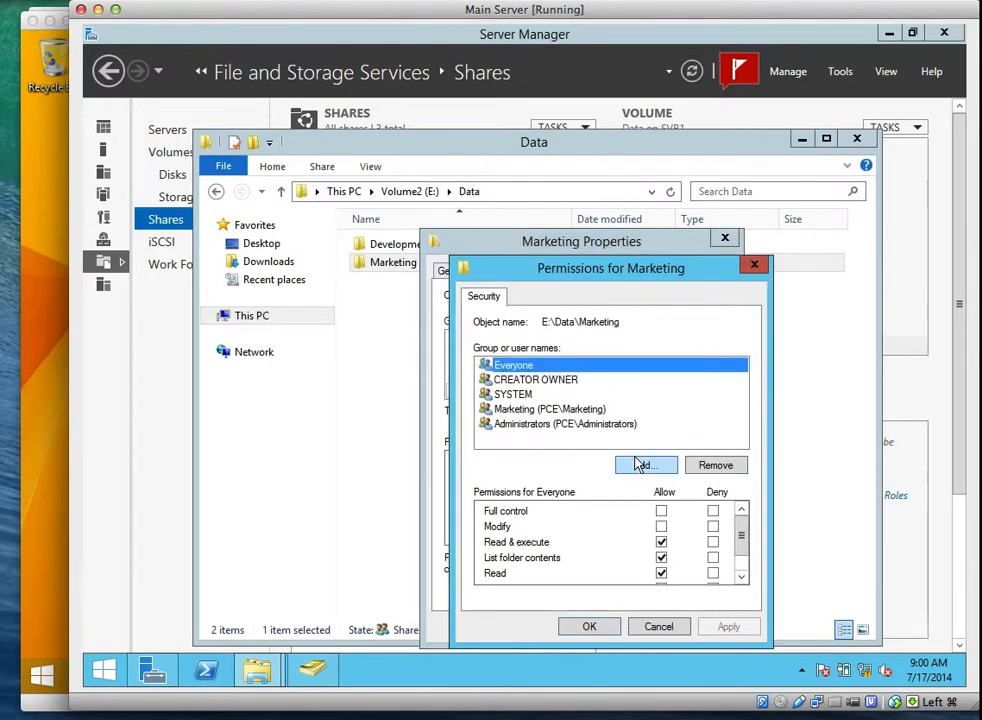
click(712, 466)
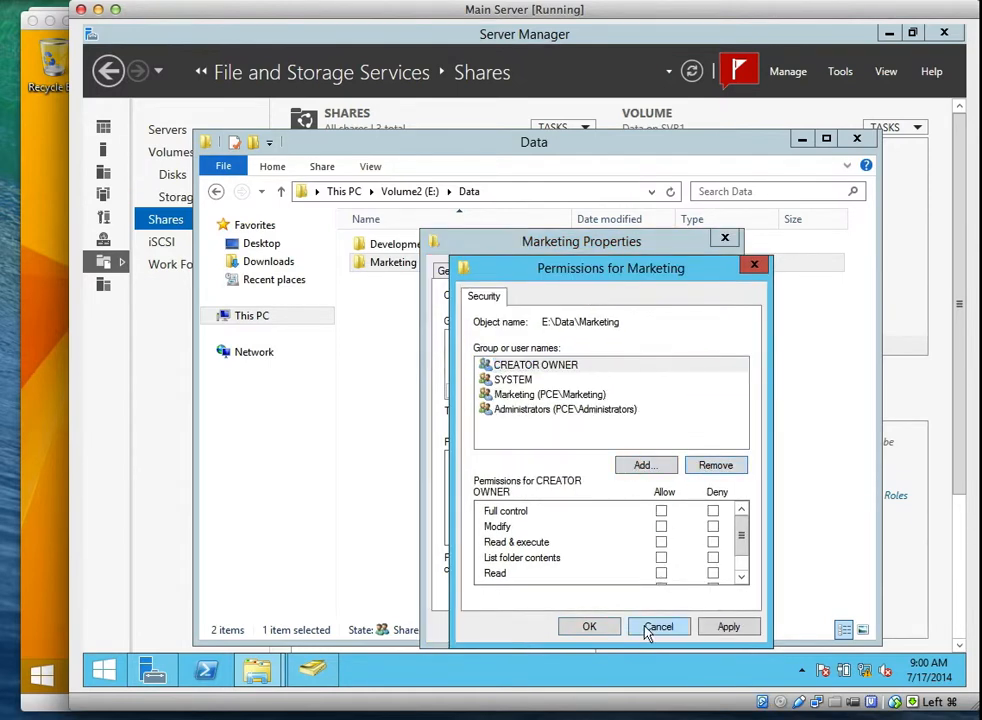
click(728, 627)
click(589, 626)
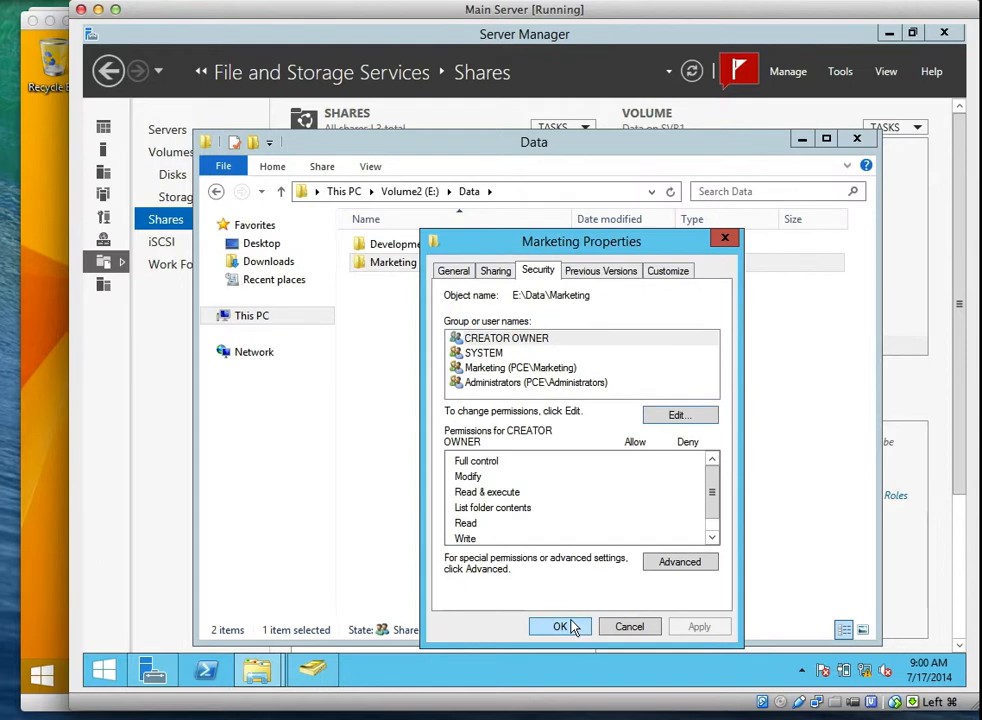
click(572, 626)
Review Marketing's Advanced Sharing settings and close them without changes.
right_click(420, 266)
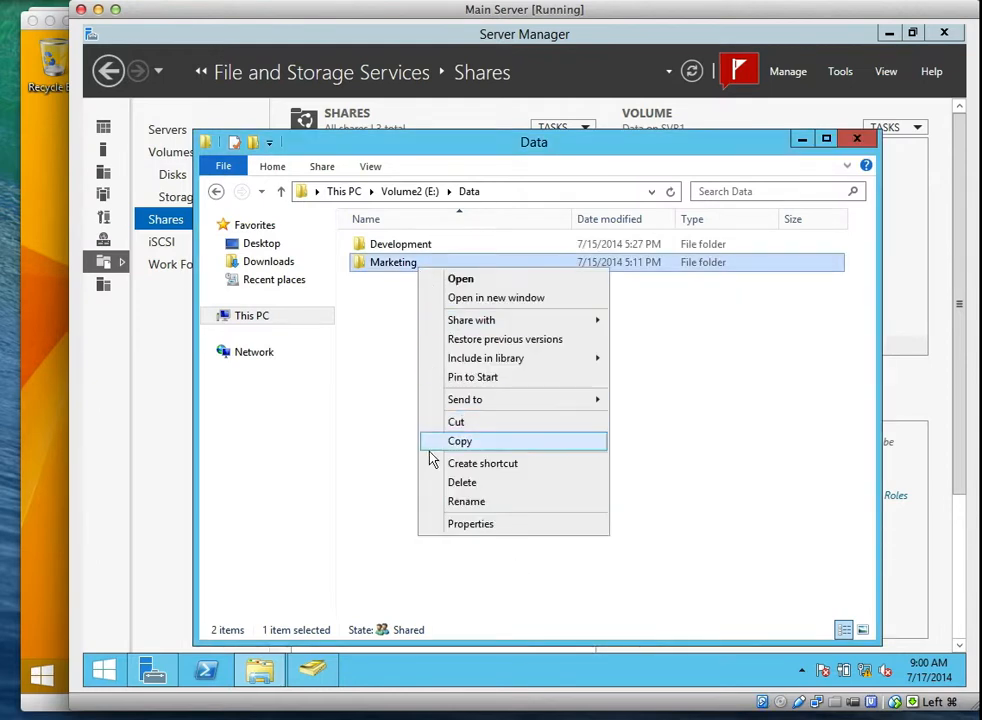
click(463, 524)
click(495, 272)
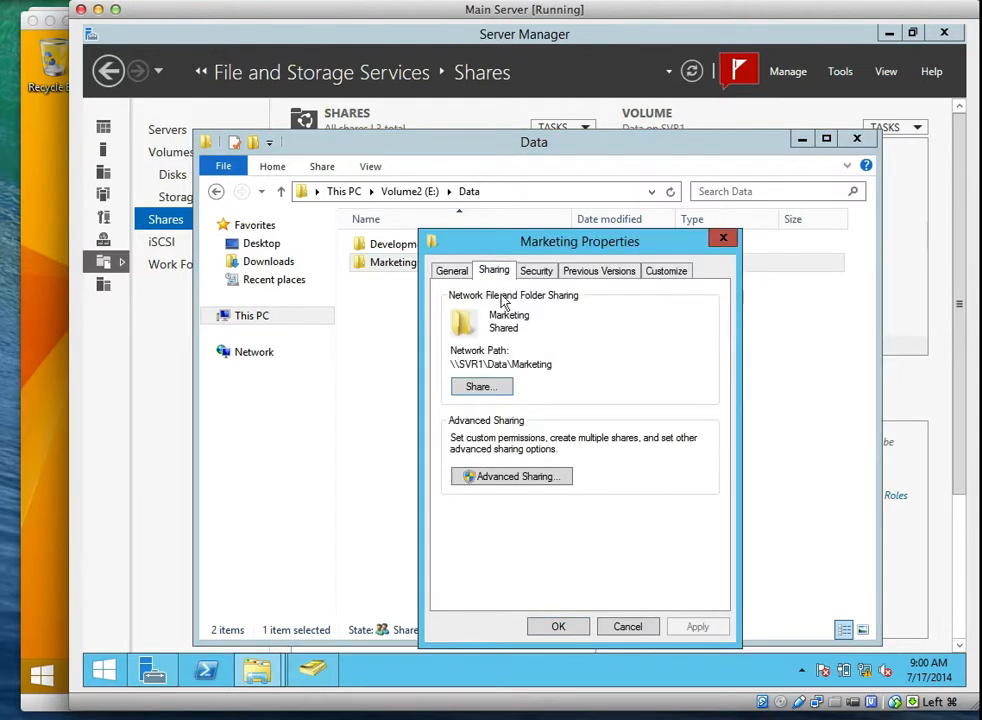
click(489, 476)
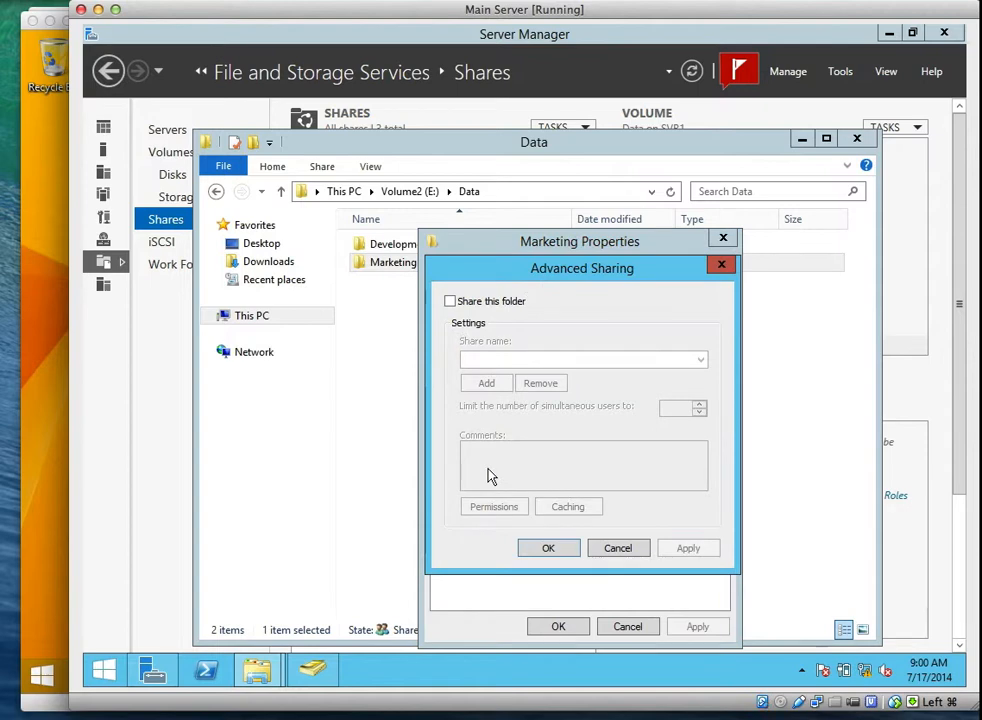
click(621, 548)
click(580, 626)
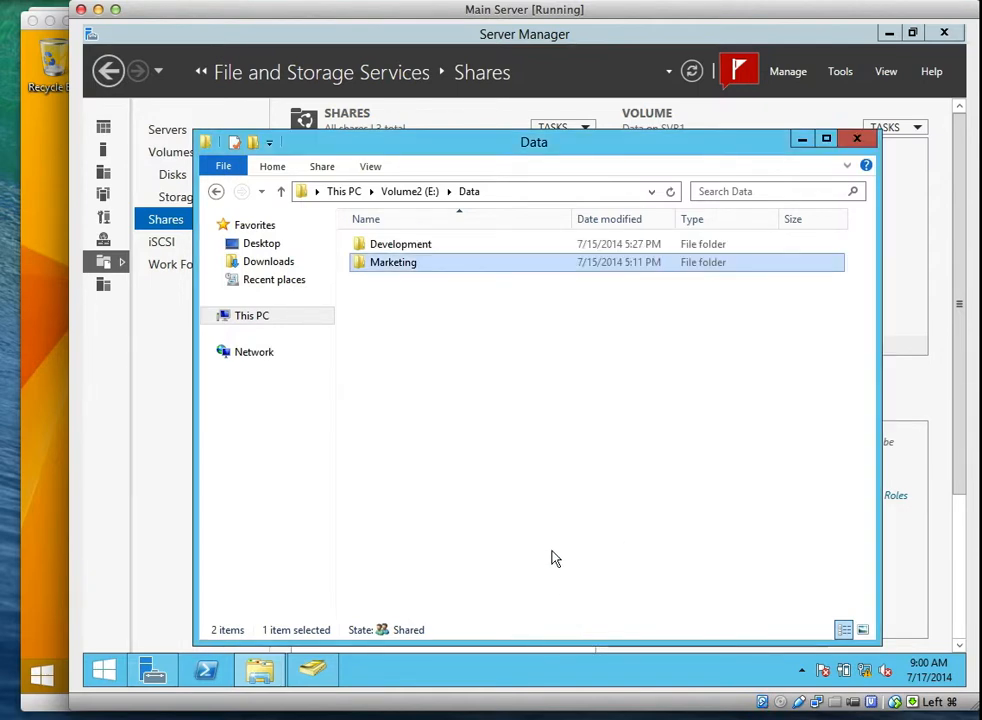
On the Windows 8.1 client, go to the desktop and open File Explorer.
click(47, 335)
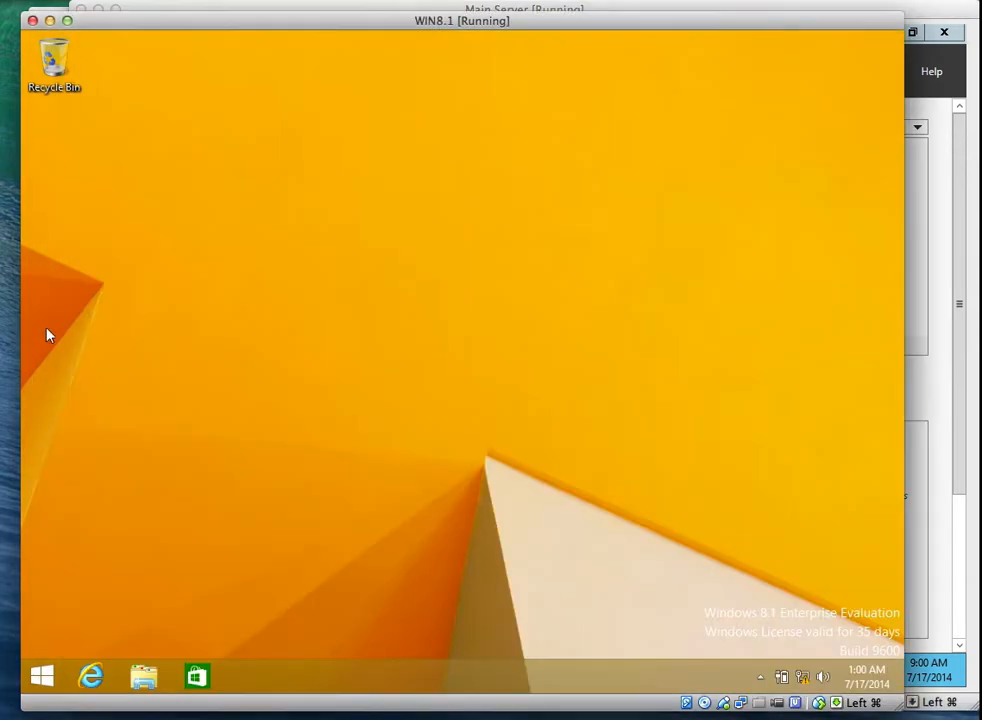
click(42, 677)
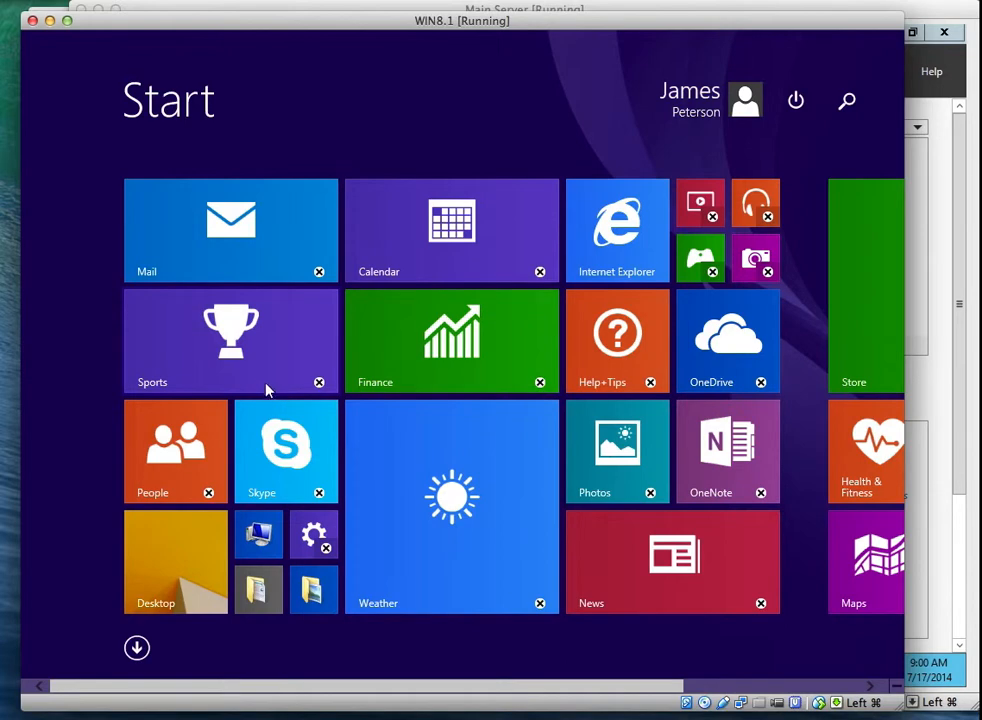
click(166, 546)
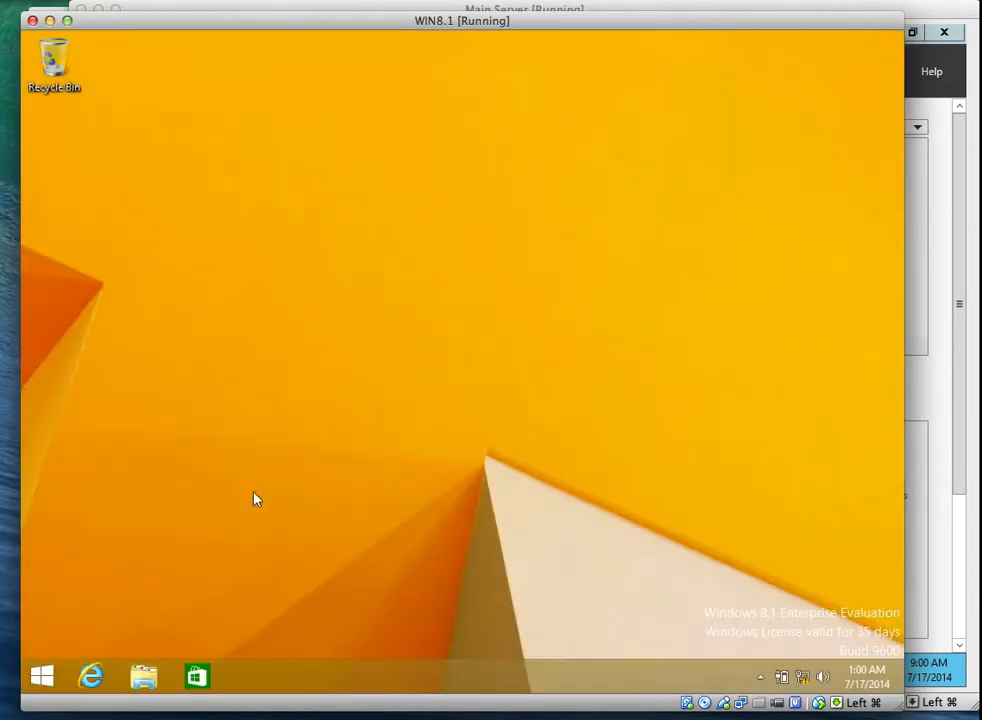
click(141, 677)
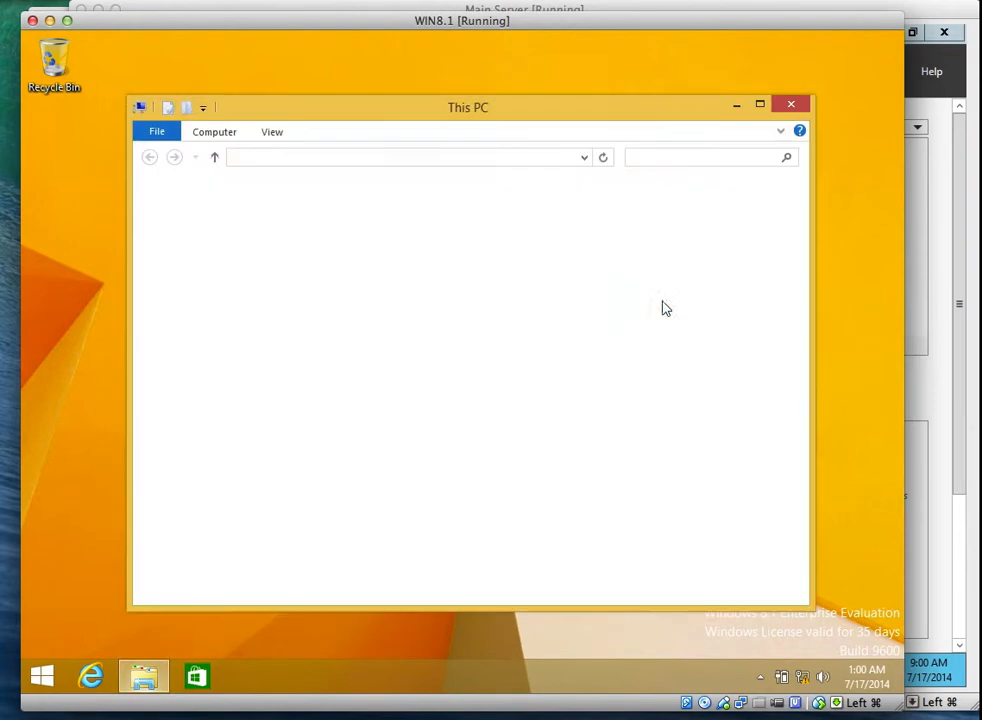
Browse to \\SVR1\Data, which lists only the Marketing folder.
click(501, 157)
text(\\SVR)
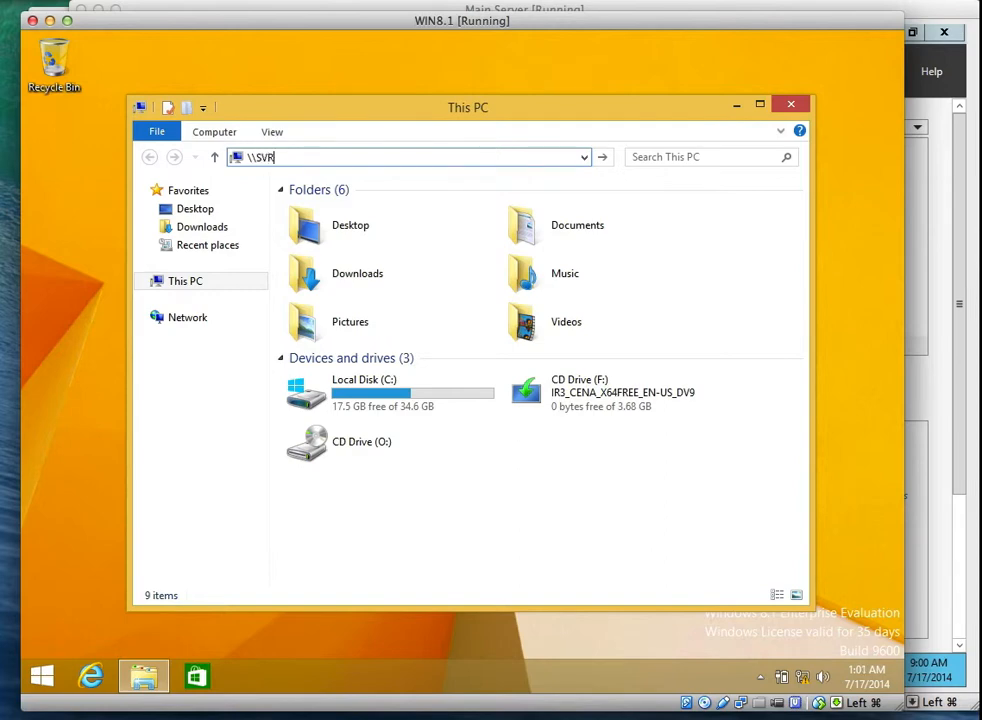
text(1\)
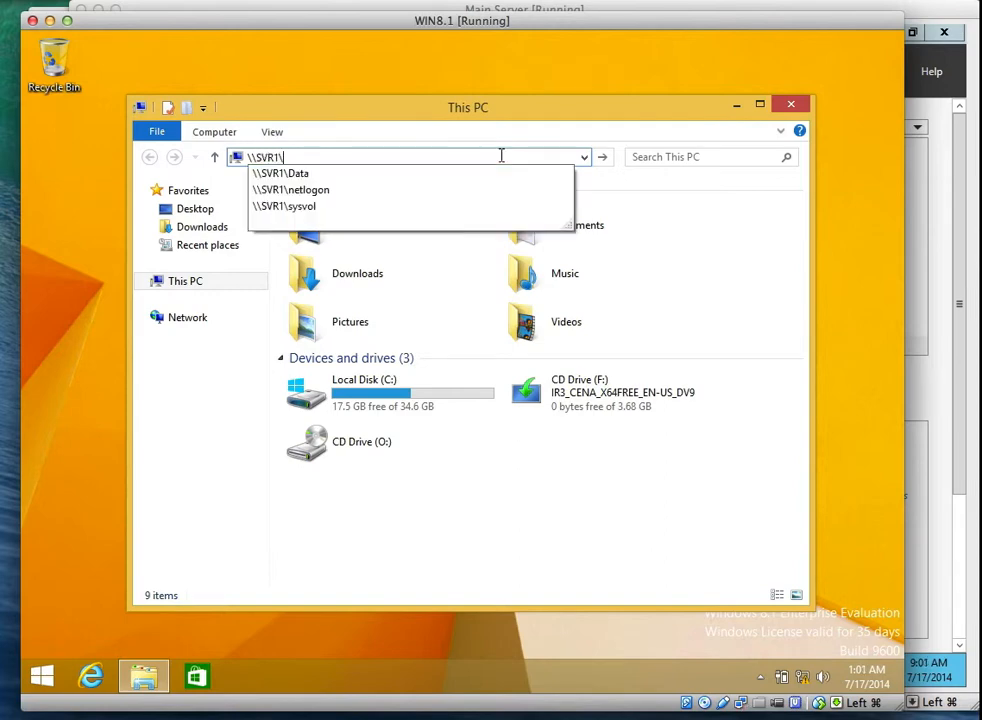
text(Data)
key(Return)
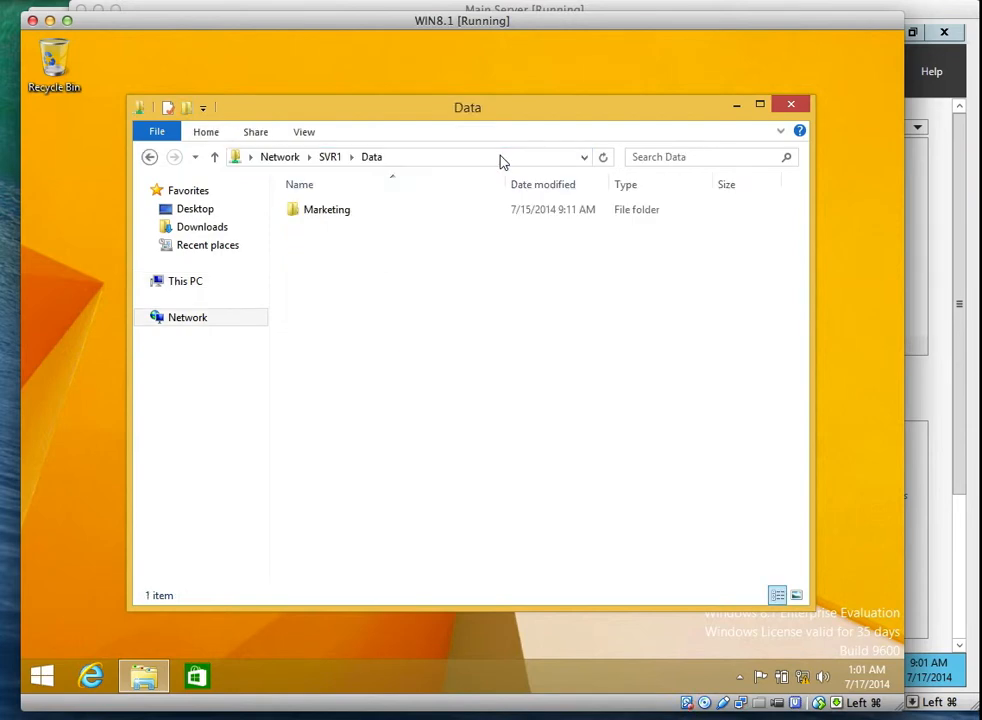
click(650, 5)
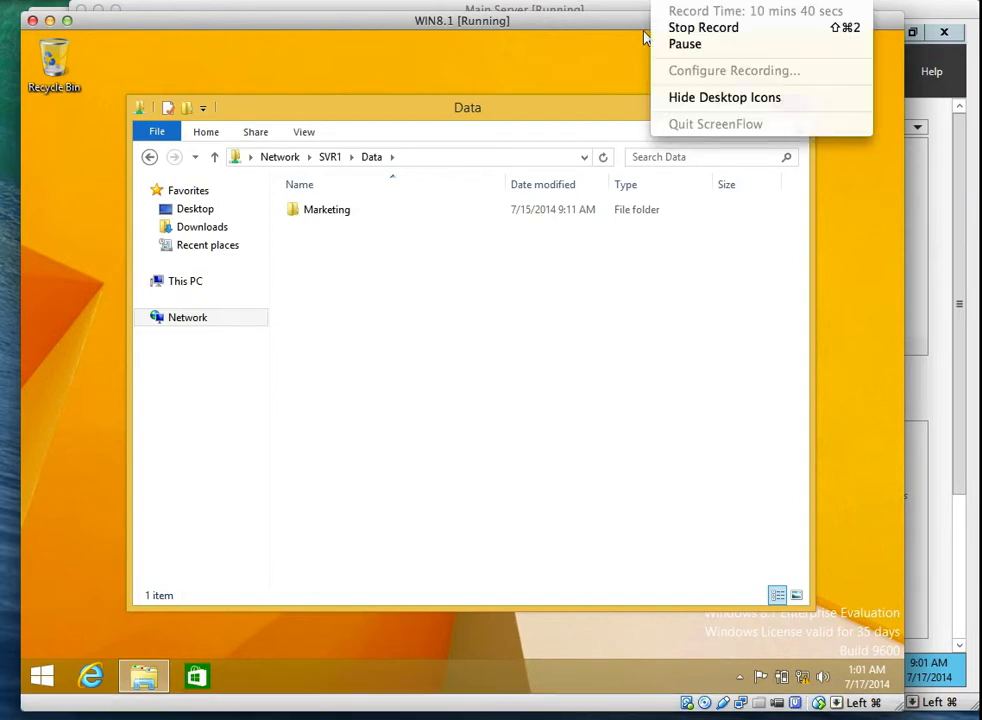
click(645, 37)
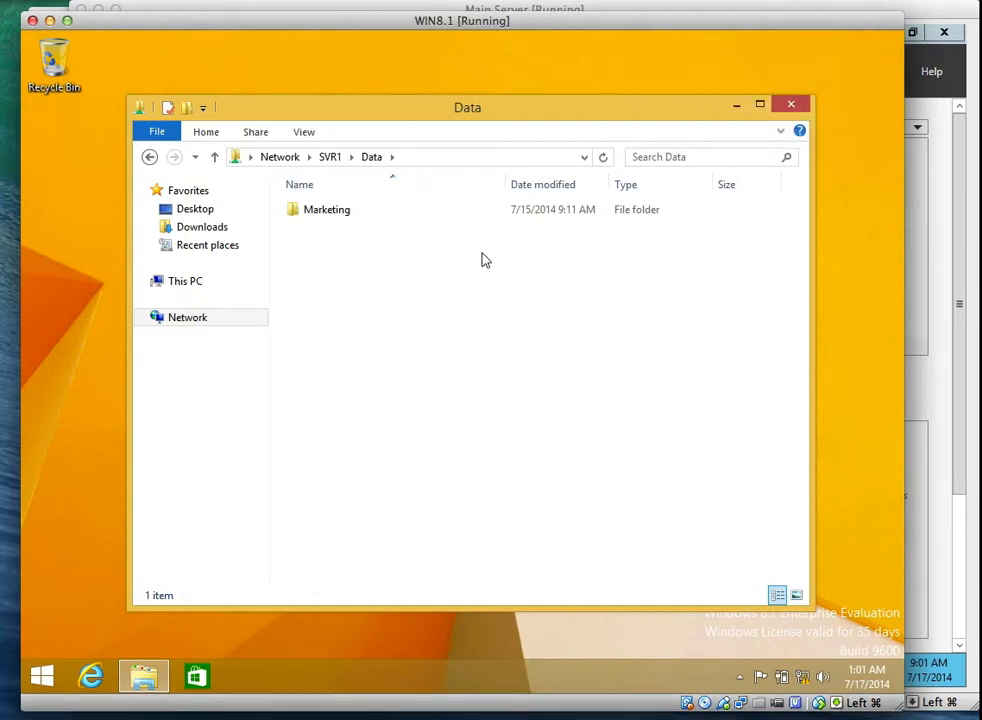
Switch to the other domain user account and sign in with its password.
click(42, 677)
click(696, 96)
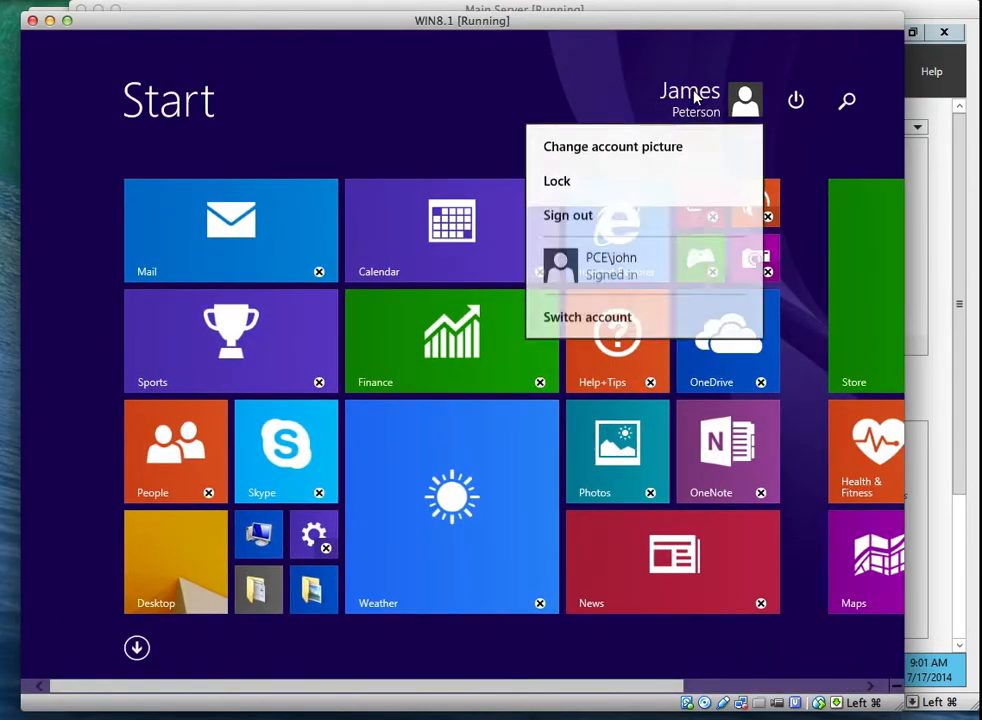
click(652, 269)
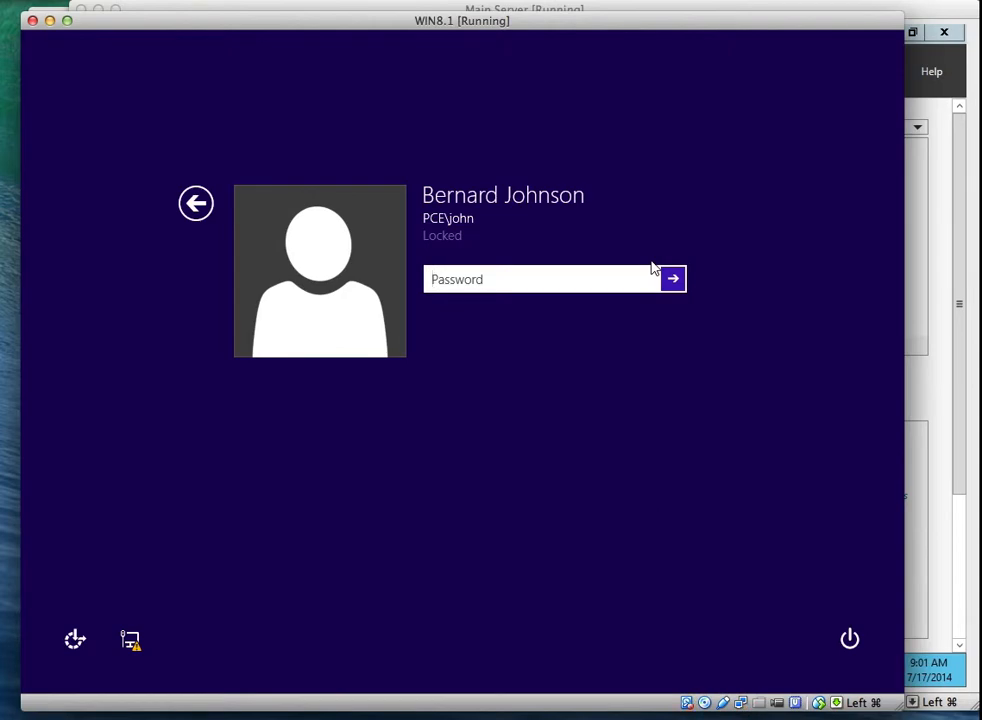
text(P)
key(Return)
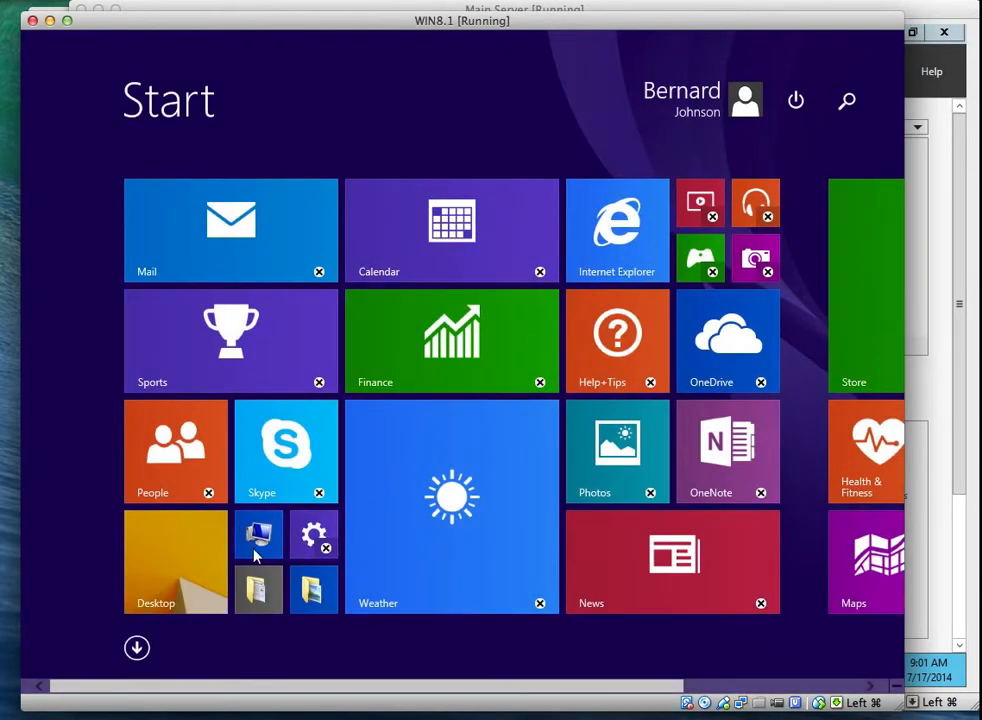
Refresh \\SVR1\Data on the desktop, now showing only the Development folder.
click(208, 557)
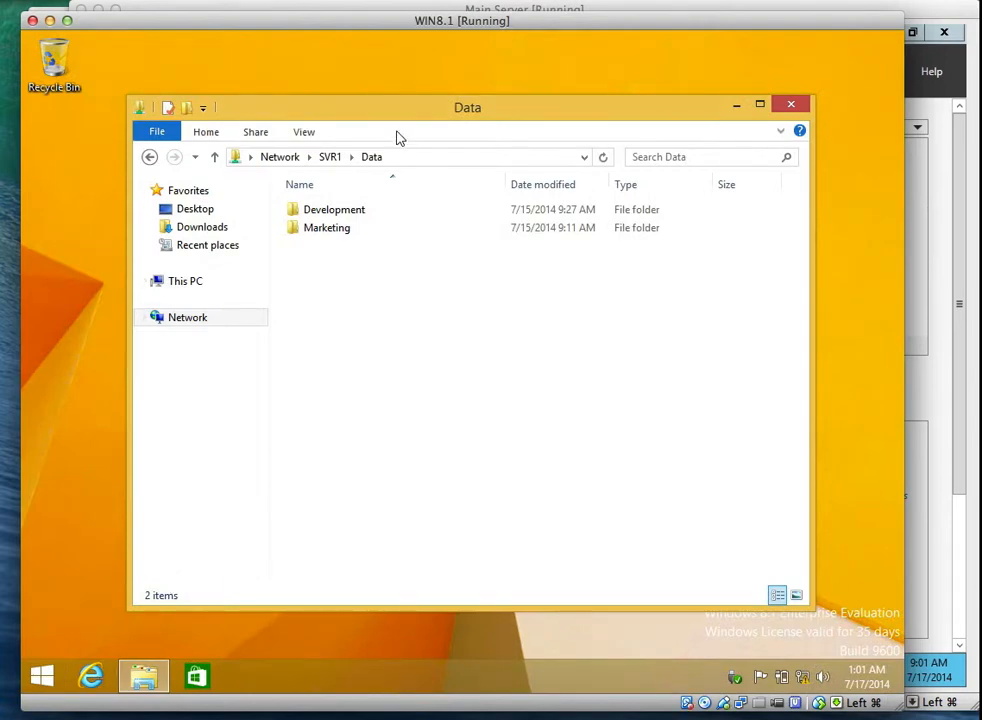
click(602, 157)
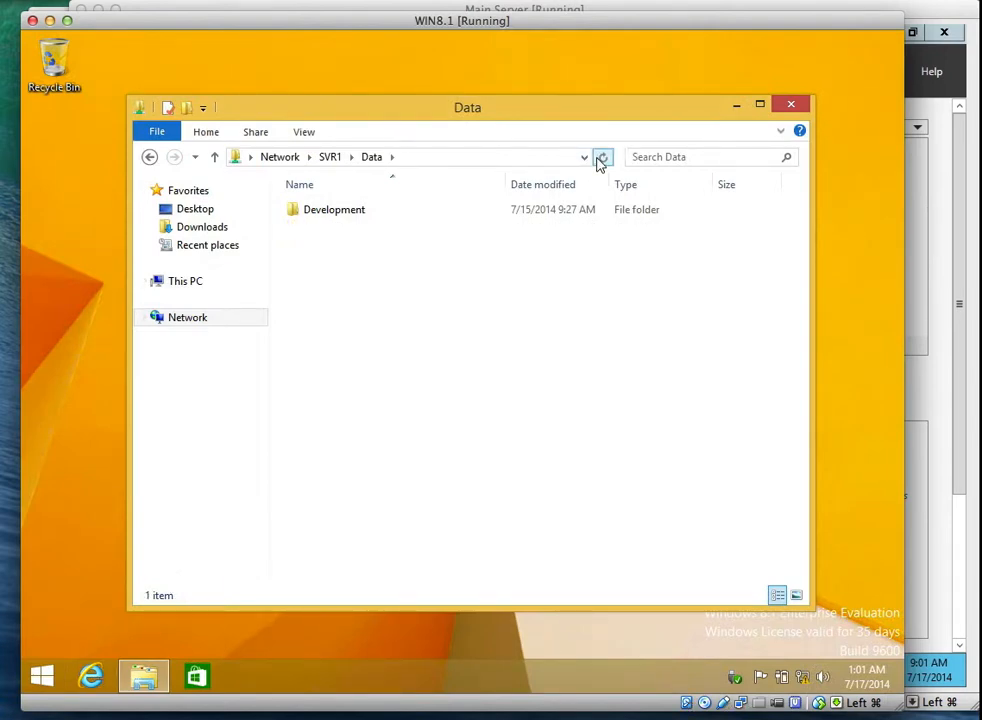
click(410, 208)
On the server, go up to Volume2 (E:) and open the Data folder's properties.
click(922, 95)
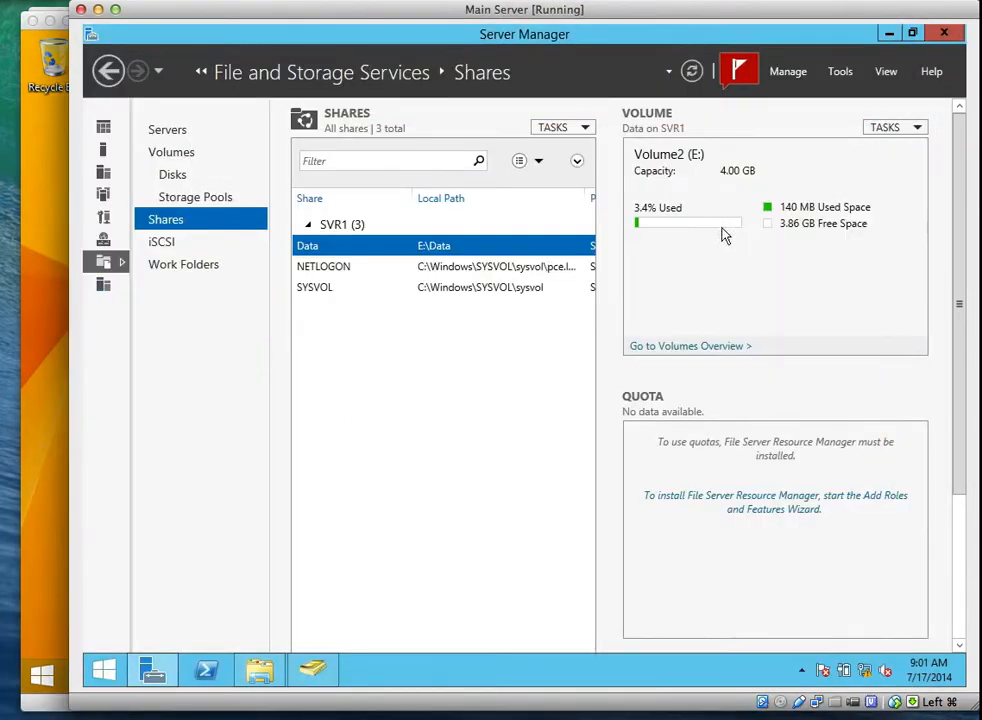
click(258, 676)
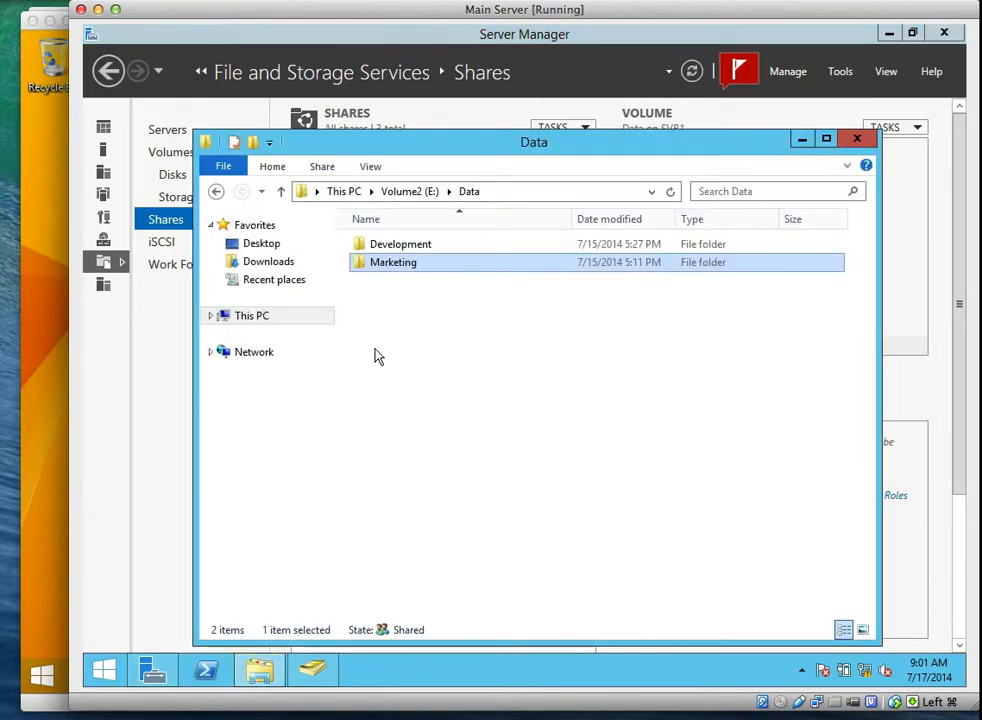
click(432, 193)
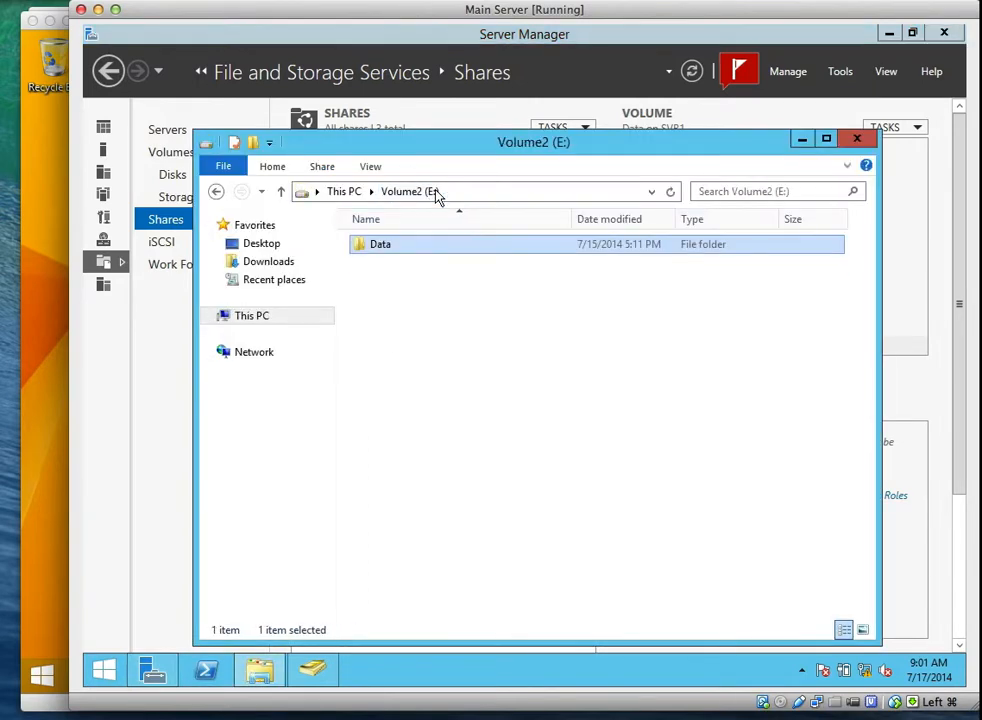
right_click(385, 245)
click(446, 495)
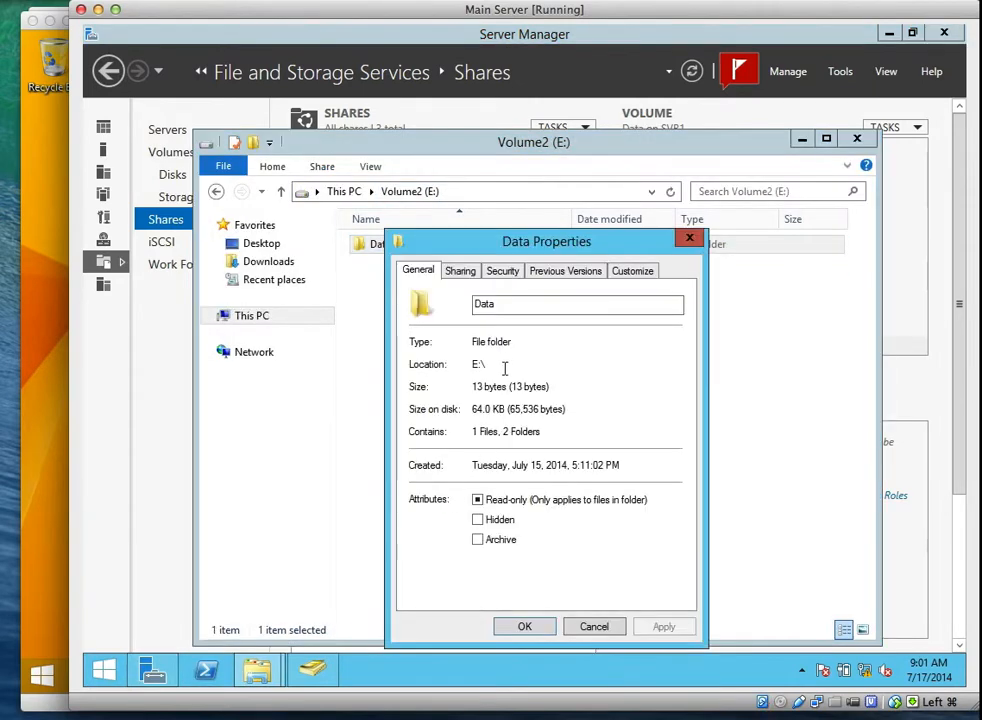
Review the Data share permissions (Authenticated Users: Change, Read), cancel out, and open Data.
click(460, 271)
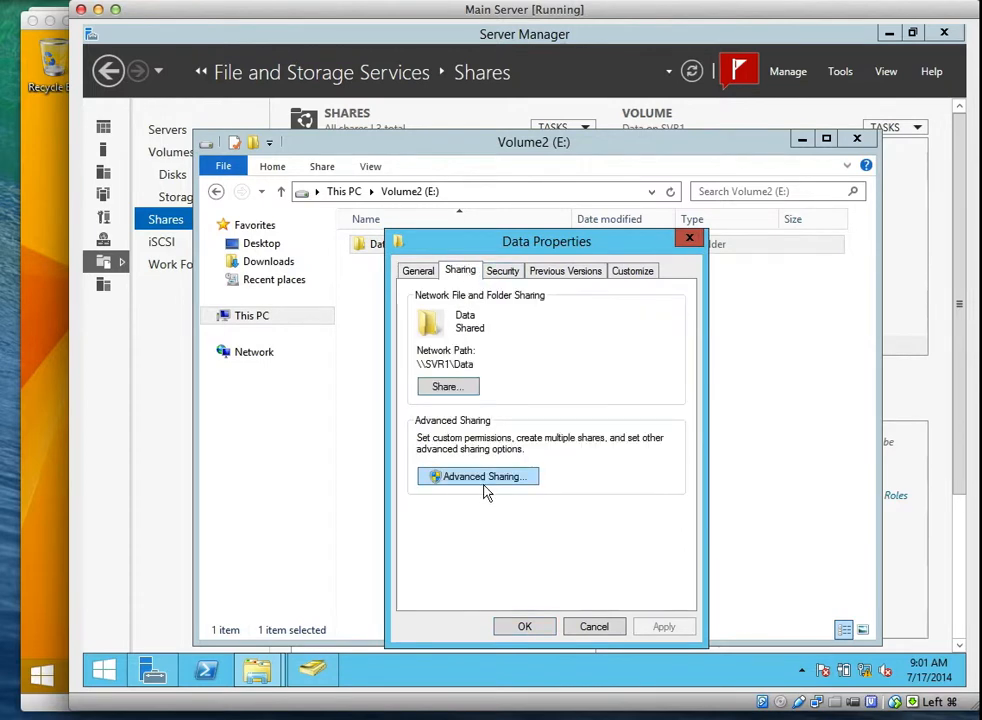
click(484, 475)
click(458, 506)
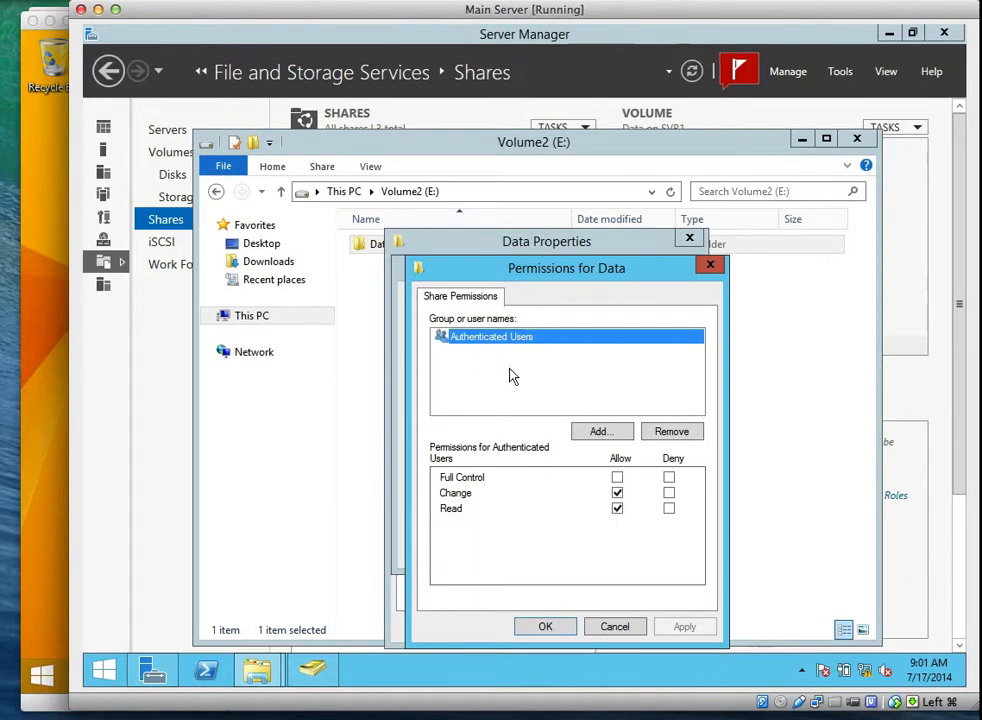
click(598, 627)
click(588, 550)
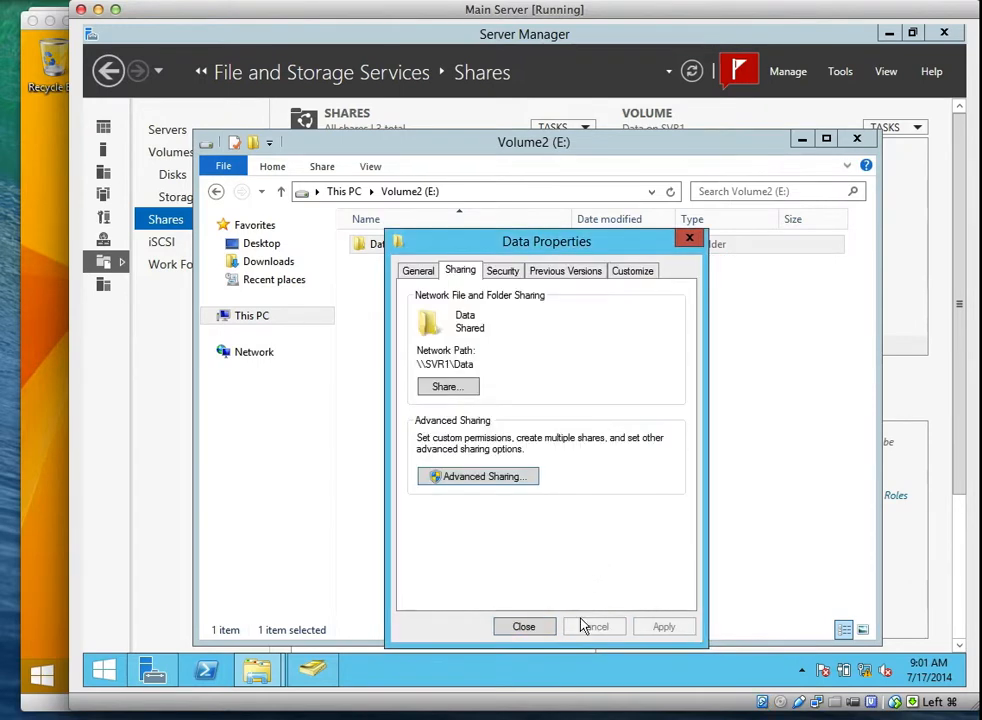
click(538, 628)
double_click(413, 251)
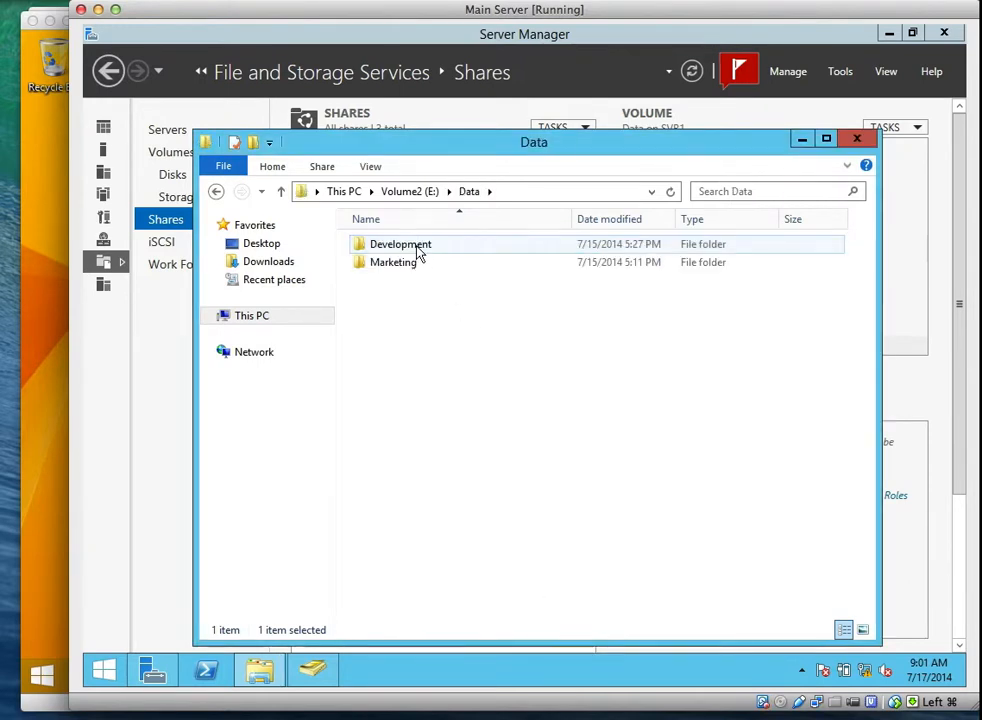
right_click(415, 250)
Review Development's permissions (CREATOR OWNER, SYSTEM, Development, Administrators), then close the server's Explorer window.
click(468, 502)
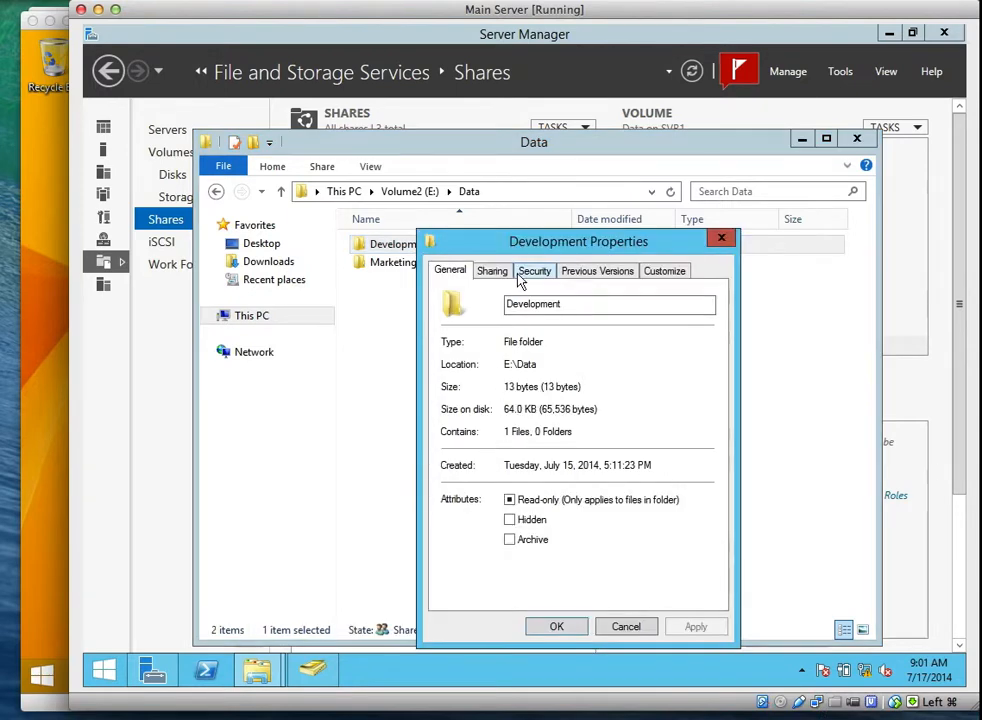
click(530, 272)
click(648, 419)
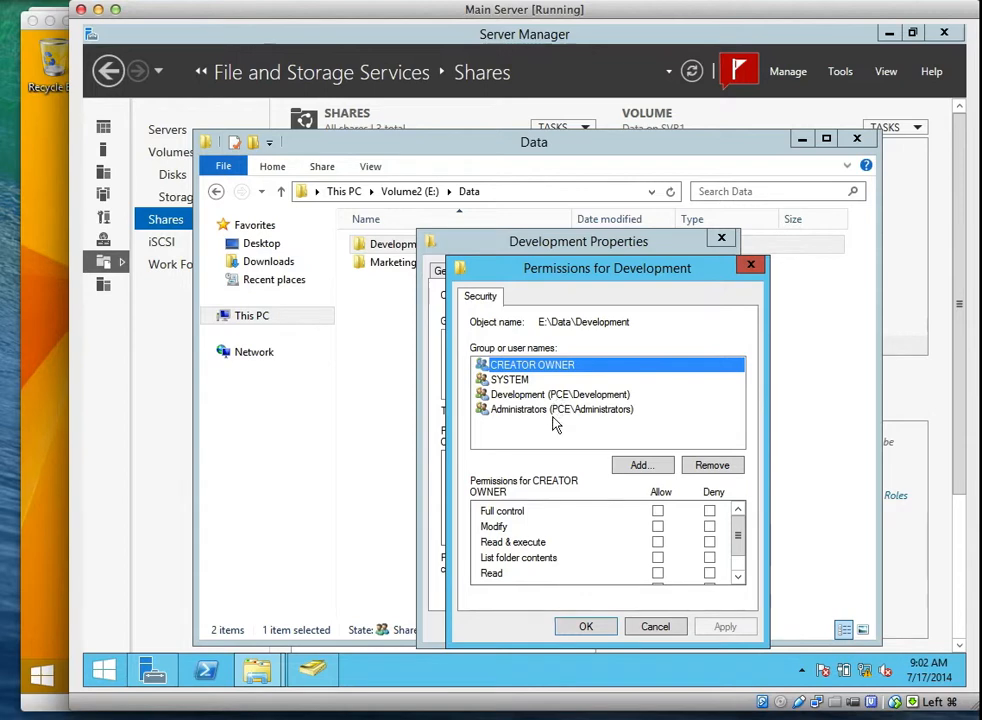
click(590, 626)
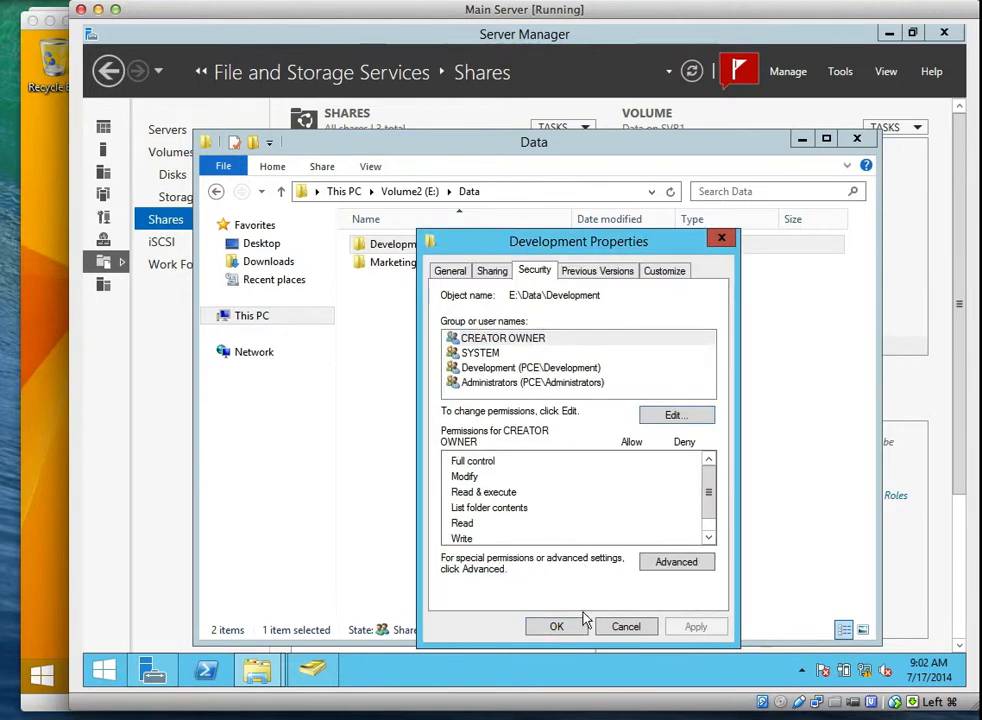
click(556, 628)
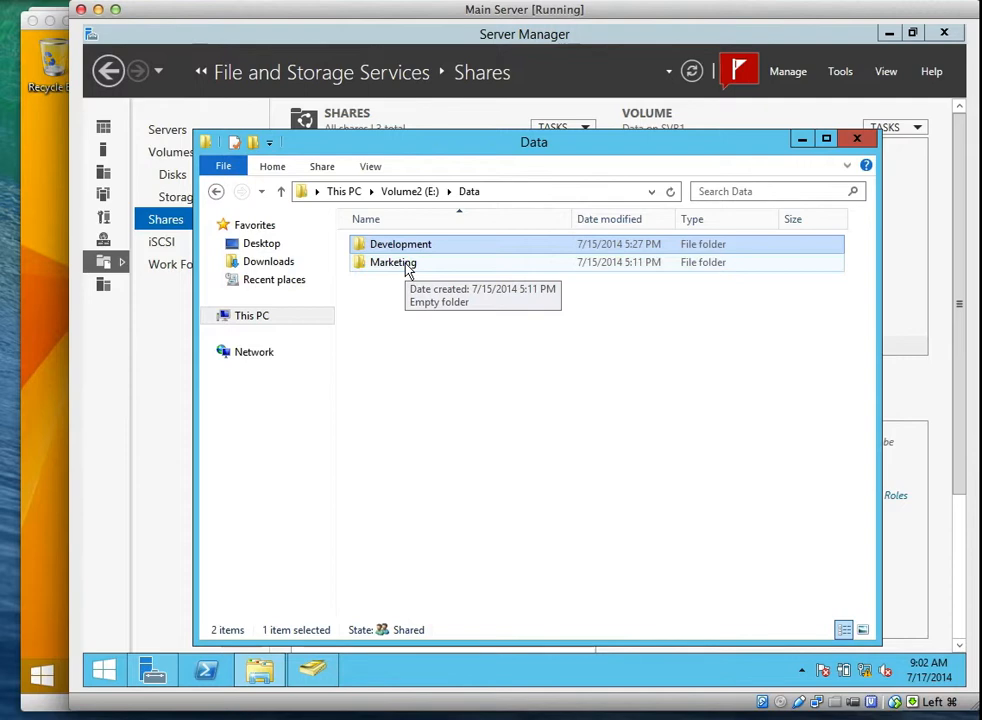
click(855, 142)
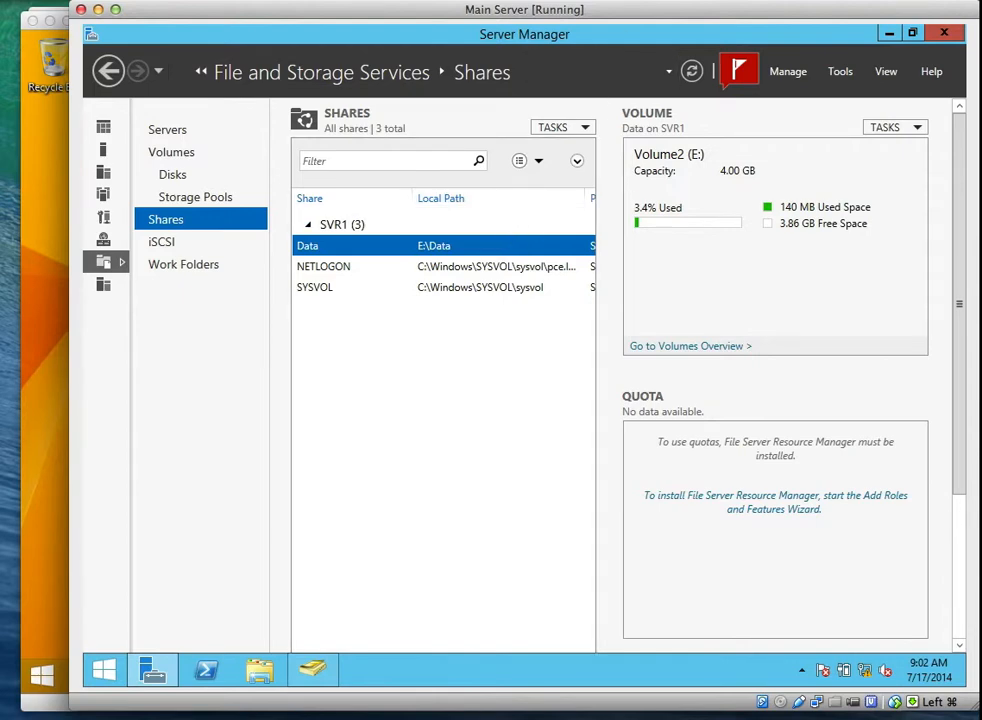
click(53, 614)
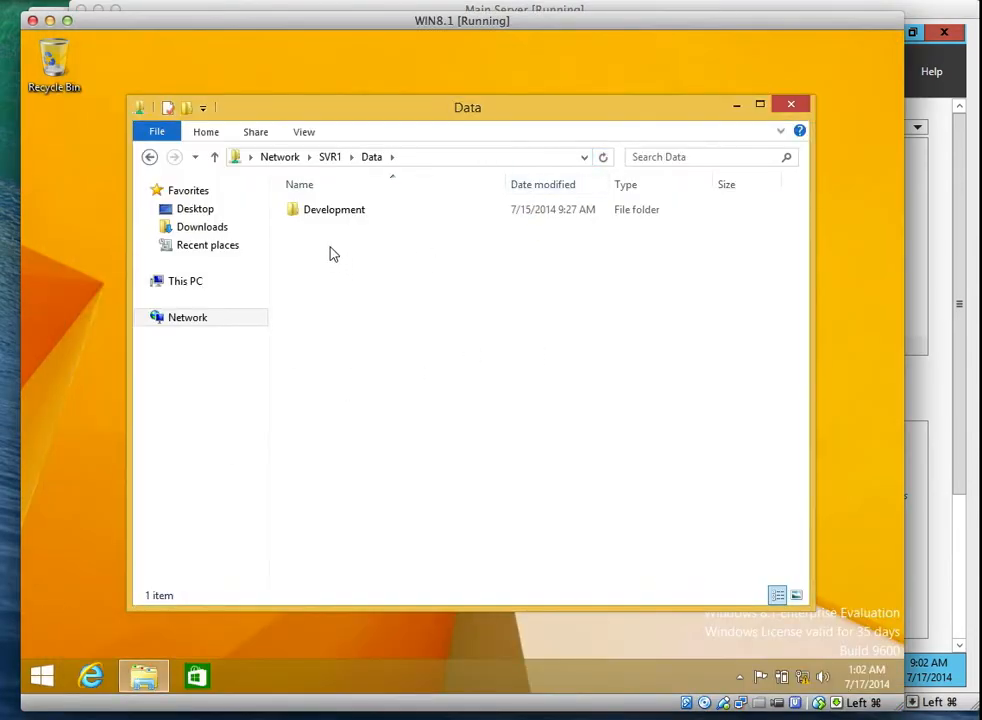
Select then deselect Development in the client's \\SVR1\Data, and return to the server.
click(340, 211)
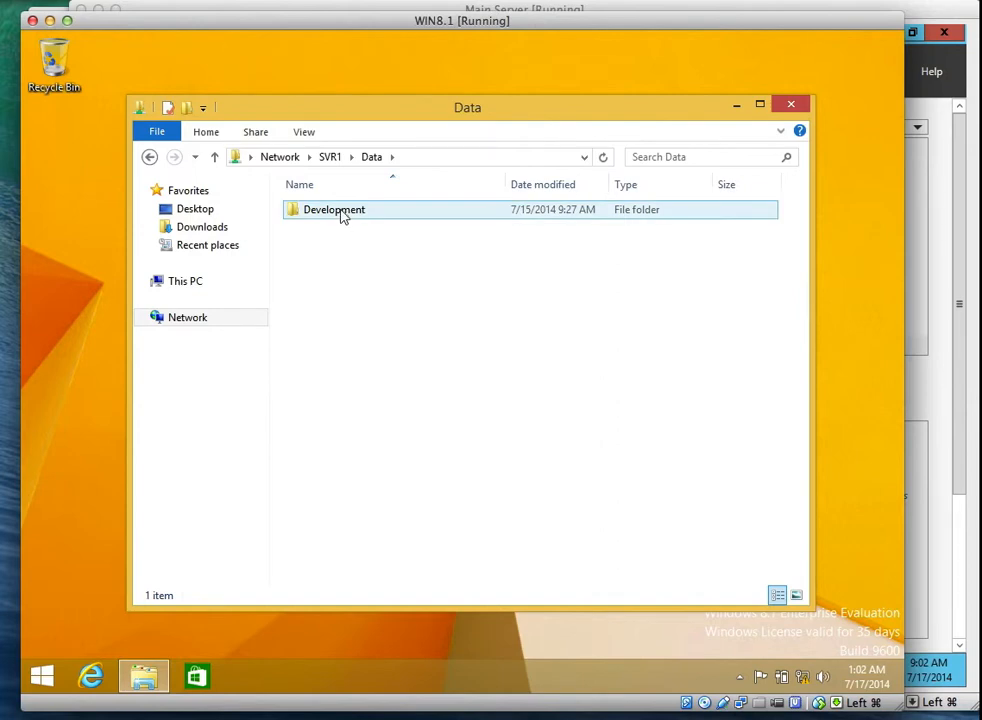
click(359, 334)
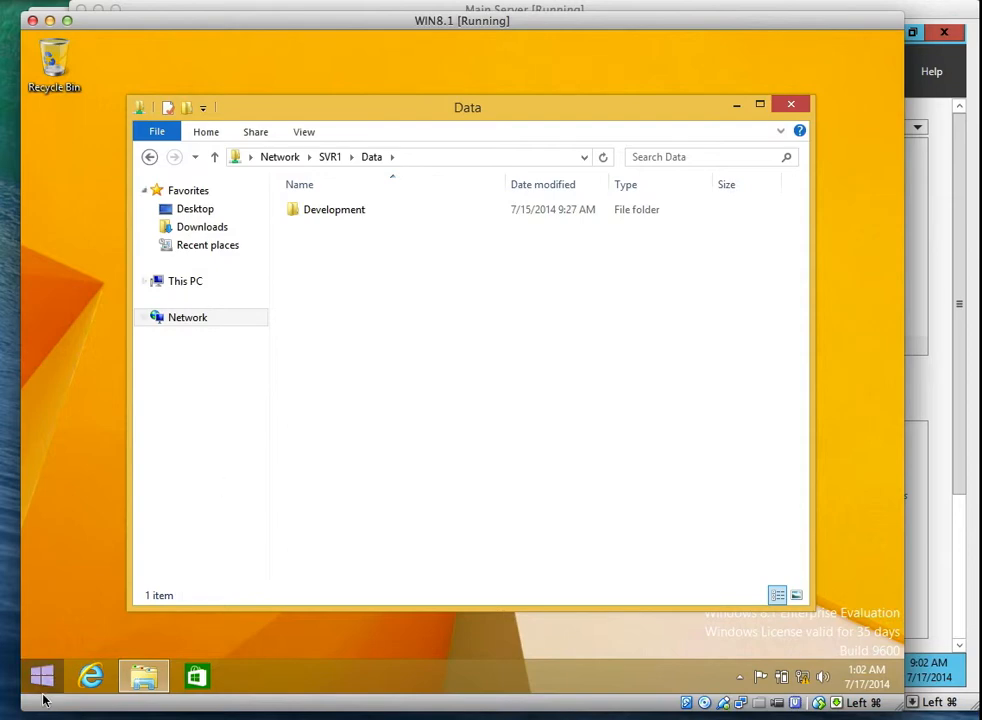
click(944, 273)
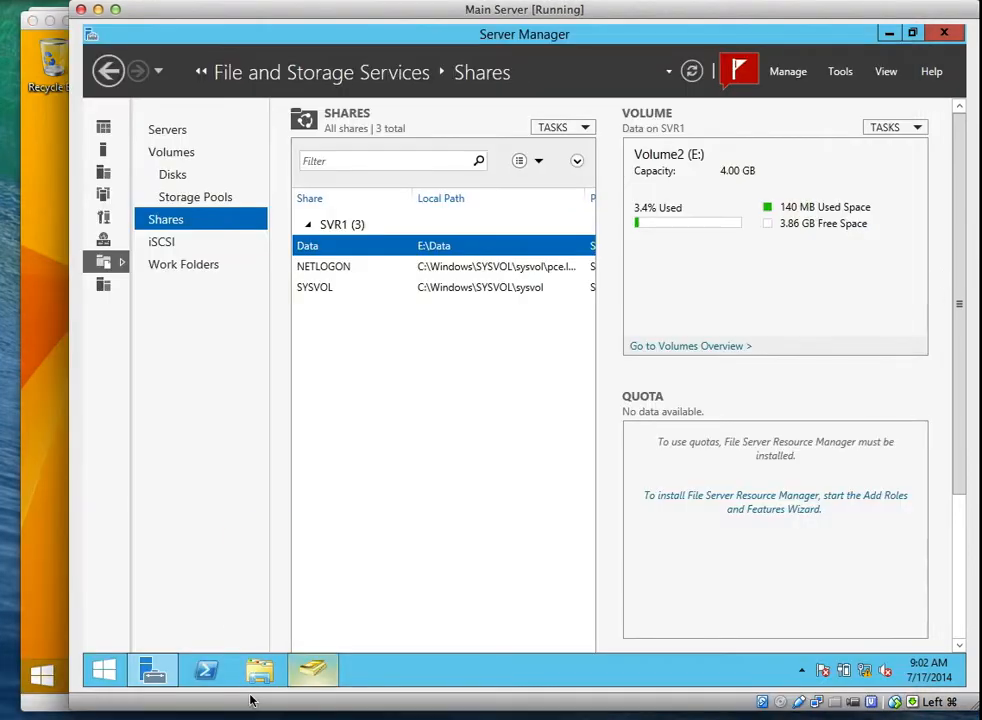
On the server, open a File Explorer window and navigate to E:\Data.
click(259, 670)
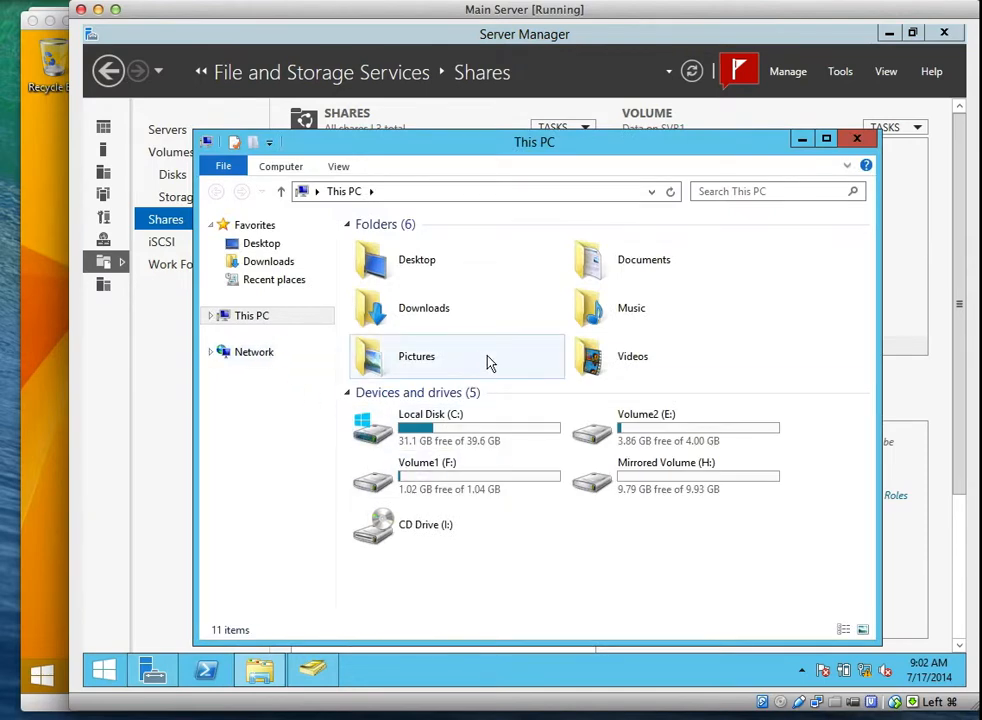
double_click(603, 425)
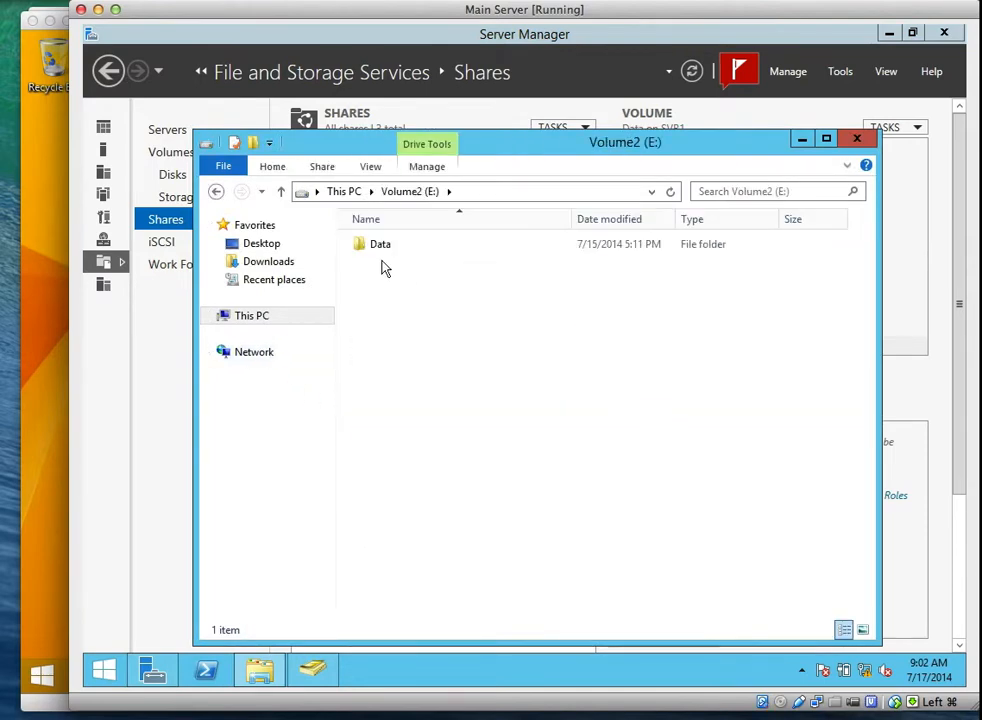
double_click(381, 258)
double_click(391, 264)
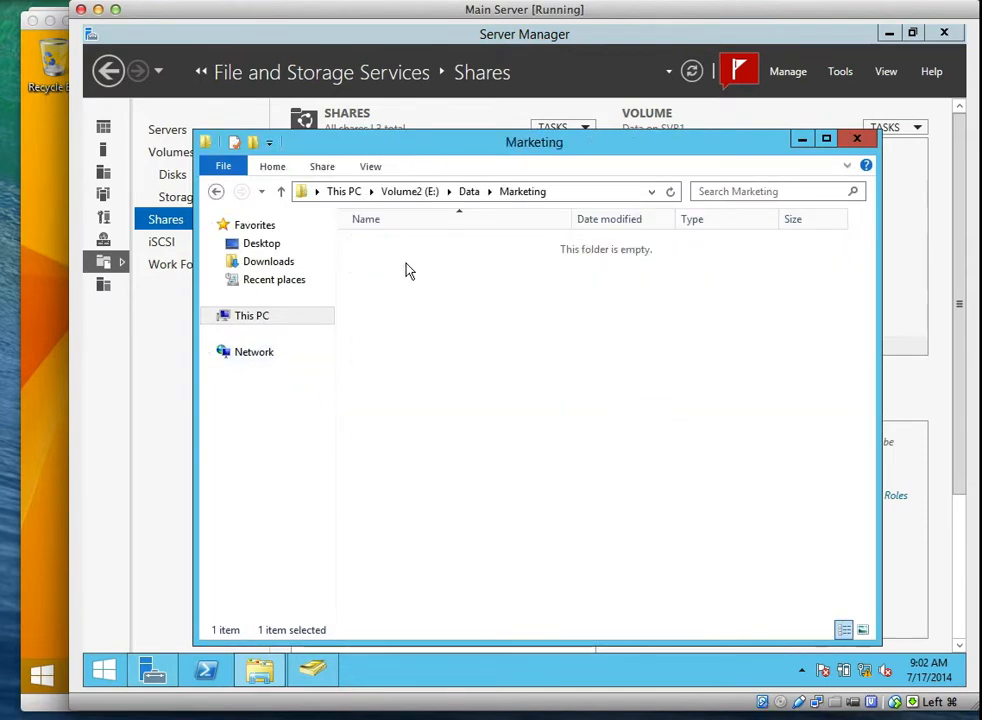
click(466, 191)
Add the Development group to the Marketing folder's permissions with default read access.
right_click(410, 265)
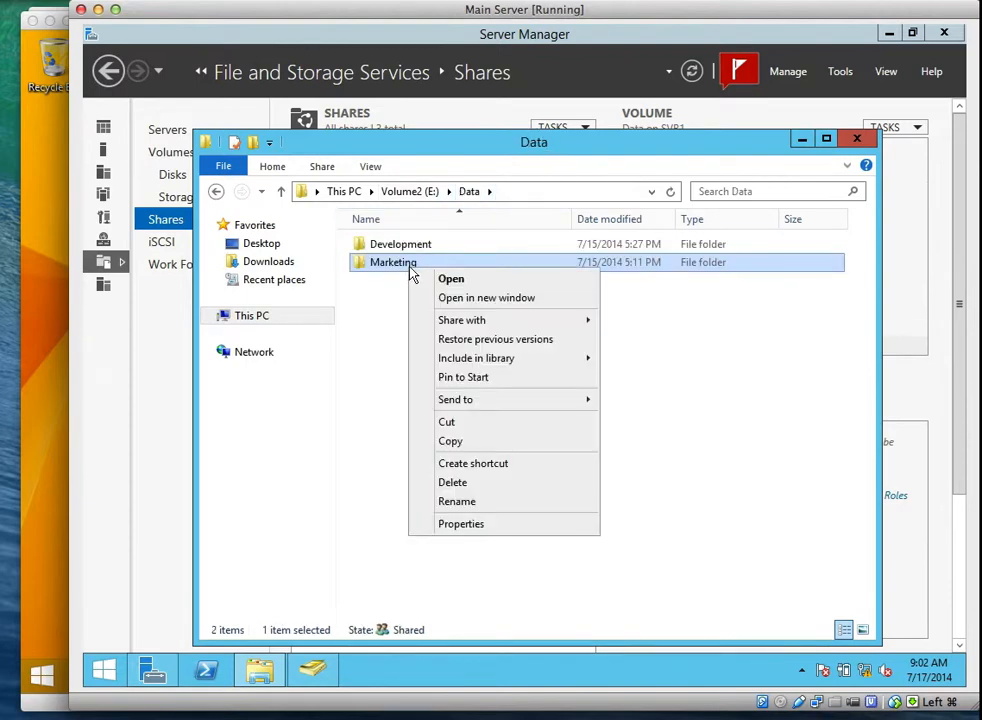
click(451, 526)
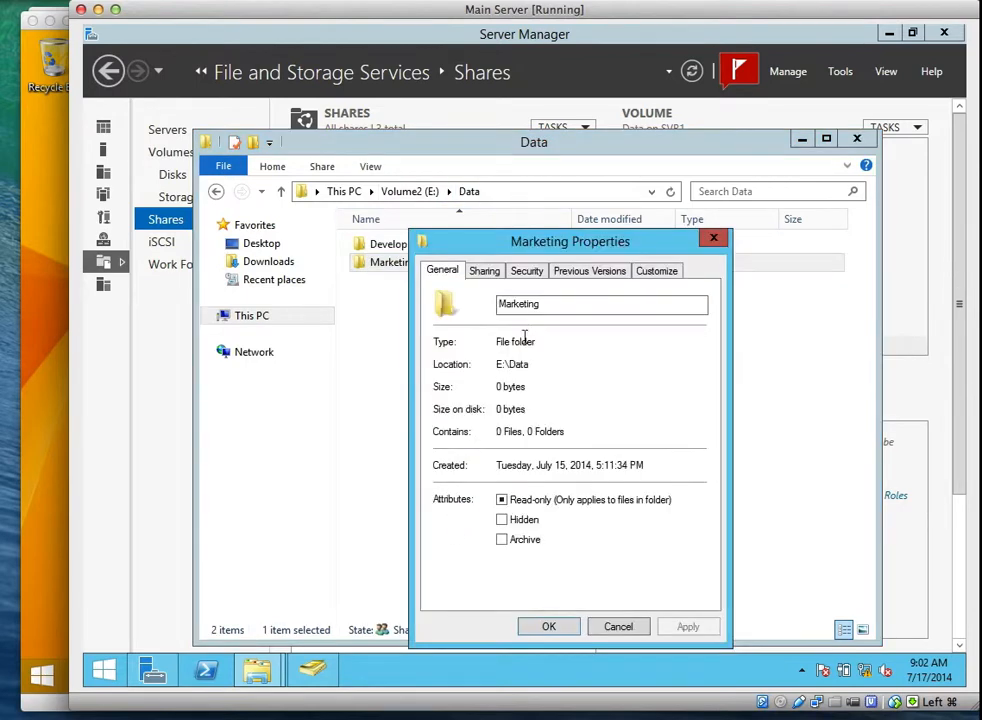
click(526, 271)
click(640, 416)
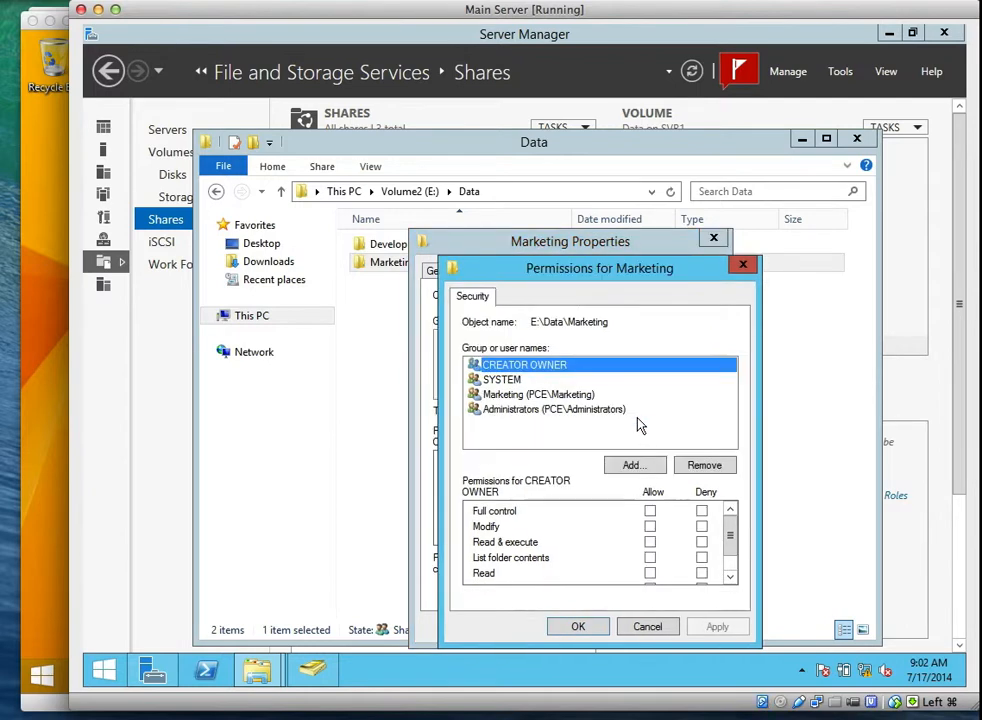
click(628, 465)
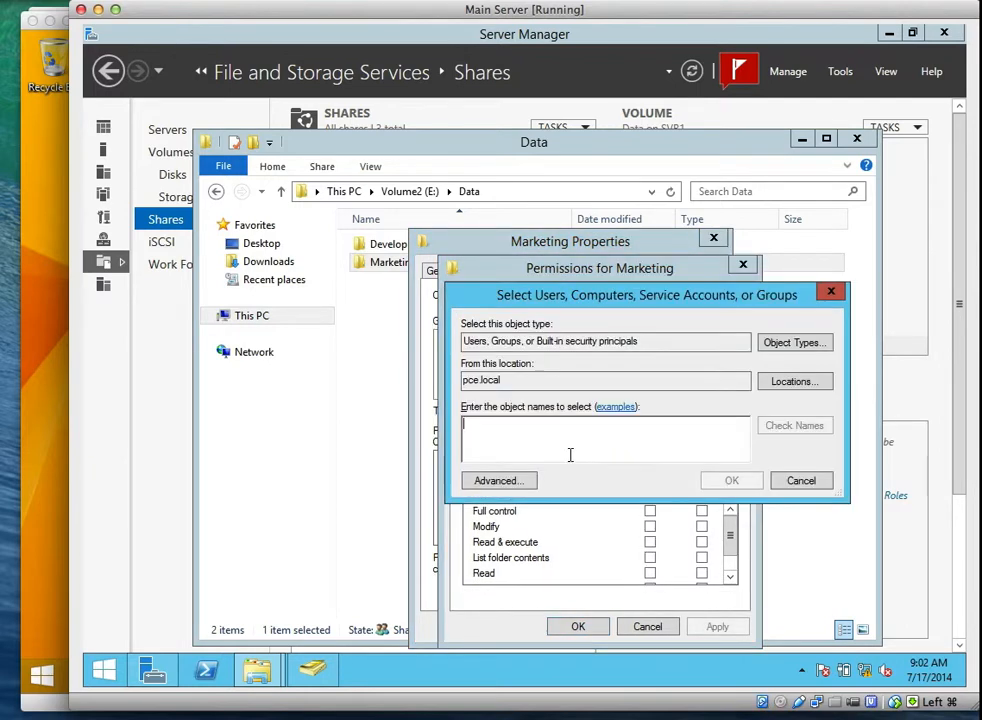
text(Deve)
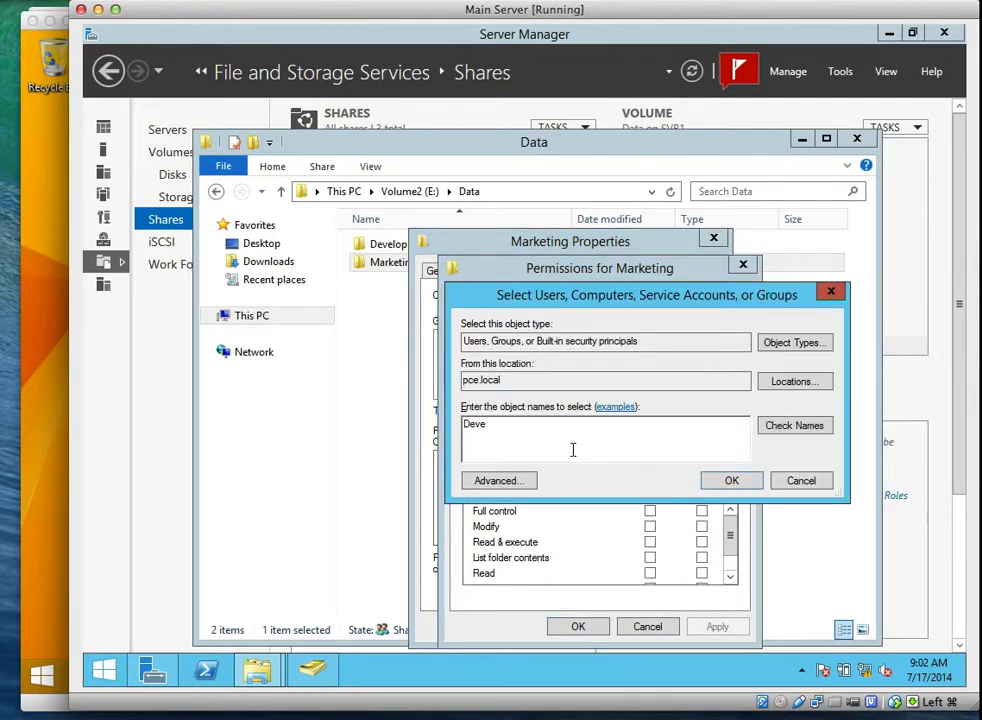
click(762, 426)
click(731, 482)
click(710, 627)
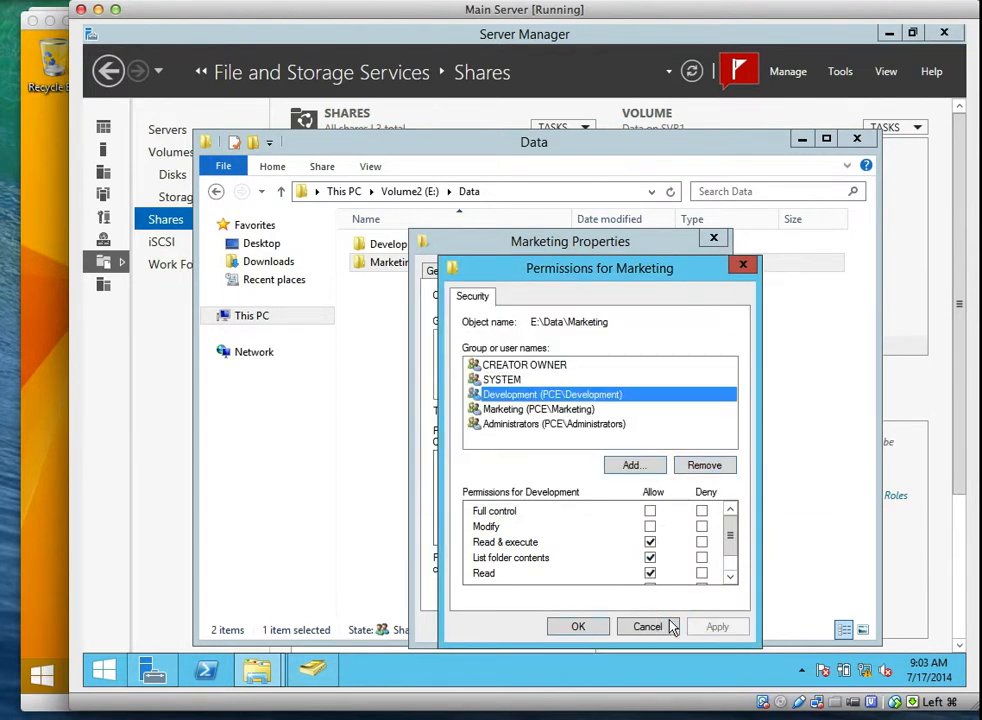
click(578, 627)
Refresh the client's \\SVR1\Data view so both folders appear.
click(30, 379)
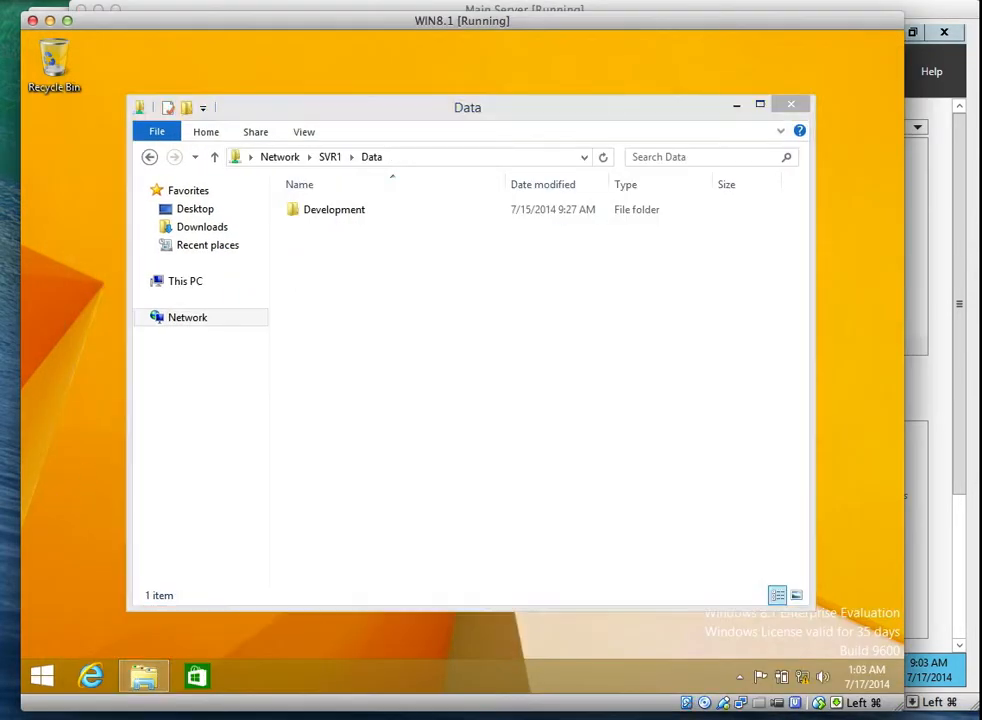
click(603, 157)
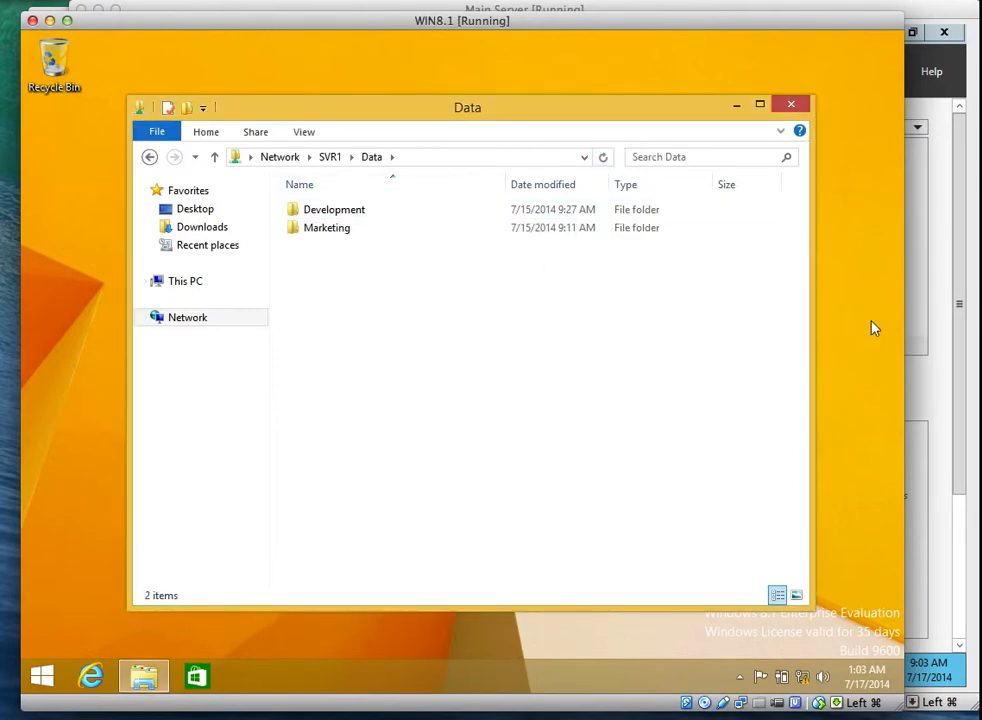
click(951, 389)
Remove the Development group from the Marketing folder's permissions and close its properties.
mouse_move(305, 643)
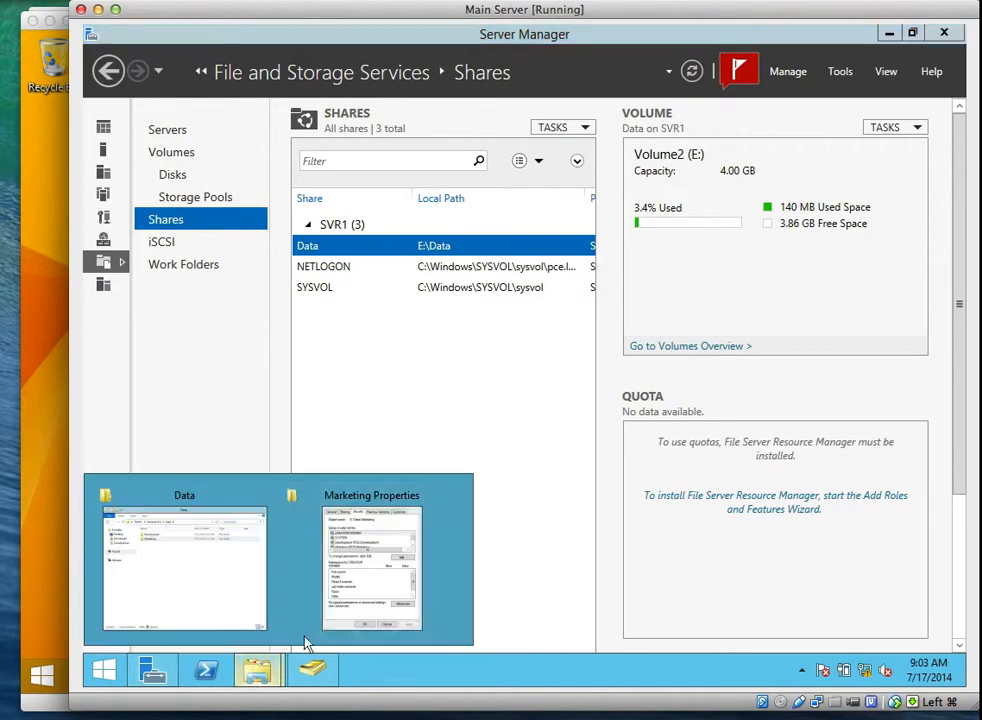
click(373, 559)
click(684, 414)
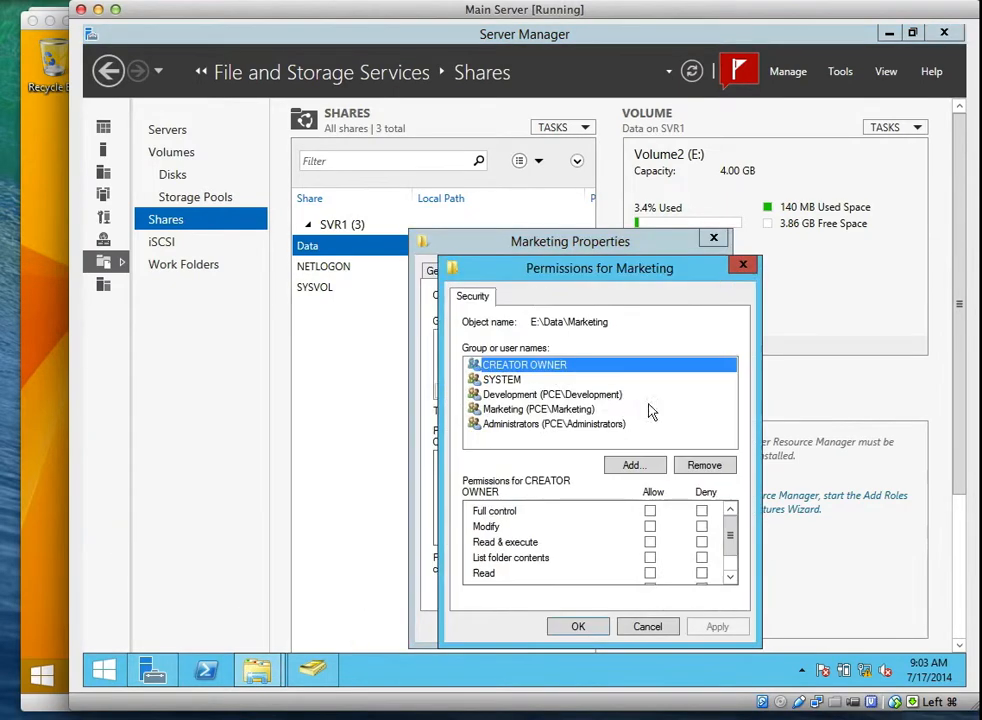
click(513, 396)
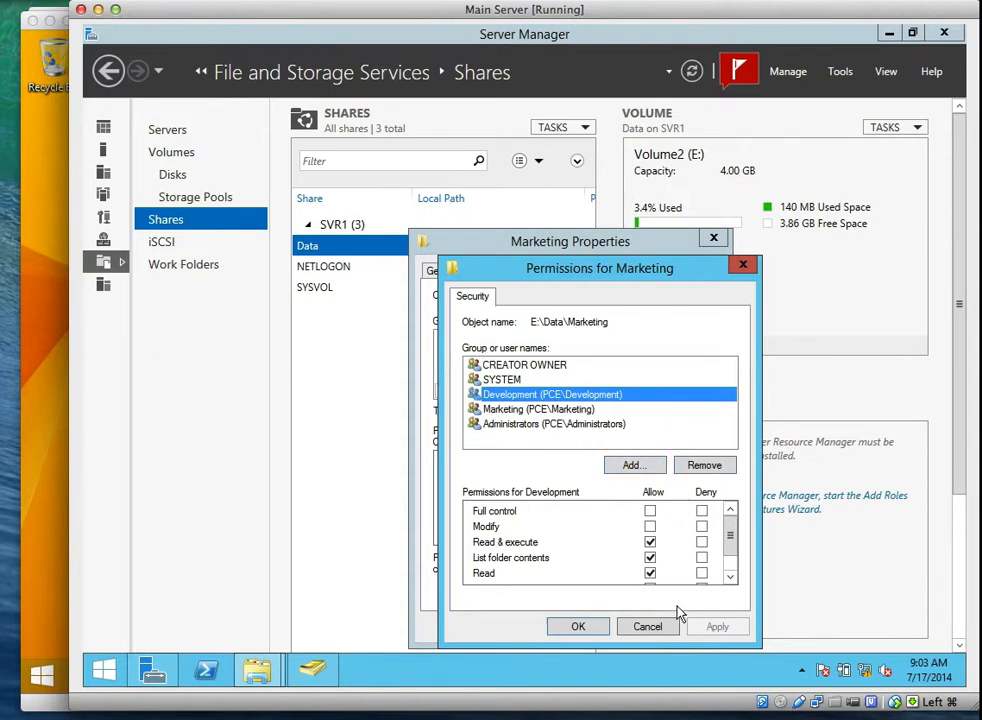
click(692, 468)
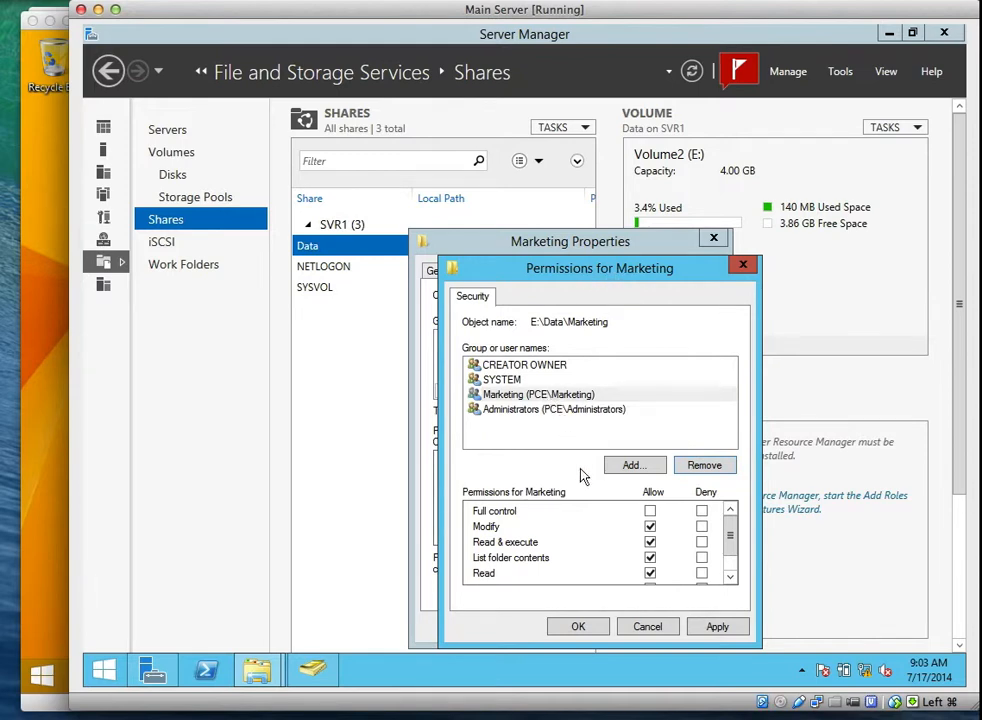
click(712, 630)
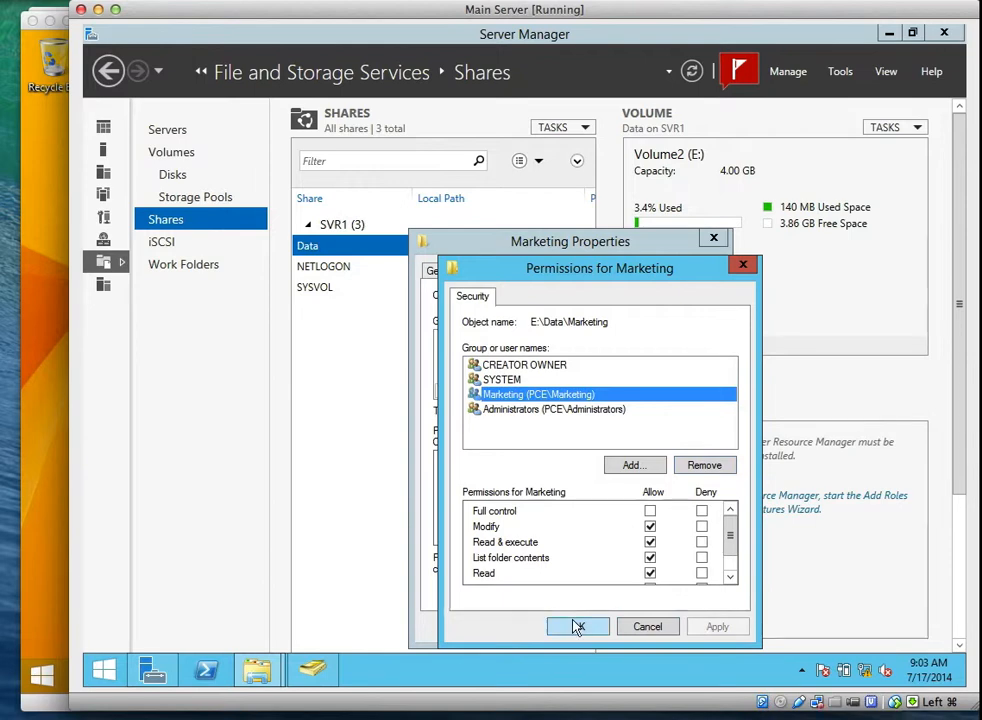
click(577, 626)
click(556, 625)
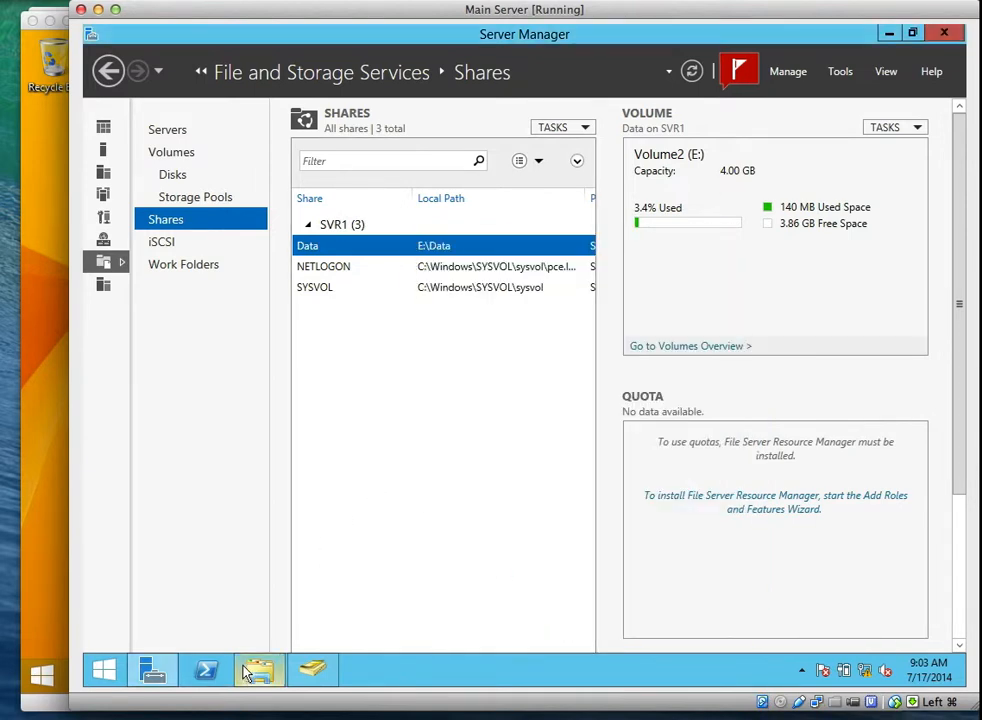
click(36, 652)
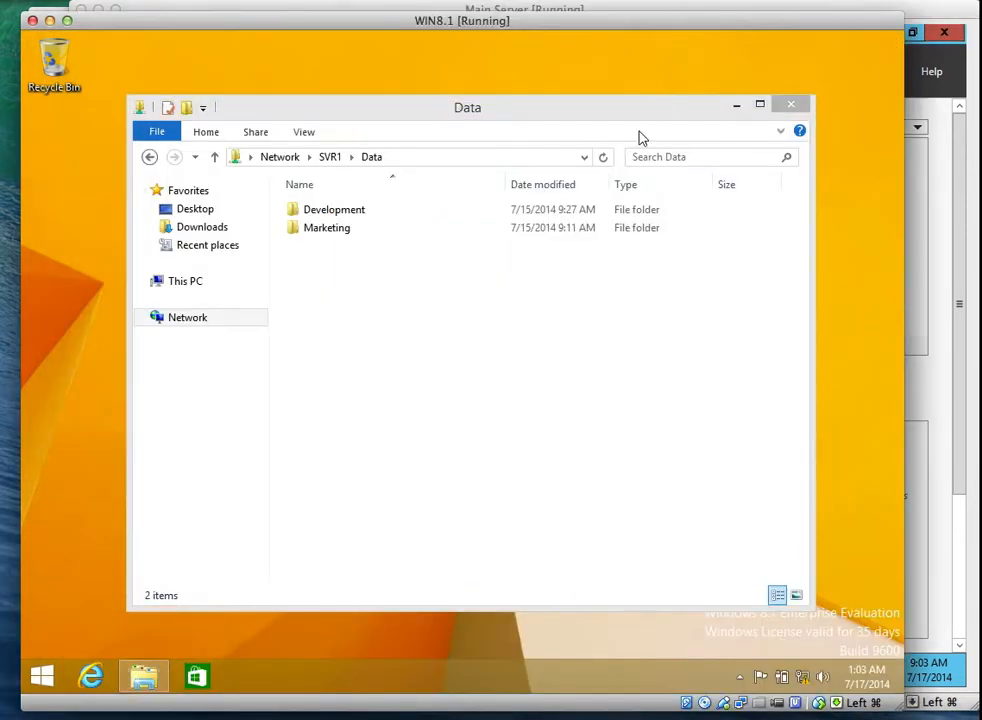
Refresh the client's \\SVR1\Data view so only Development is listed.
click(603, 157)
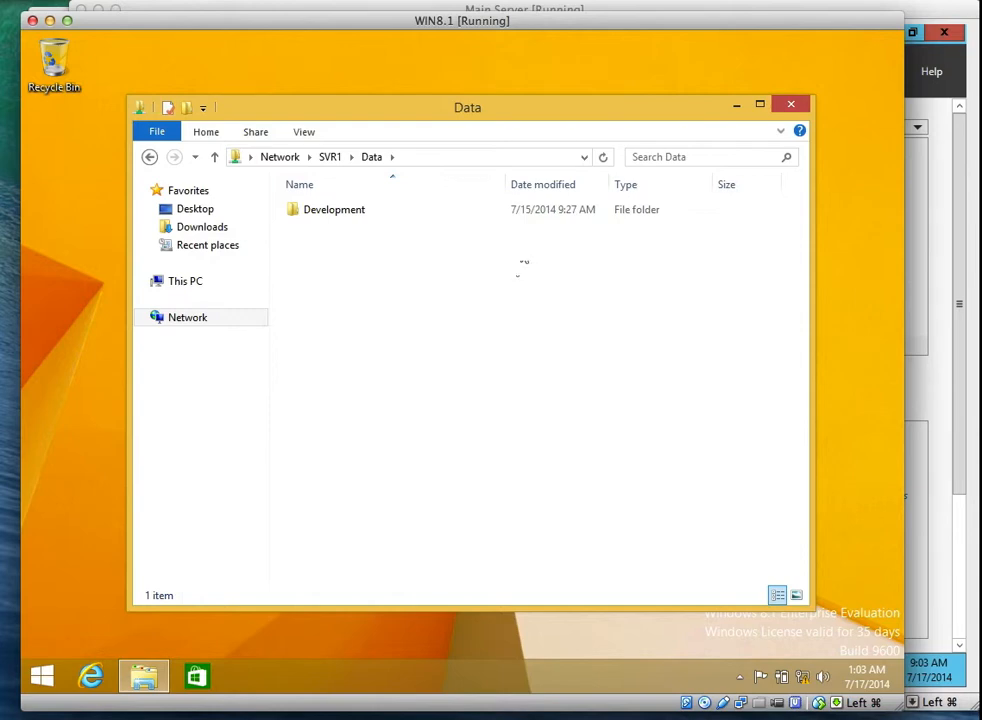
click(663, 8)
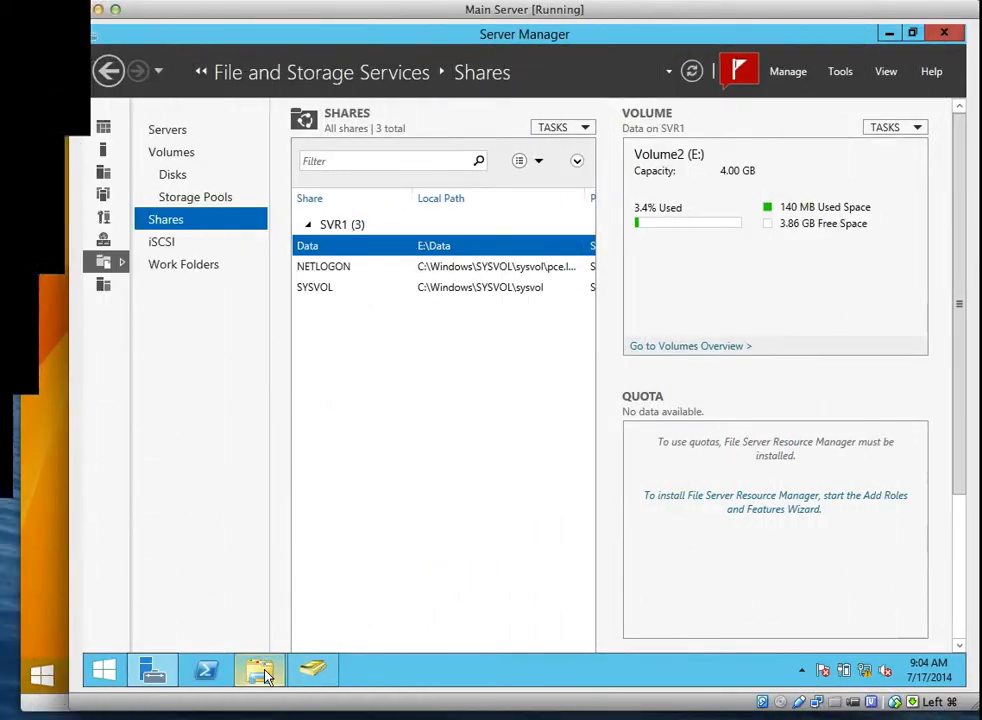
mouse_move(259, 672)
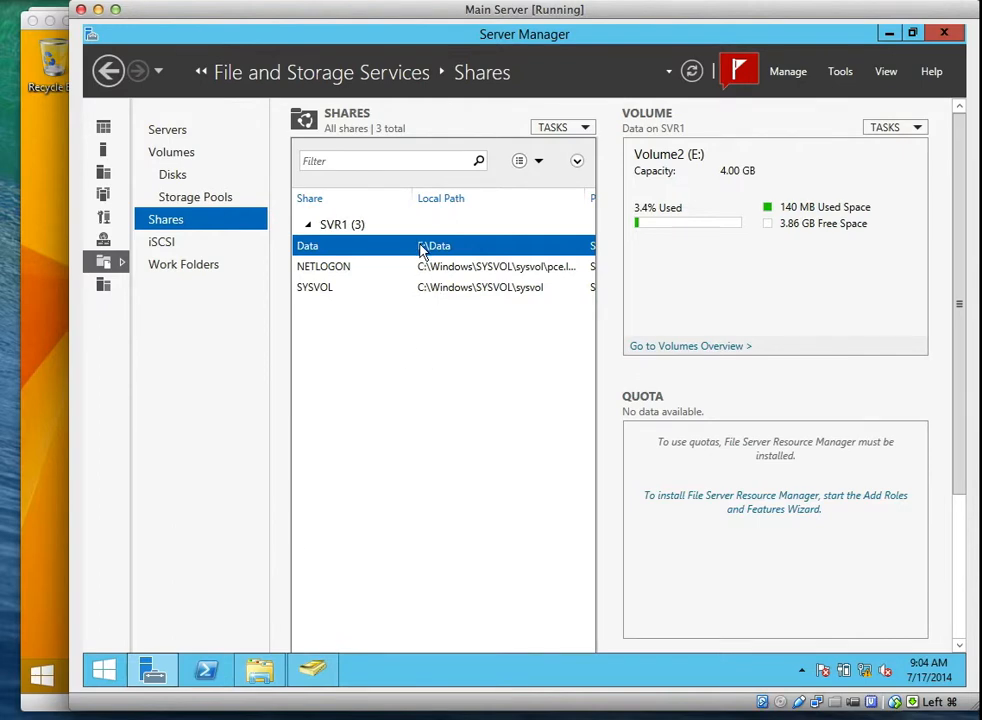
Open the E:\Data share's Advanced Sharing caching options, showing no files available offline.
click(270, 672)
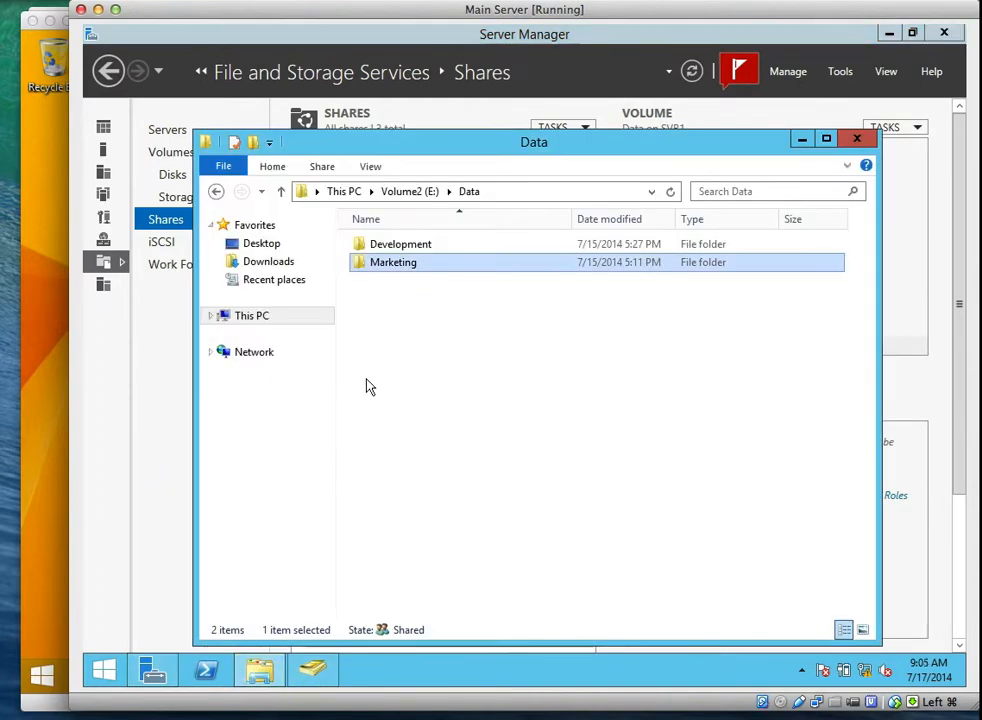
click(390, 193)
click(366, 194)
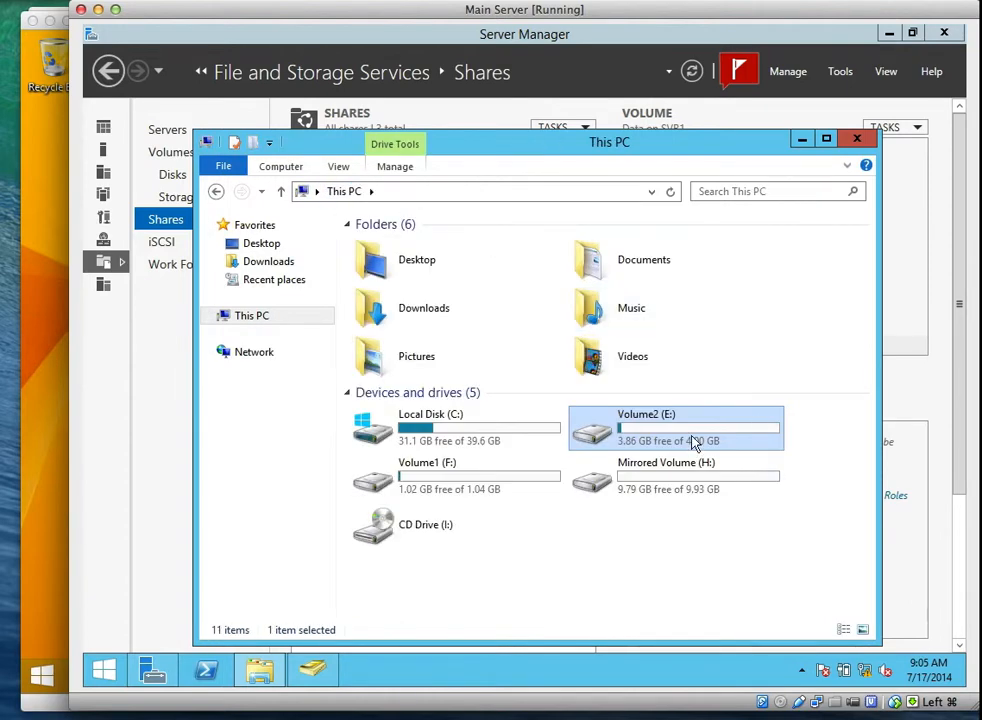
double_click(695, 441)
click(377, 253)
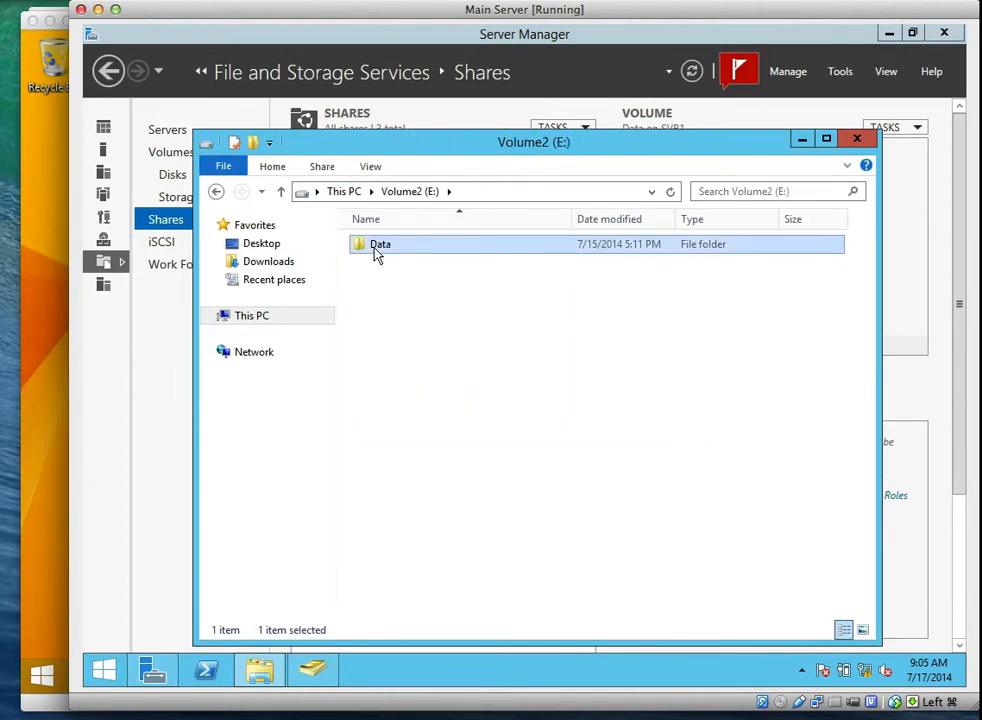
right_click(377, 253)
click(455, 505)
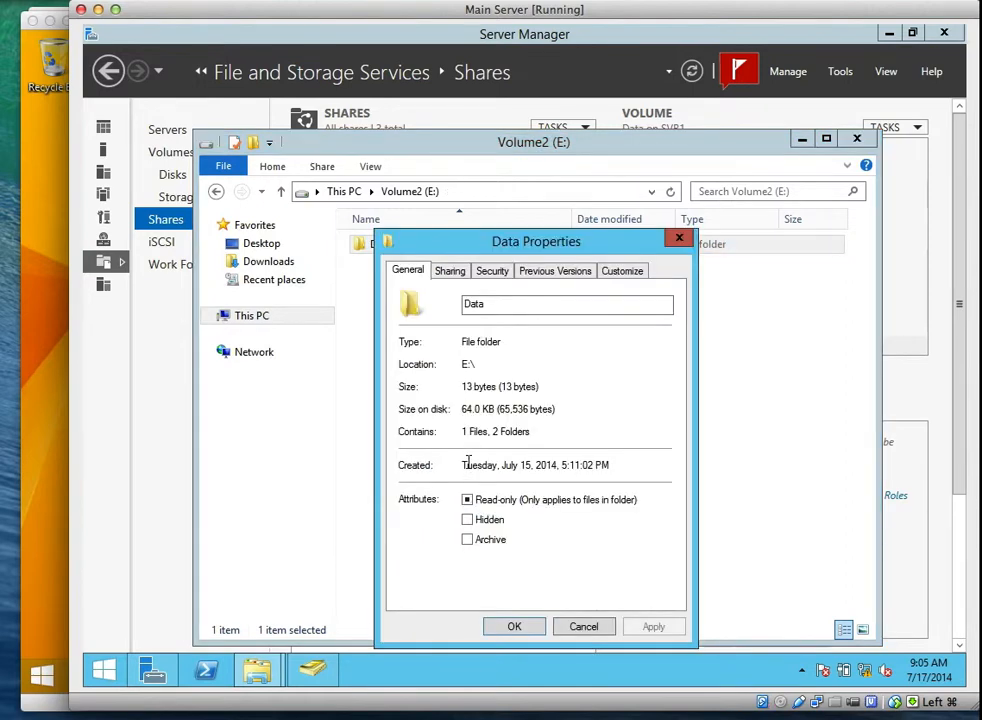
click(447, 271)
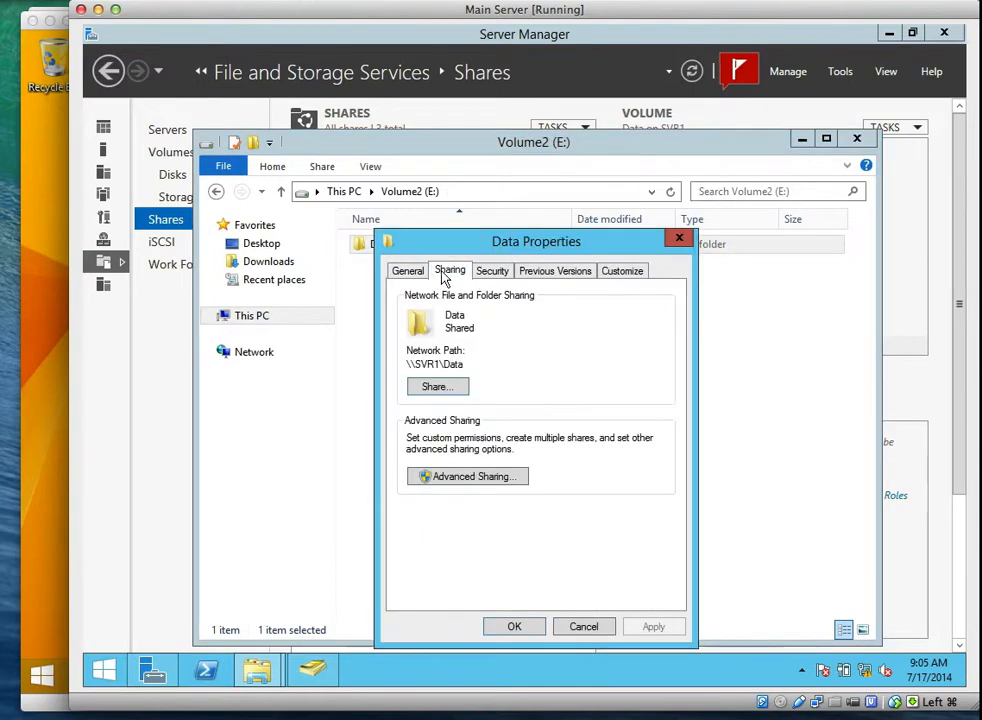
click(458, 477)
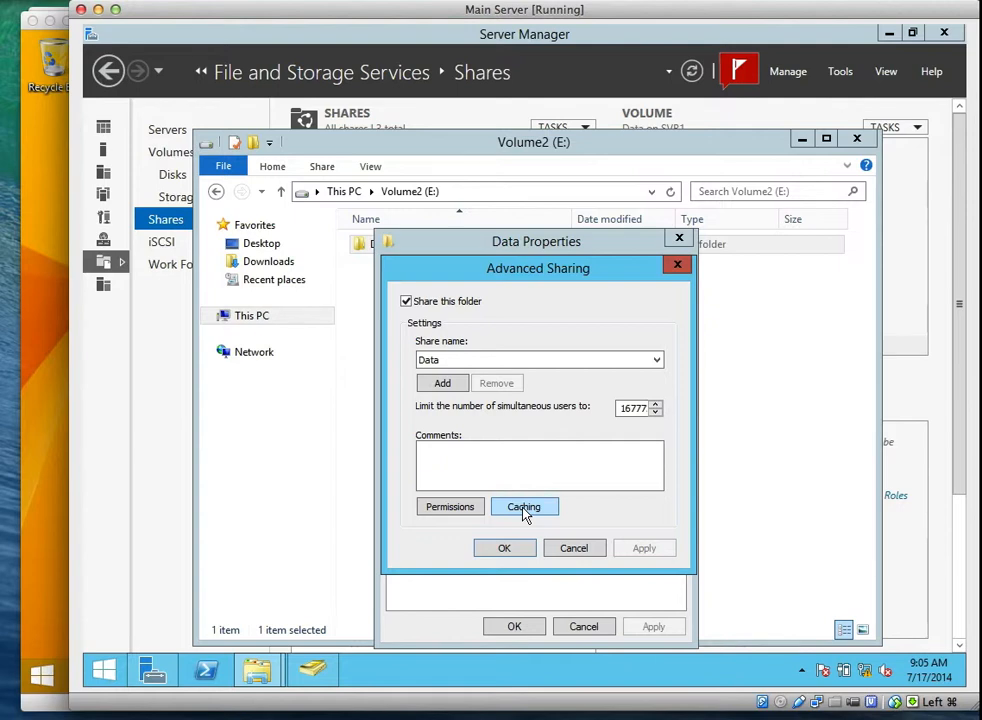
click(524, 512)
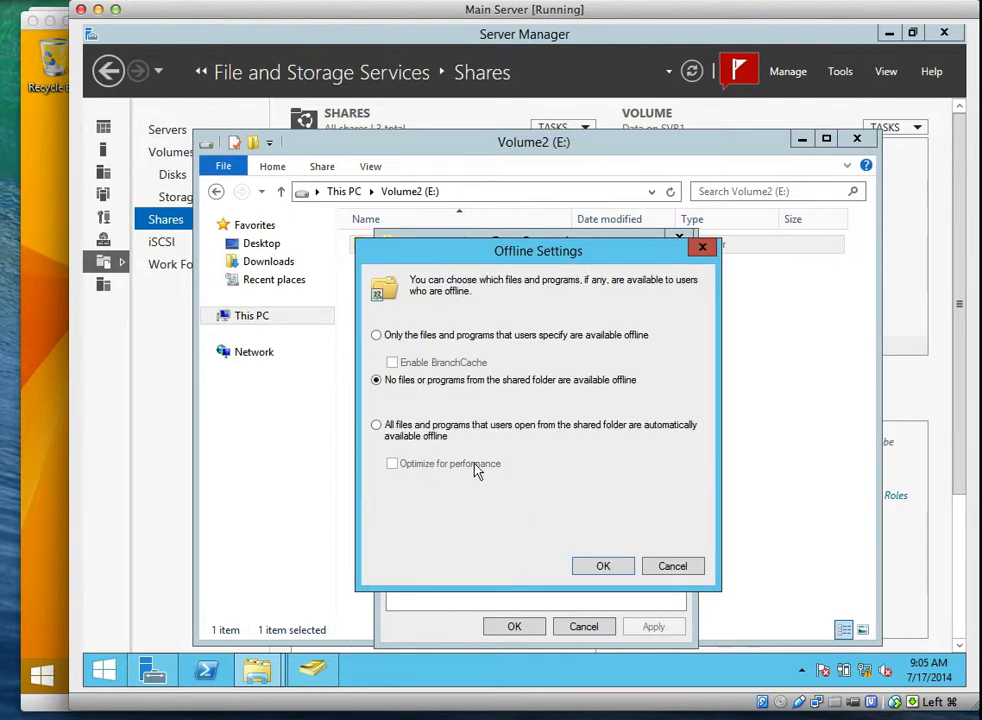
Try each offline caching option, then keep 'No files or programs available offline' and close Offline Settings.
click(383, 340)
click(376, 379)
click(377, 425)
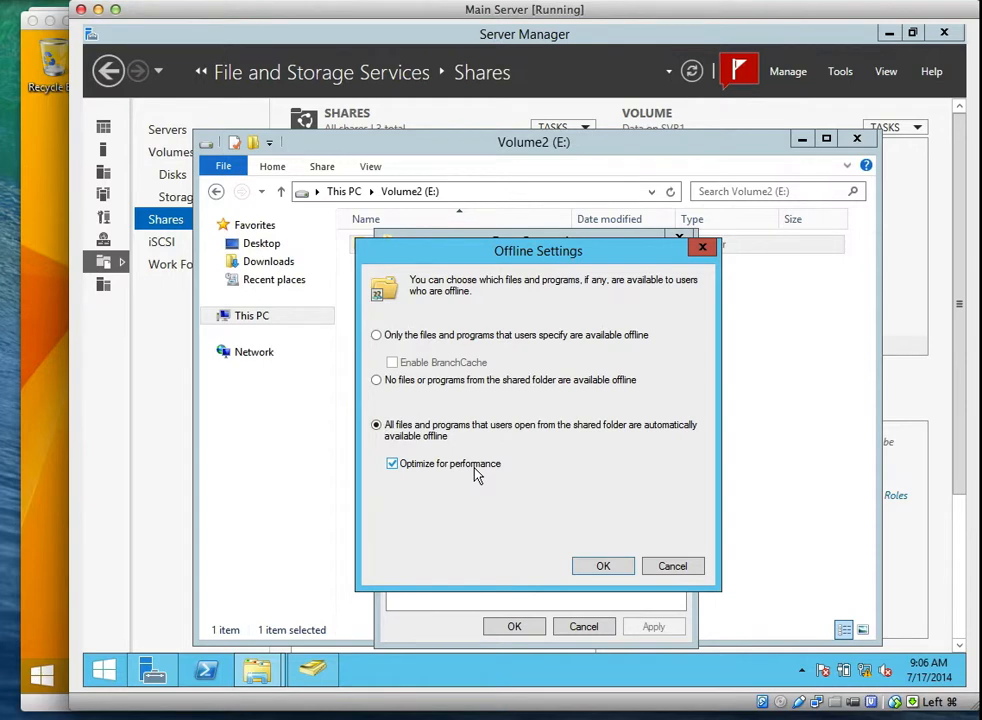
click(377, 380)
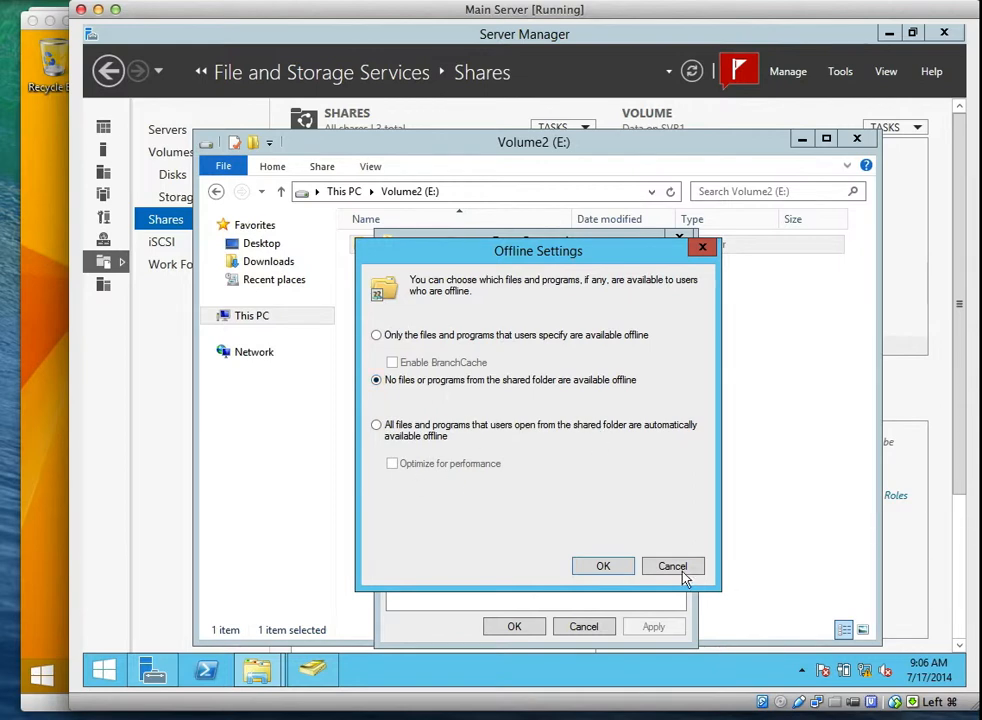
click(612, 568)
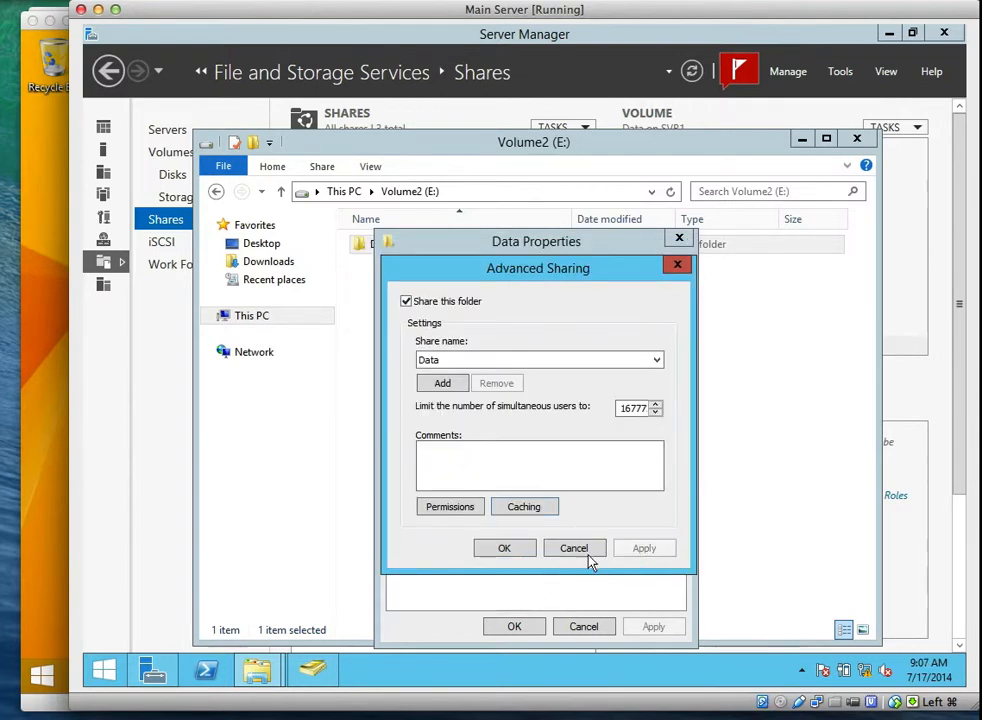
Dismiss Advanced Sharing and the Data Properties dialog, leaving File Explorer on Volume2 (E:).
click(514, 549)
click(525, 635)
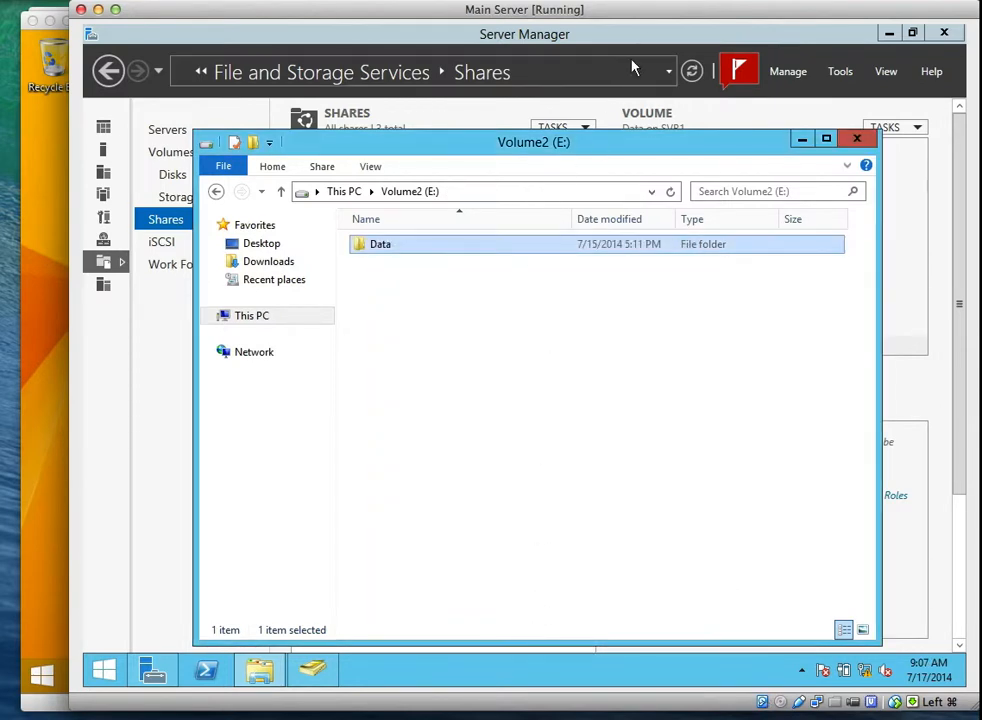
click(660, 4)
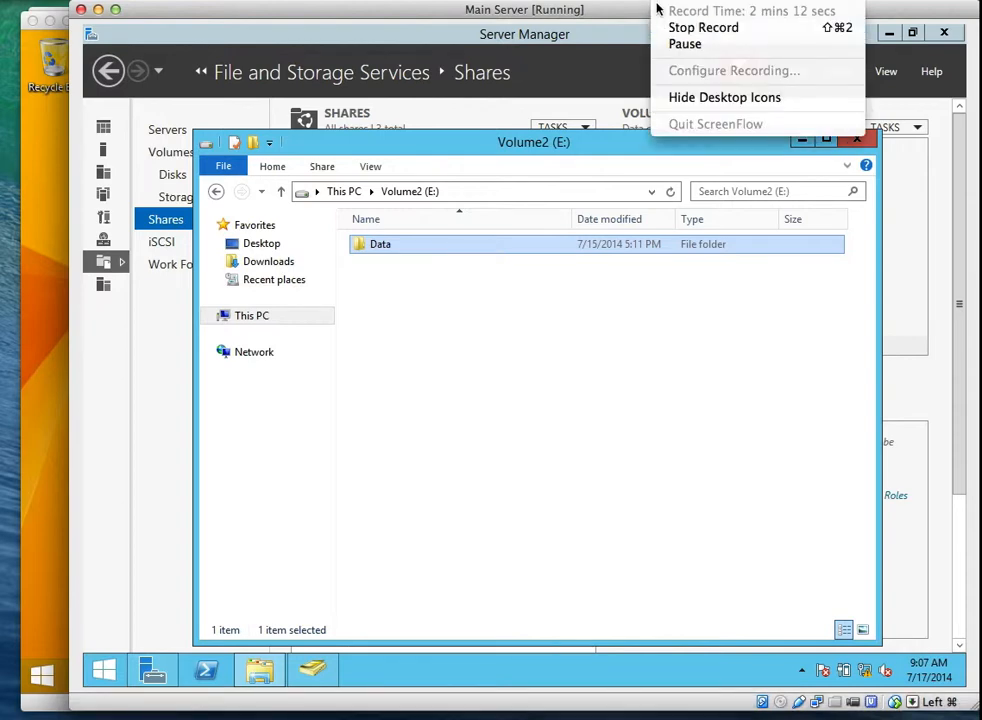
click(640, 3)
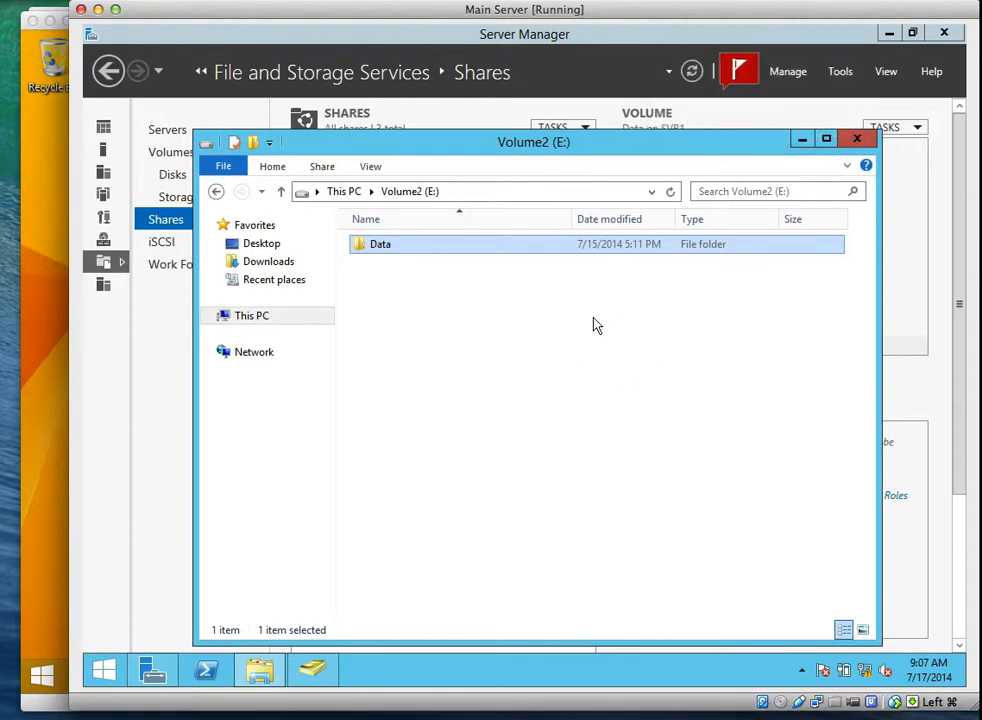
click(673, 8)
click(673, 35)
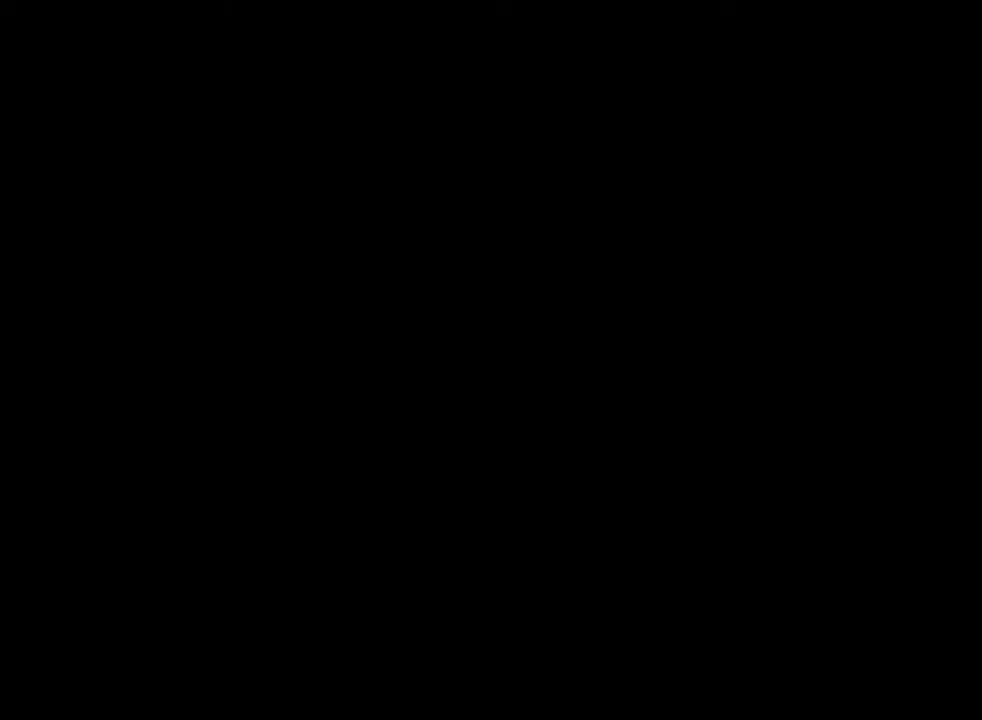